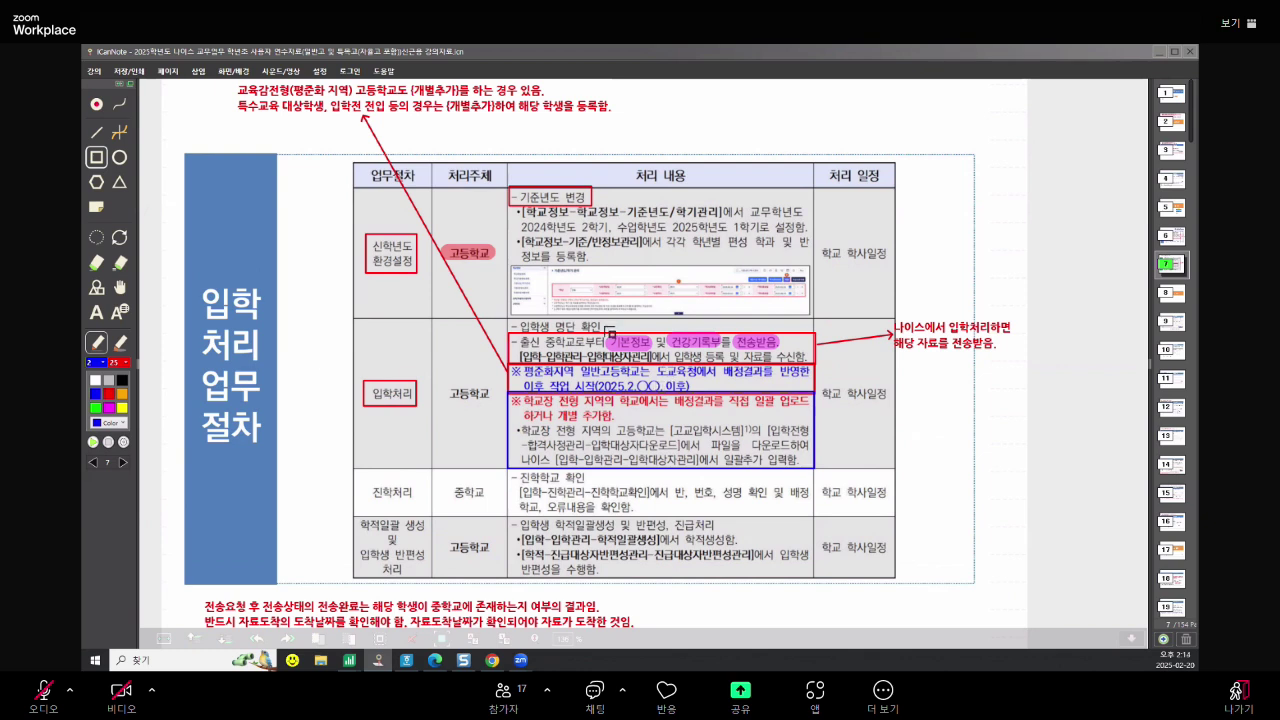
Try a blue box around "기본정보 및 건강기록부" in the 입학처리 row, and undo it
mouse_move(600, 330)
left_mouse_down()
mouse_move(636, 356)
mouse_move(790, 366)
mouse_move(700, 356)
mouse_move(728, 357)
left_mouse_up()
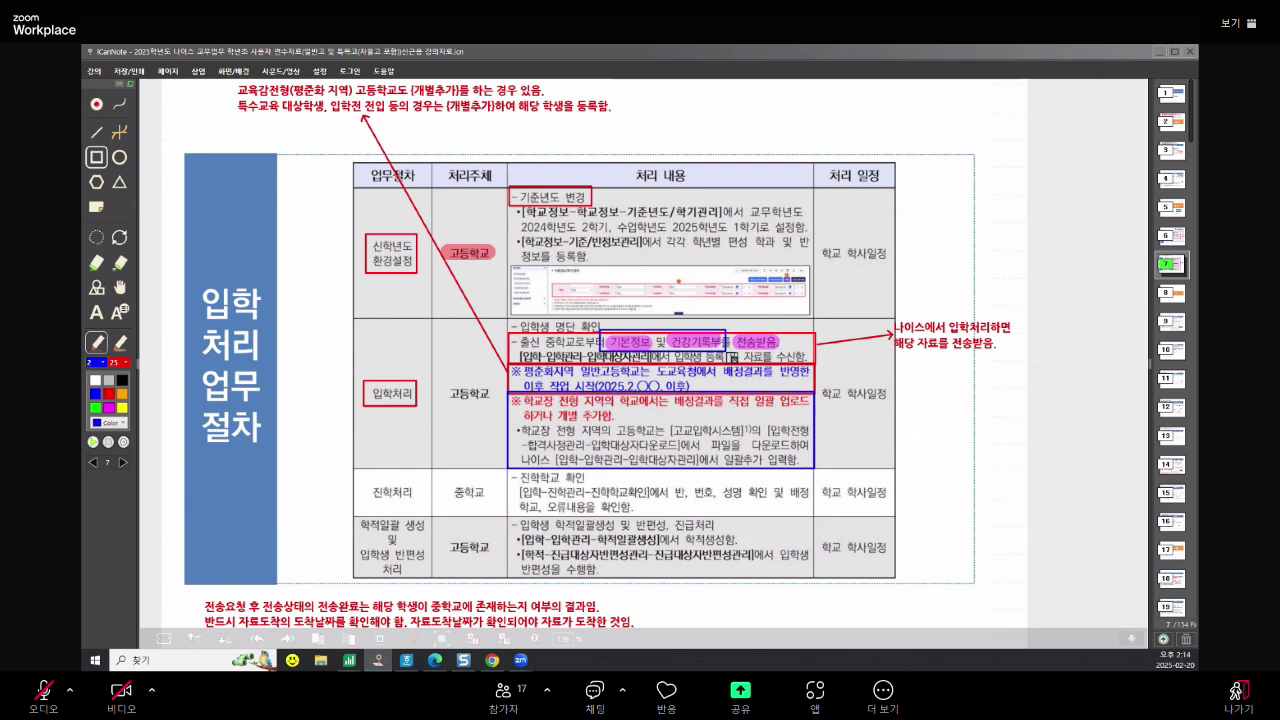
key("ctrl+z")
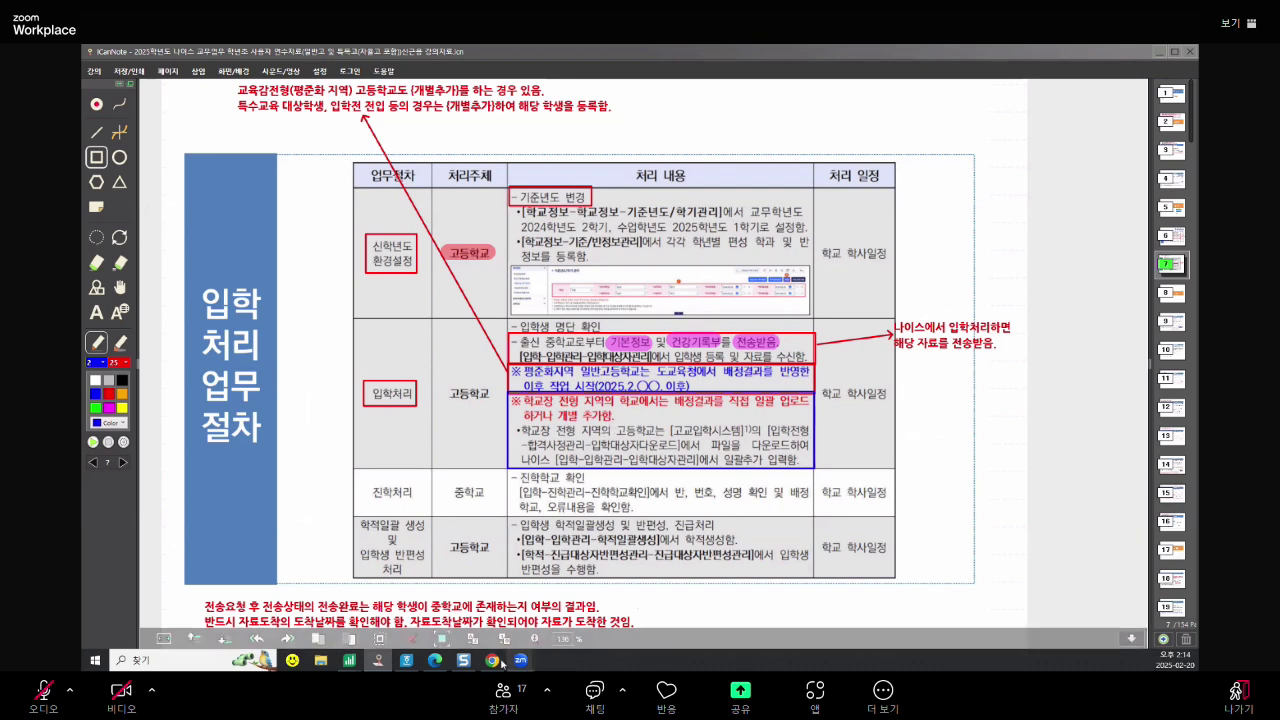
Switch to the NEIS 입학대상자관리 page in Edge and open the 개별추가 form, moved aside from the student list
left_click(492, 660)
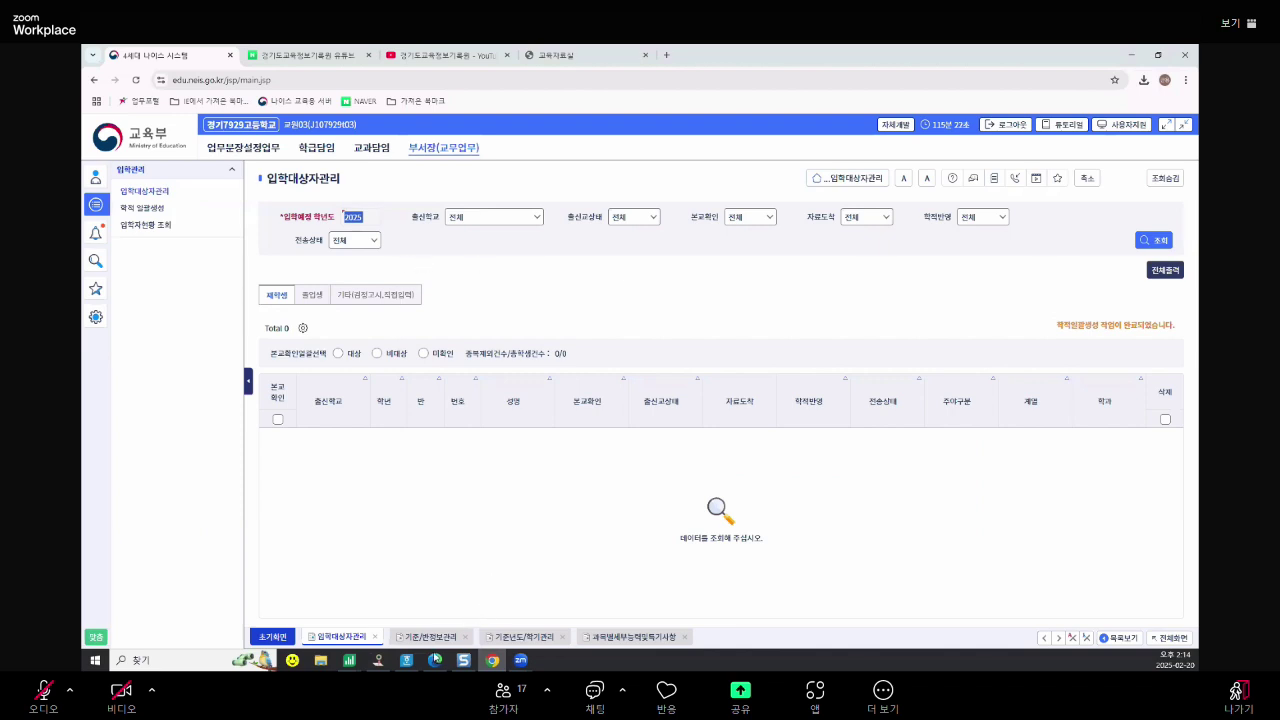
left_click(435, 660)
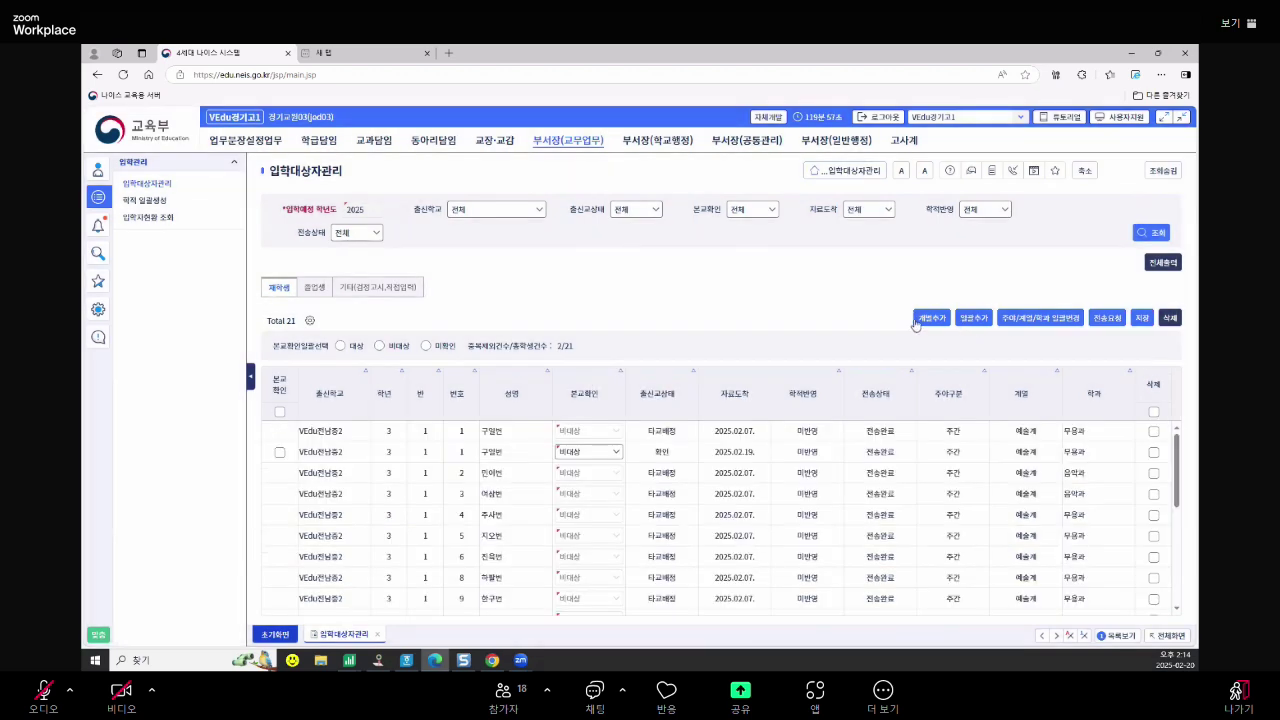
left_click(915, 320)
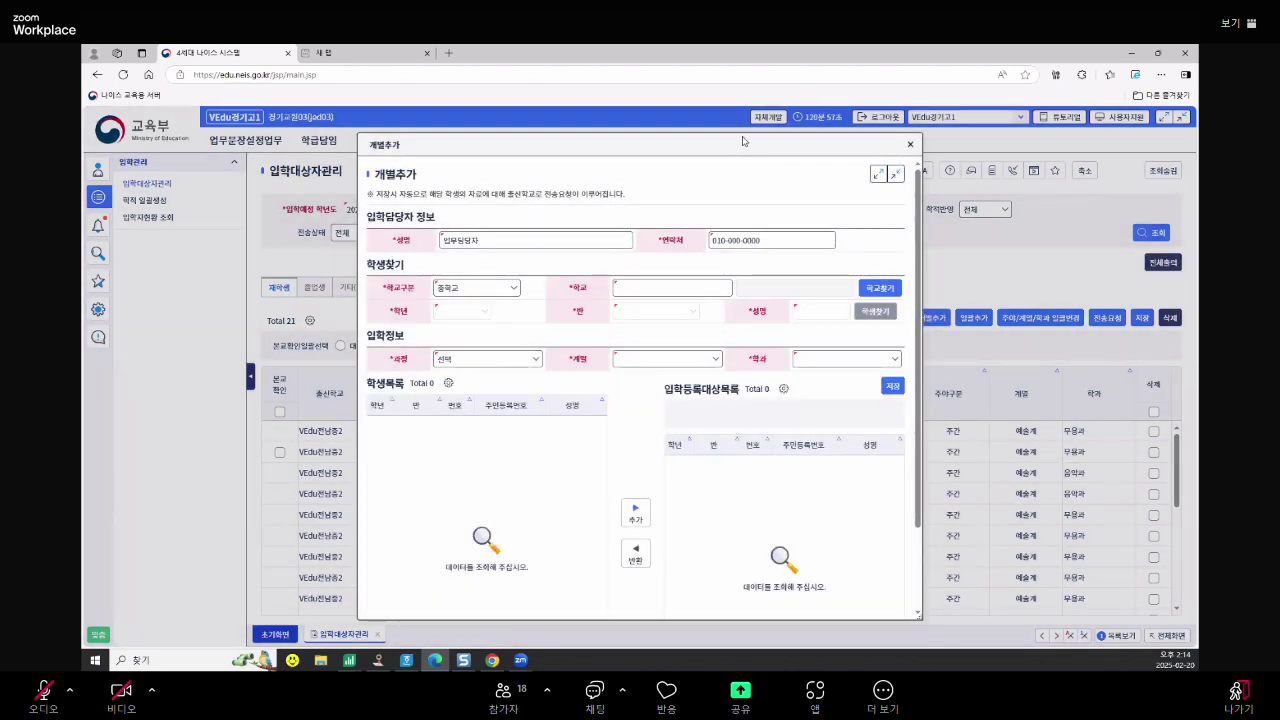
left_click_drag(747, 144, 629, 132)
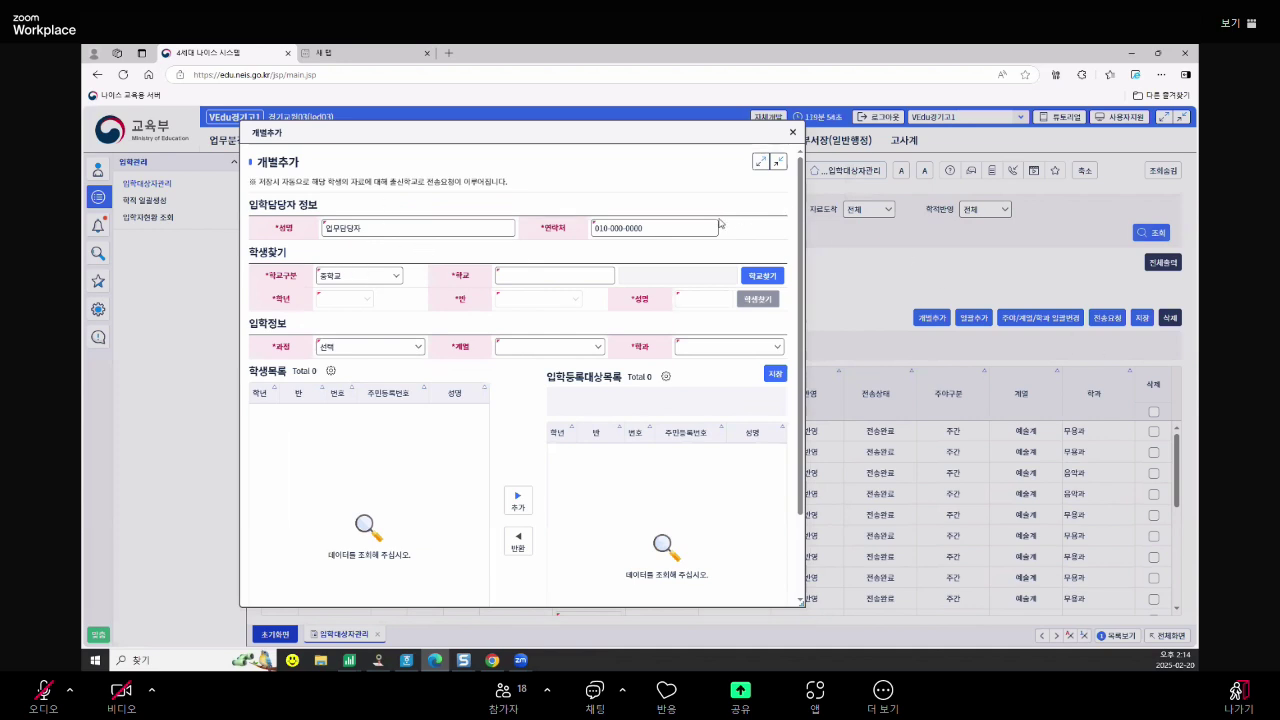
Go through the 개별추가 form's contact and school fields, set 과정 to 주간, and close the form without saving
double_click(404, 227)
left_click(689, 232)
left_click(357, 278)
left_click(573, 279)
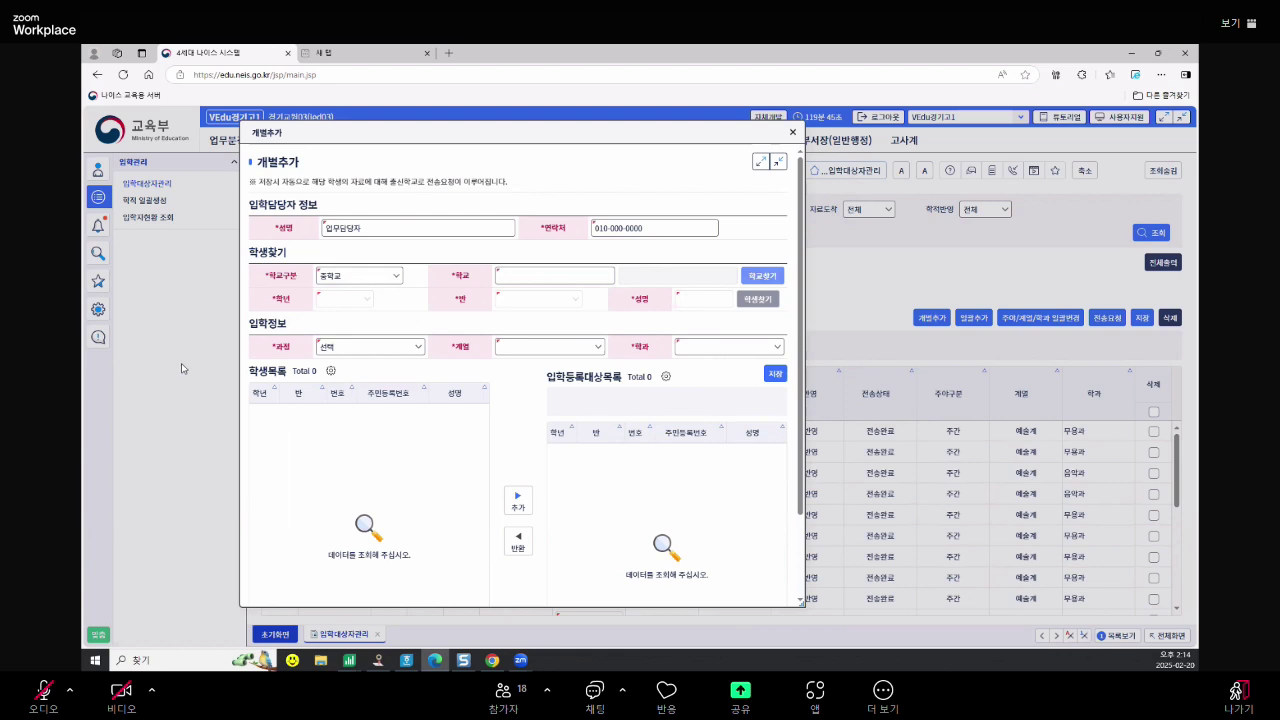
left_click(365, 346)
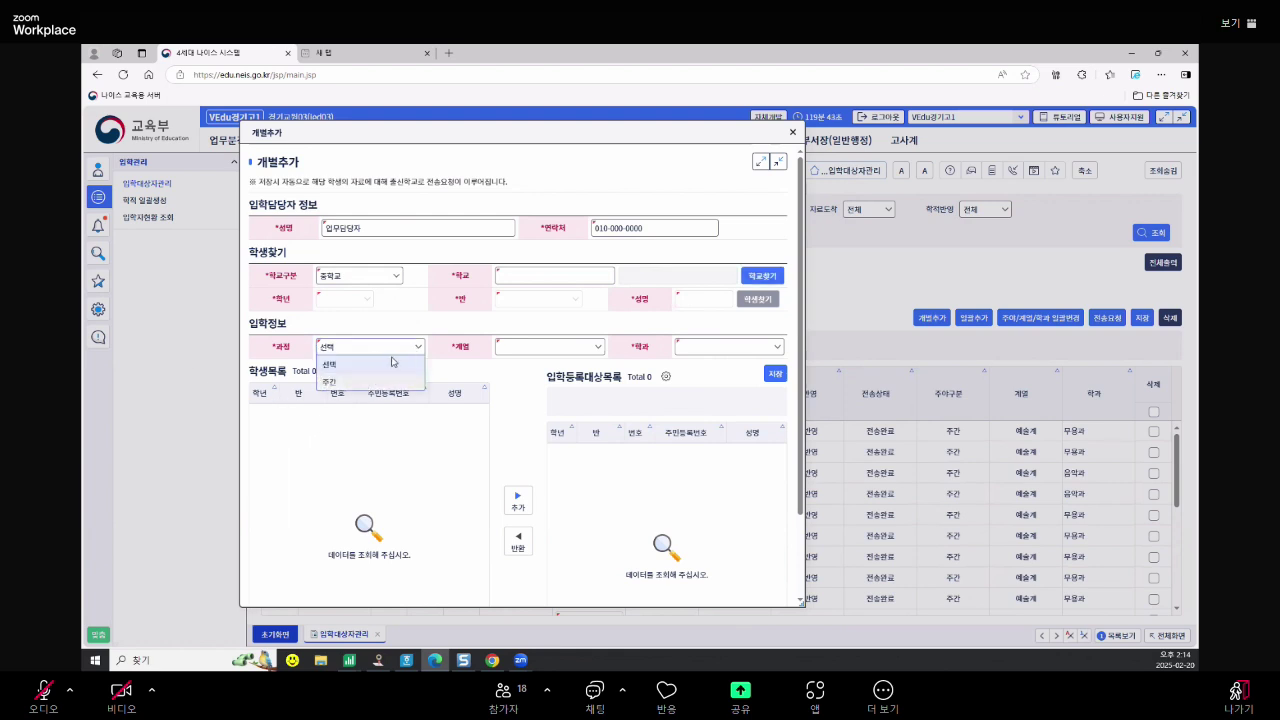
left_click(365, 381)
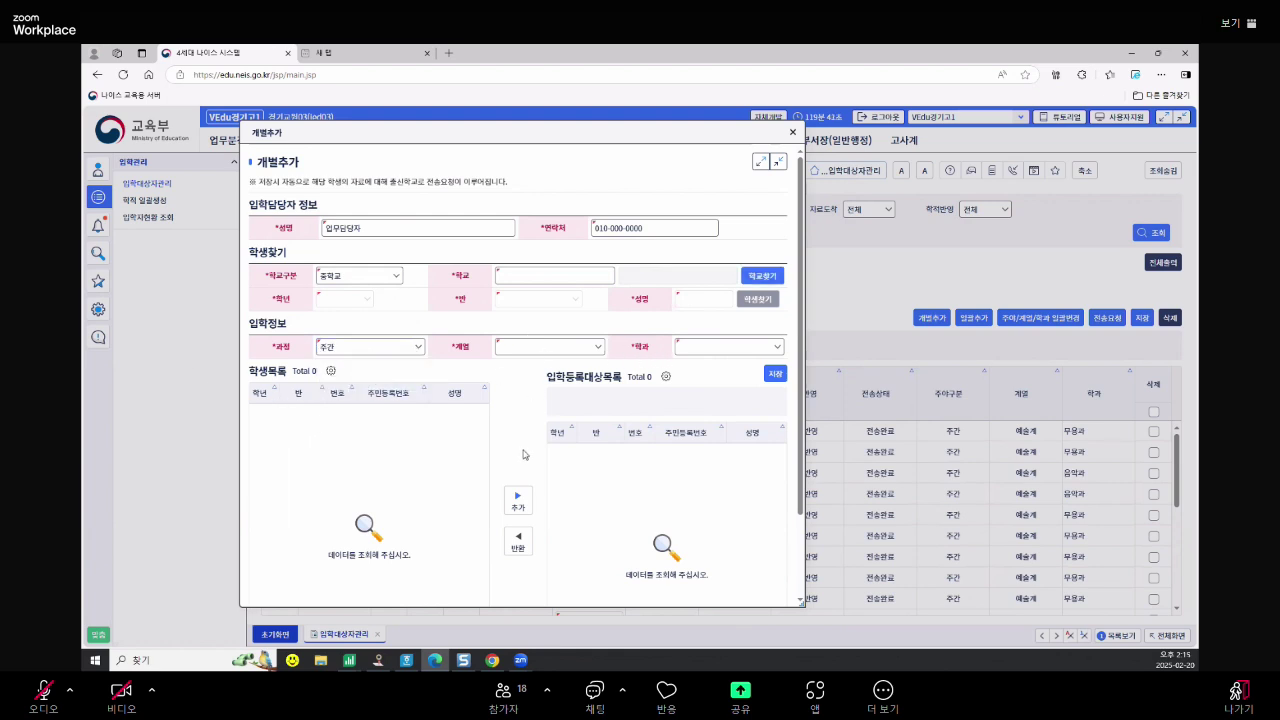
left_click(793, 133)
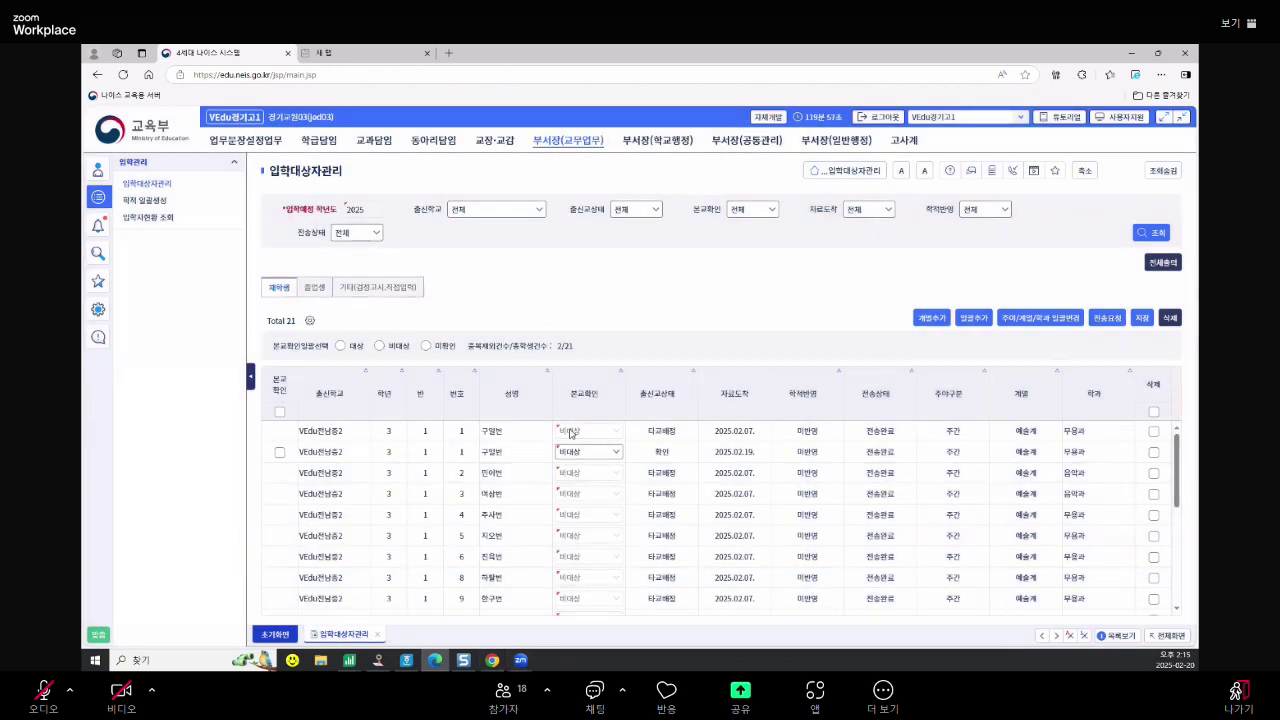
Query the 졸업생 list and view its 졸업생찾기 form, closing it without entering anything
left_click(315, 287)
left_click(1150, 235)
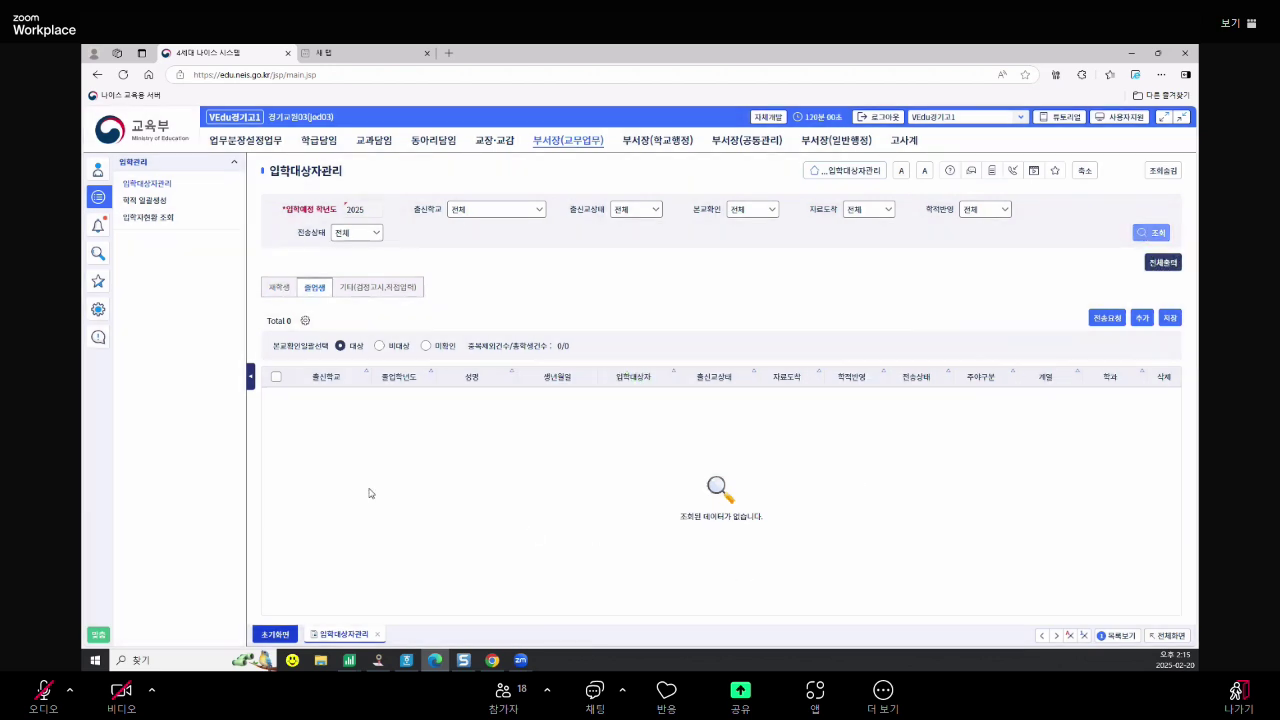
left_click(1142, 317)
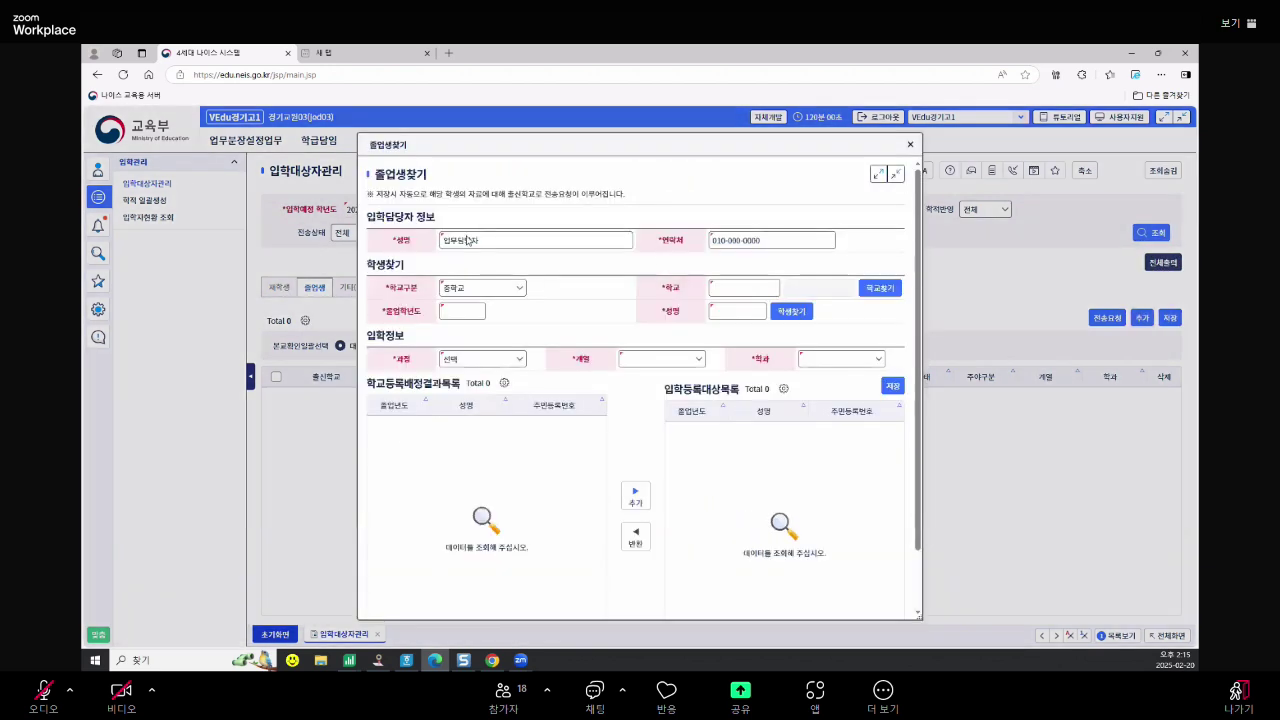
left_click(910, 144)
View the 기타(검정고시,직접입력) list, glance at the iCanNote slide, and return to the 재학생 list in NEIS
left_click(358, 287)
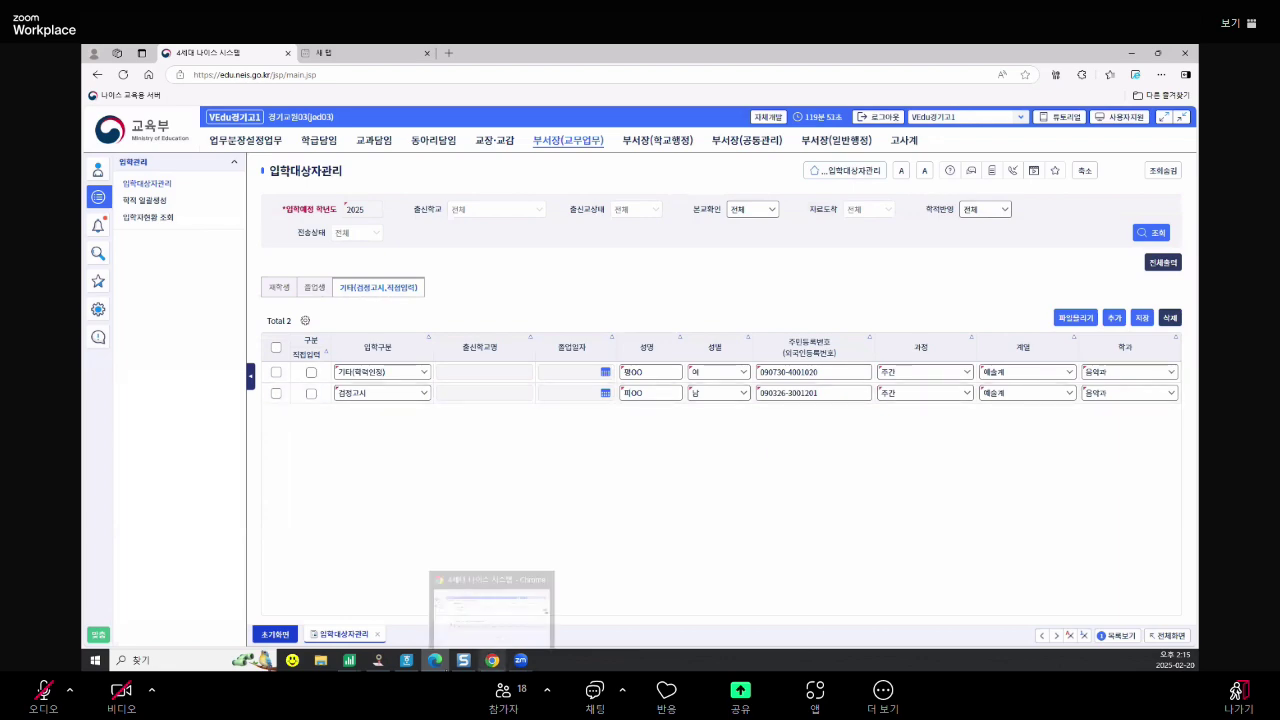
left_click(378, 661)
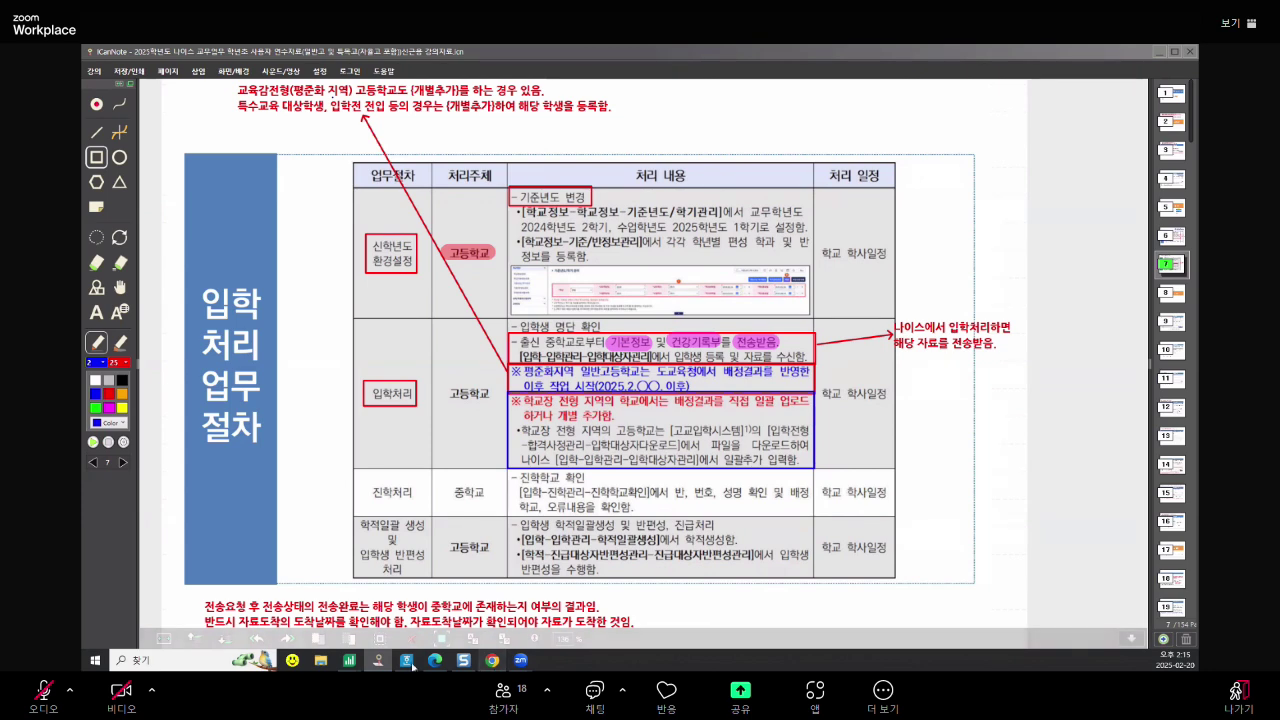
left_click(492, 661)
left_click(436, 661)
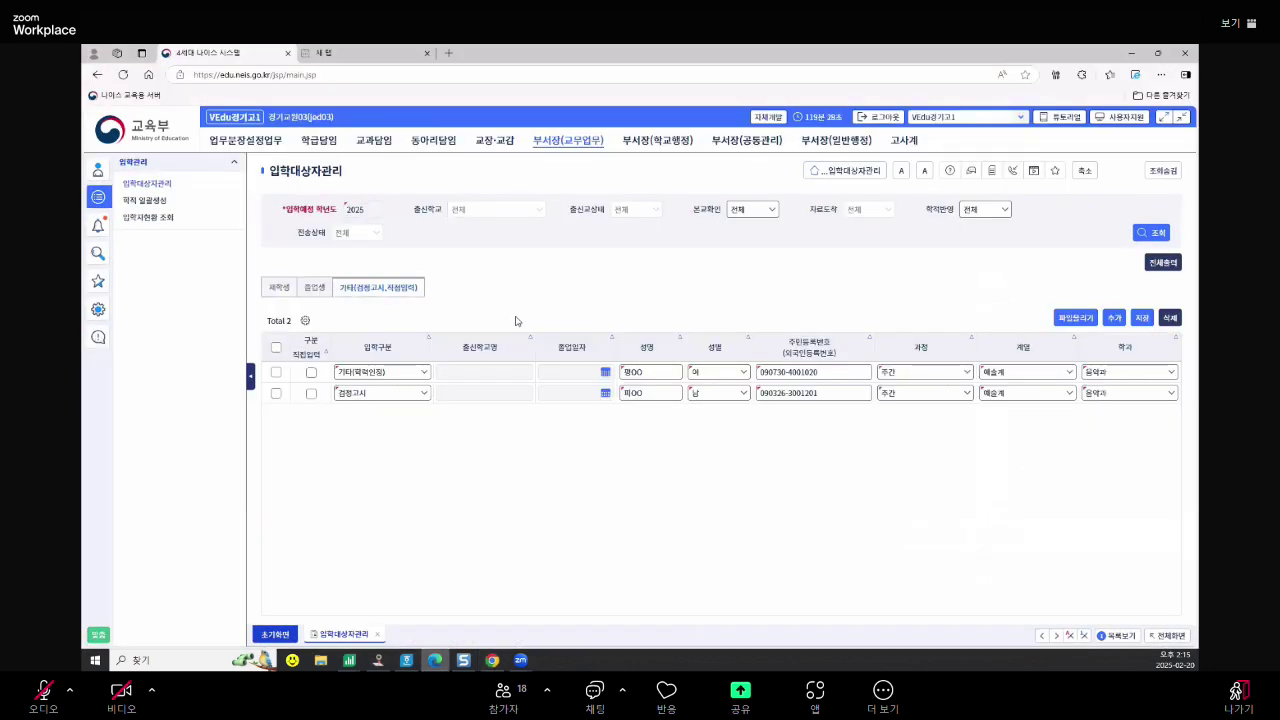
left_click(273, 292)
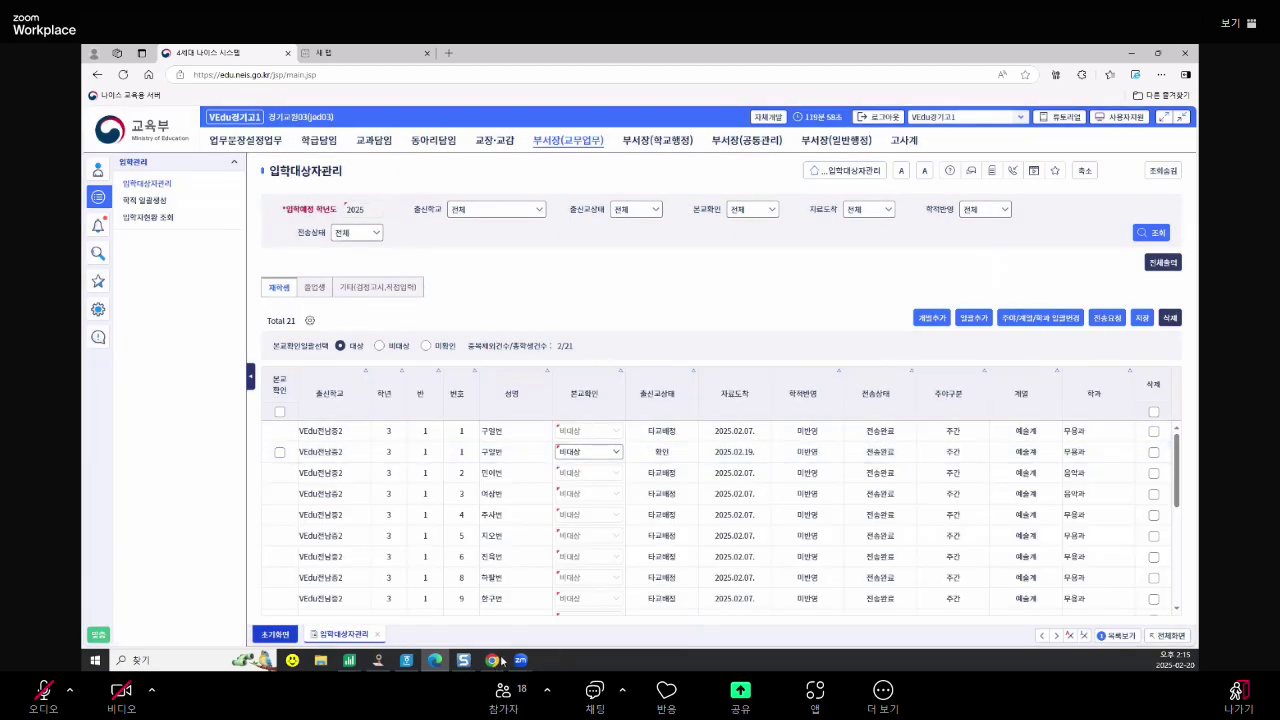
Switch to the iCanNote slide and draw a blue box around "입학대상자다운로드]에서" in the 입학처리 row
left_click(378, 661)
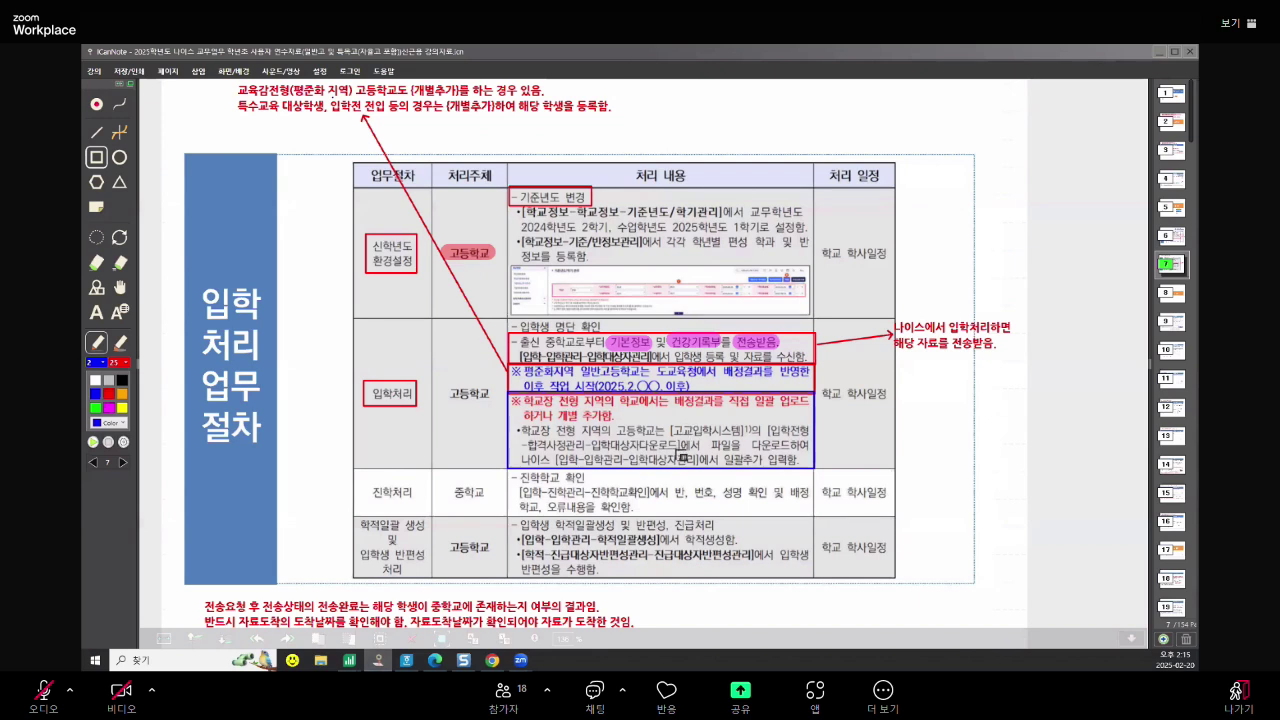
mouse_move(588, 433)
left_mouse_down()
mouse_move(625, 463)
mouse_move(708, 461)
left_mouse_up()
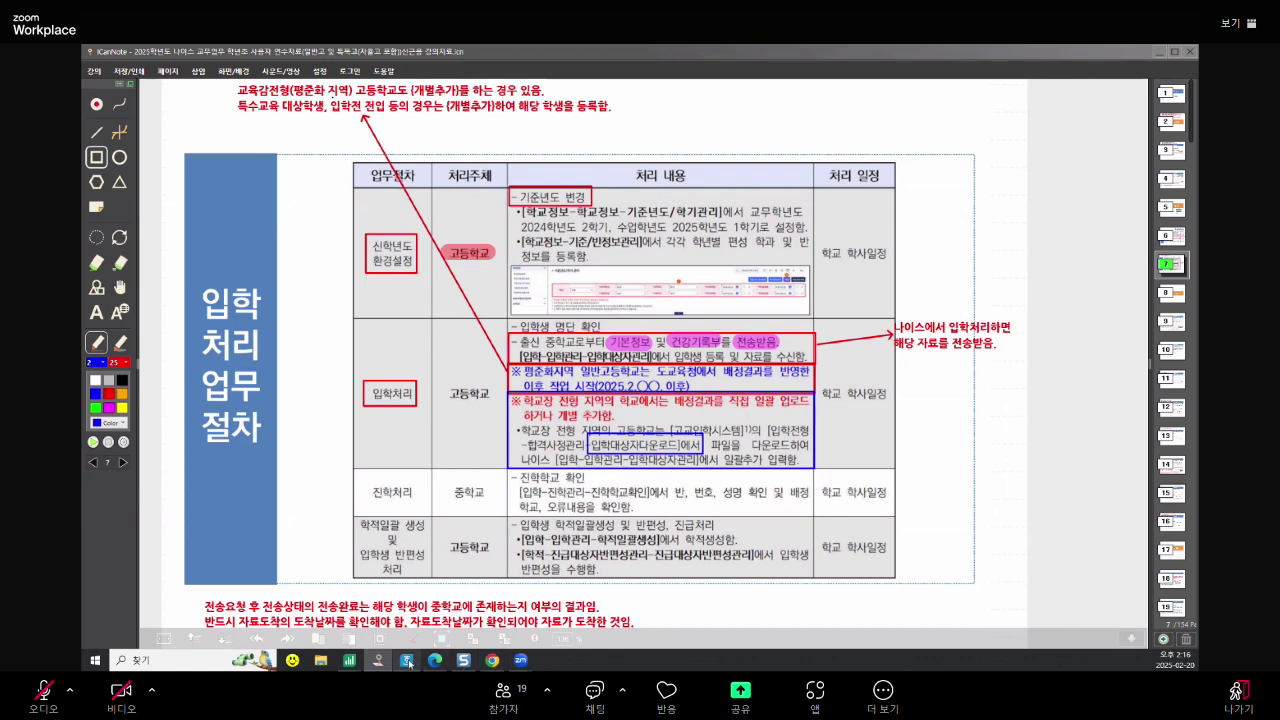
Switch to NEIS in Edge, open the 일괄추가 form, and view its file selection for the 입학 대상자 파일
left_click(436, 660)
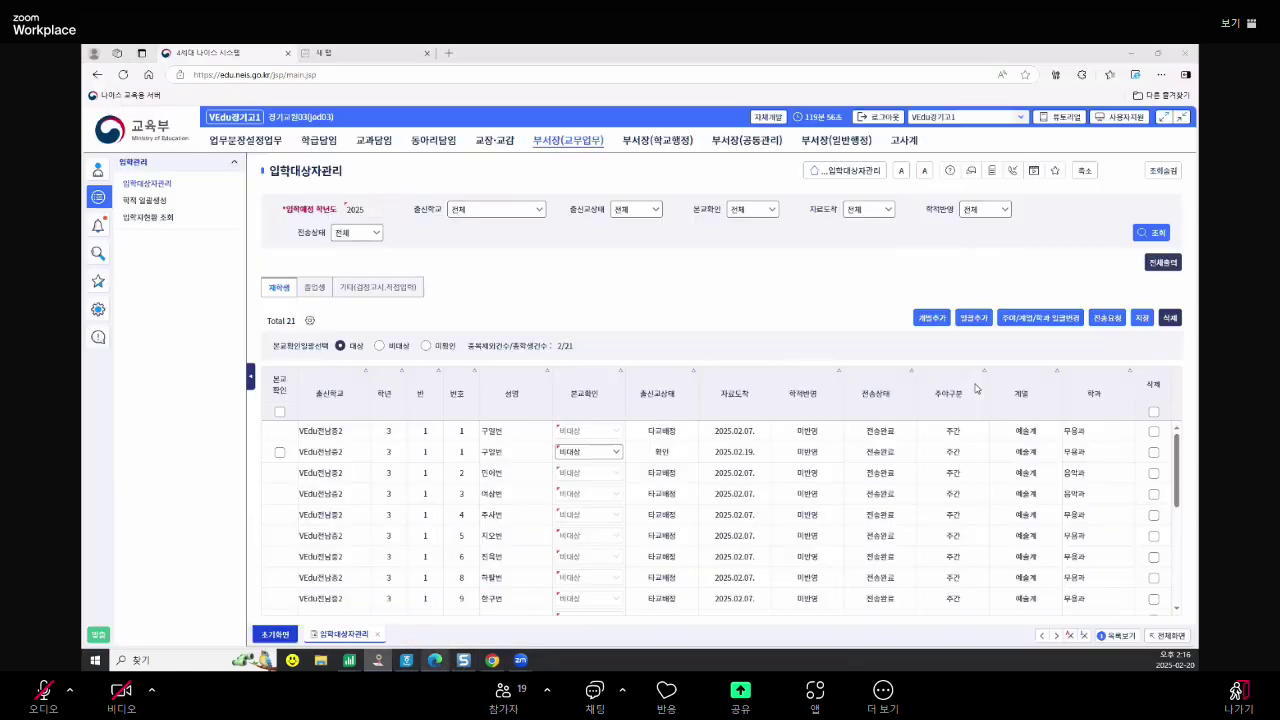
left_click(973, 318)
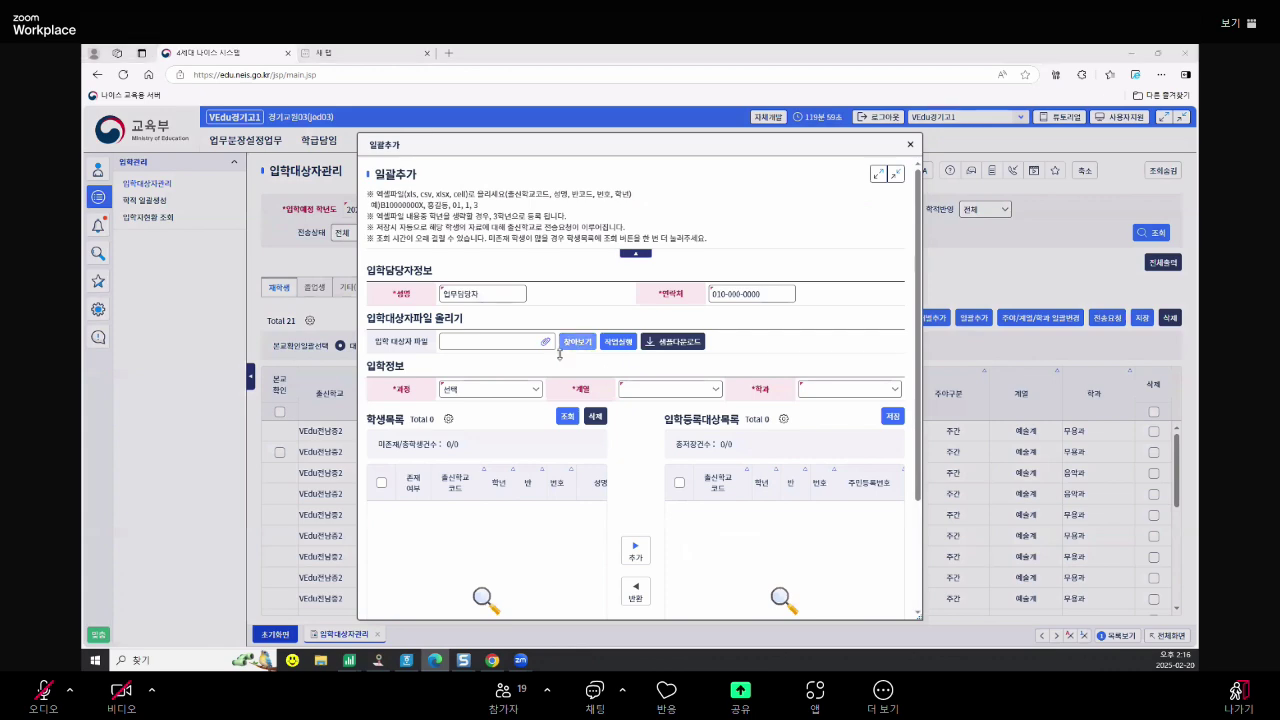
left_click(566, 345)
left_click(1016, 52)
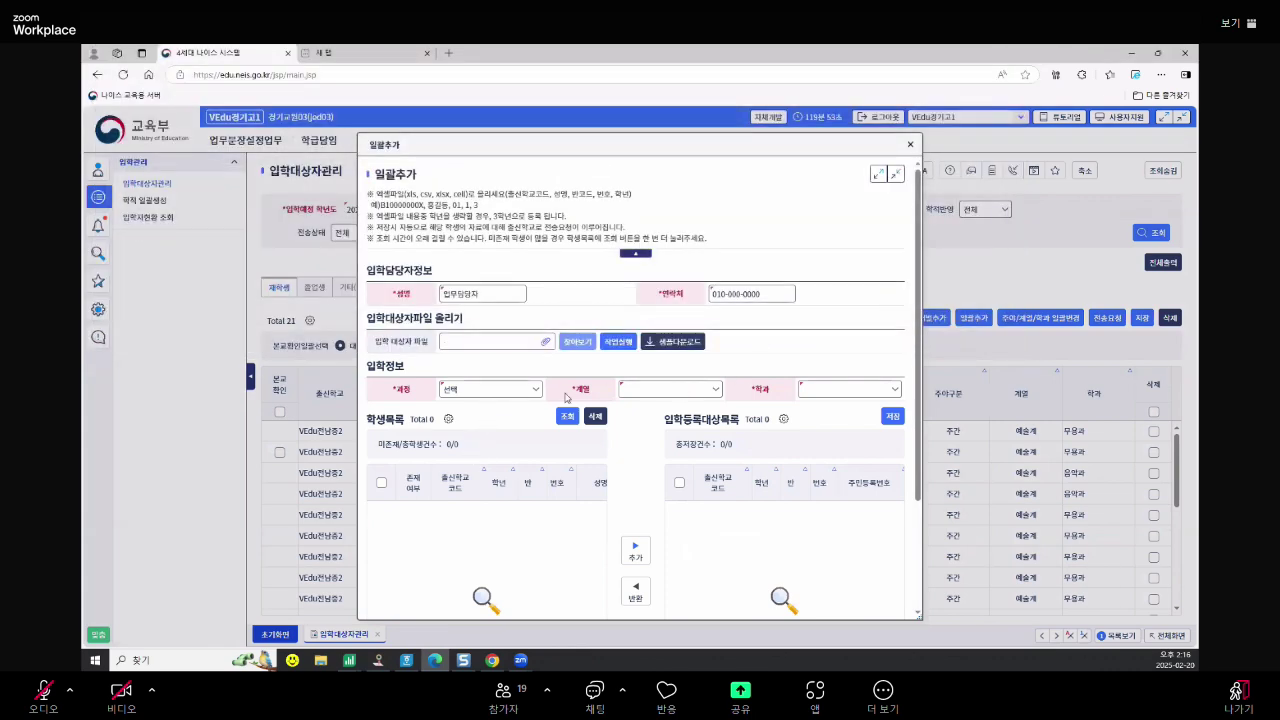
Set 과정 to 주간 and 계열 to 예술계, choose a 학과, and close the 일괄추가 form without saving
left_click(512, 390)
left_click(500, 390)
left_click(502, 394)
left_click(506, 428)
left_click(712, 390)
left_click(670, 413)
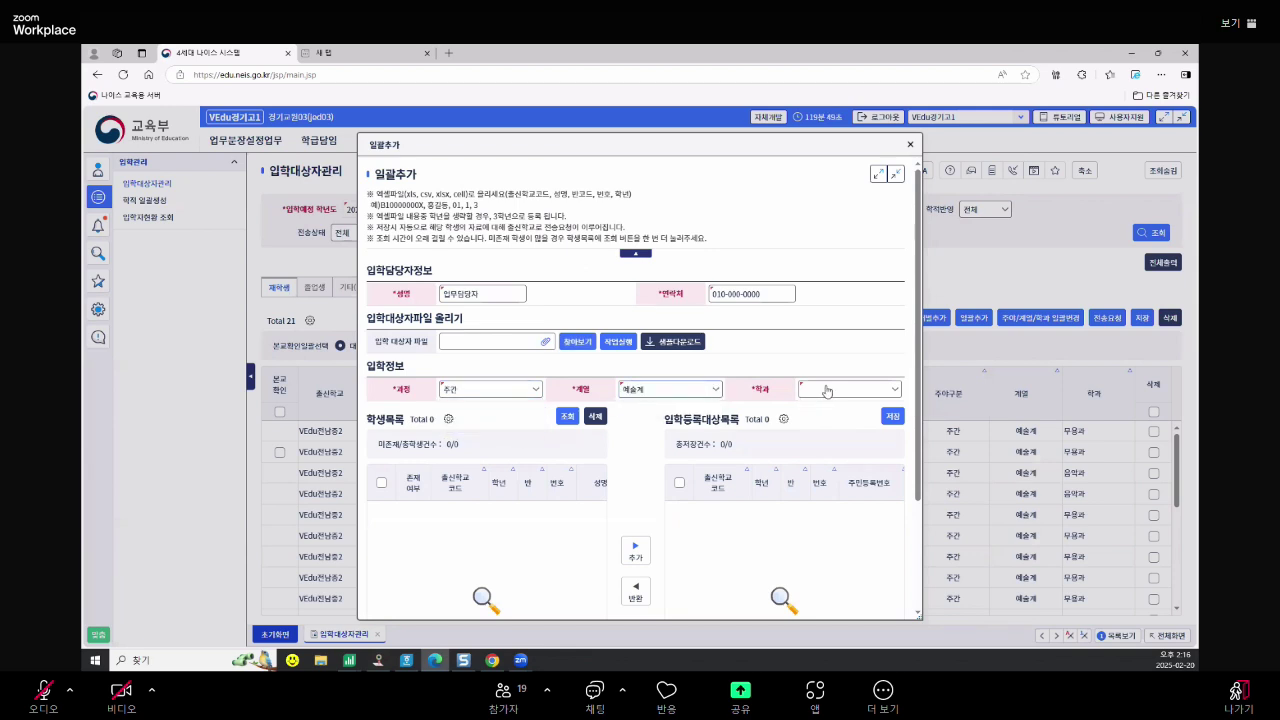
left_click(848, 390)
left_click(848, 428)
left_click(907, 145)
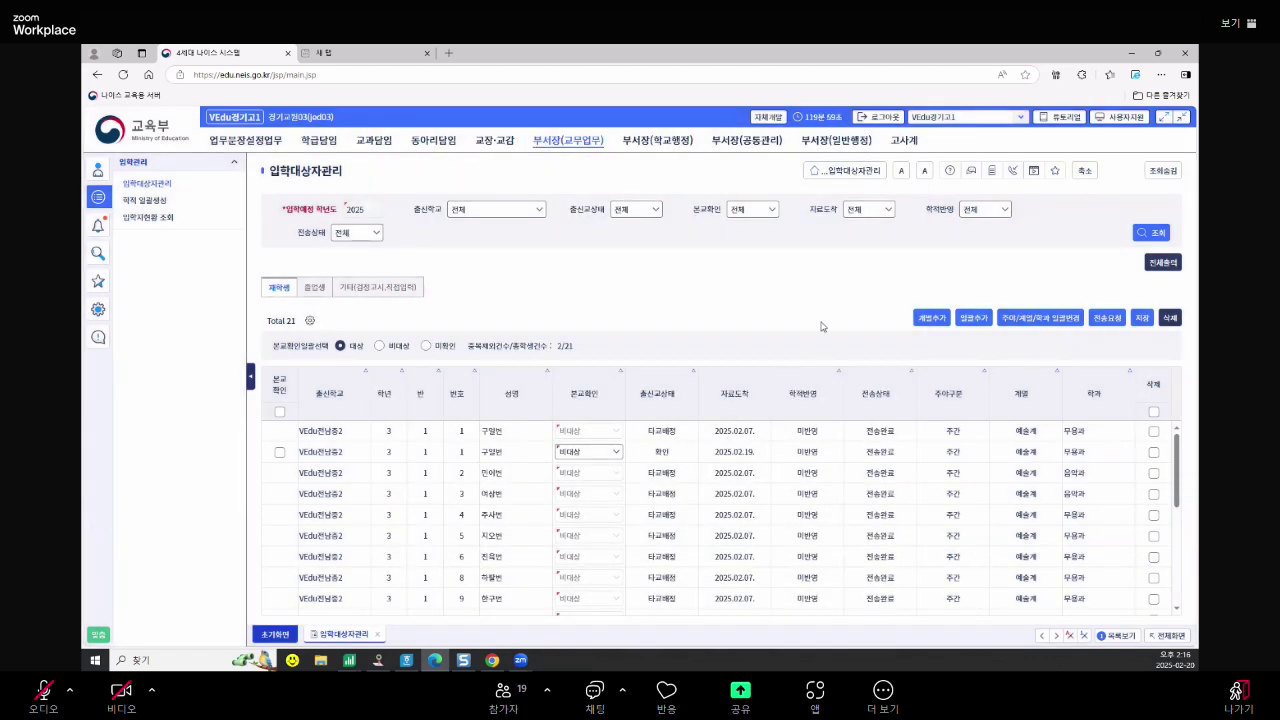
View the 개별추가 form once more and close it without entering anything
left_click(931, 318)
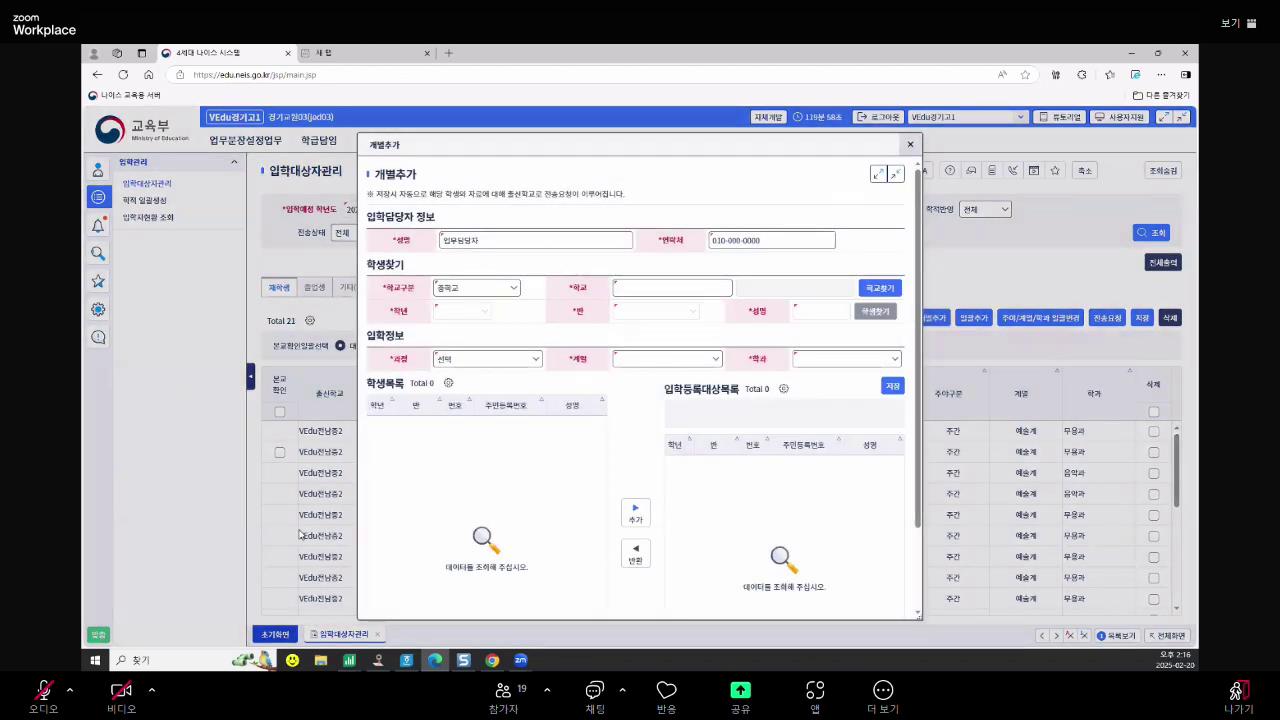
left_click(910, 144)
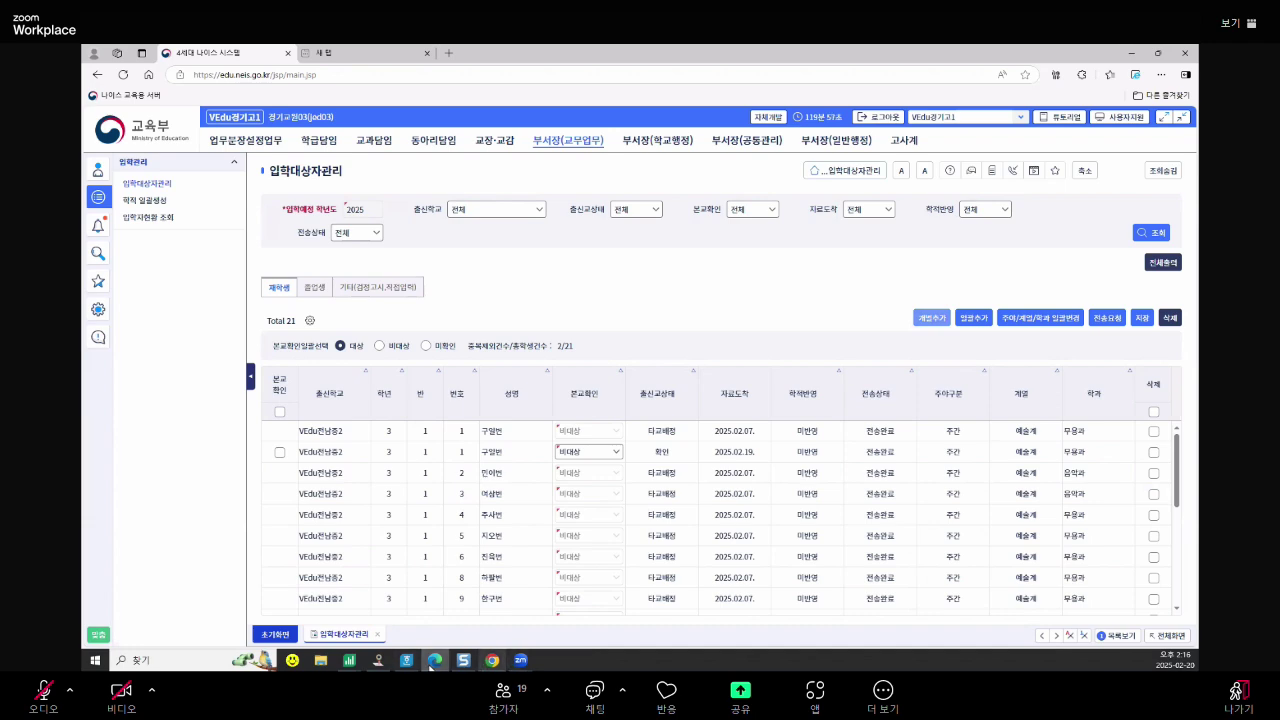
Switch to the iCanNote slide and draw a blue box around the two-line red note about 전송완료 and 도착날짜 below the table
left_click(399, 660)
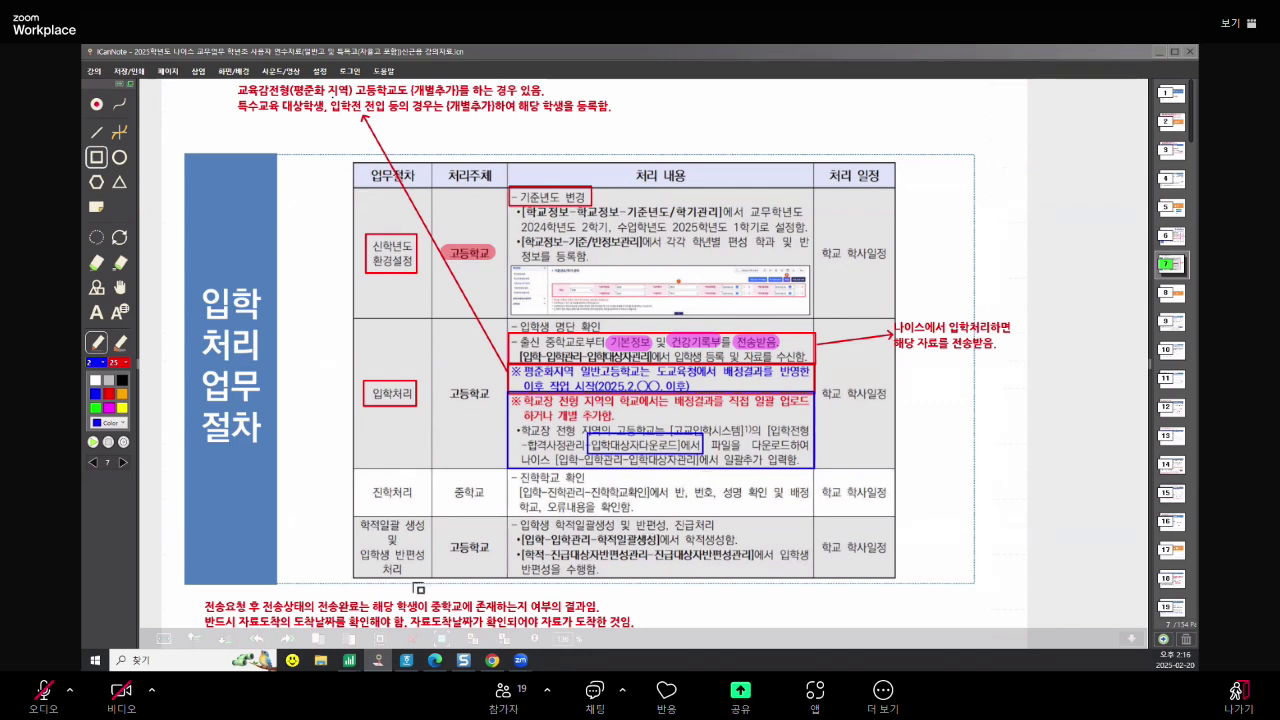
scroll(545, 580, "down", 1)
left_click_drag(200, 556, 643, 604)
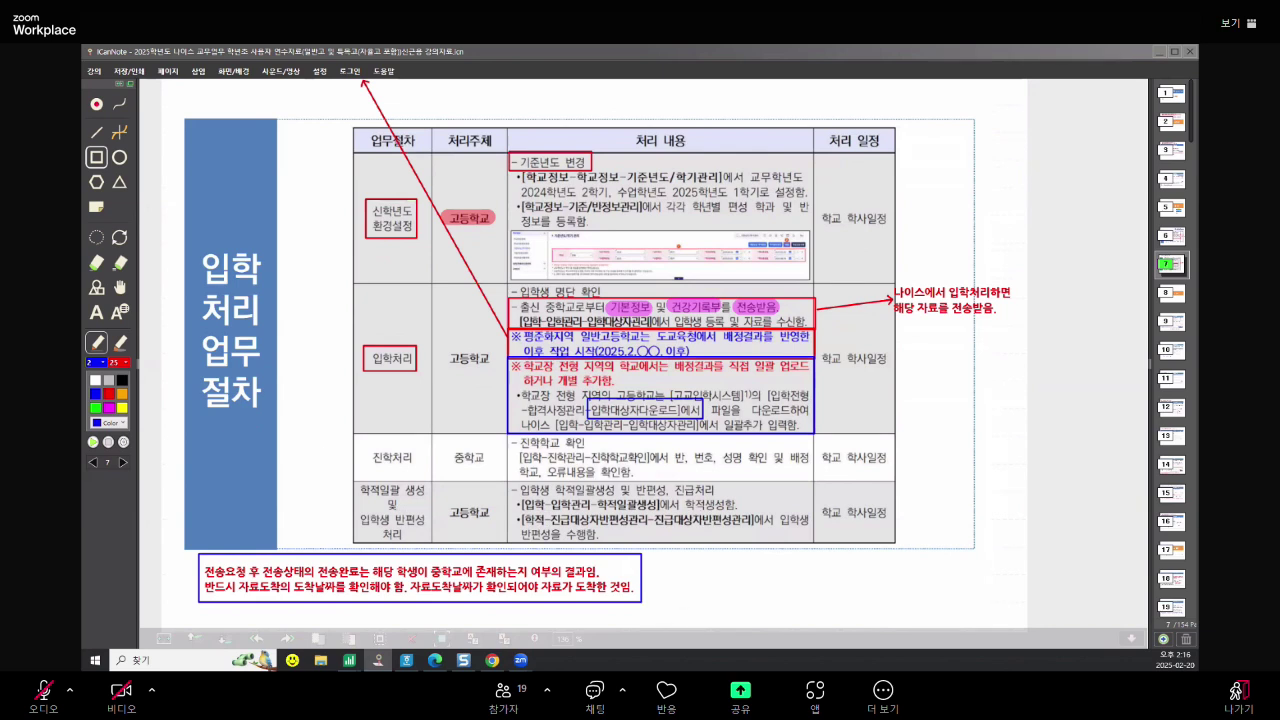
scroll(629, 468, "up", 1)
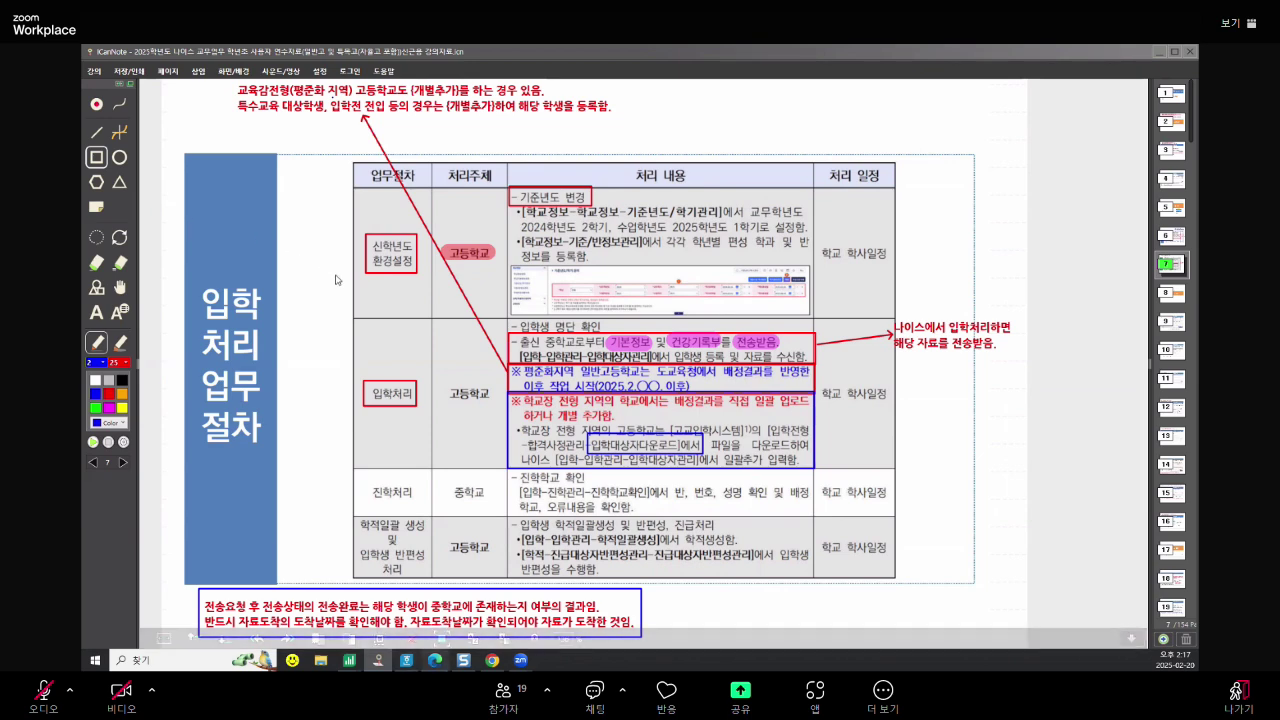
In the NEIS 기타(검정고시,직접입력) list, add a student row with 입학구분 검정고시 and 과정 주간
key("alt+Tab")
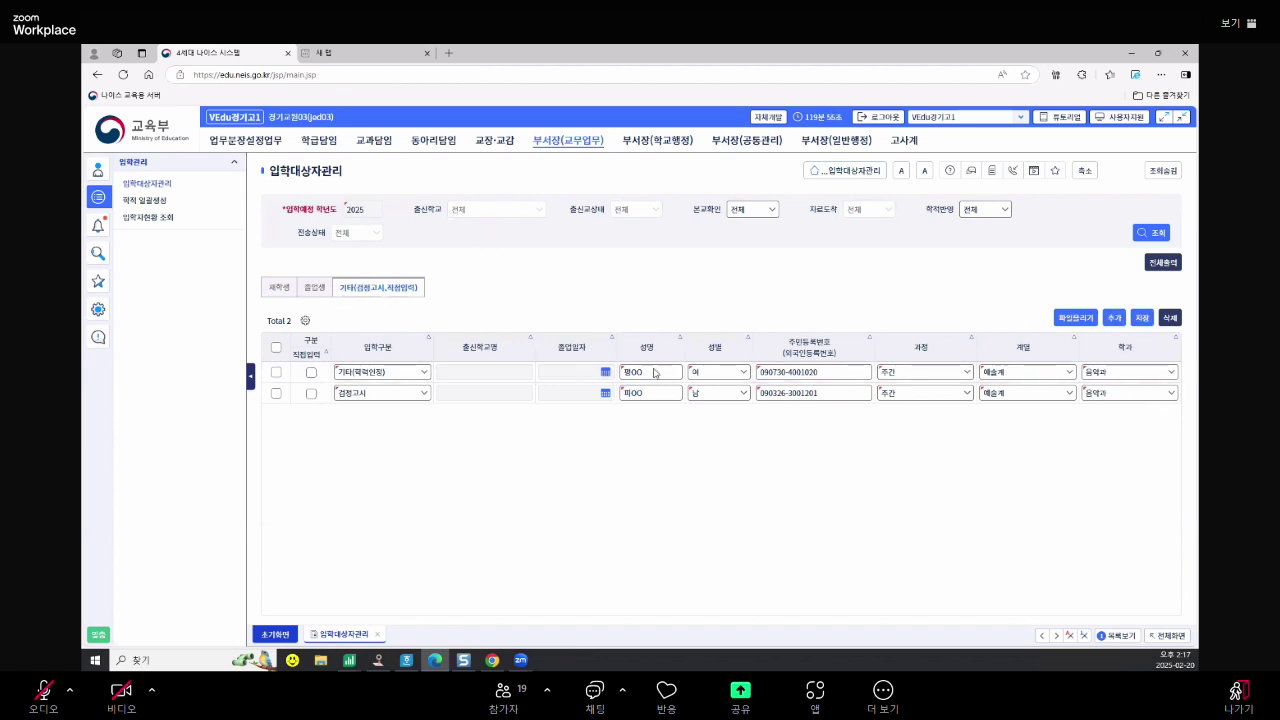
left_click(1114, 318)
left_click(413, 415)
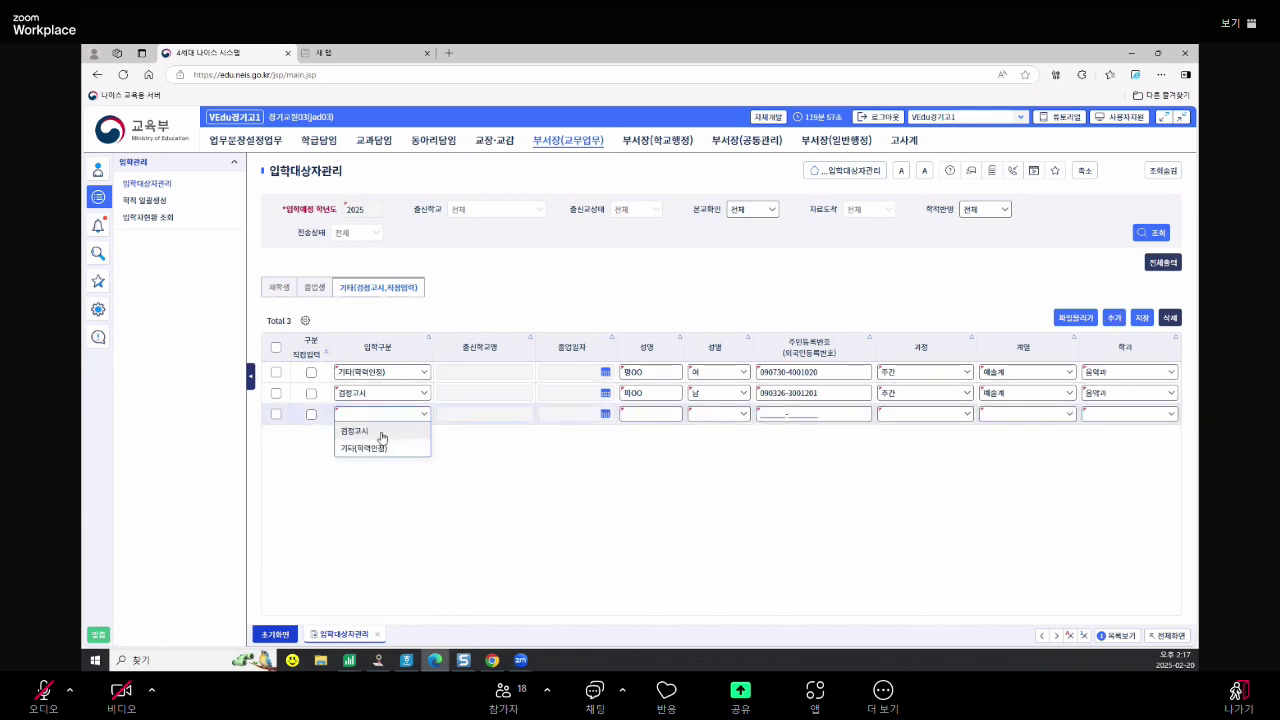
left_click(389, 431)
left_click(712, 415)
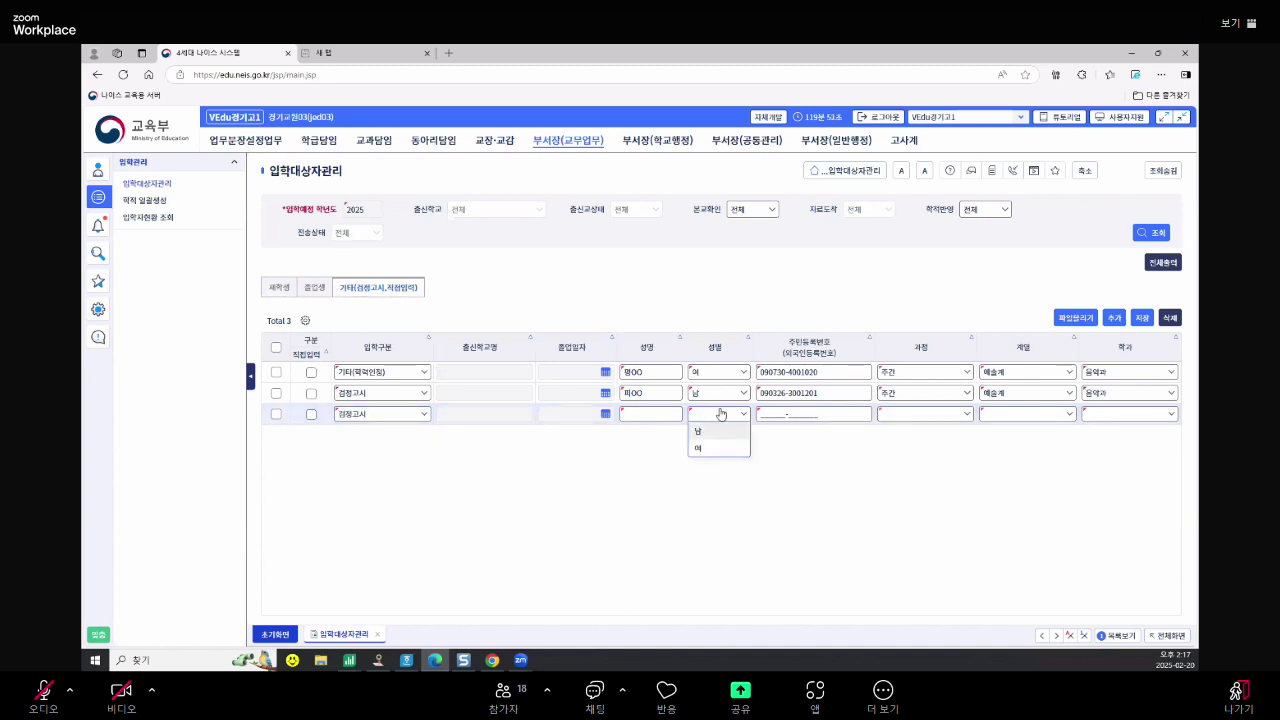
left_click(800, 414)
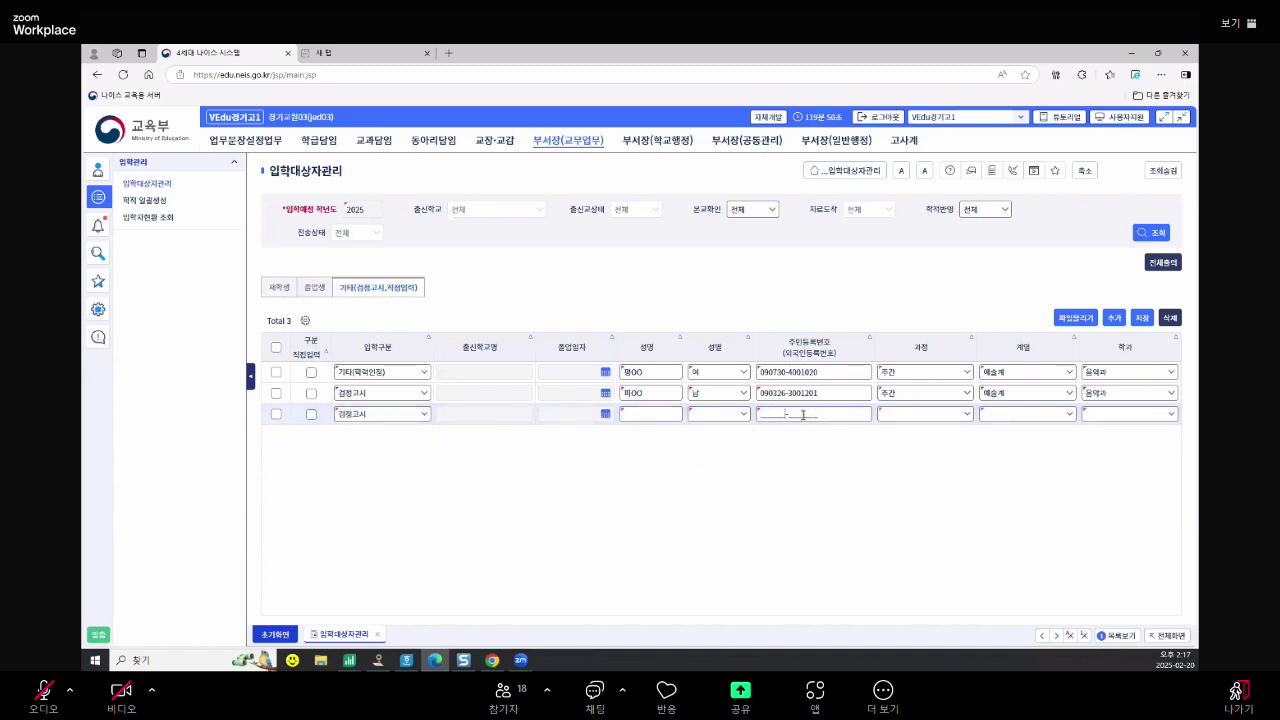
left_click(950, 416)
left_click(918, 430)
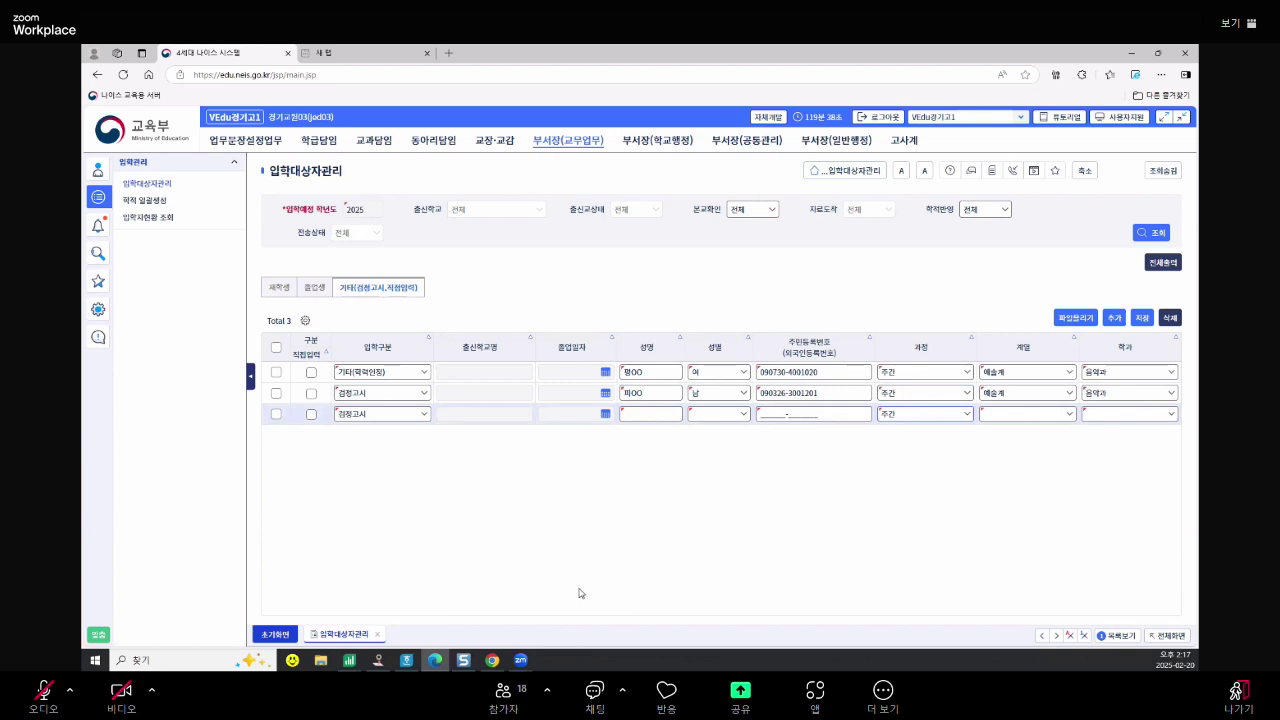
Mark the new student row as 직접입력 so its 출신학교명 and 졸업일자 can be entered
left_click(1114, 317)
left_click(310, 414)
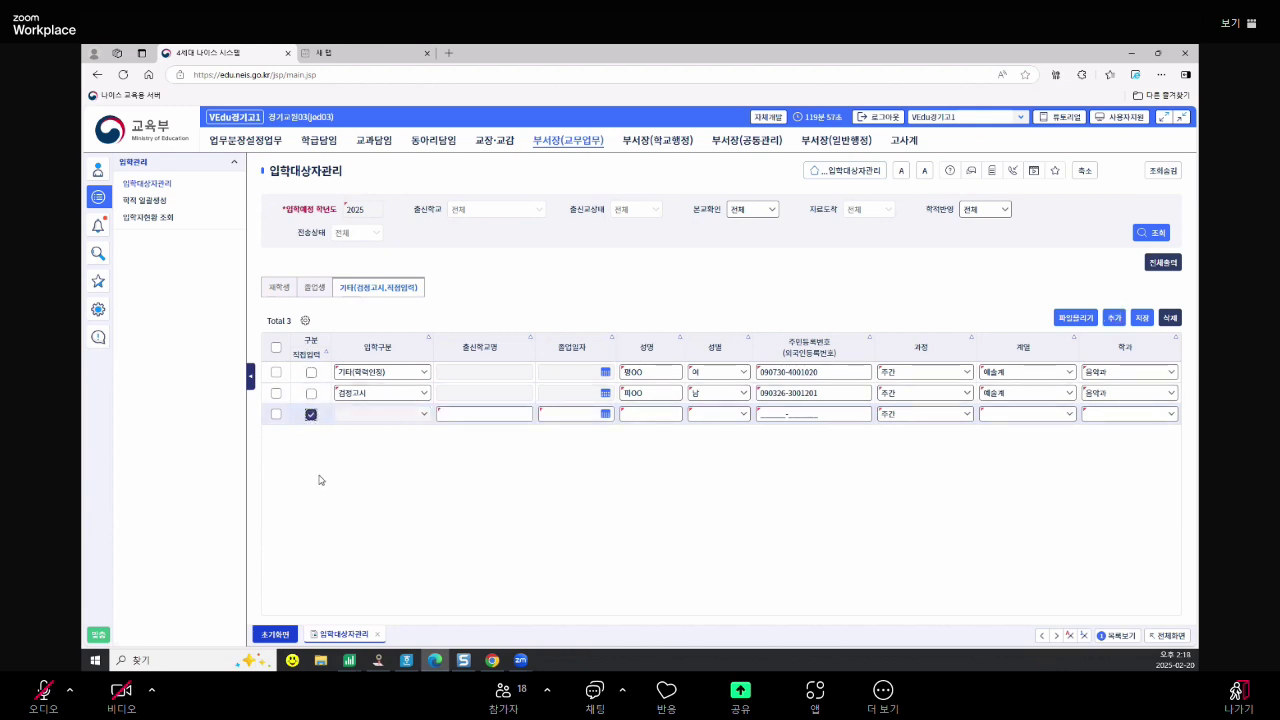
left_click(511, 414)
left_click(314, 416)
left_click(406, 660)
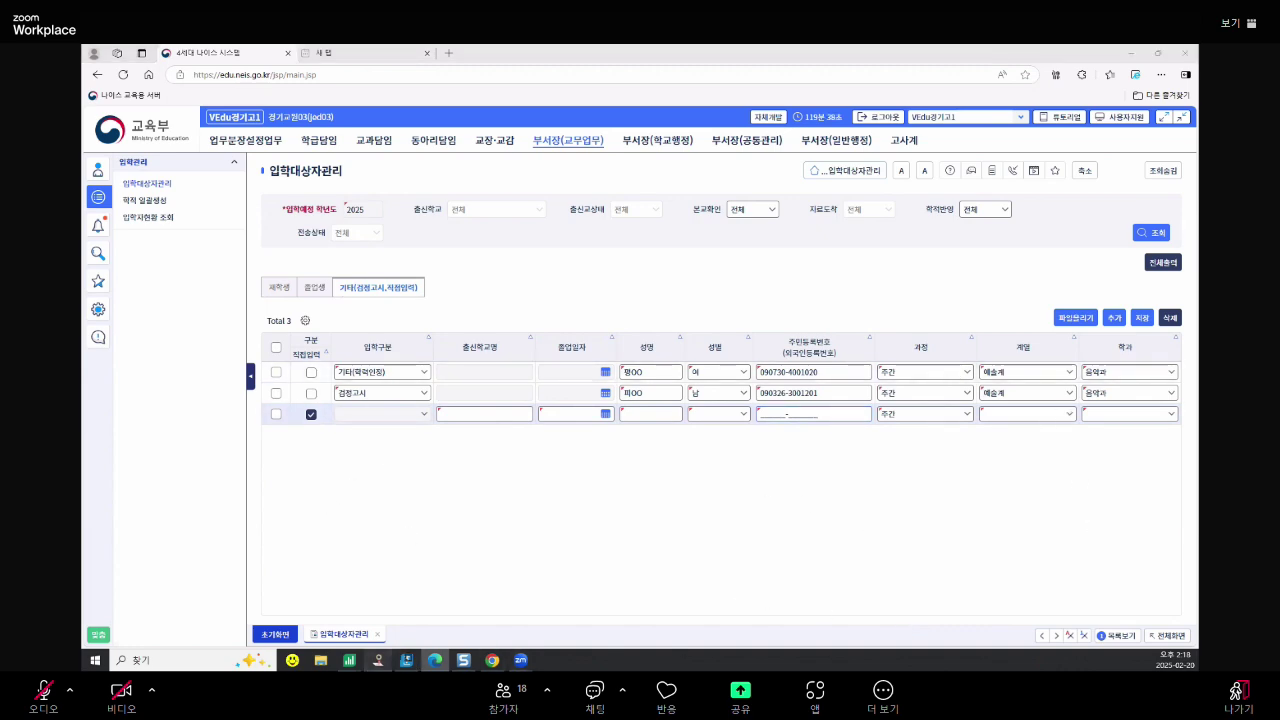
Switch to NEIS in Edge, open 학적 일괄생성 and generate the academic records of the 2025 entrants
scroll(619, 543, "down", 1)
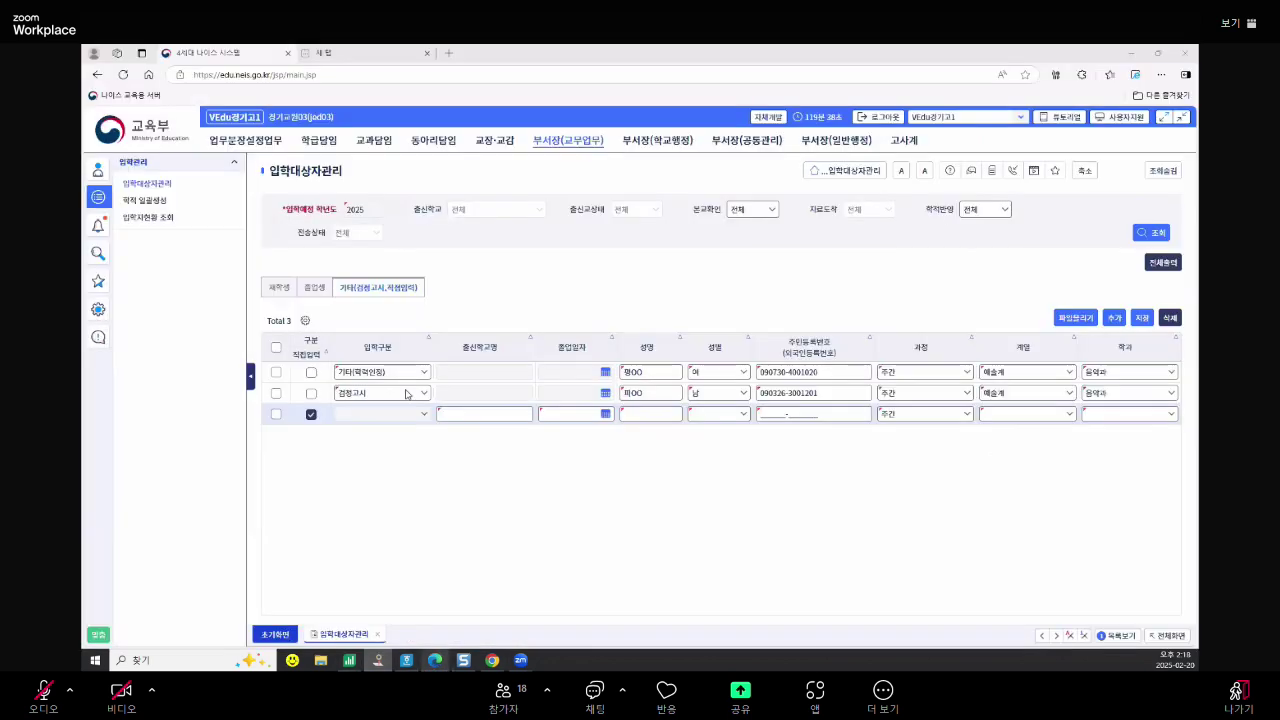
left_click(434, 660)
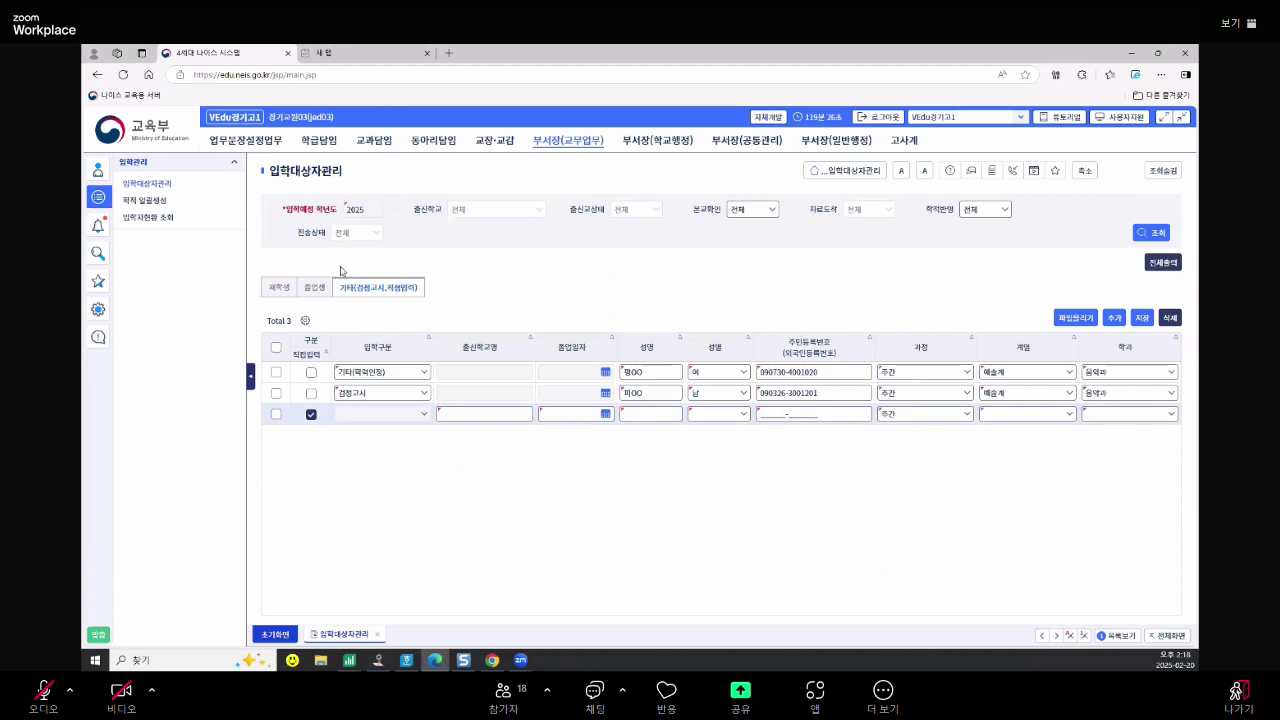
left_click(160, 202)
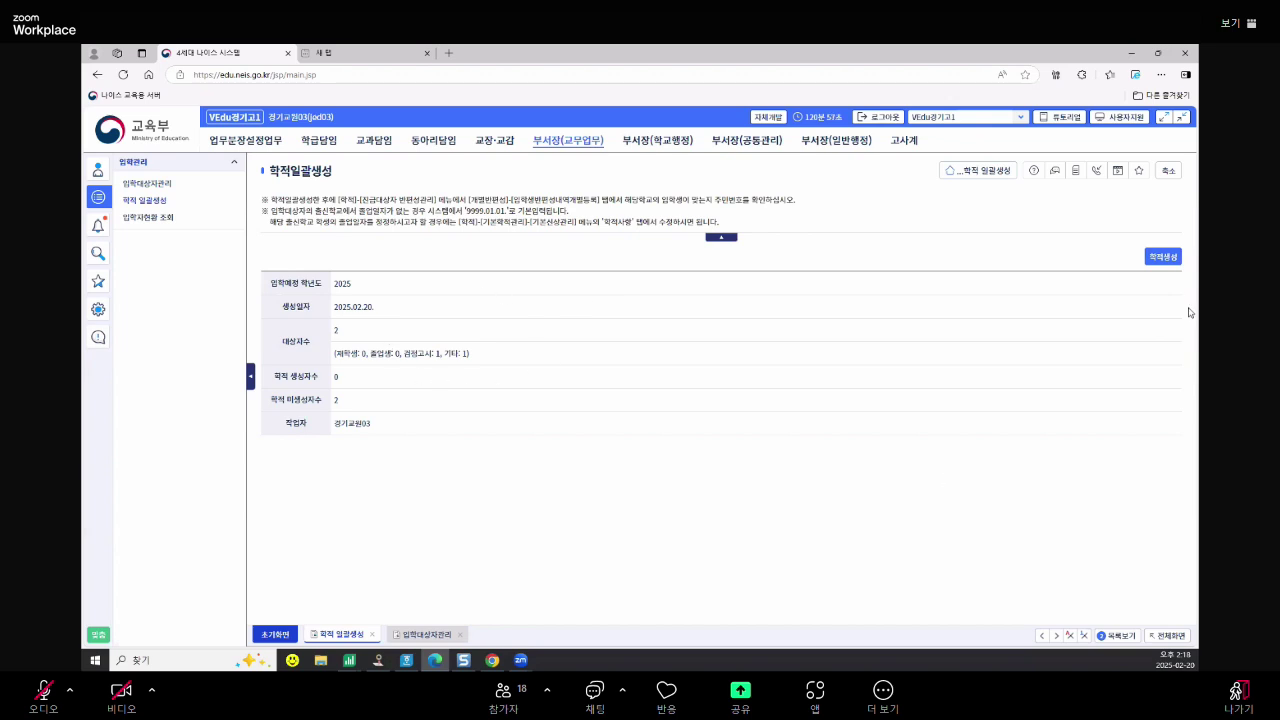
left_click(1161, 257)
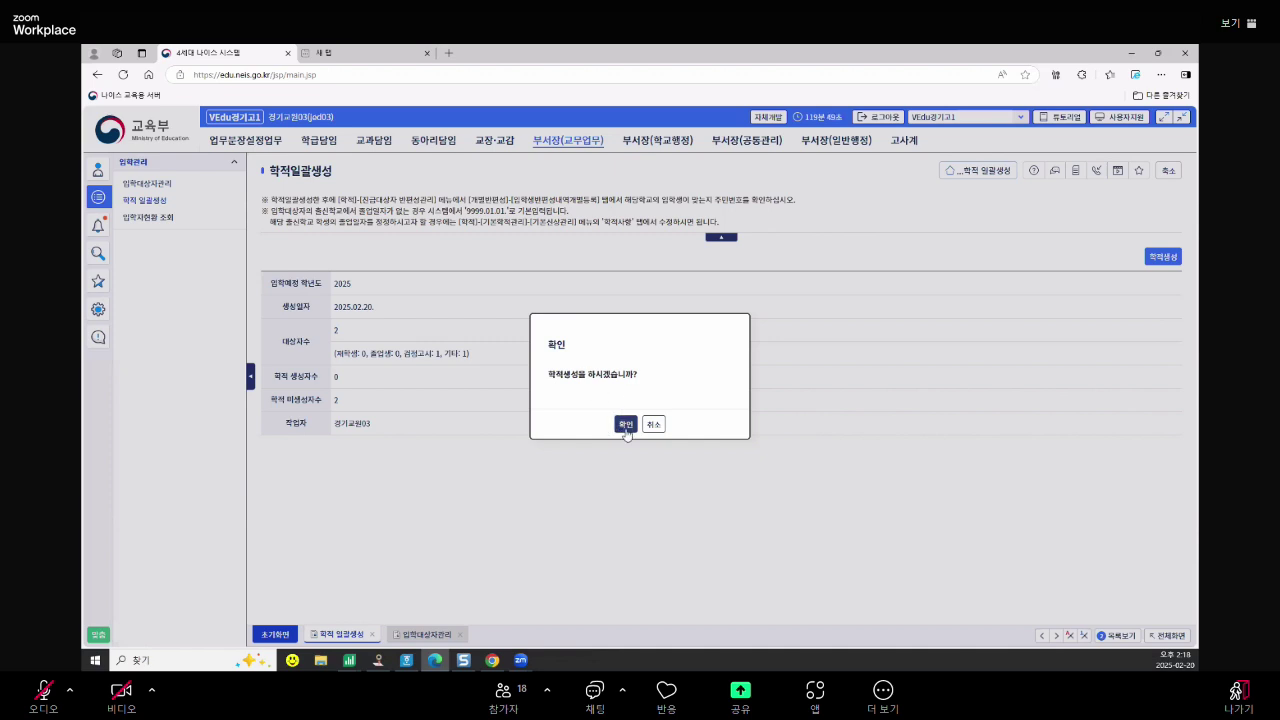
left_click(625, 427)
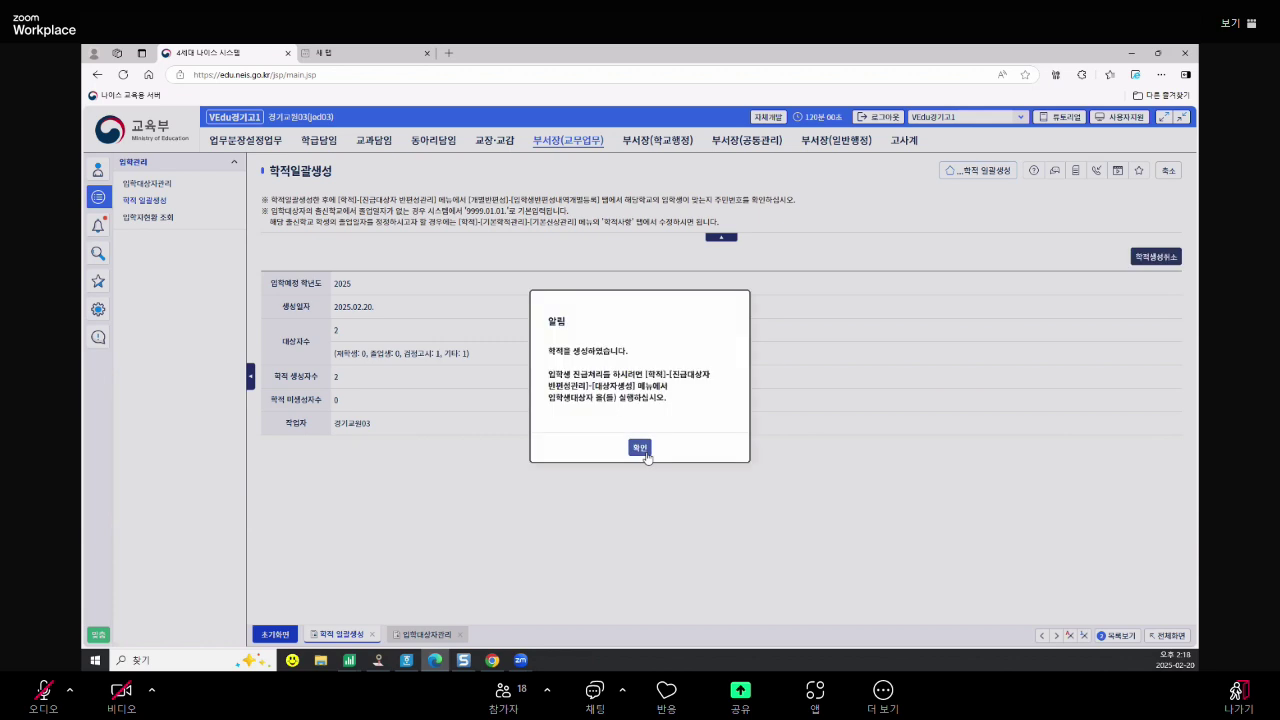
key("Return")
Open 입학자현황 조회 and query the entrant status report for 입학예정 학년도 2025
left_click(148, 217)
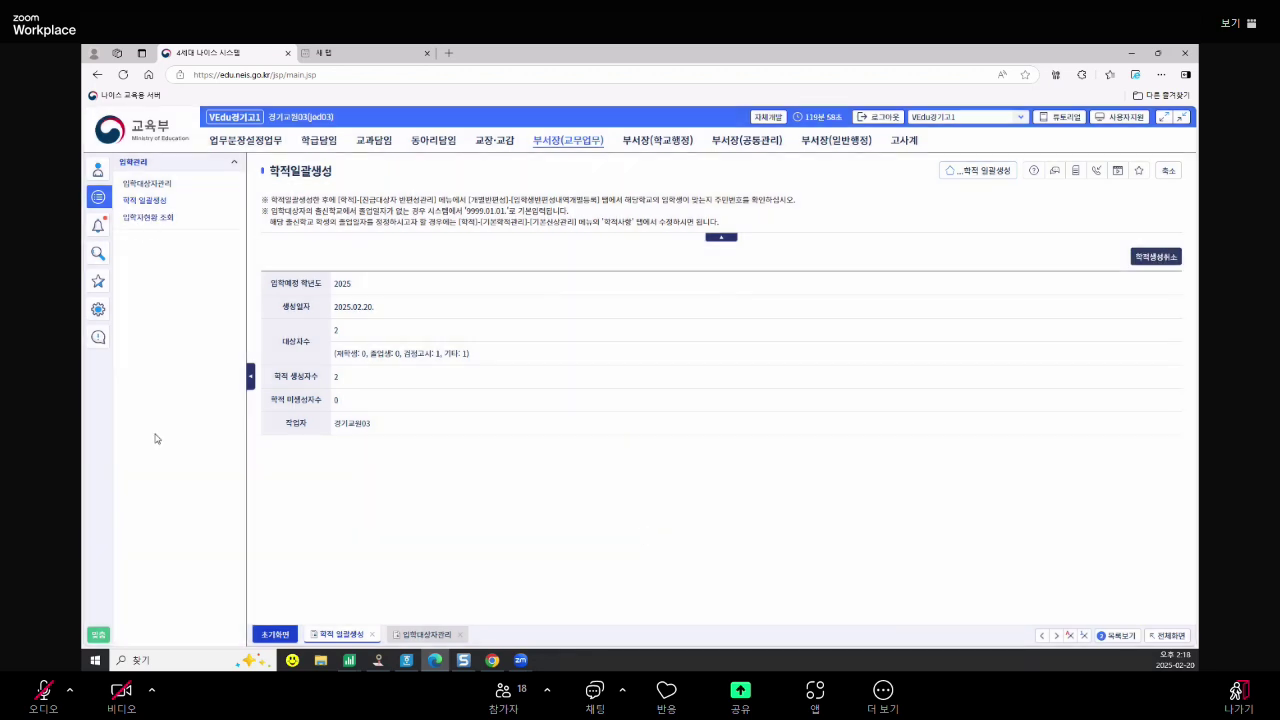
left_click(1148, 212)
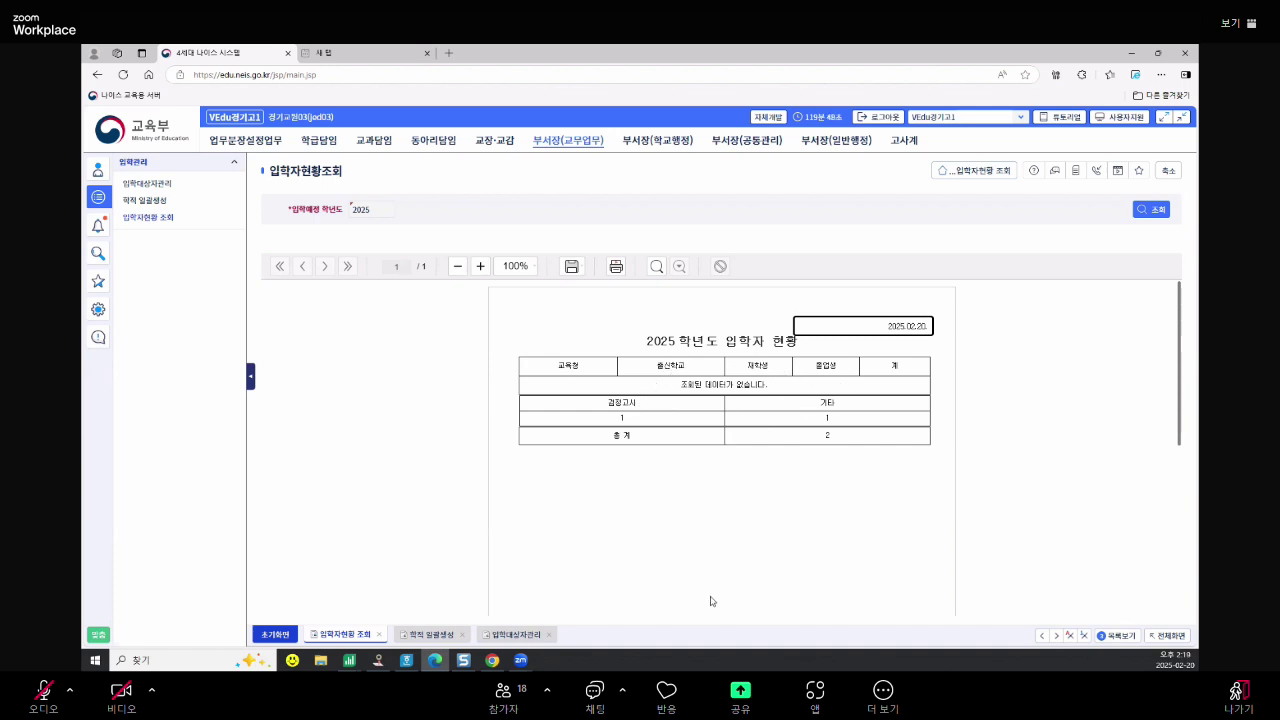
Switch to the 경기7929고등학교 NEIS session in Chrome, view 학적 일괄생성 and query its 2025 입학자현황 report
left_click(492, 660)
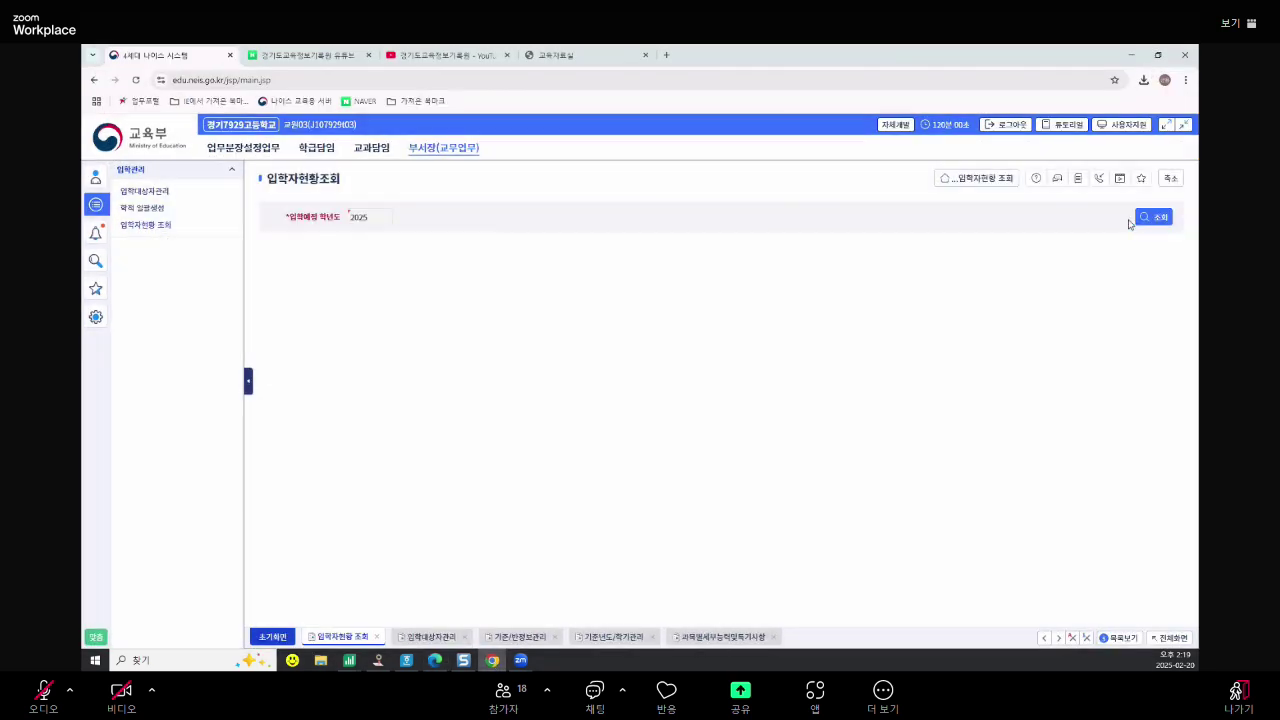
left_click(1138, 219)
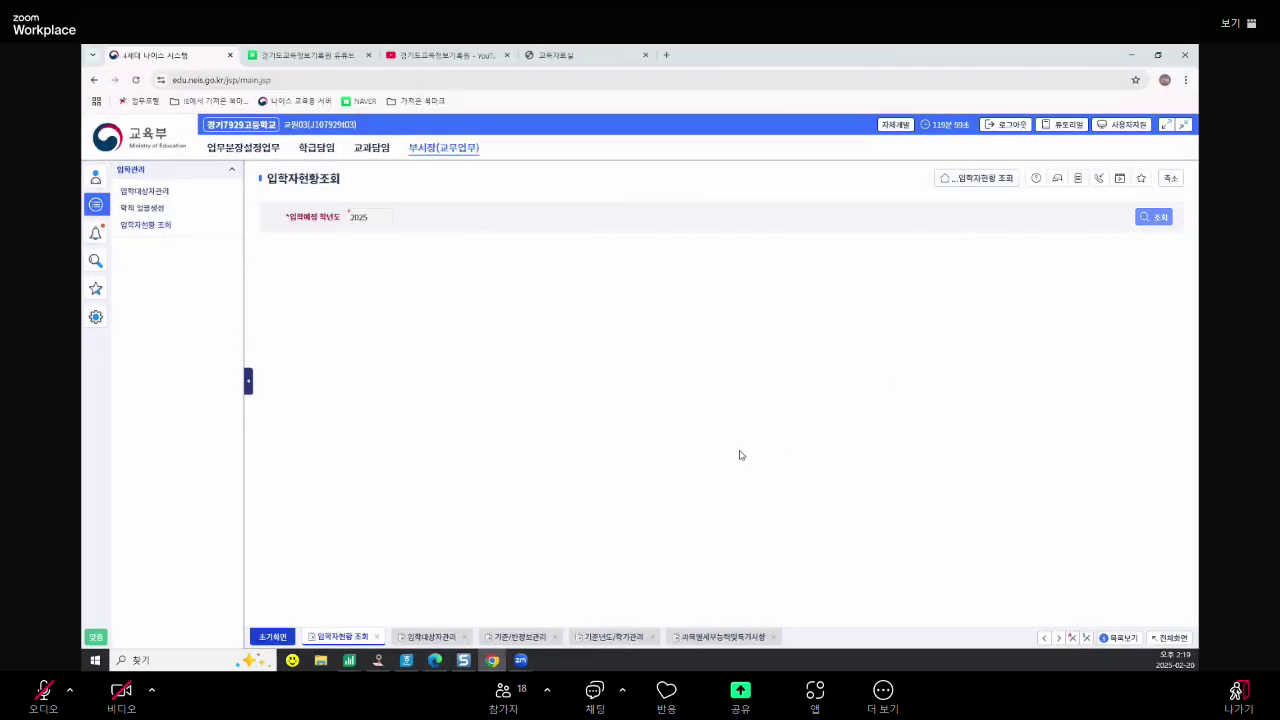
left_click(152, 210)
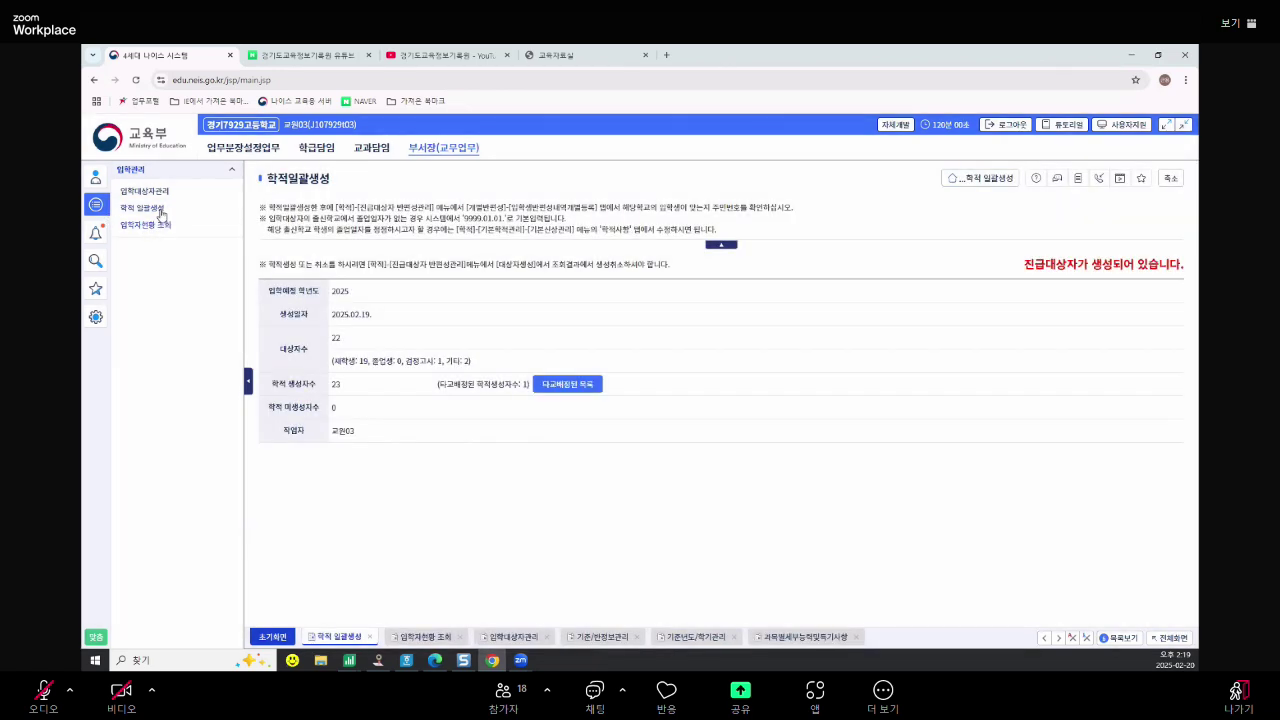
left_click(158, 225)
left_click(1158, 217)
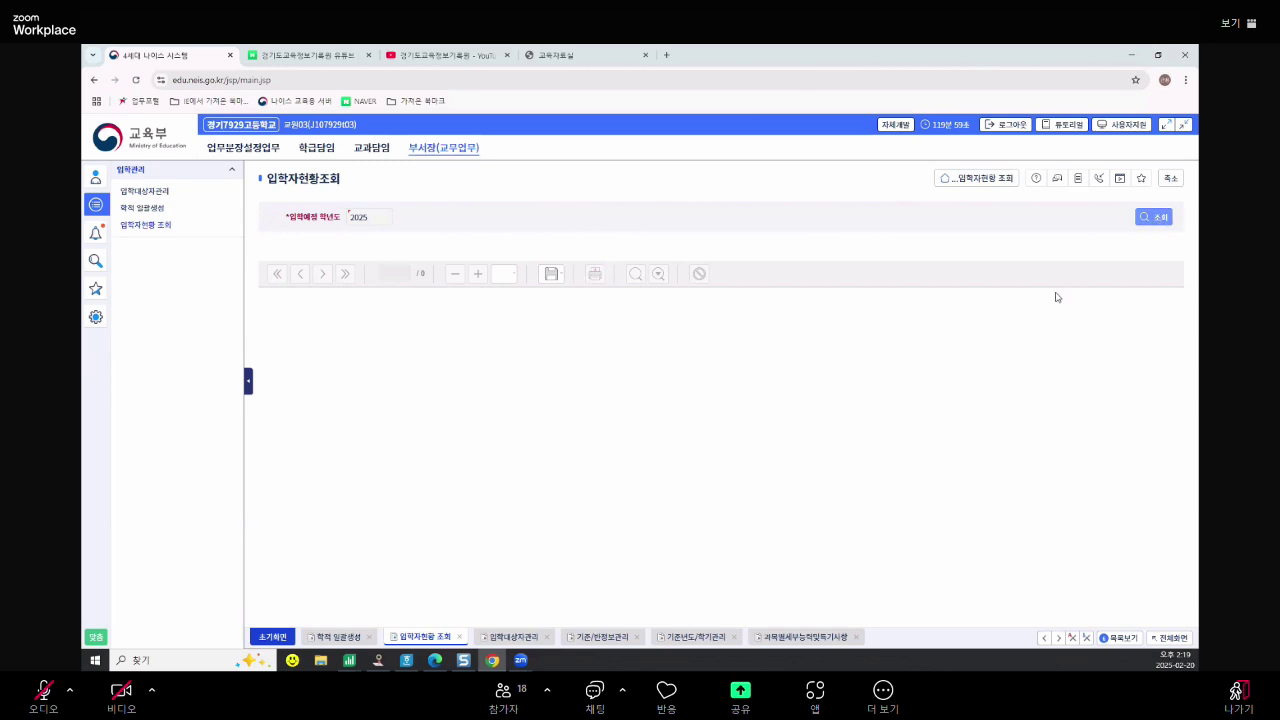
scroll(708, 444, "down", 1)
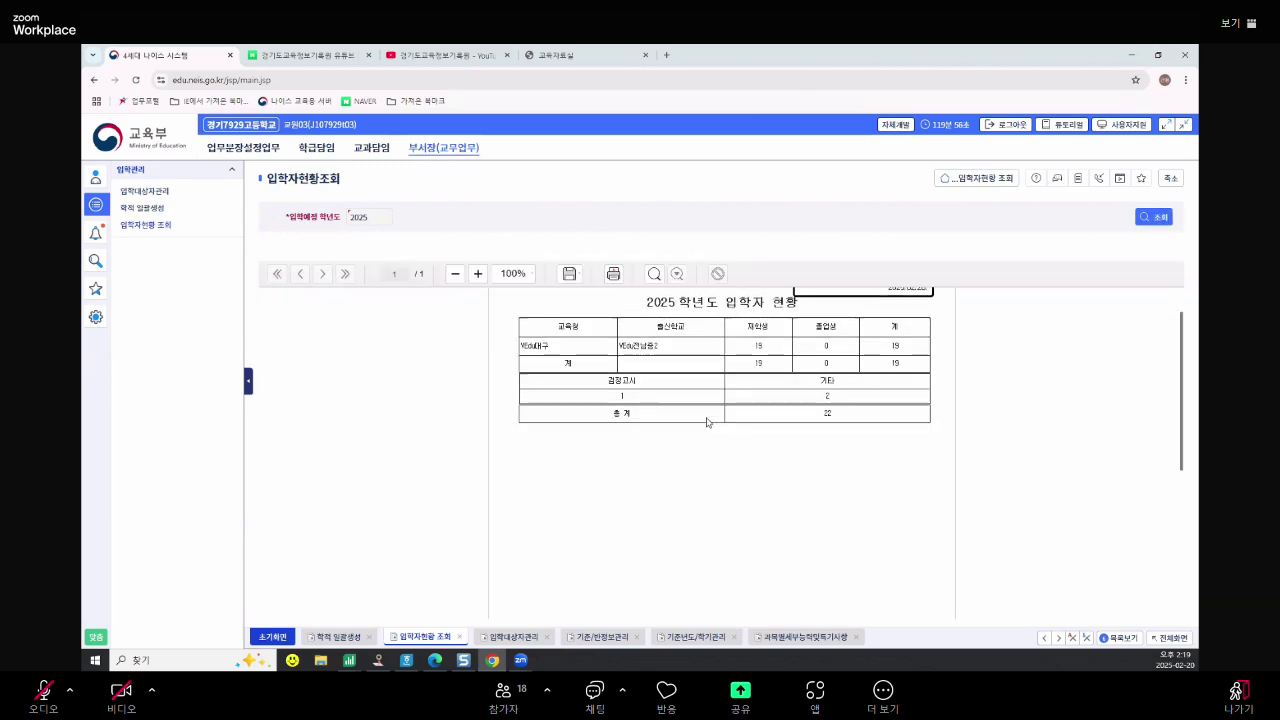
scroll(600, 372, "up", 1)
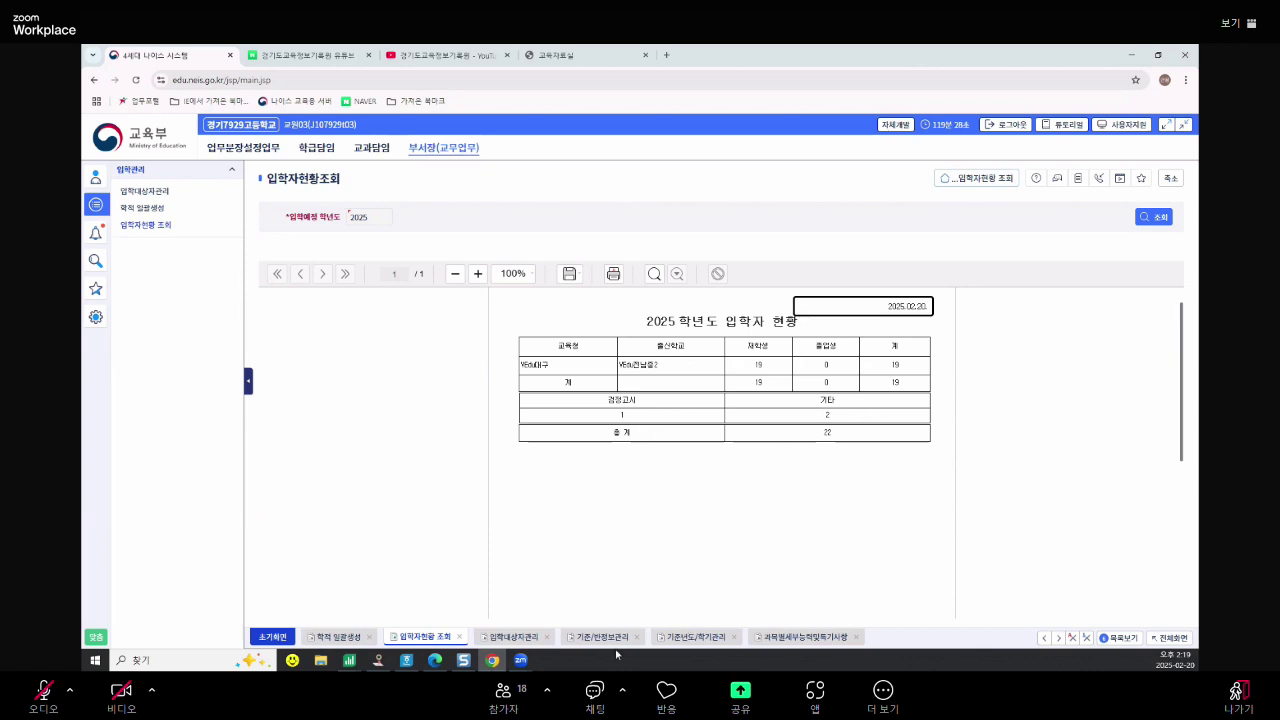
Switch to iCanNote and advance past the 신입생 반편성 업무 title to the 1학년 진급대상자 생성 slide
left_click(386, 664)
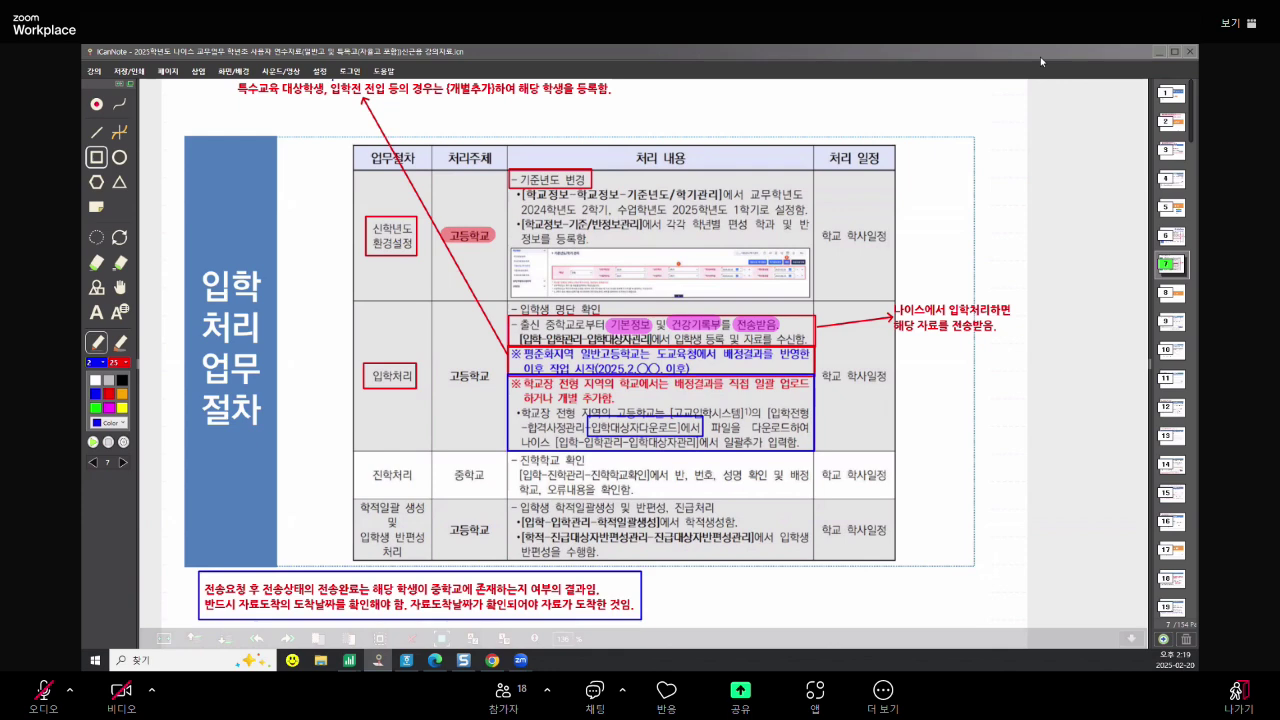
left_click(1176, 292)
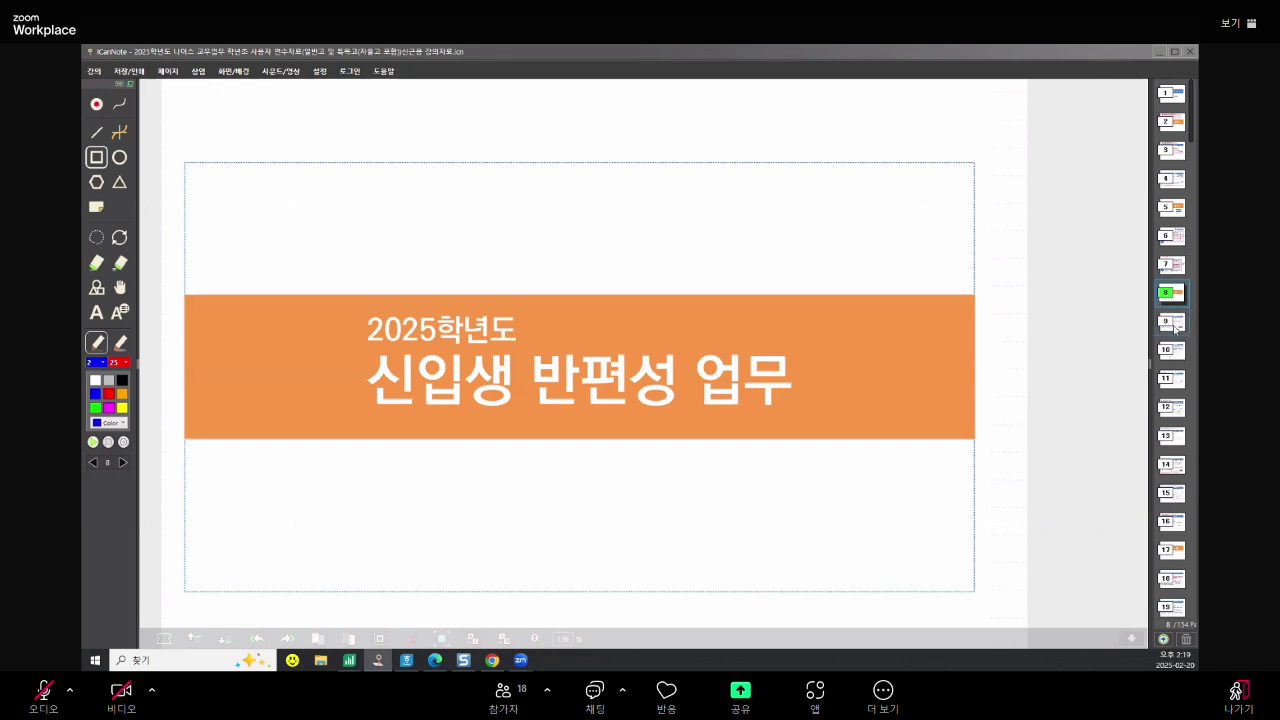
key("Page_Down")
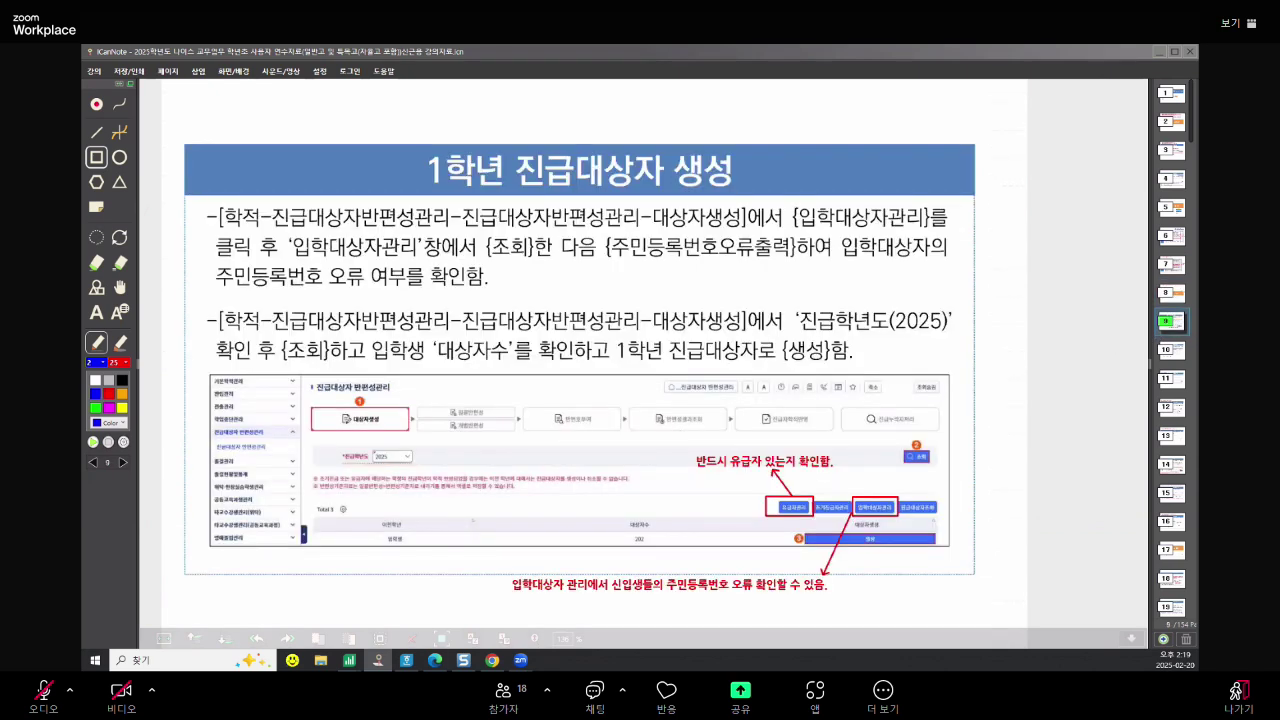
Switch to NEIS in Edge, open 진급대상자 반편성관리 and generate the 입학생 promotion targets for 진급학년도 2025
mouse_move(520, 660)
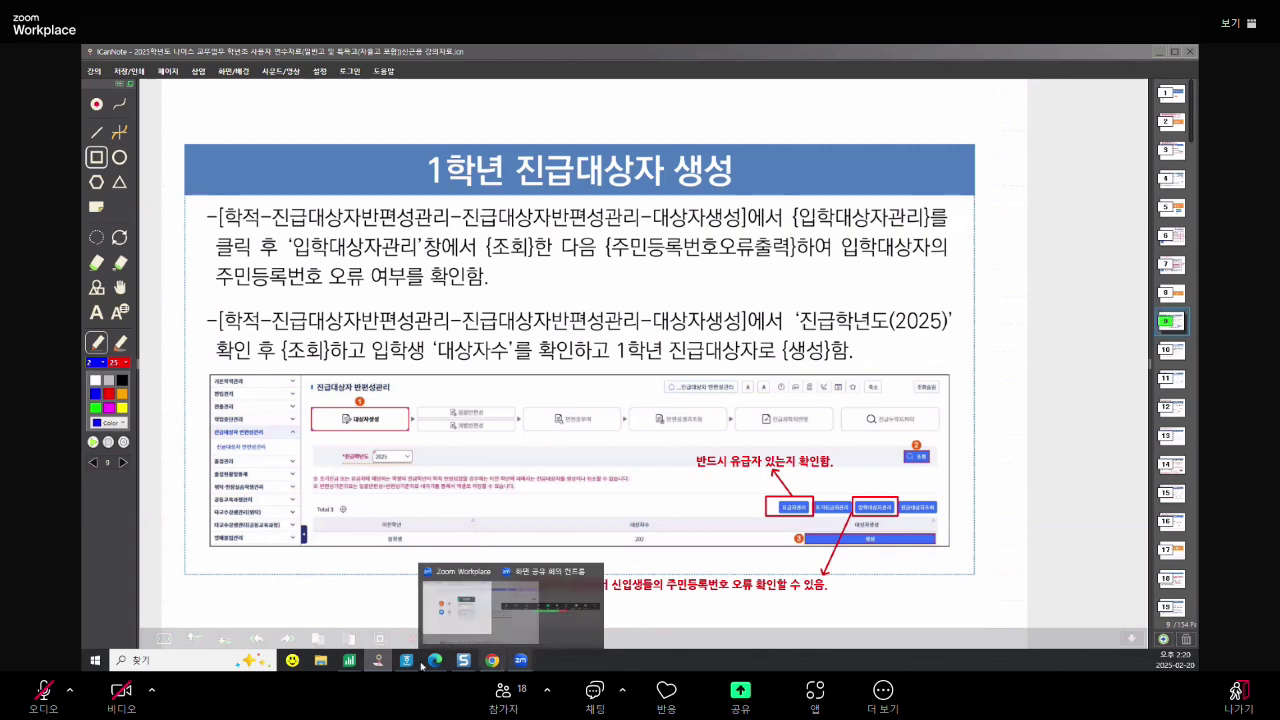
left_click(491, 612)
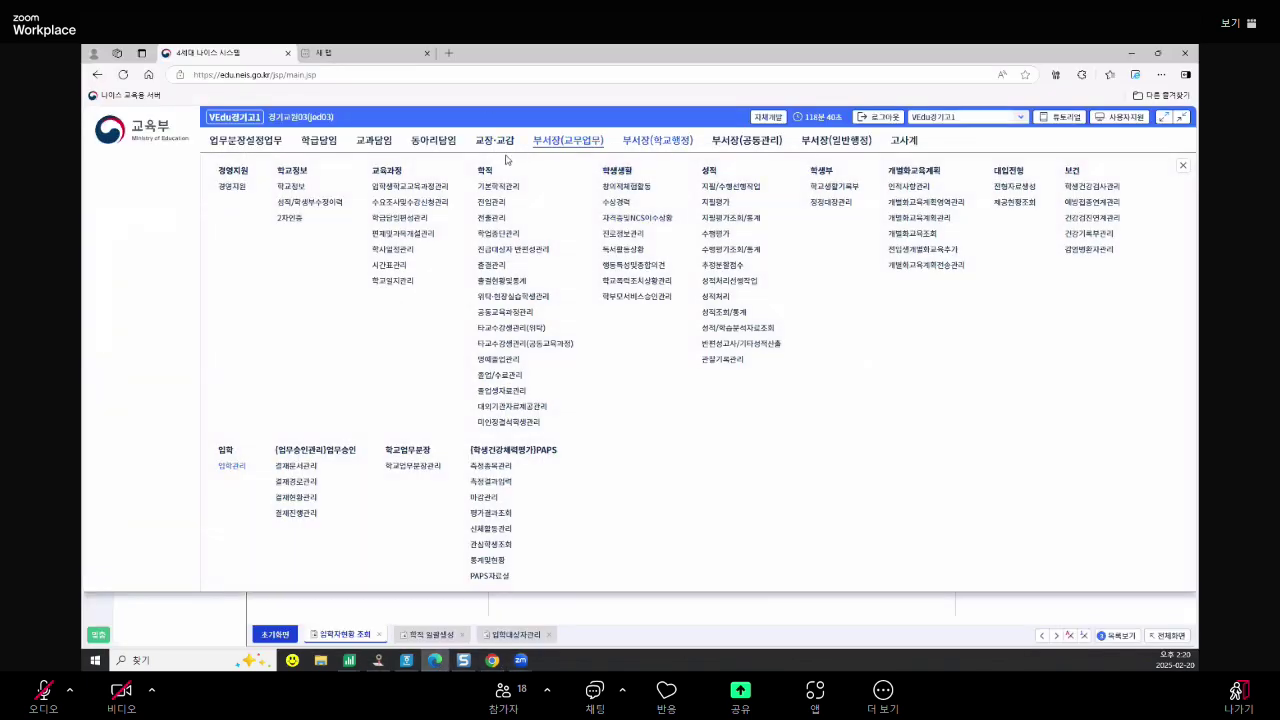
mouse_move(585, 148)
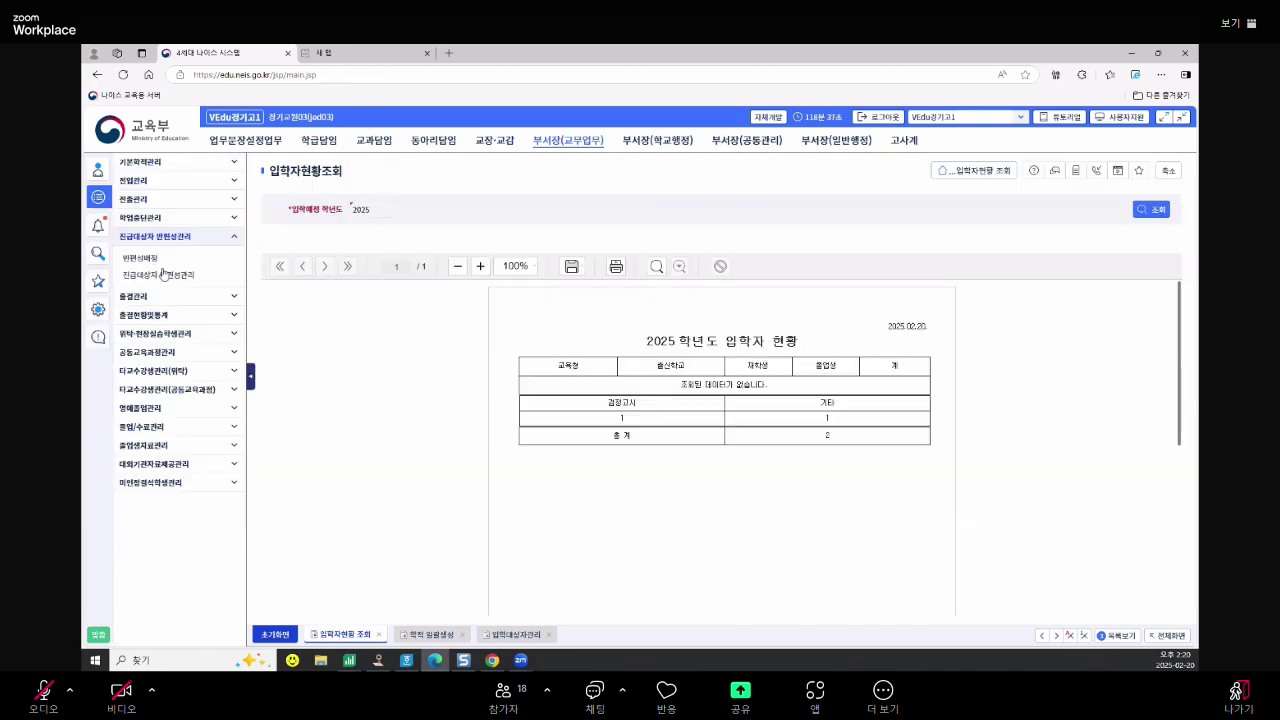
left_click(158, 274)
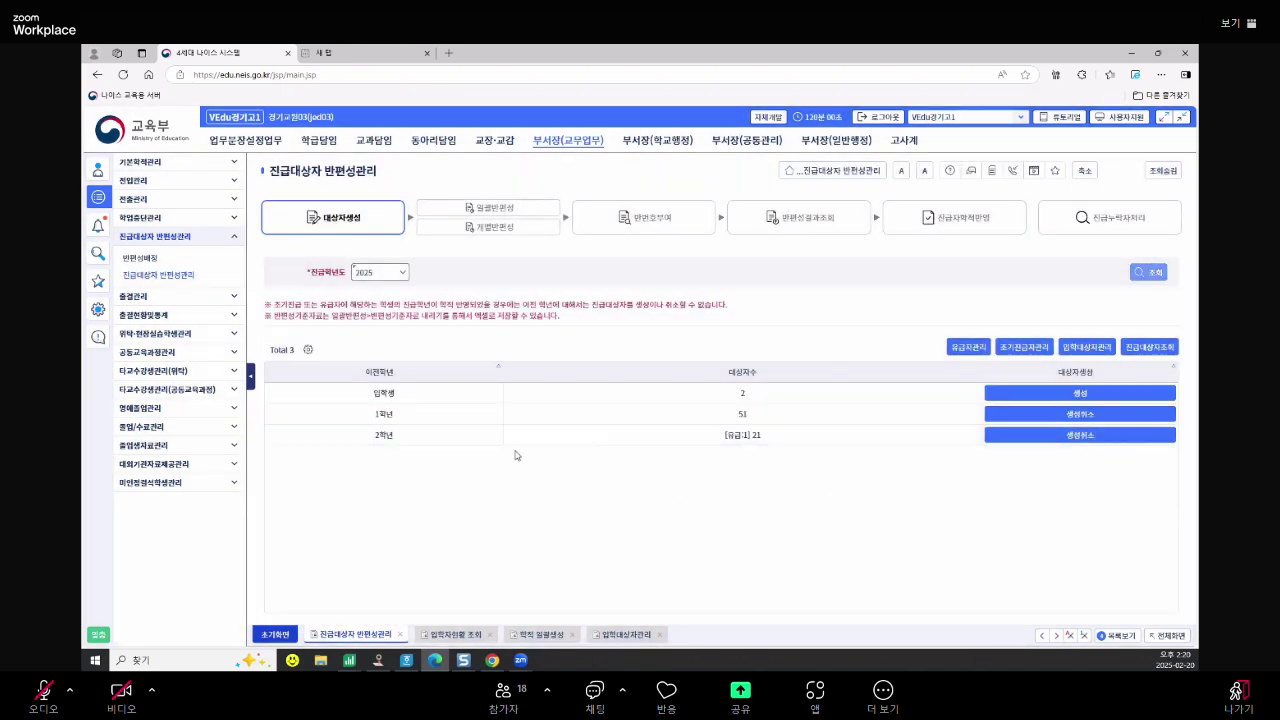
left_click(1078, 396)
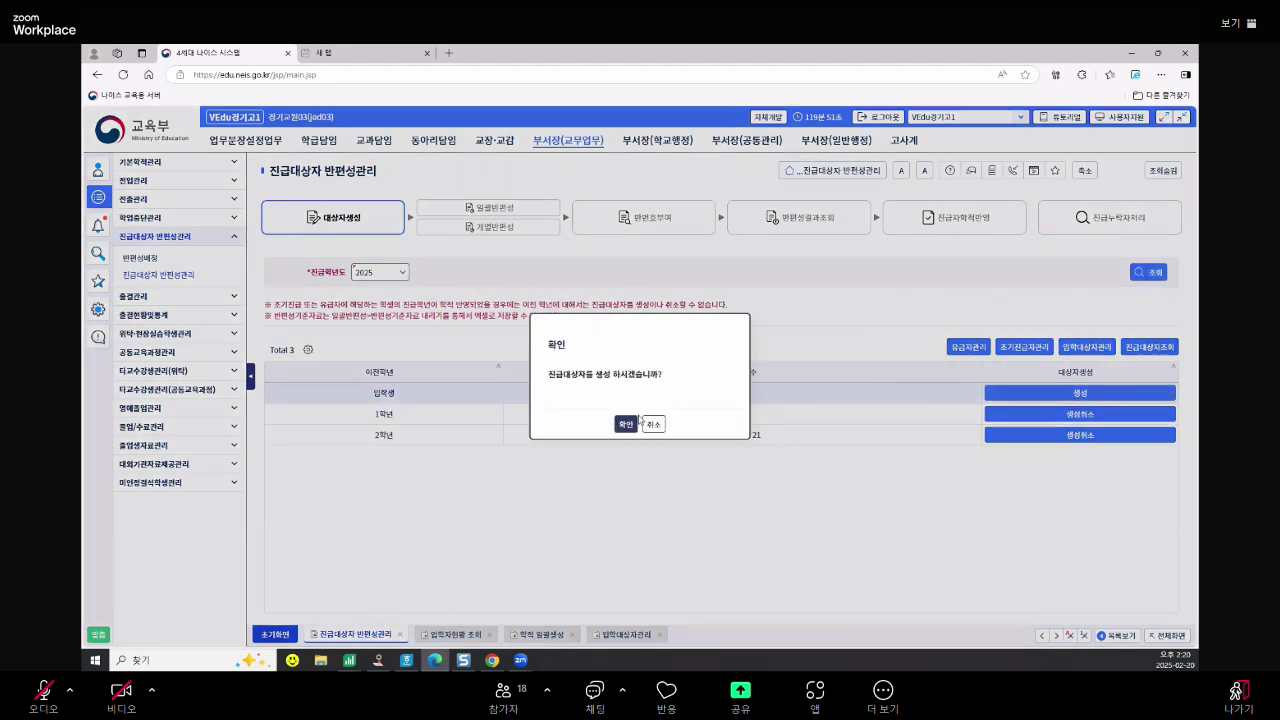
left_click(624, 422)
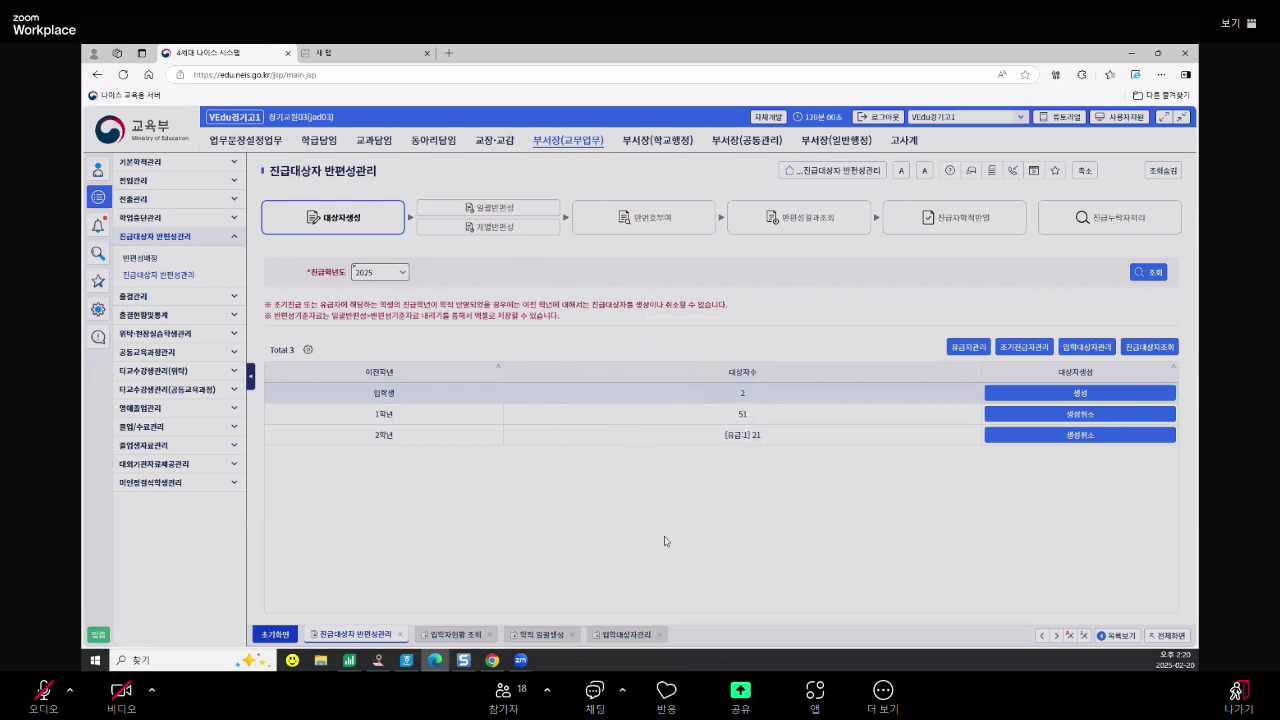
left_click(641, 428)
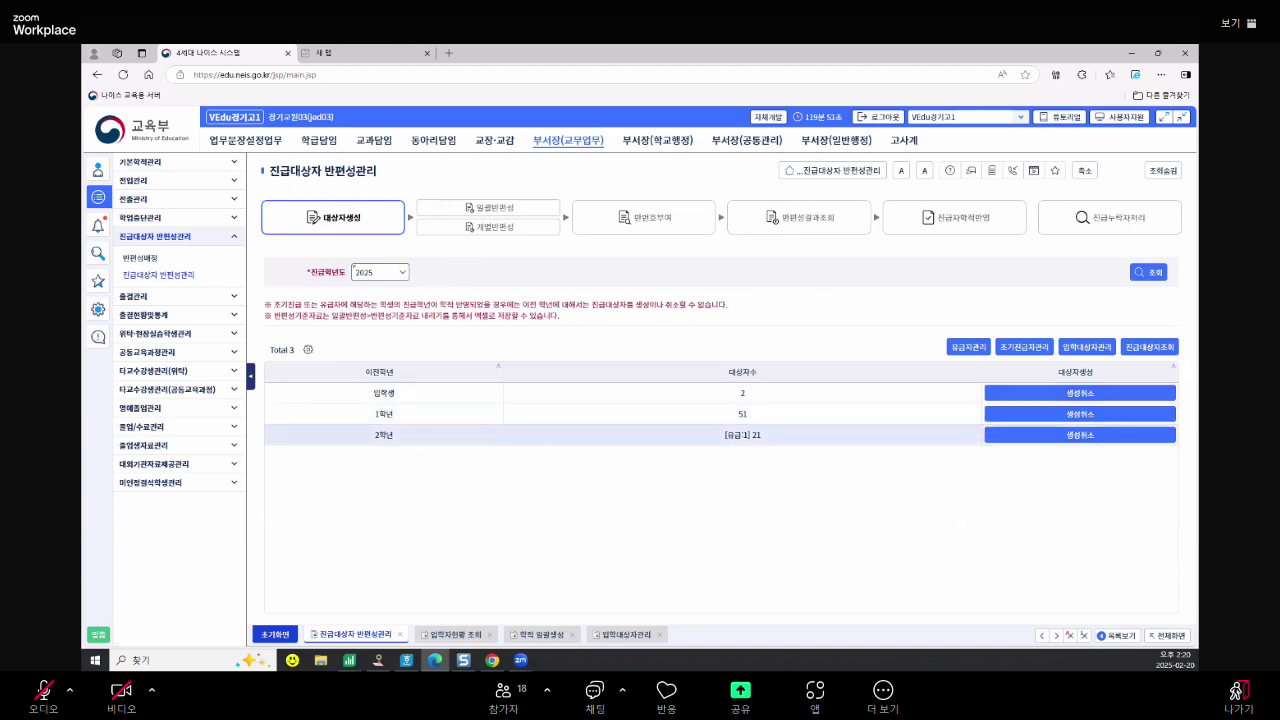
View the 일괄반편성 stage and return to the 1학년 진급대상자 생성 slide in iCanNote
left_click(493, 209)
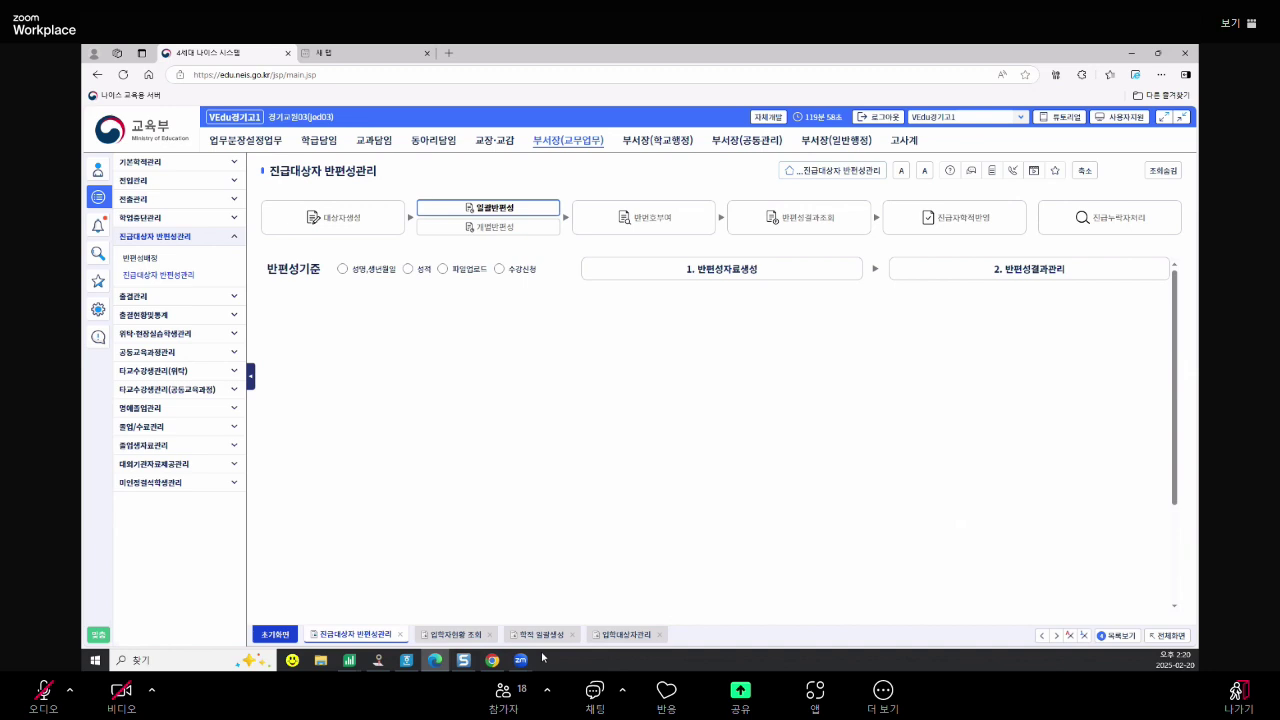
left_click(378, 660)
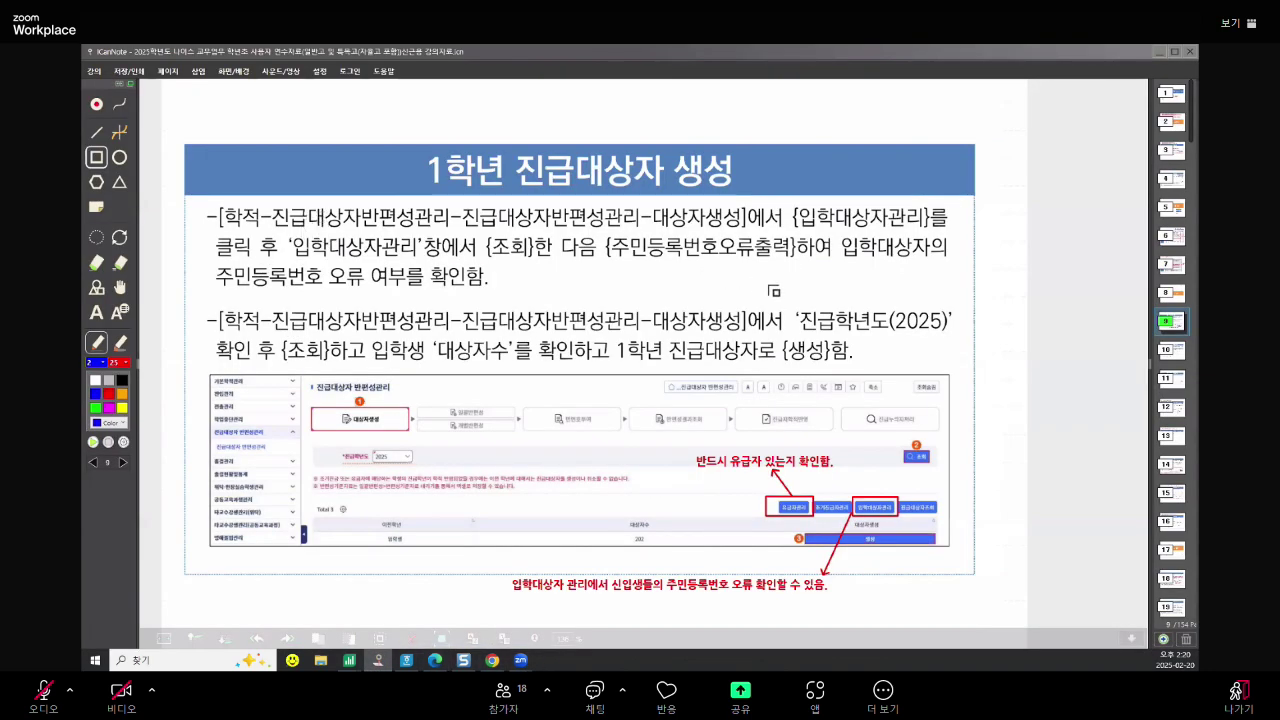
In the Chrome NEIS session, open 입학대상자관리 from 진급대상자 반편성관리 and look through the 2025 student list
key("alt+Tab")
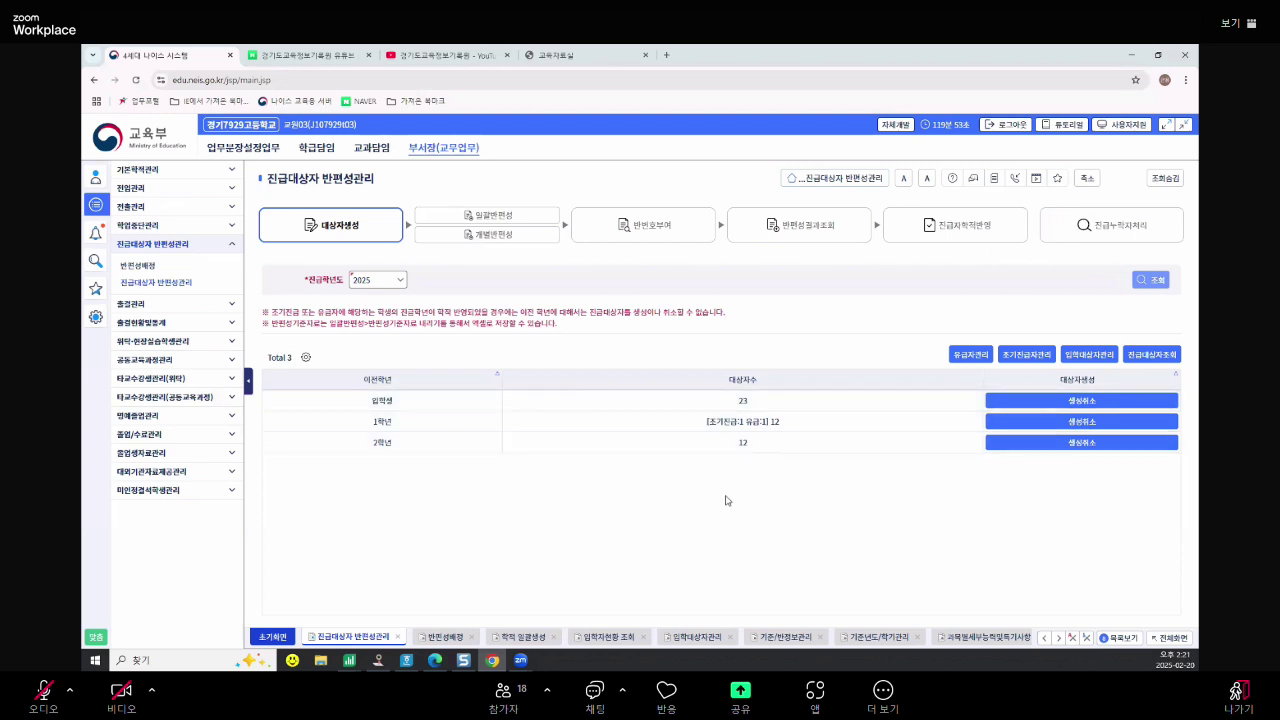
left_click(1112, 358)
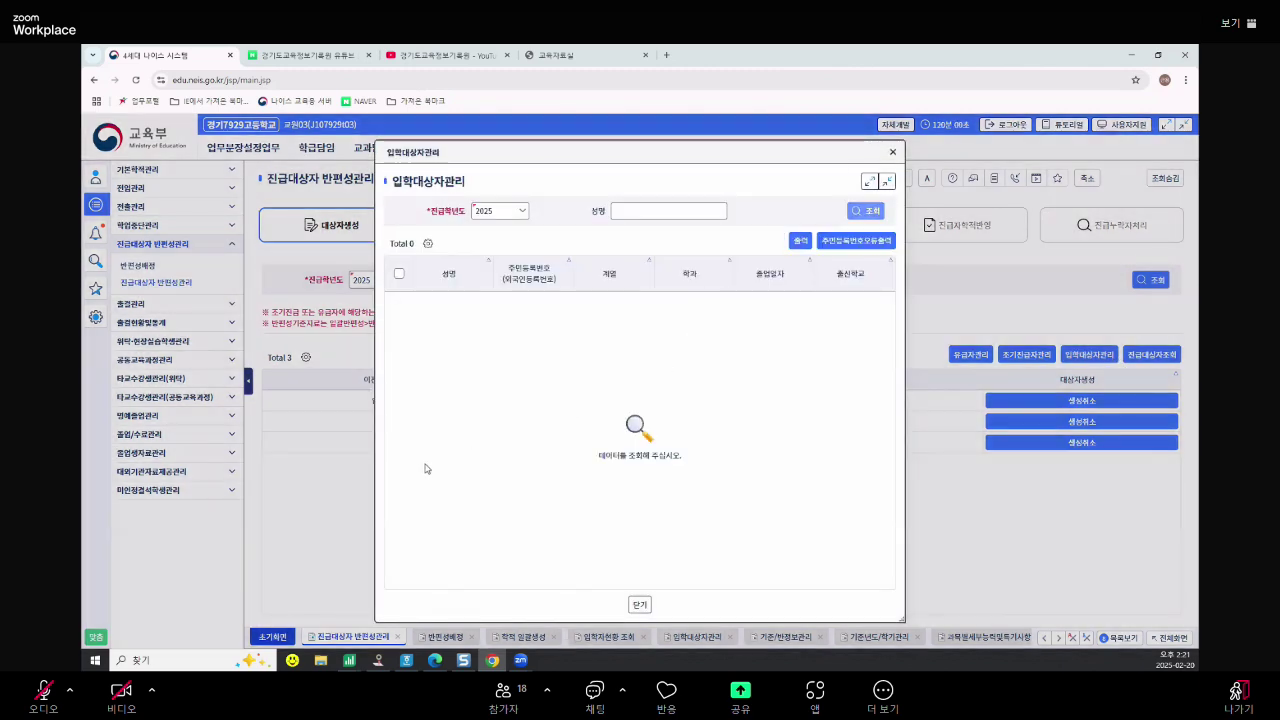
scroll(559, 535, "down", 3)
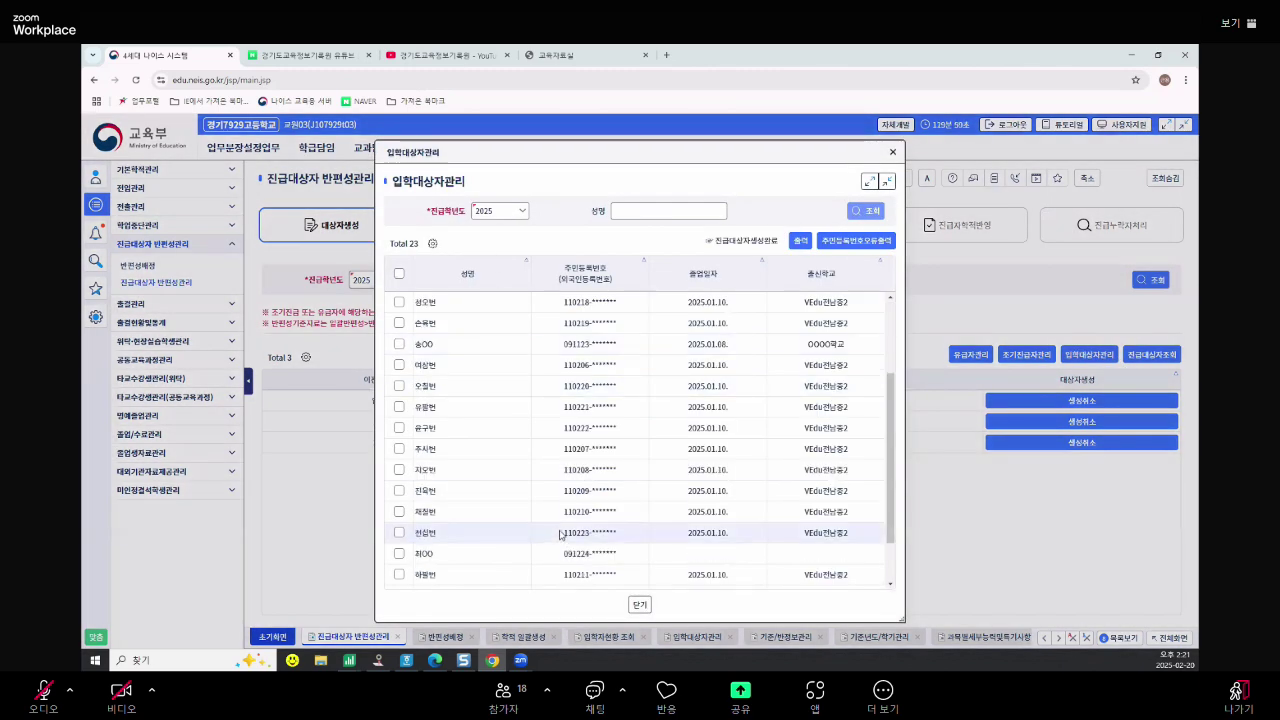
scroll(598, 549, "up", 2)
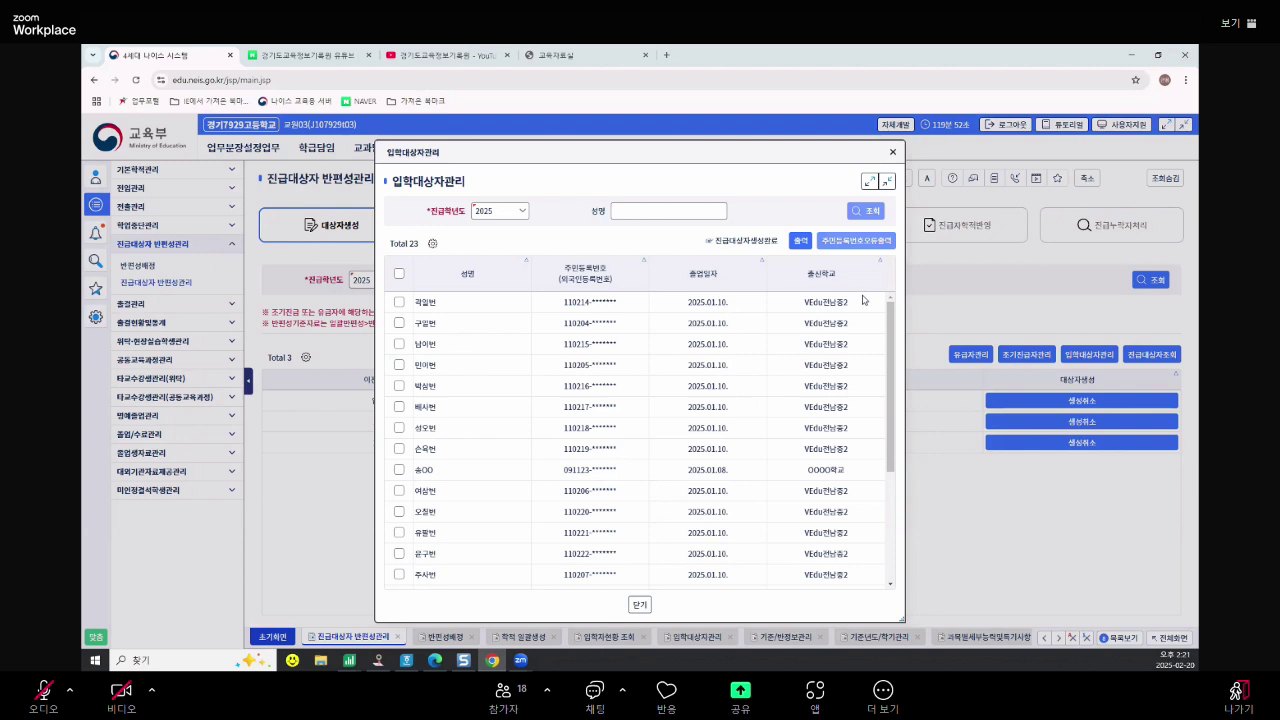
scroll(800, 360, "down", 4)
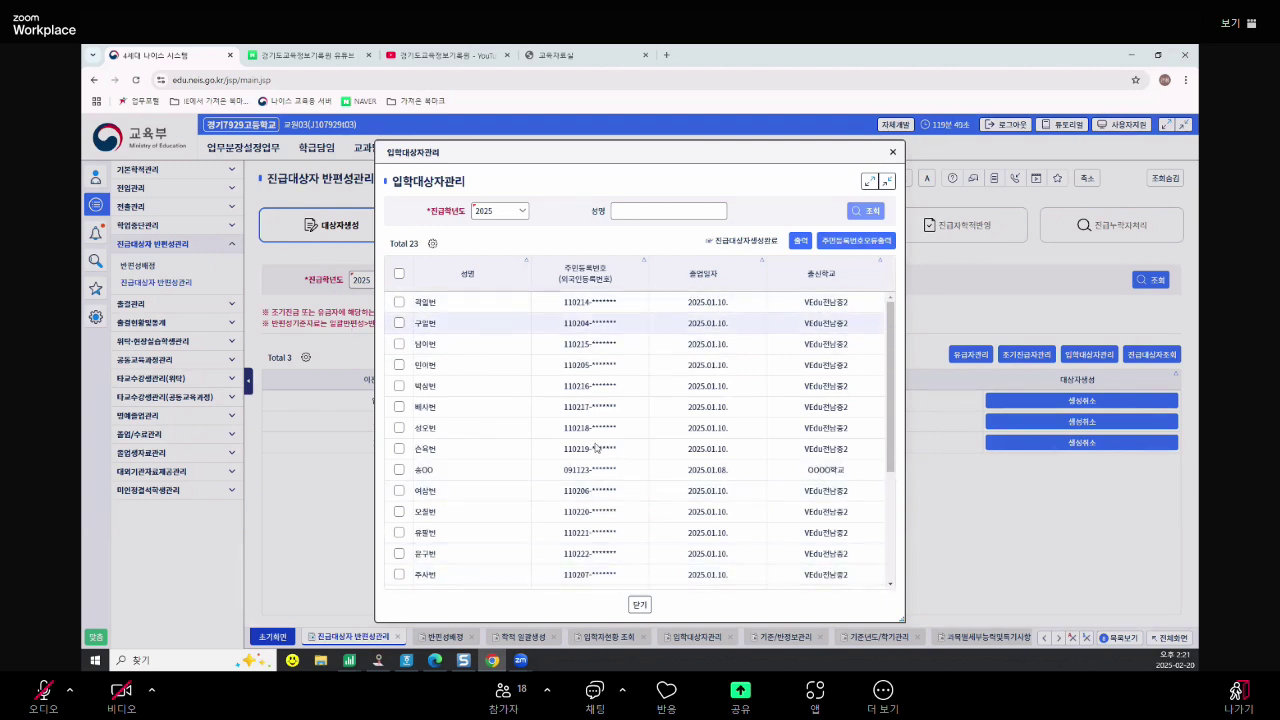
scroll(700, 480, "up", 4)
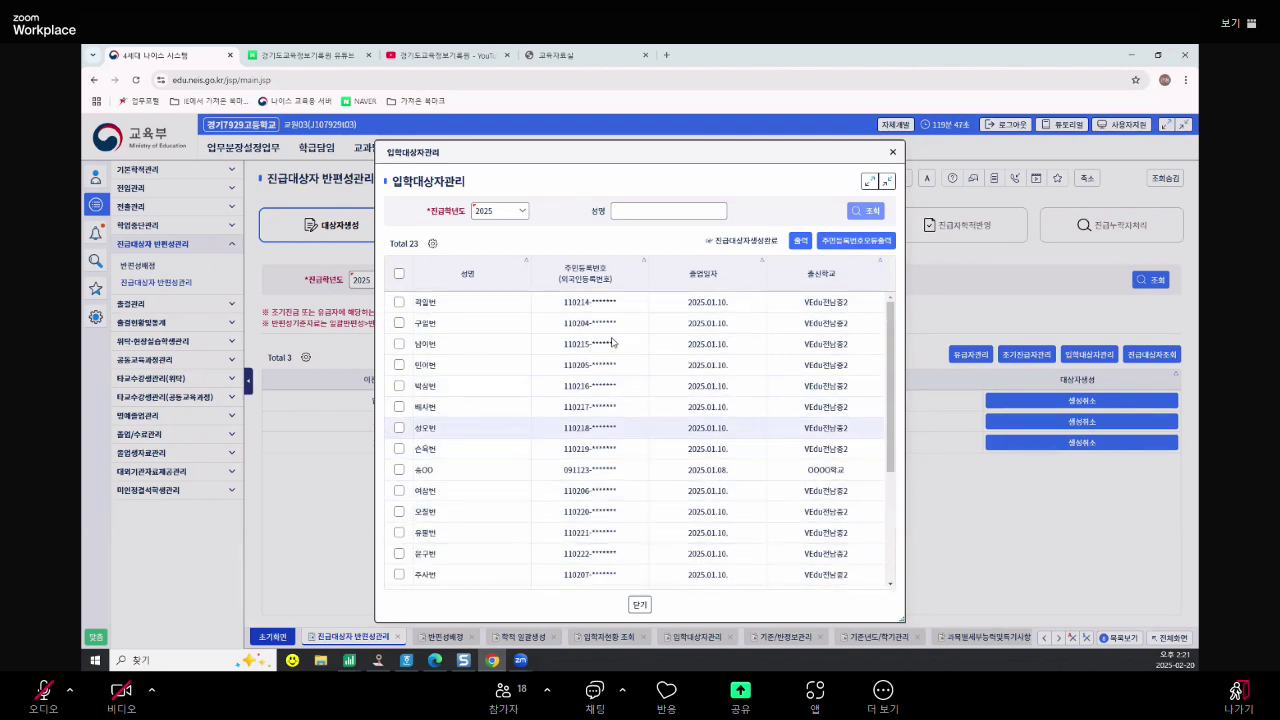
scroll(850, 393, "down", 4)
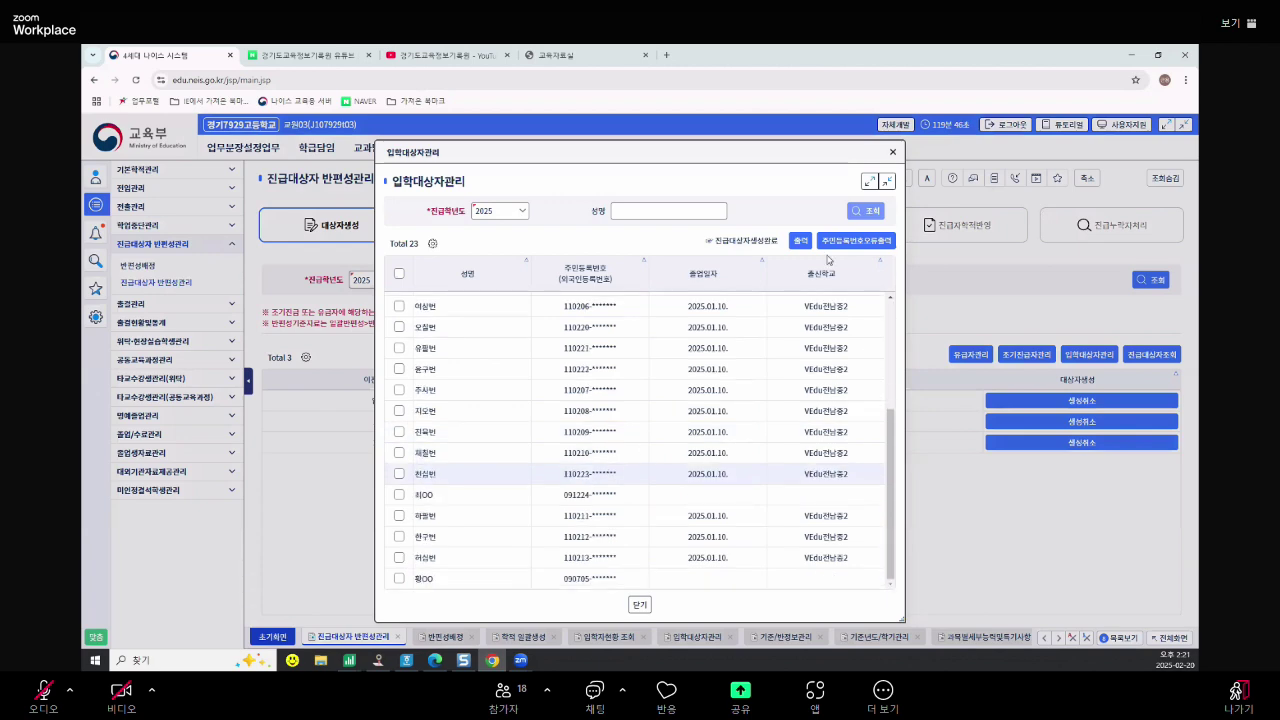
Output the 주민등록번호 오류 report for the 2025 entrants, look it over and close it
left_click(831, 243)
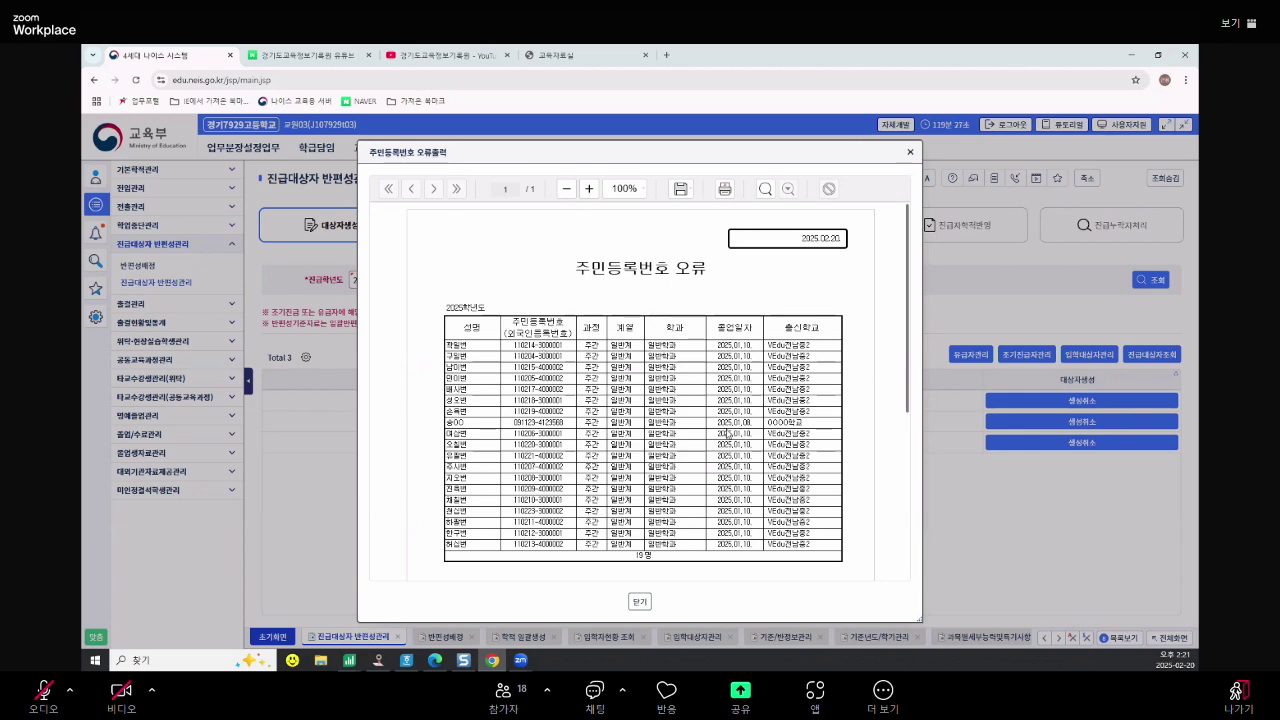
scroll(667, 483, "down", 3)
scroll(650, 556, "up", 3)
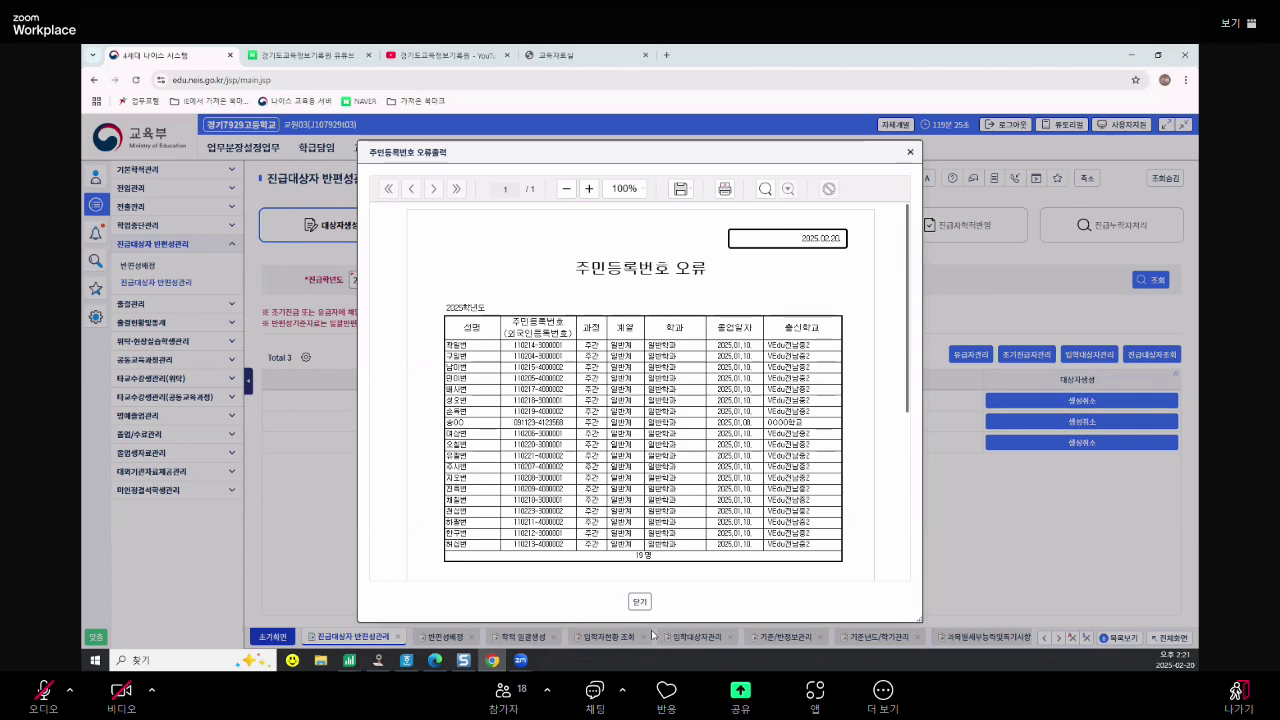
left_click(639, 601)
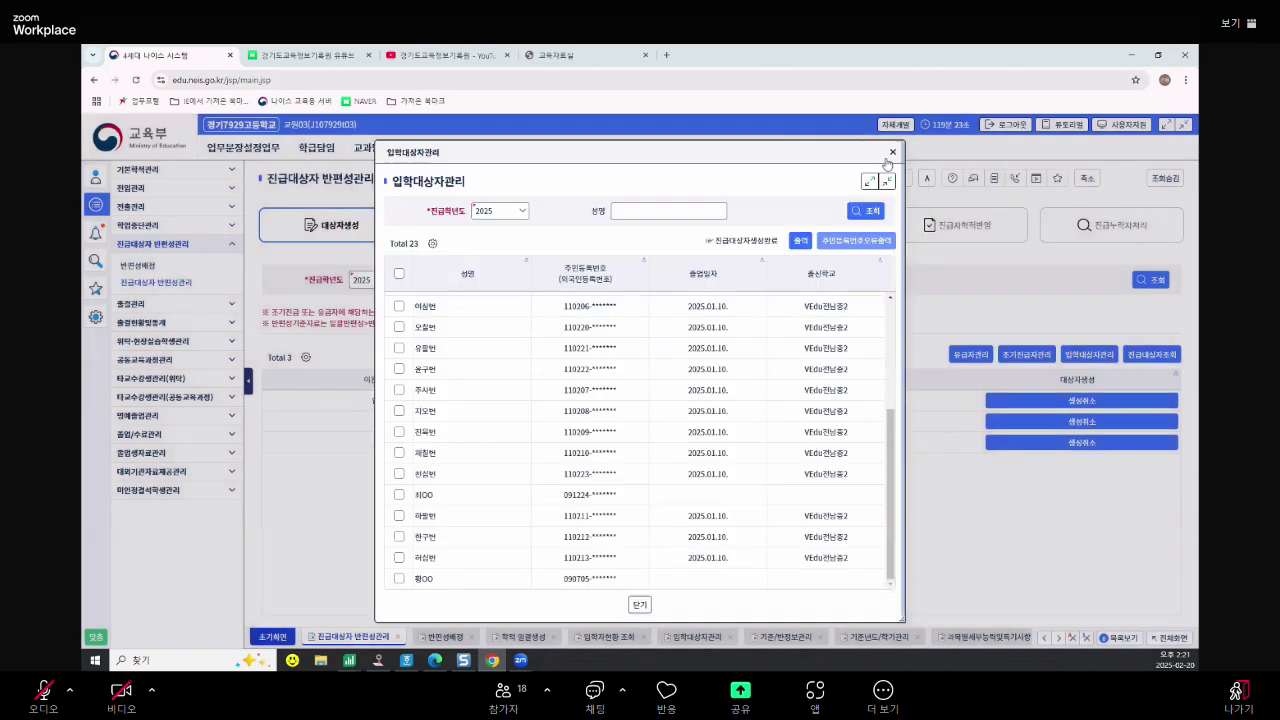
Close 입학대상자관리, then query the 2025 students in 유급자관리 and close that window
left_click(893, 152)
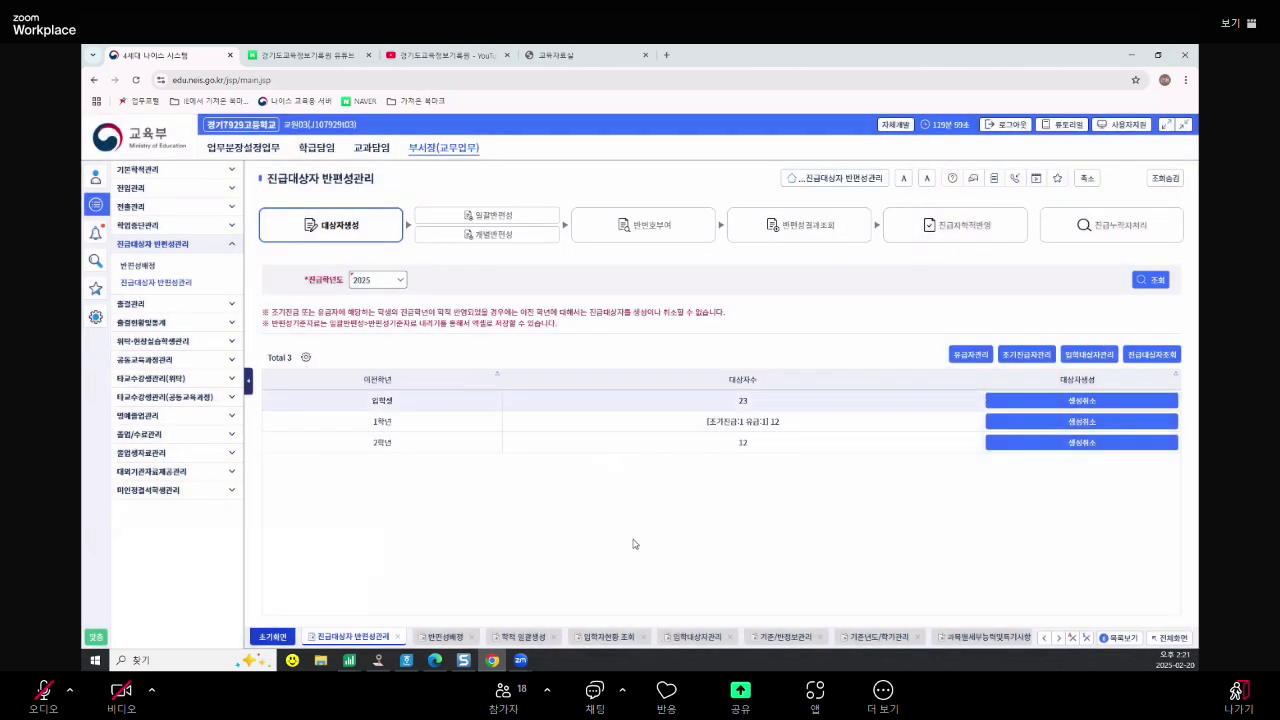
left_click(972, 355)
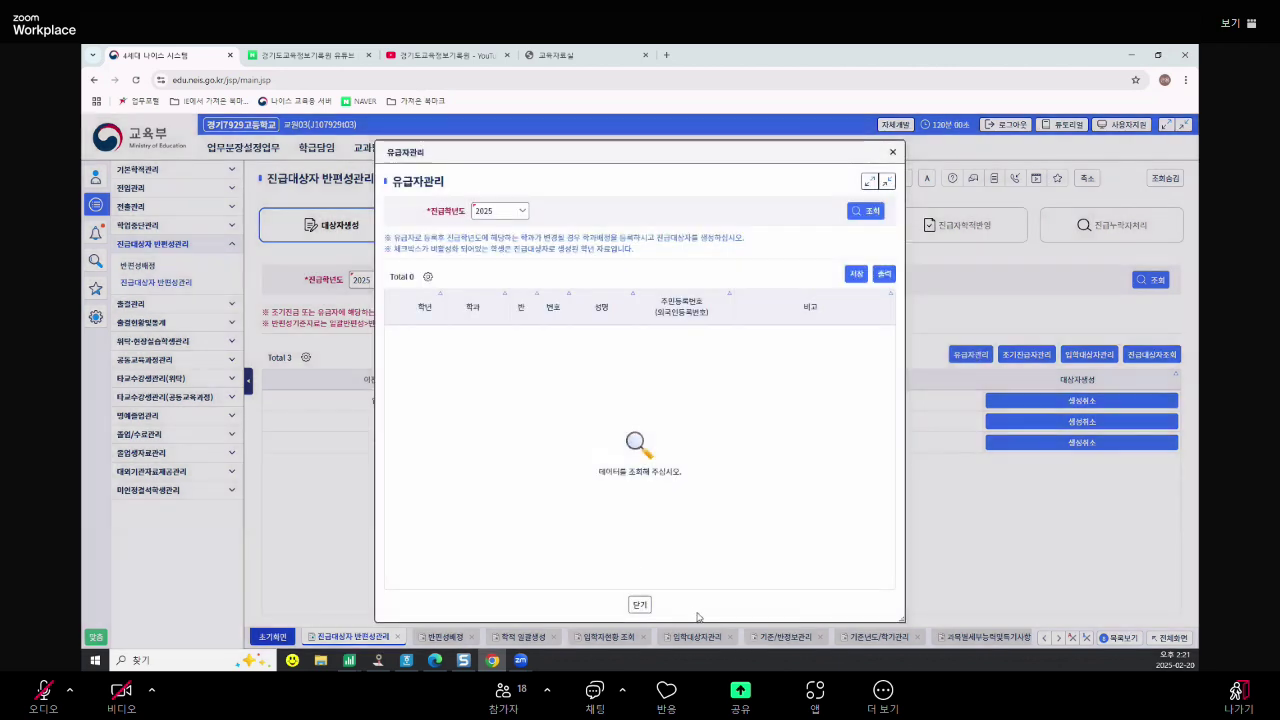
left_click(866, 213)
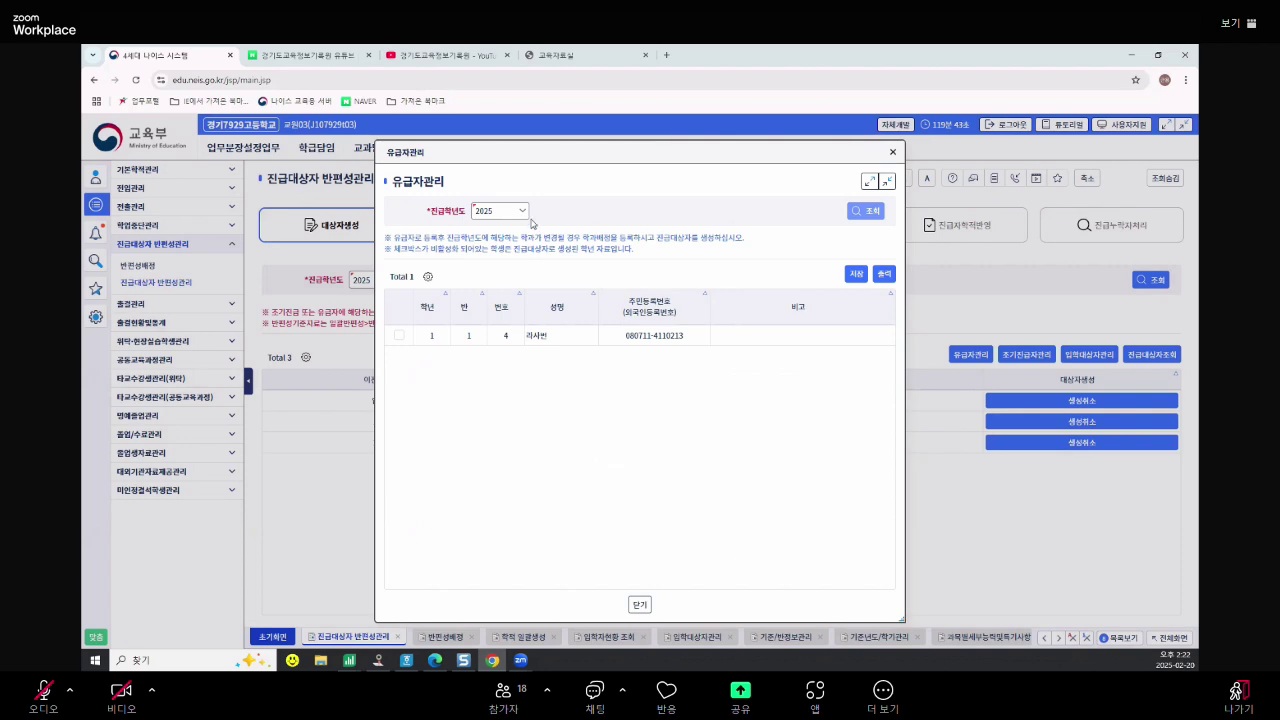
left_click_drag(576, 162, 717, 165)
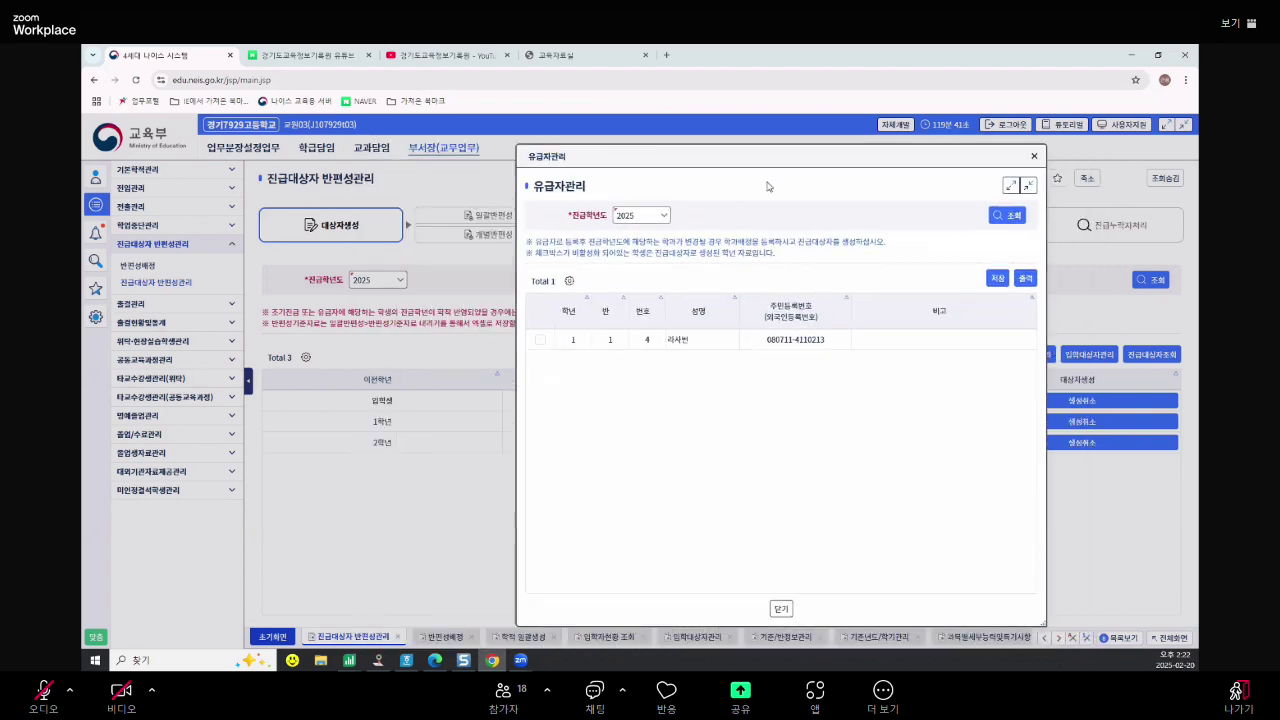
left_click(1034, 157)
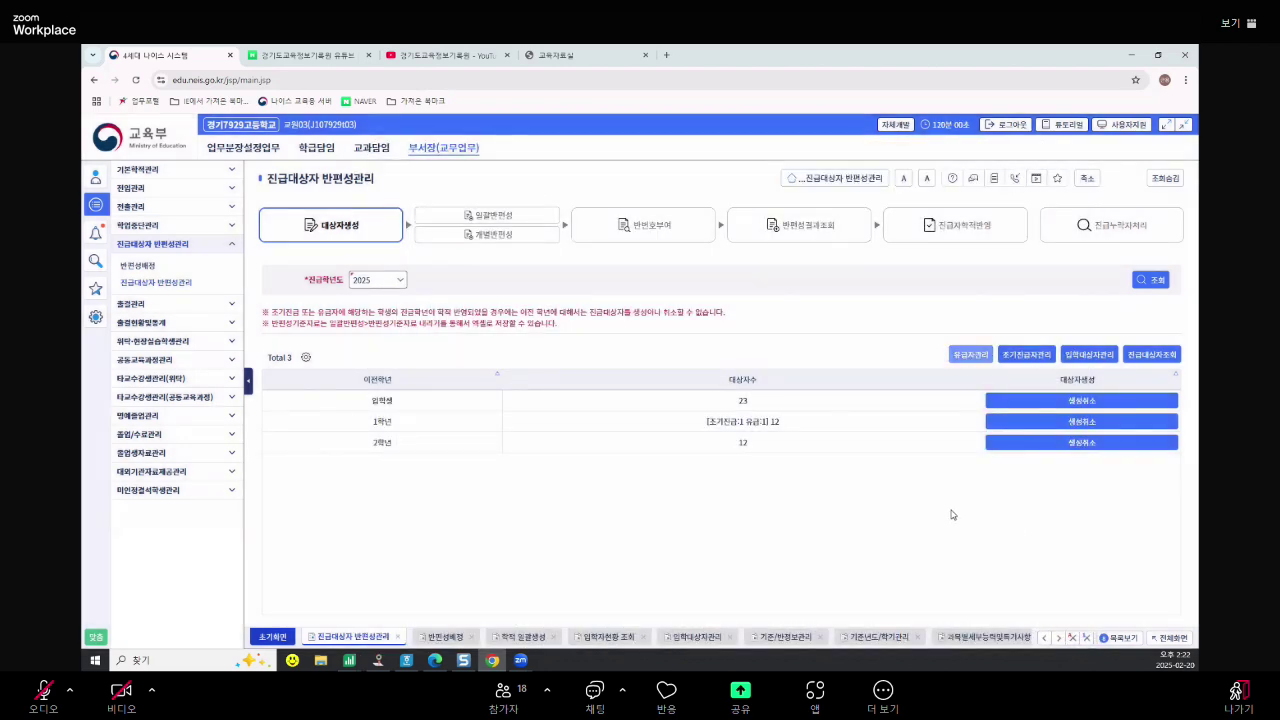
Cancel the generated promotion targets for the 1학년 and 2학년 rows
left_click(1062, 423)
key("Return")
key("Return")
left_click(988, 444)
key("Return")
key("Return")
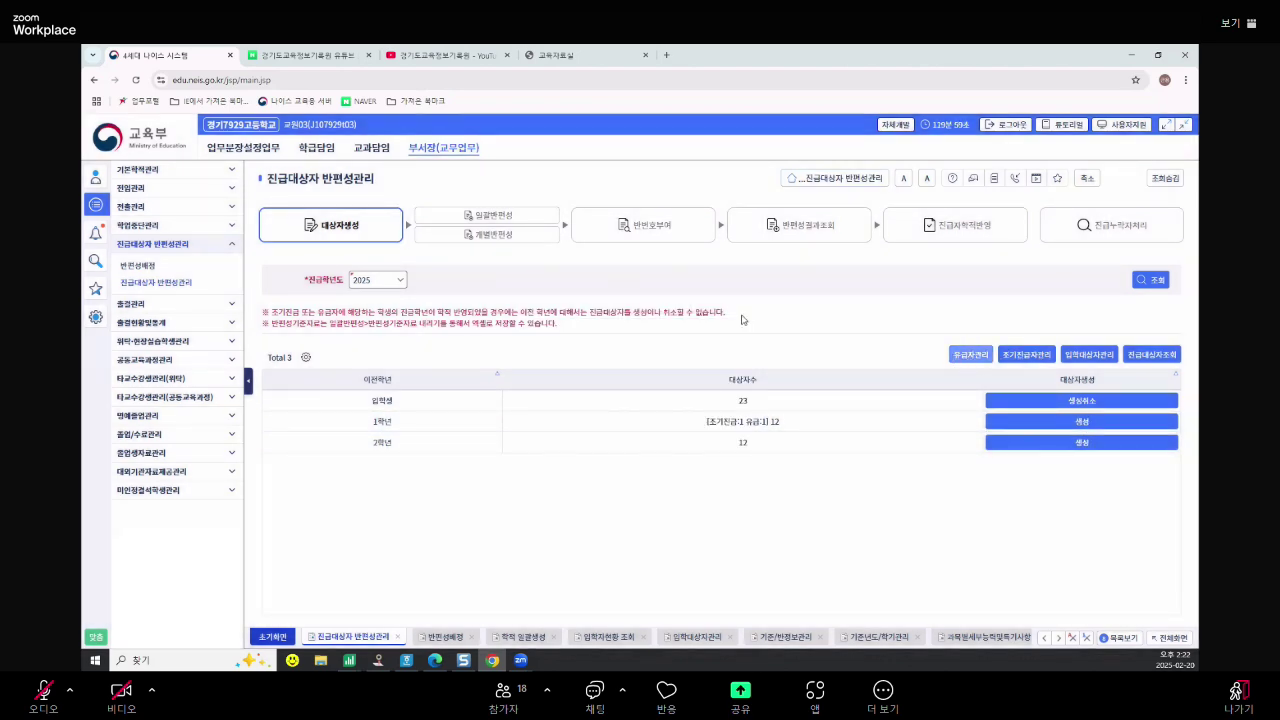
From 유급자관리, open 유급자 등록, list 2024 grade 2 class 1, select the student numbered 2 and close without saving
left_click(969, 355)
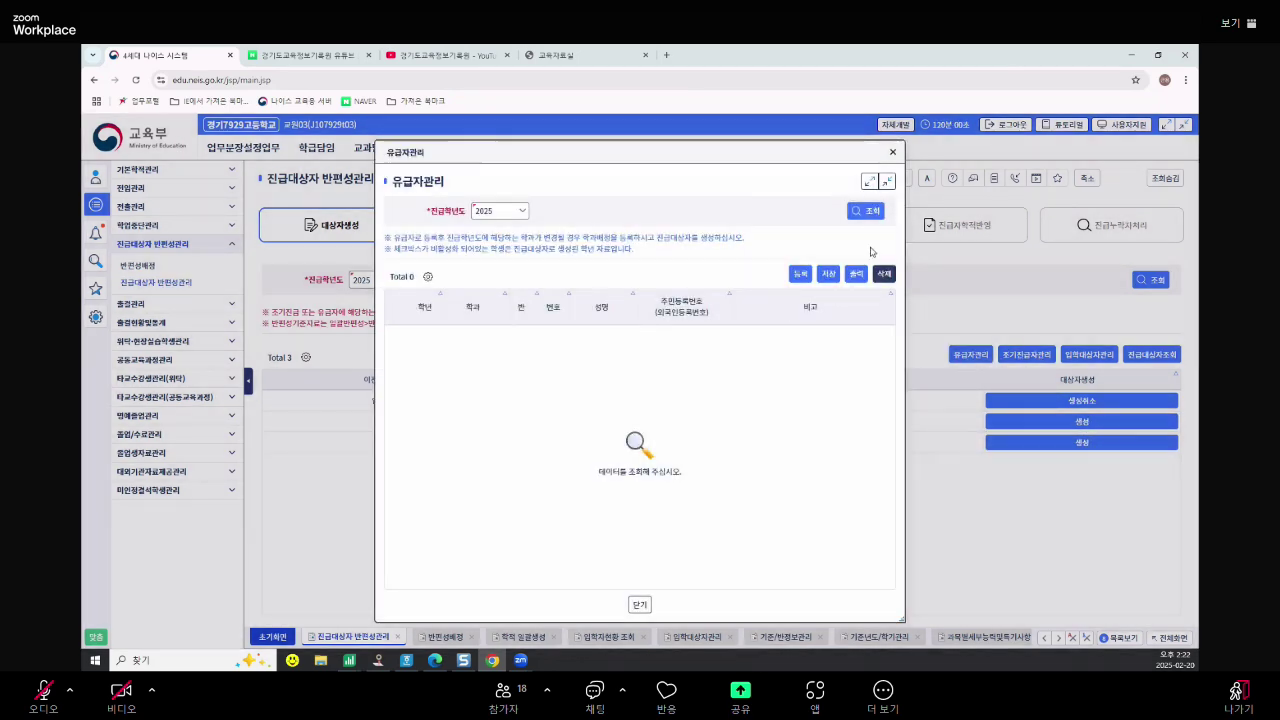
left_click(866, 211)
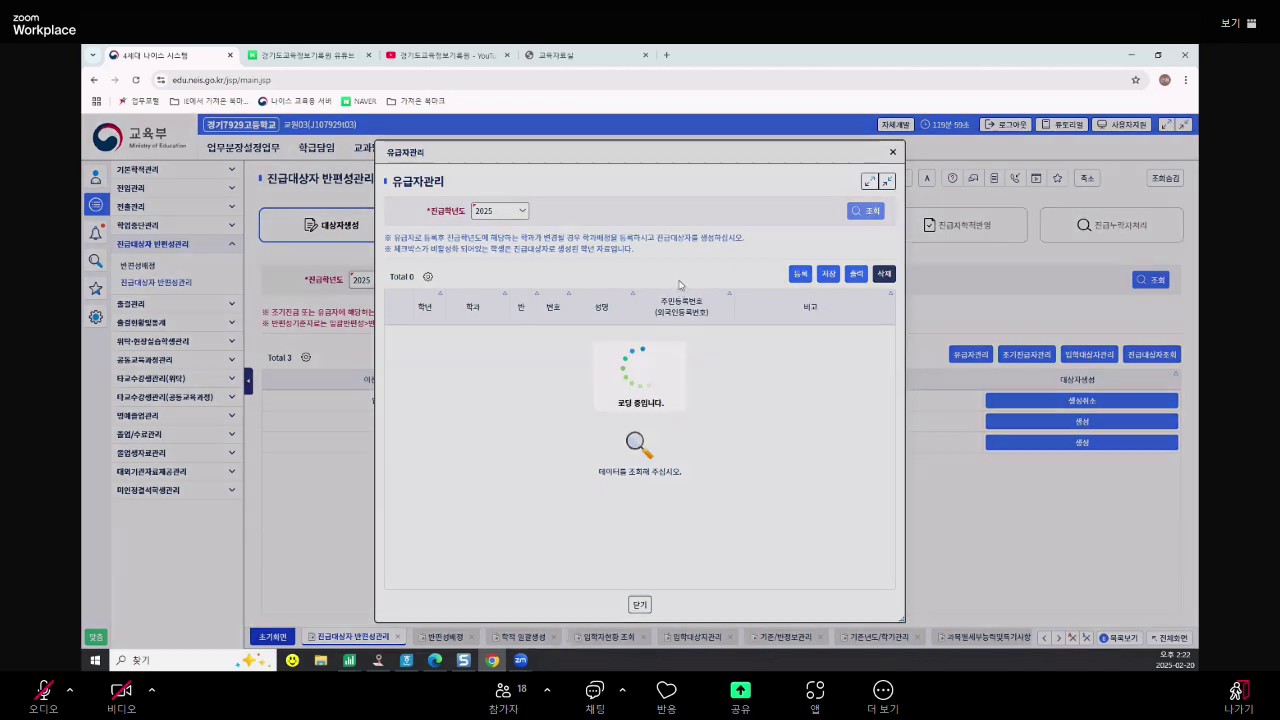
left_click(799, 274)
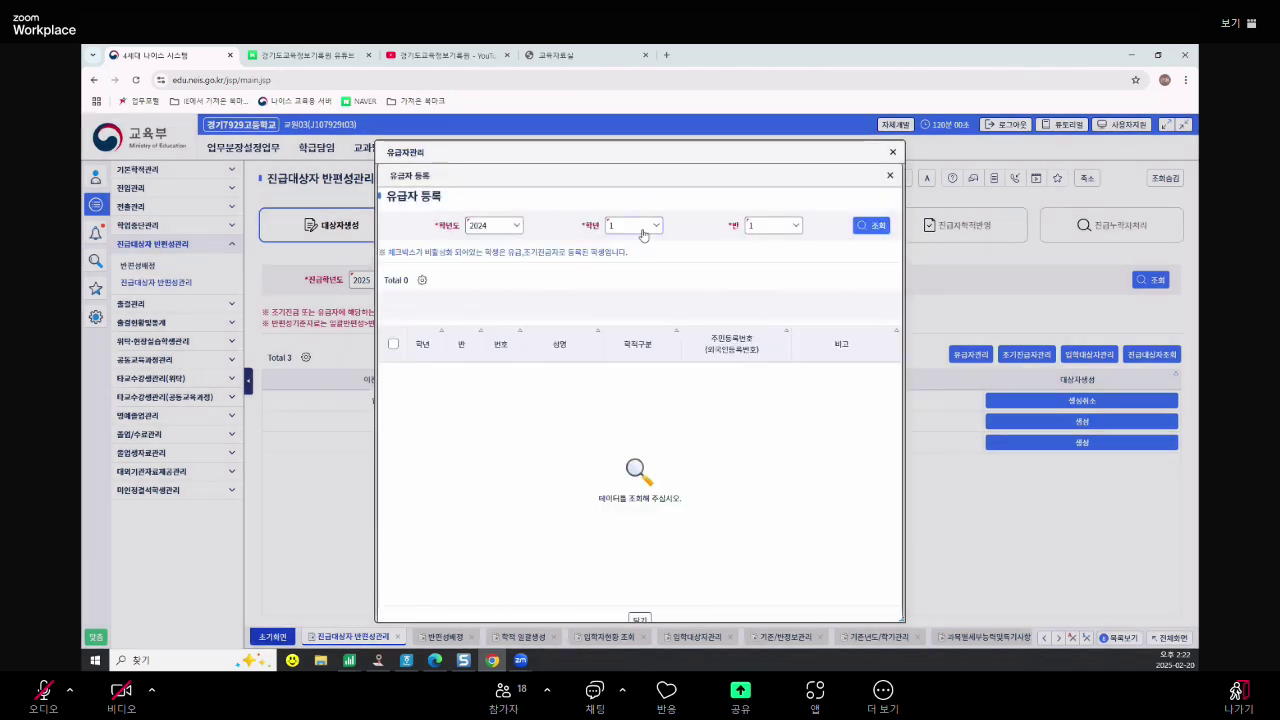
left_click(643, 226)
left_click(630, 268)
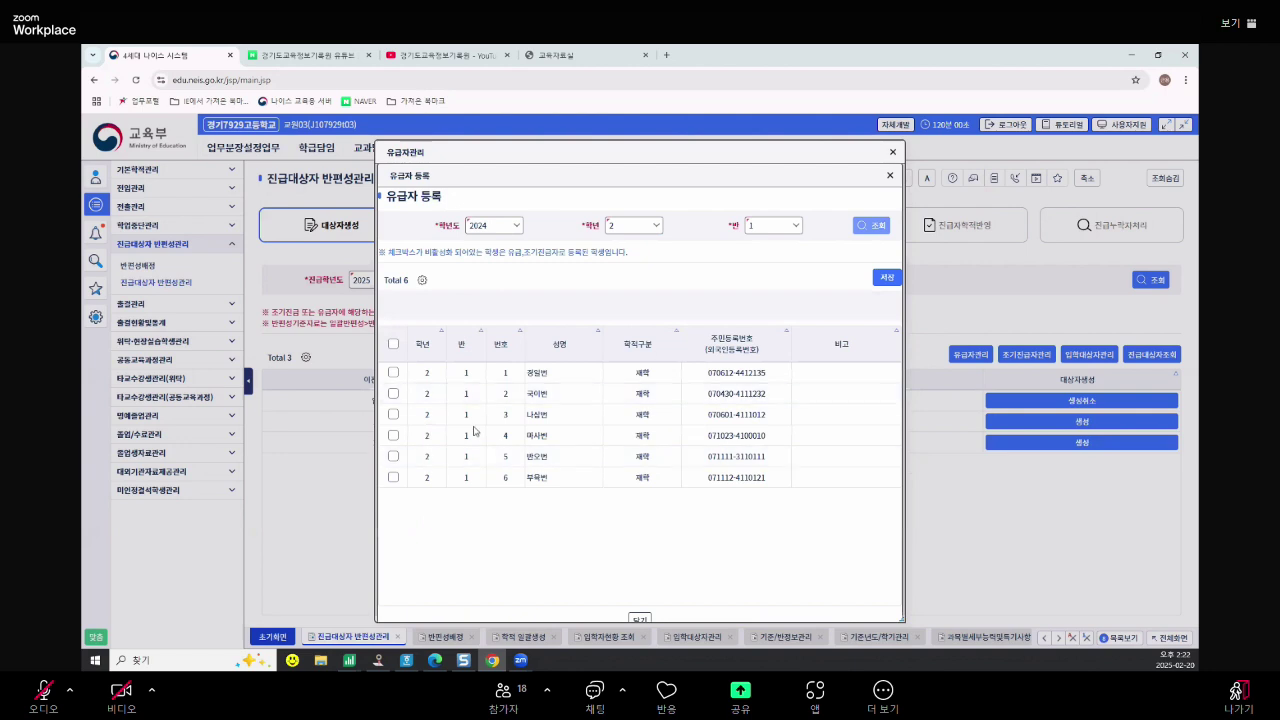
left_click(393, 393)
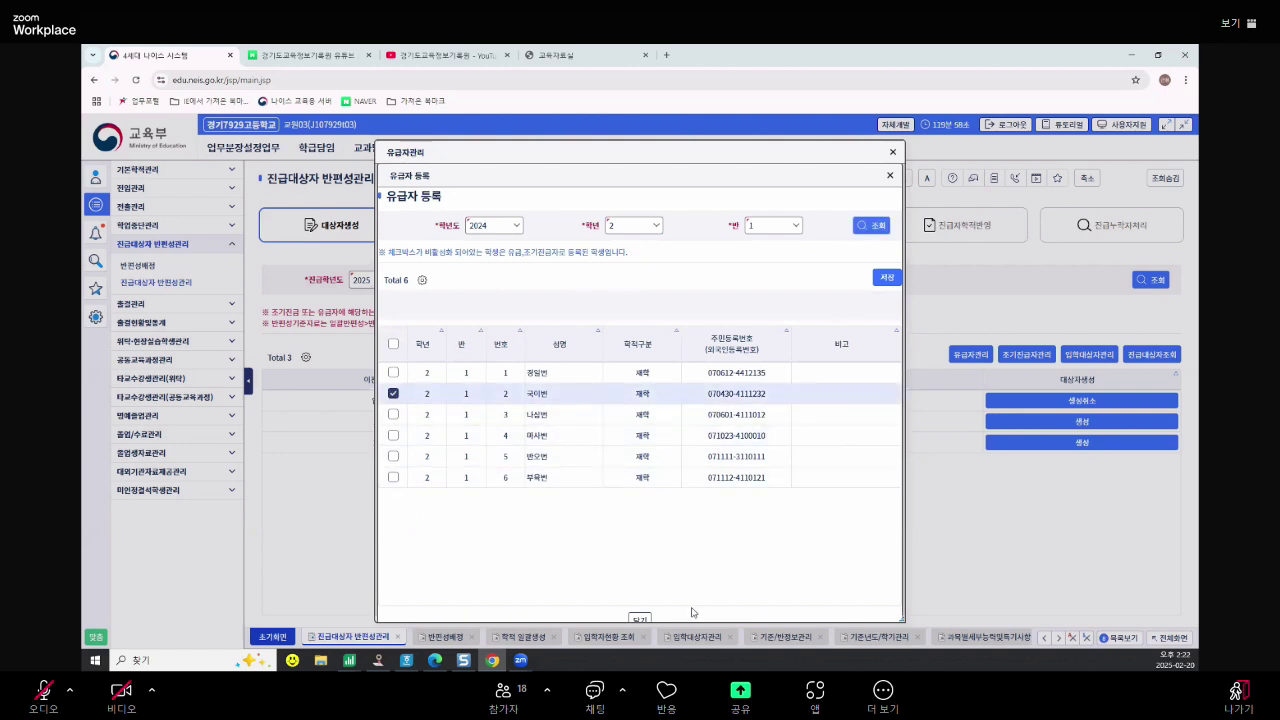
left_click(640, 619)
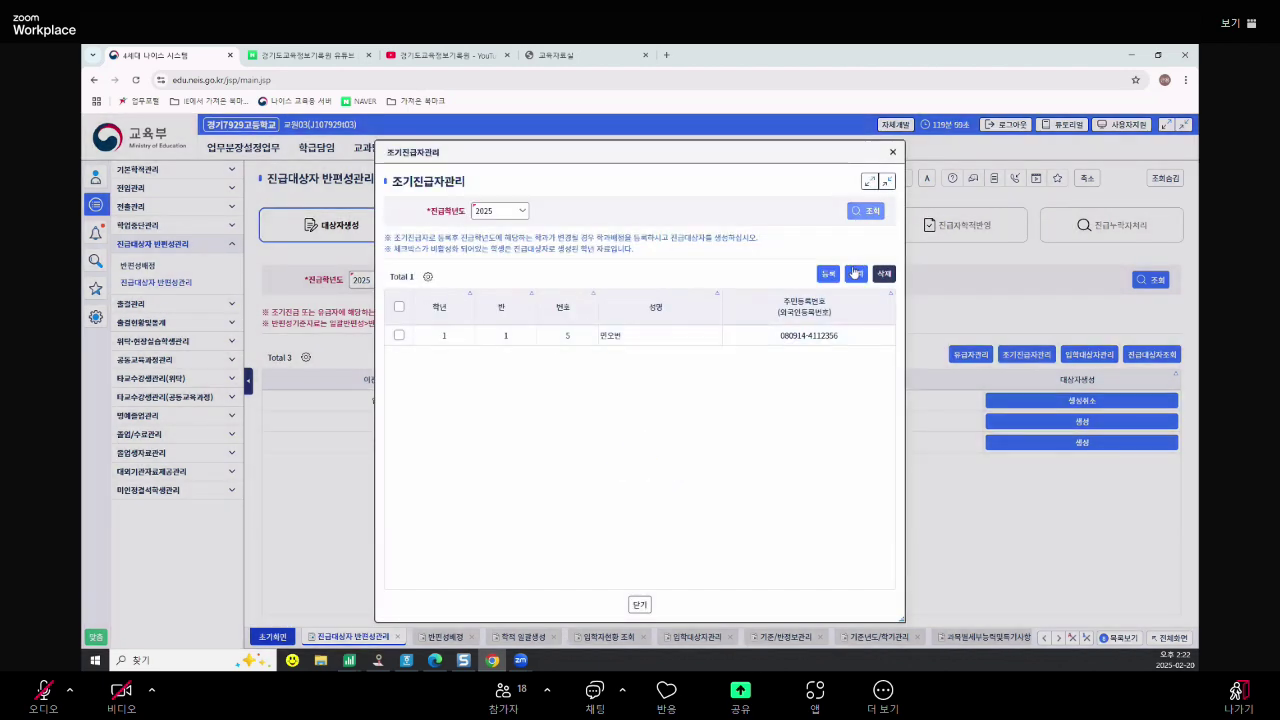
From 조기진급자관리, open 조기진급대상자 등록, list 2024 grade 1 class 1 and close both windows
left_click(827, 276)
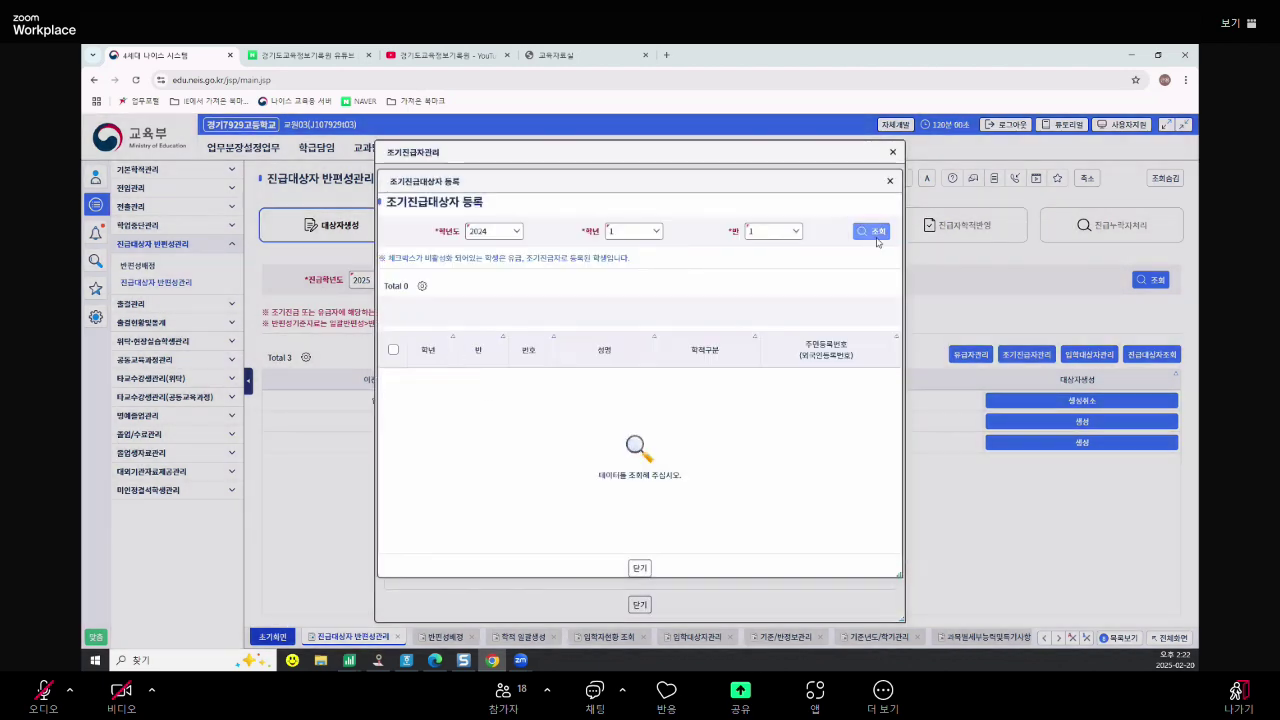
left_click(875, 236)
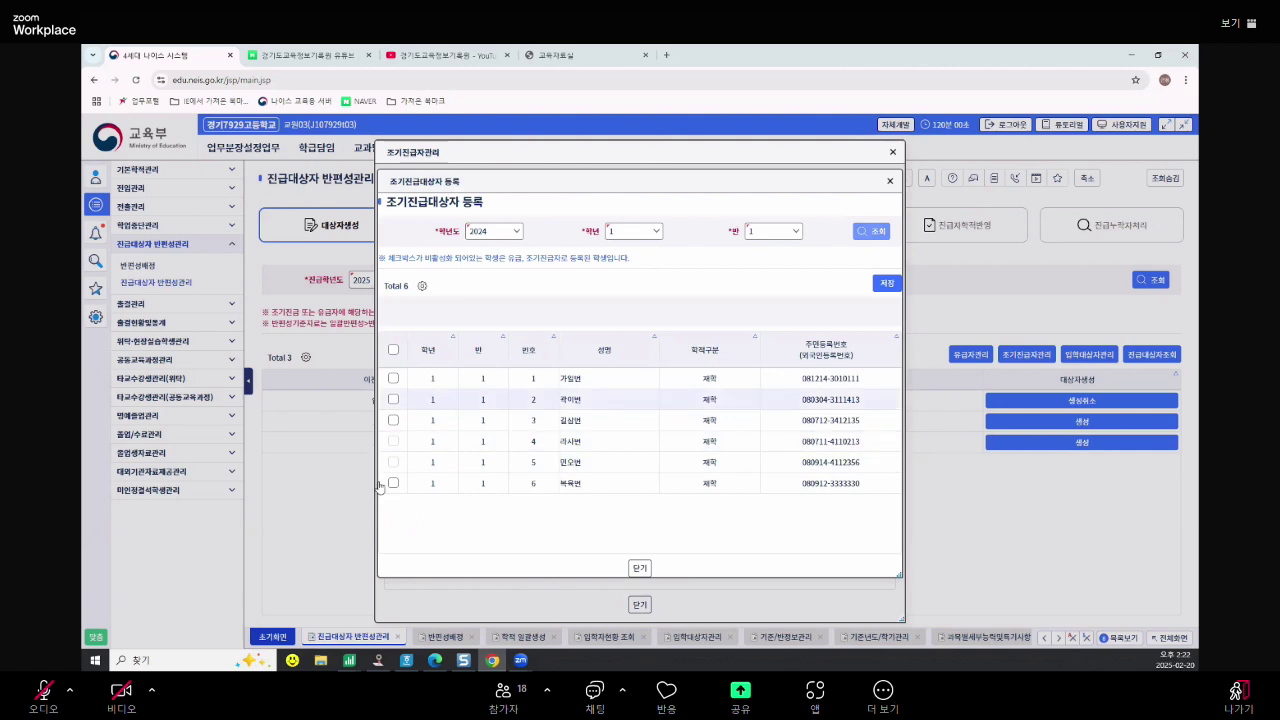
left_click(645, 571)
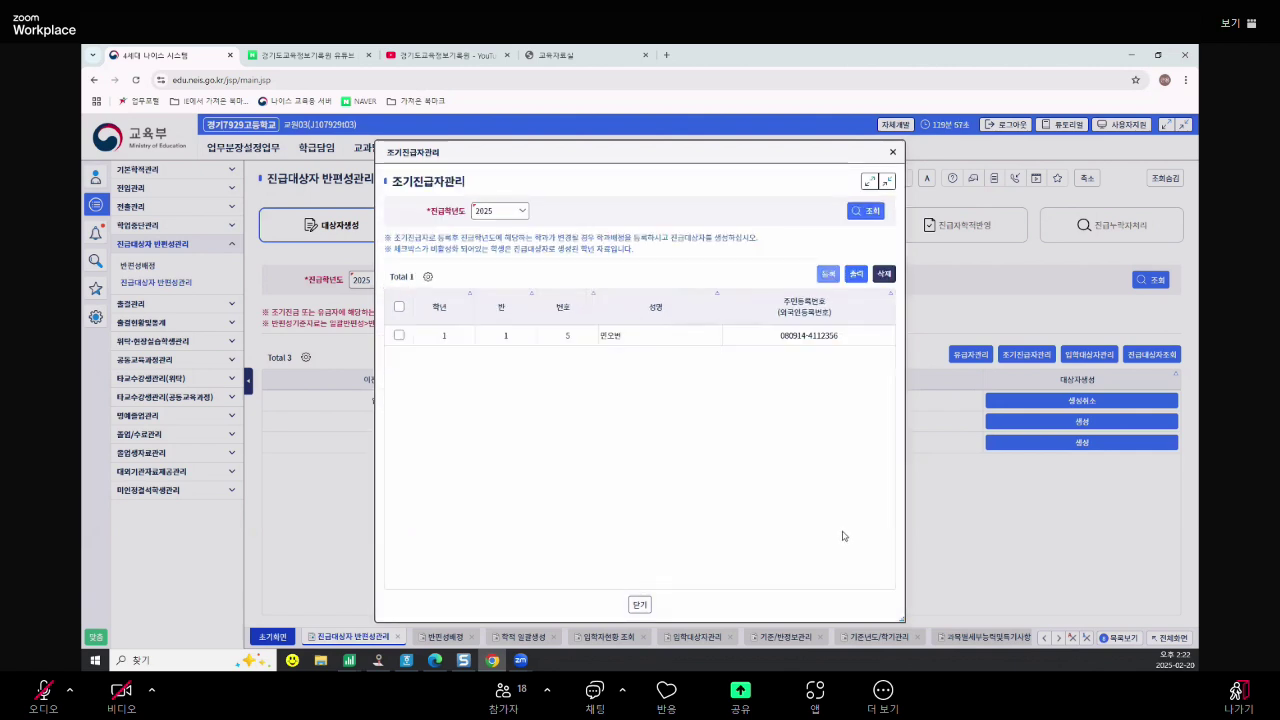
left_click(642, 605)
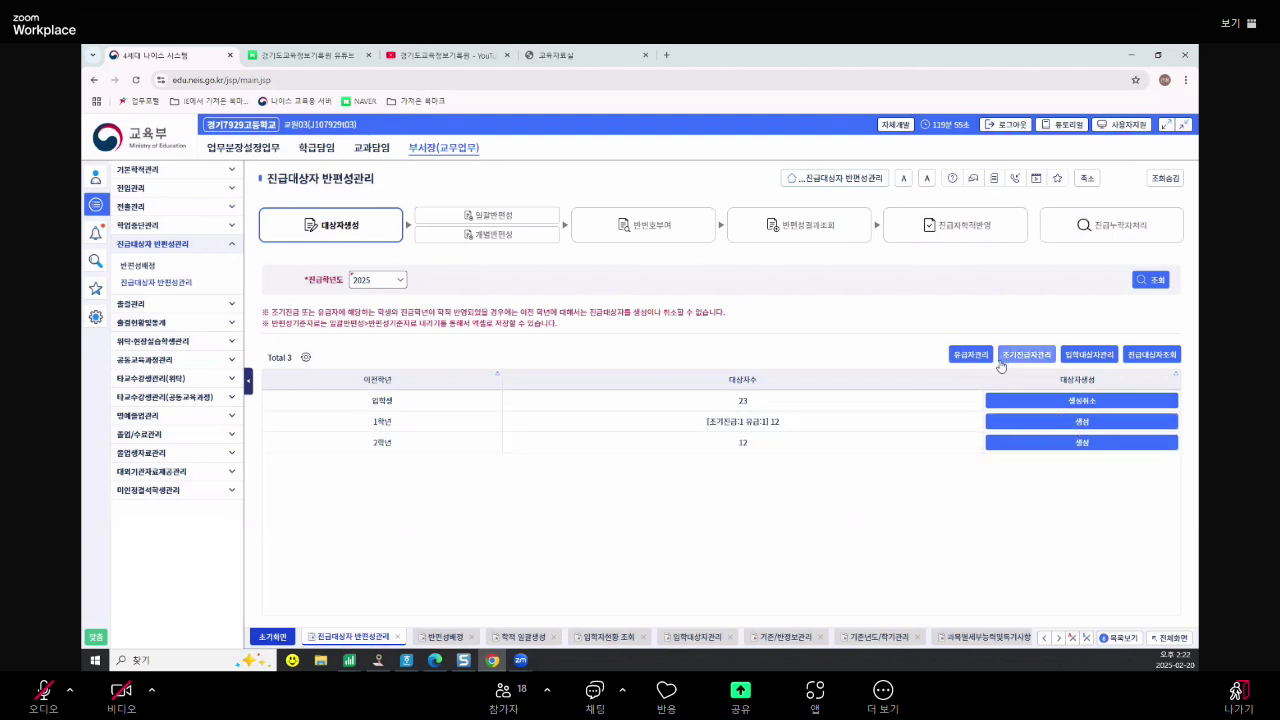
Generate the promotion targets for the 1학년 and 2학년 rows again
left_click(1064, 422)
left_click(626, 429)
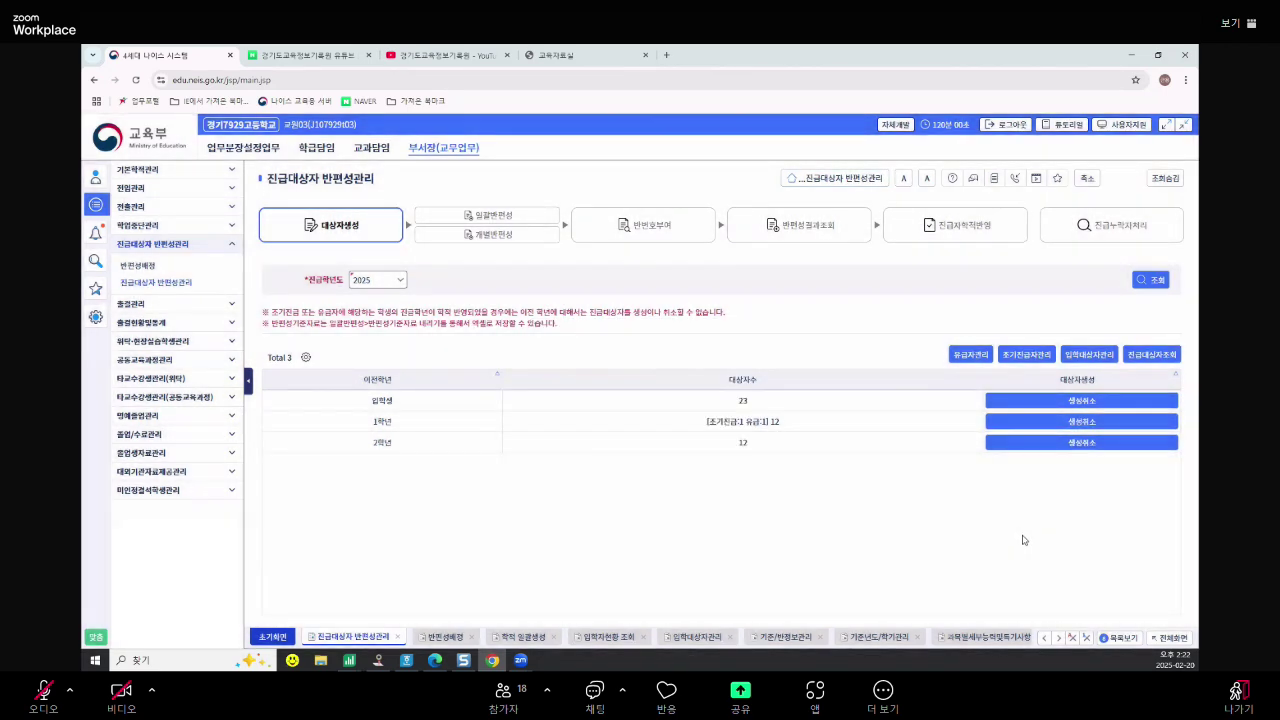
Open 진급대상자조회, query 진급학년도 2025 for 학년 1 and look through the student list
left_click(1152, 354)
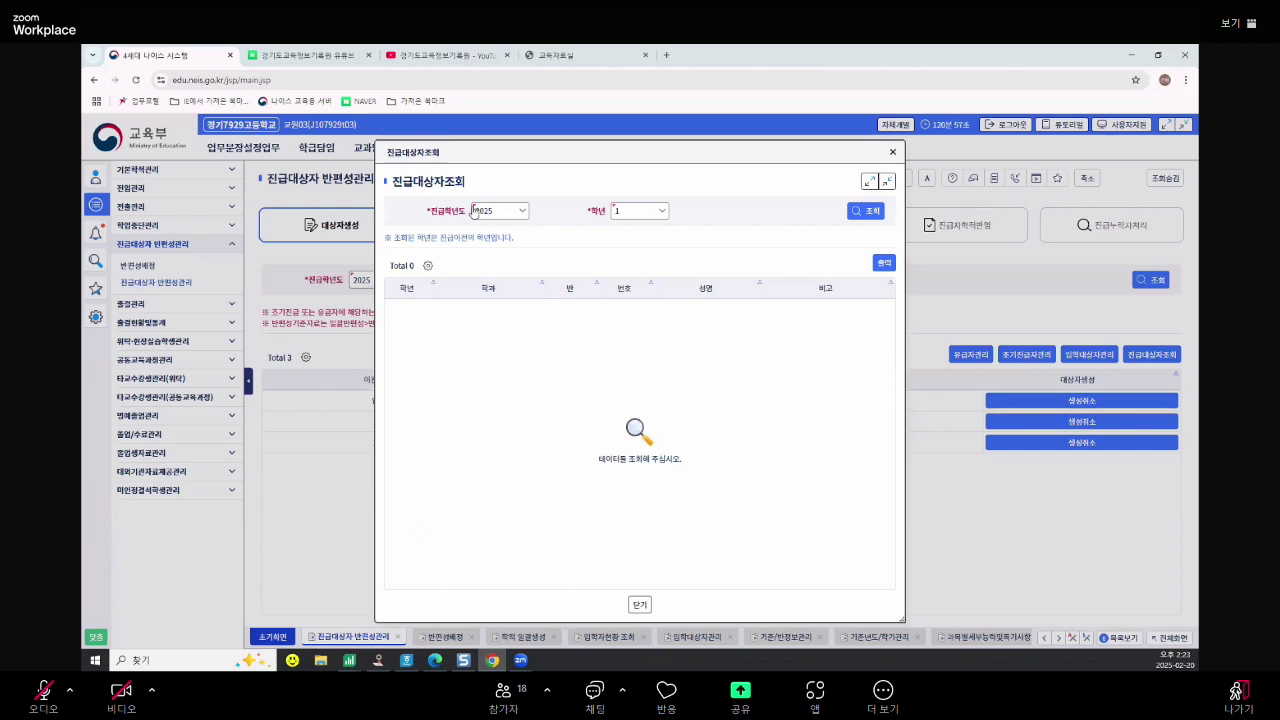
left_click(865, 212)
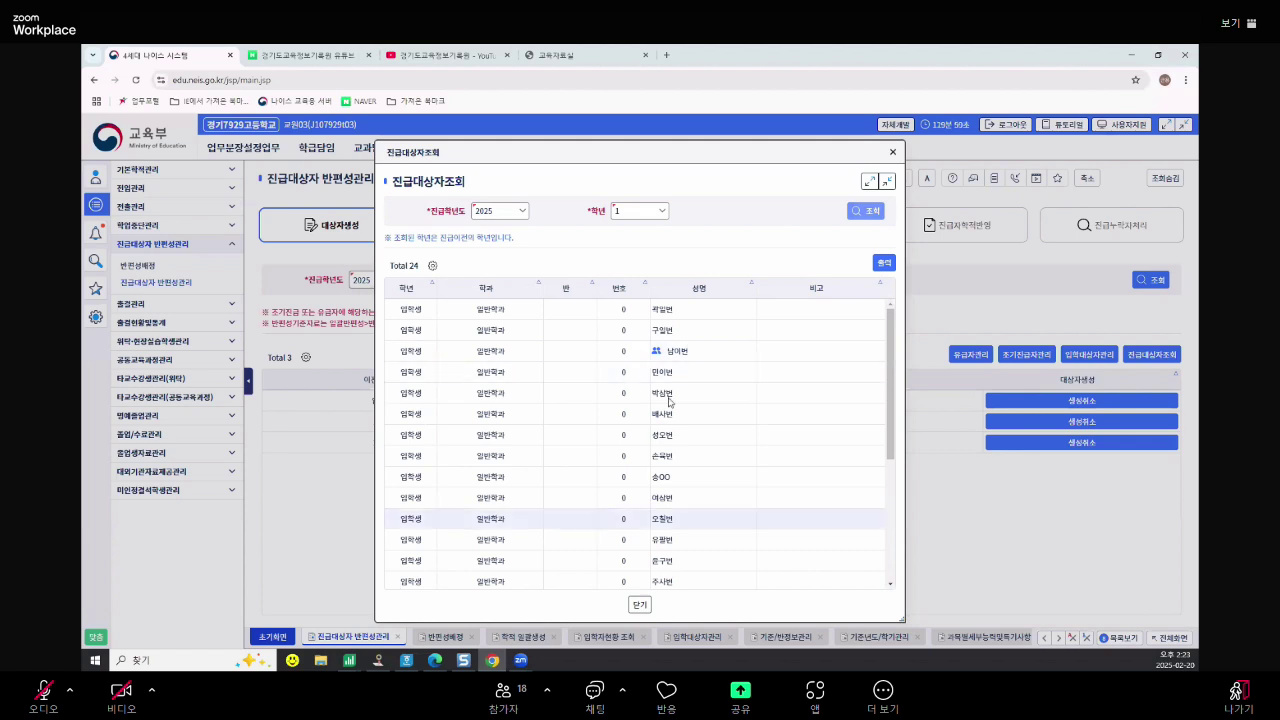
scroll(665, 530, "down", 3)
scroll(663, 537, "up", 3)
scroll(663, 537, "down", 3)
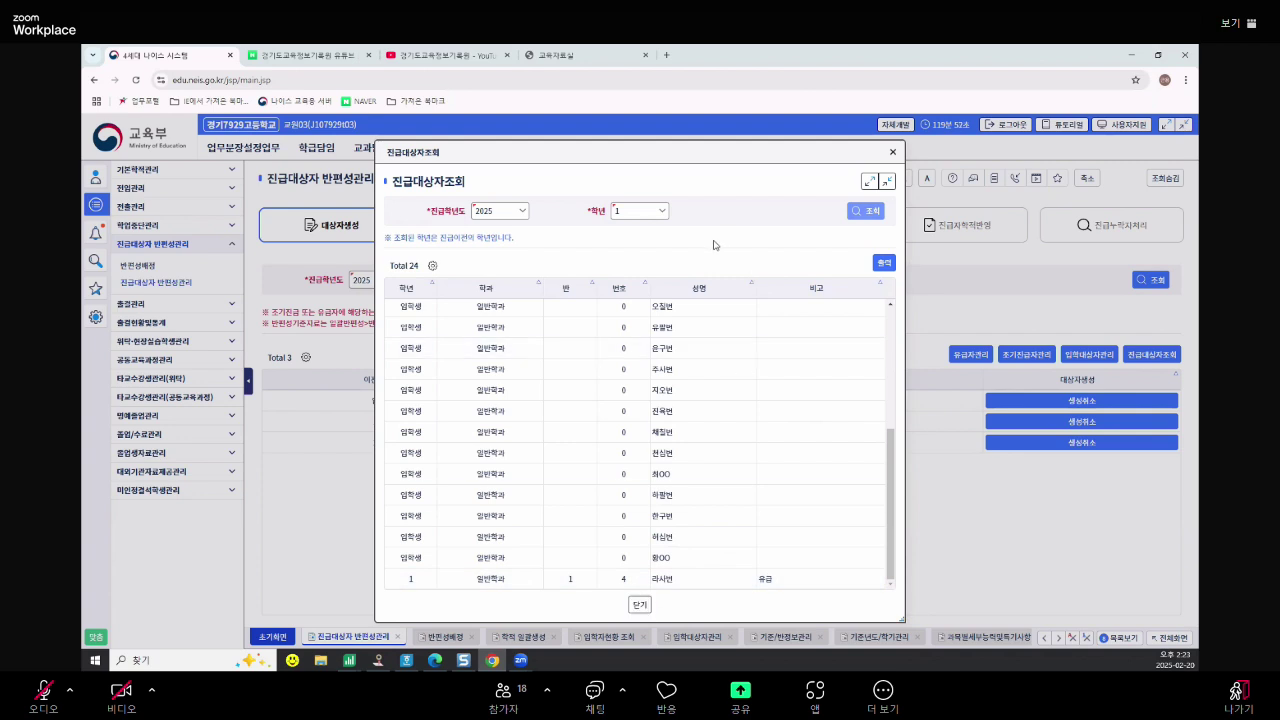
Query the 2025 promotion targets for 학년 2 and 학년 3, check the 조기진급 row and close the window
left_click(645, 212)
left_click(645, 252)
left_click(852, 216)
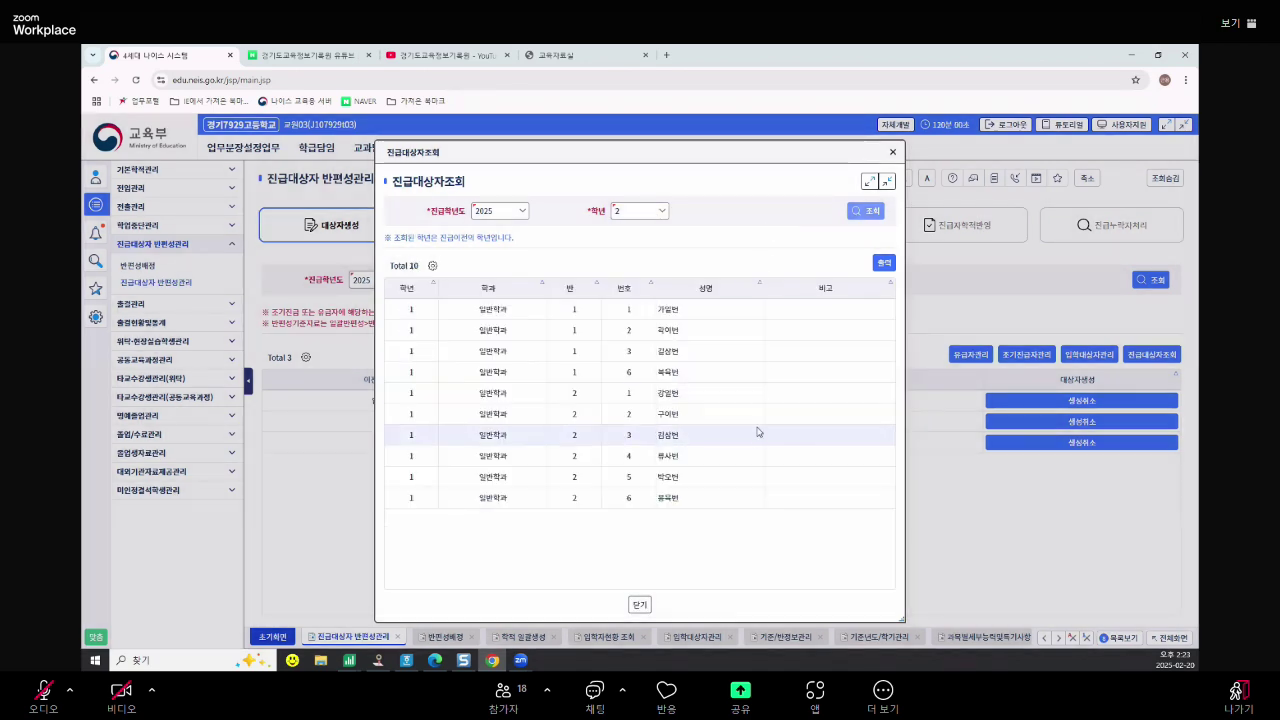
left_click(651, 211)
left_click(638, 263)
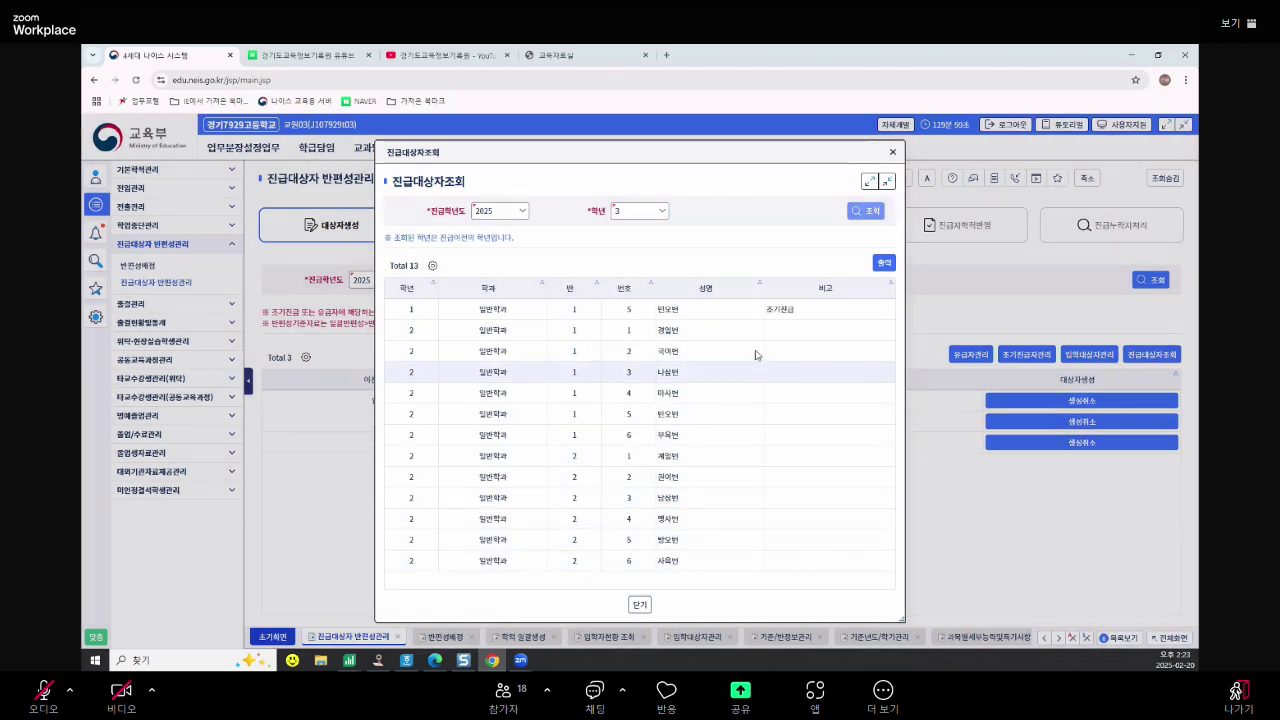
left_click(772, 312)
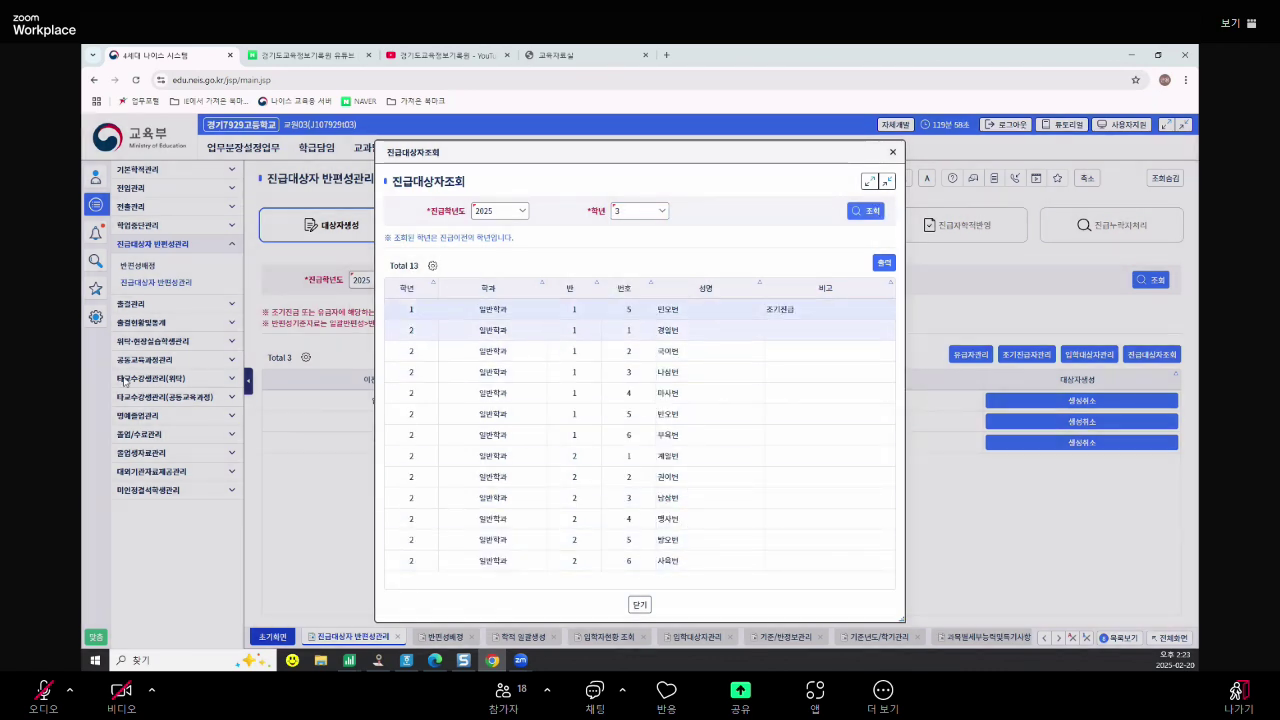
left_click(640, 605)
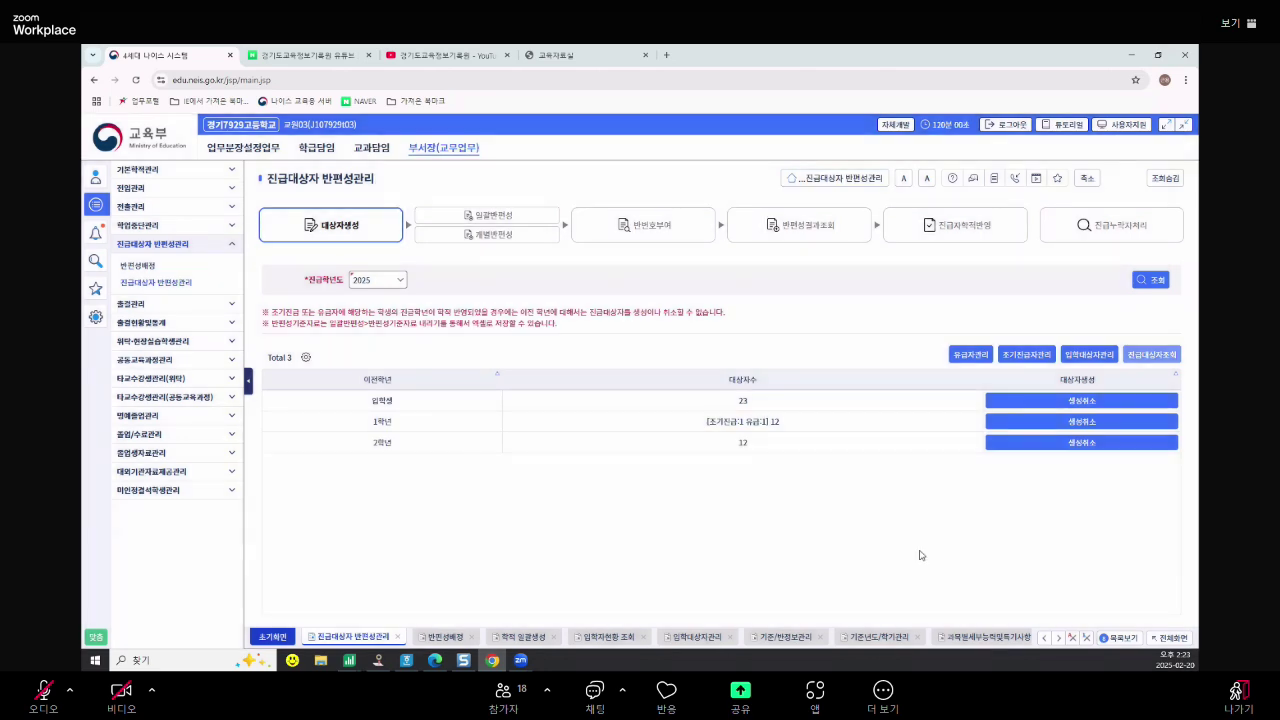
Switch to iCanNote and frame the two red notes on 유급자 and 주민등록번호 오류 checks with blue rectangles
left_click(378, 660)
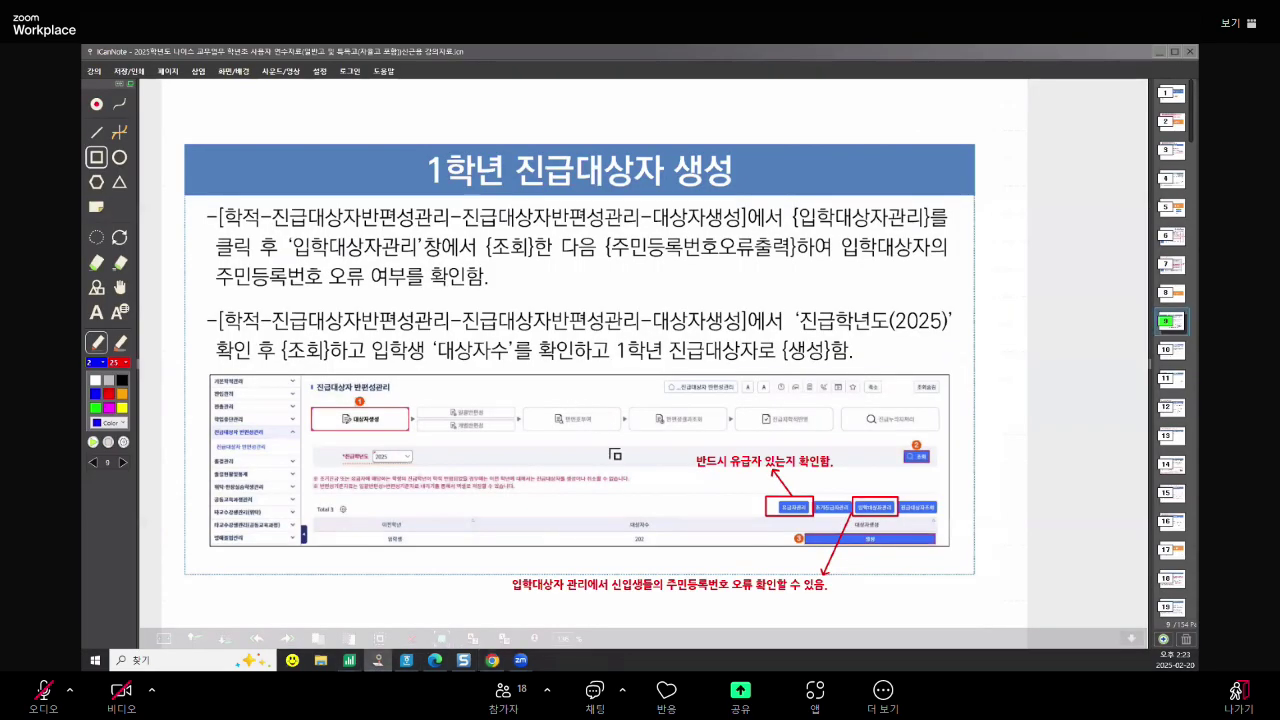
left_click_drag(677, 440, 834, 477)
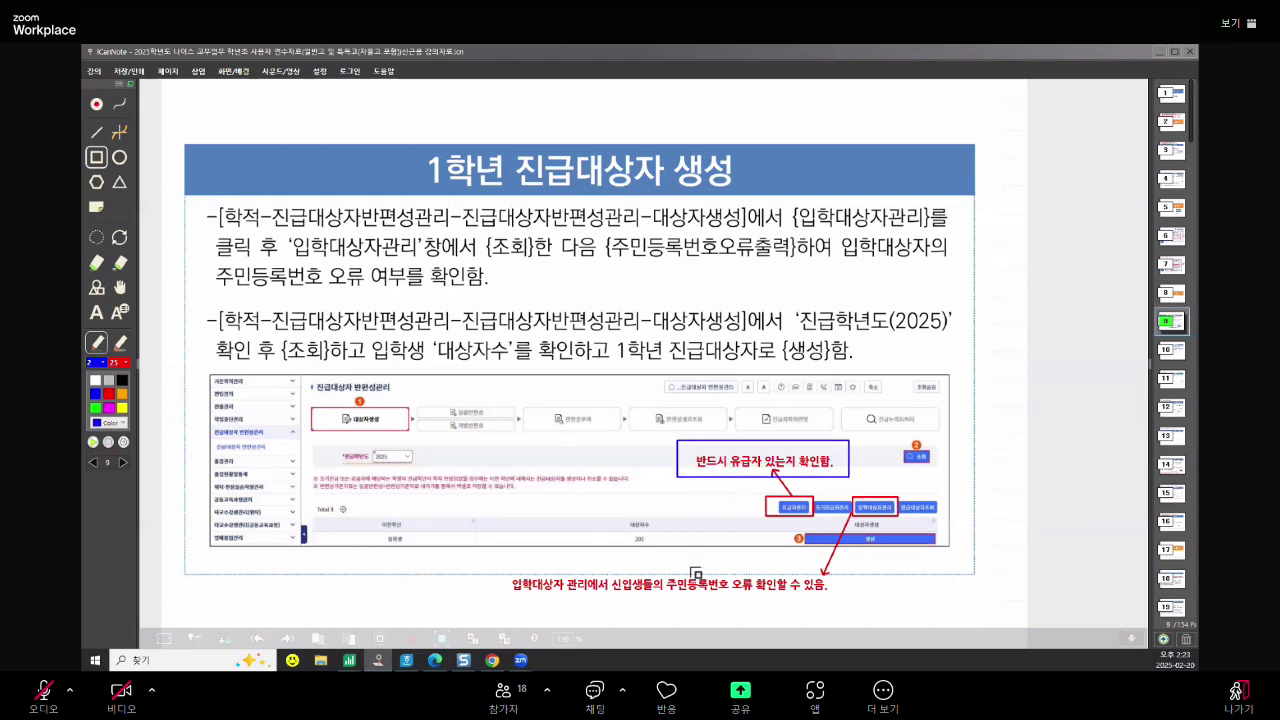
mouse_move(494, 567)
left_mouse_down()
mouse_move(777, 619)
mouse_move(873, 618)
mouse_move(866, 601)
left_mouse_up()
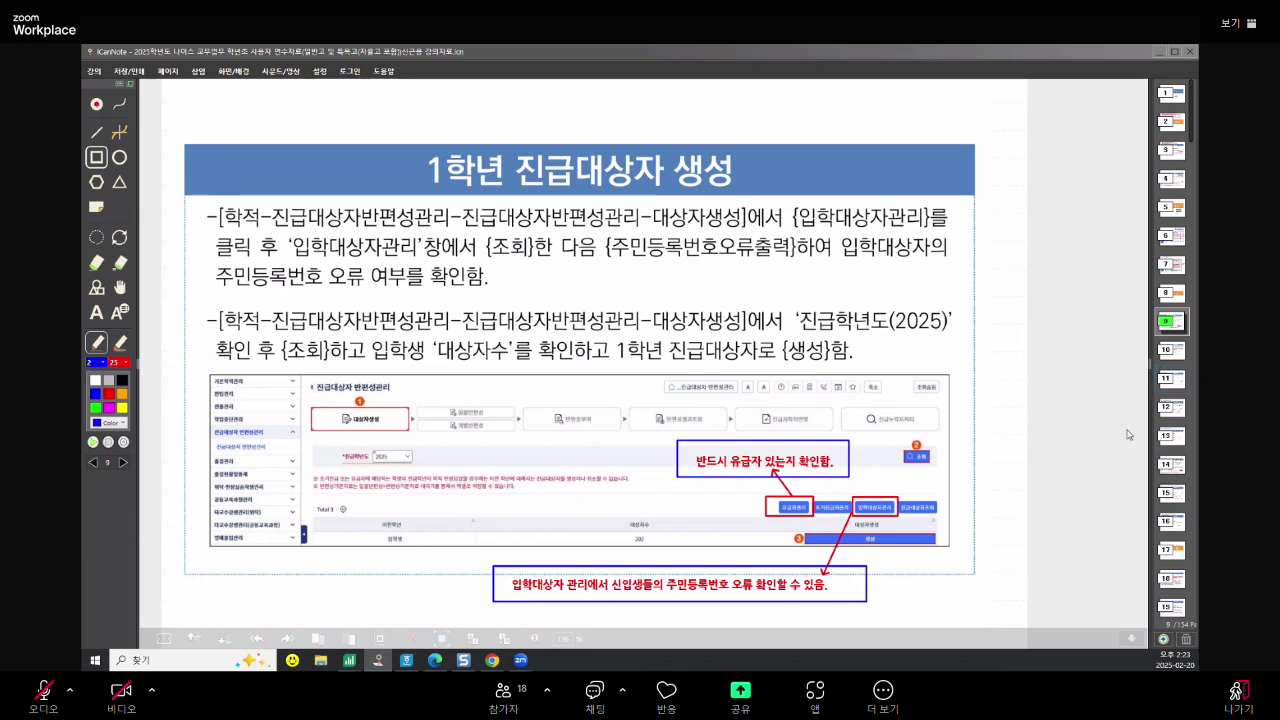
View slides 10 and 11 on 일괄 반편성 and 개별 반편성, then return to slide 10
left_click(1186, 356)
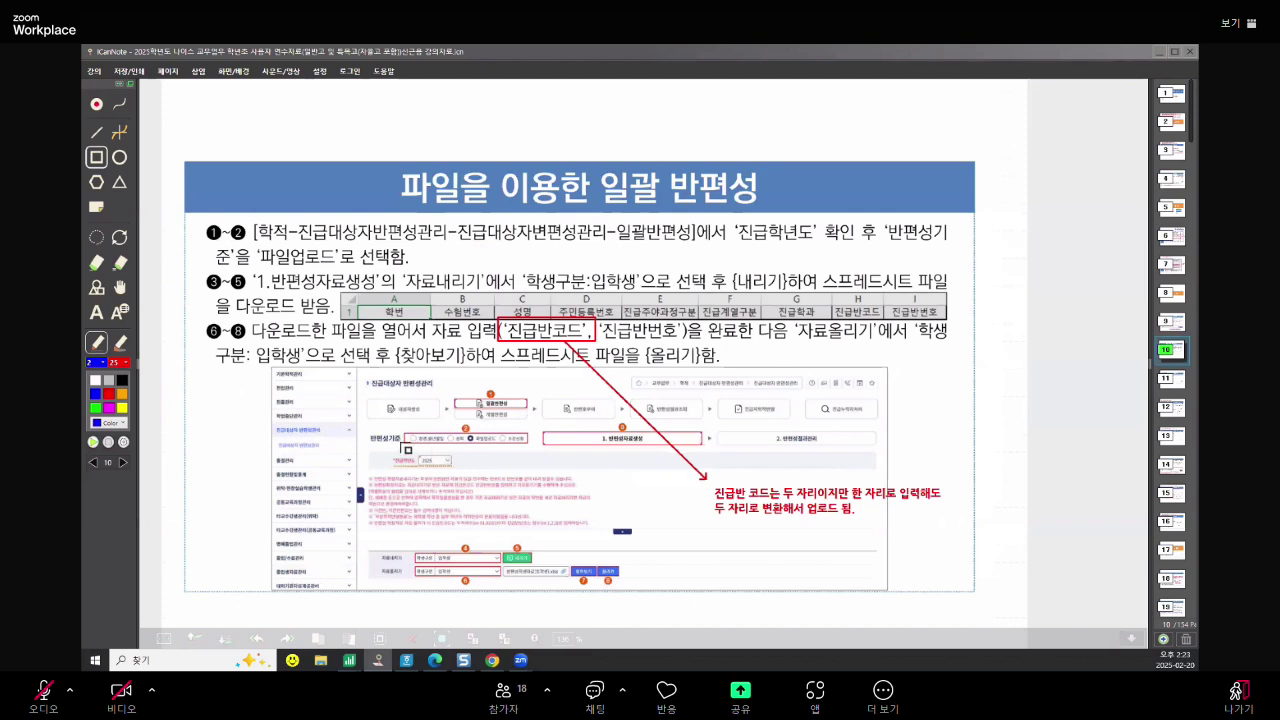
scroll(408, 450, "down", 1)
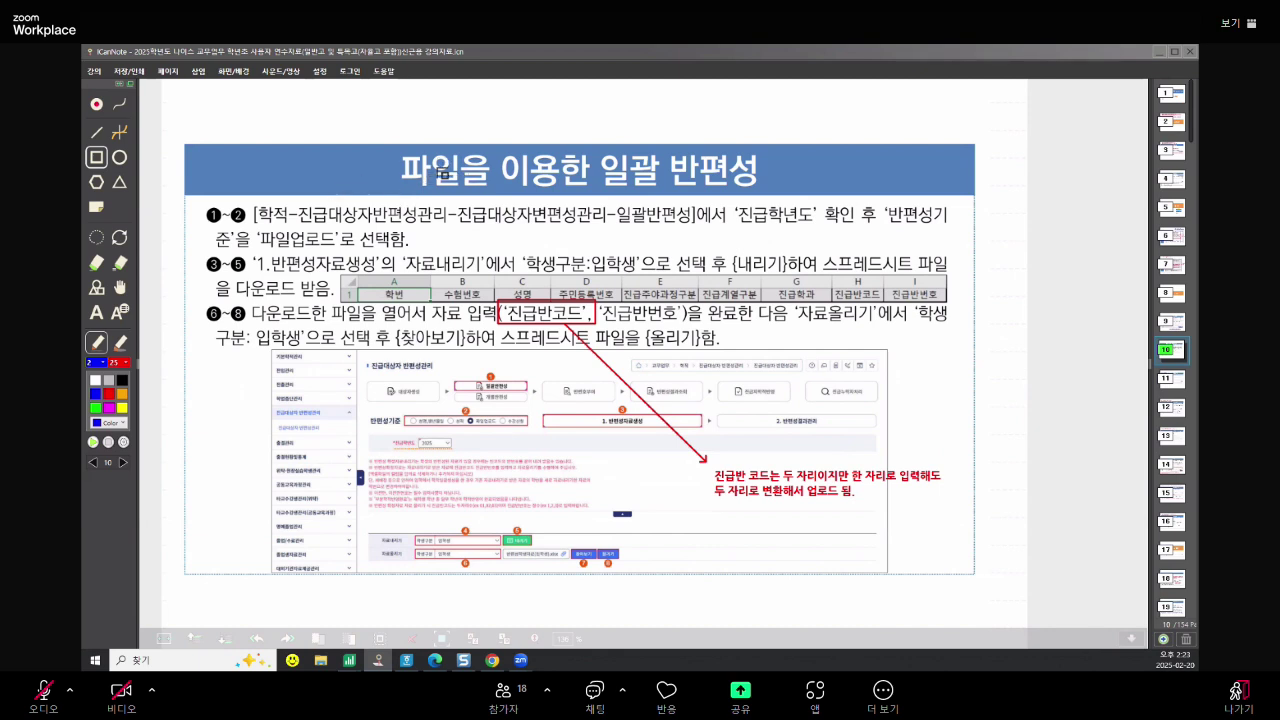
left_click(1176, 383)
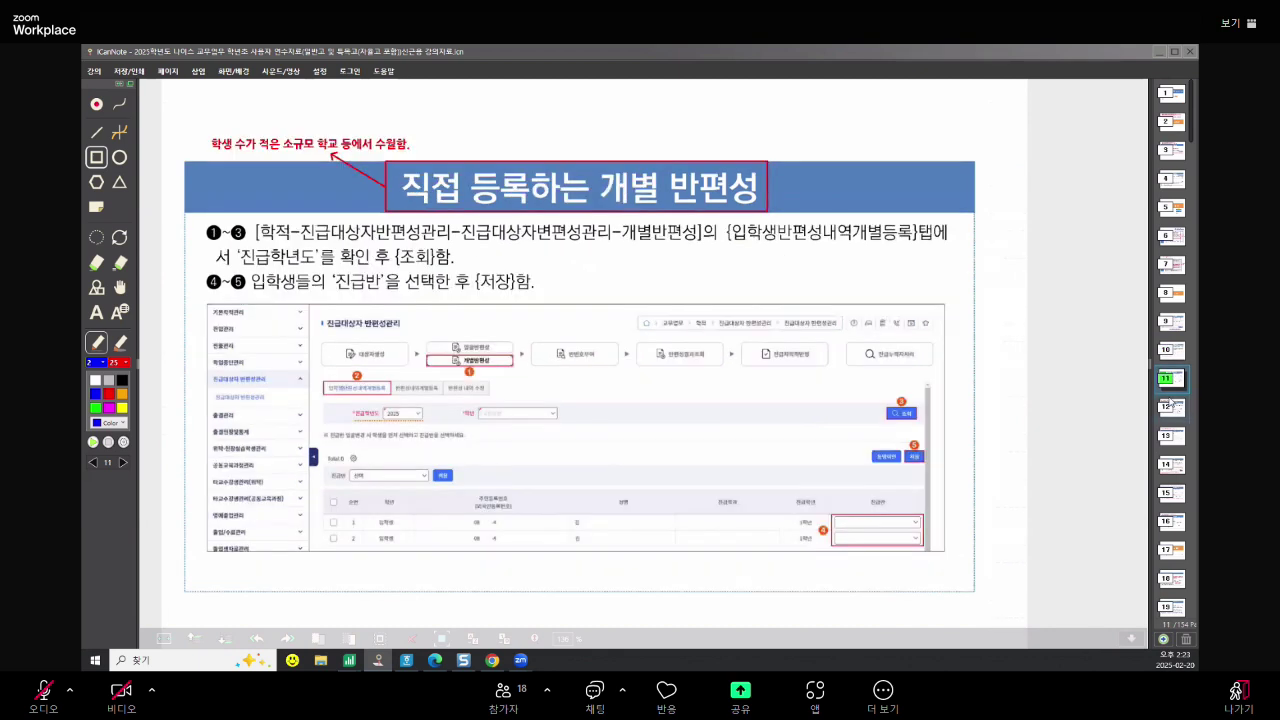
left_click(1176, 356)
Switch to NEIS in Chrome, query the 2025 entrants in 개별반편성 and open the 일괄반편성 stage
left_click(491, 661)
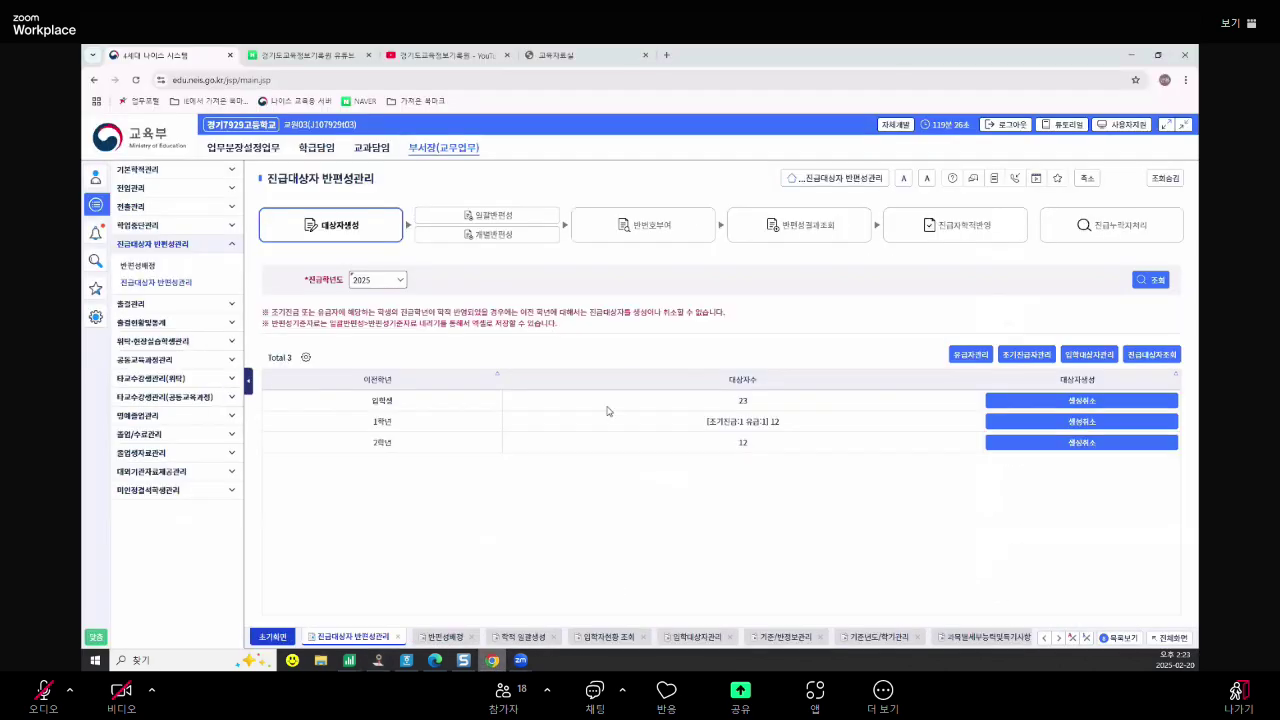
left_click(505, 238)
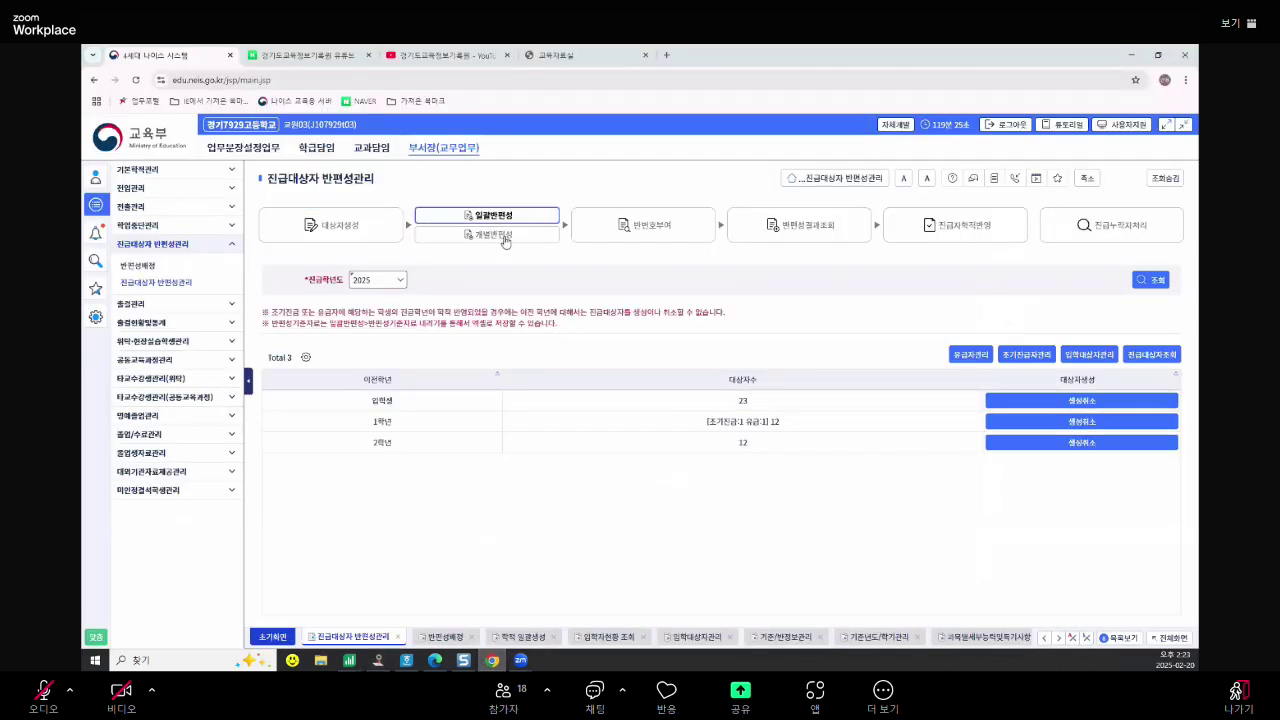
left_click(512, 234)
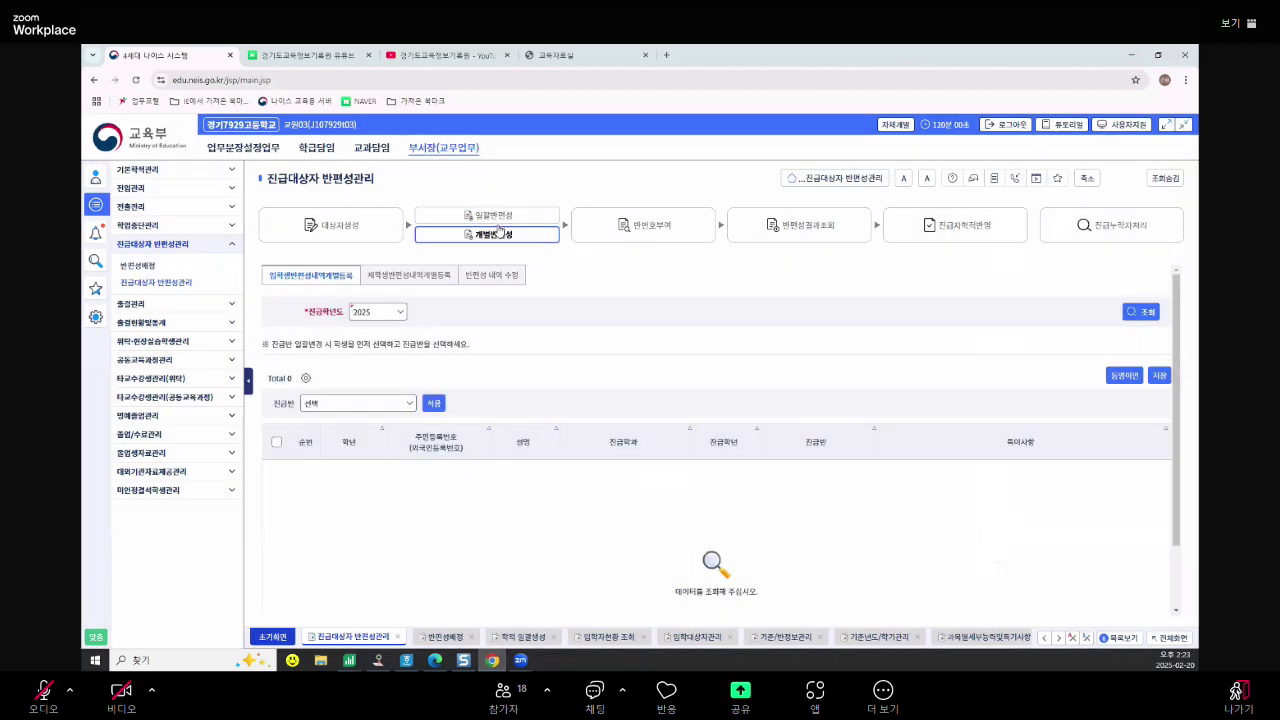
left_click(498, 231)
left_click(1144, 311)
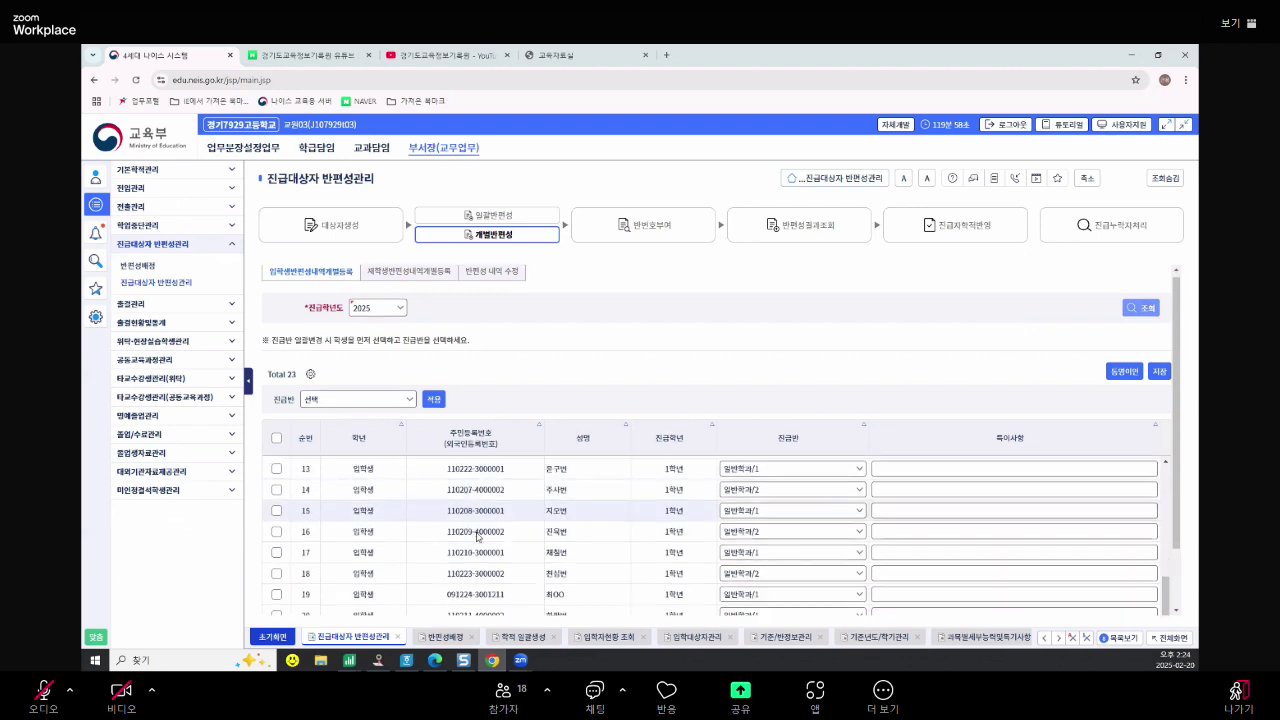
left_click(527, 222)
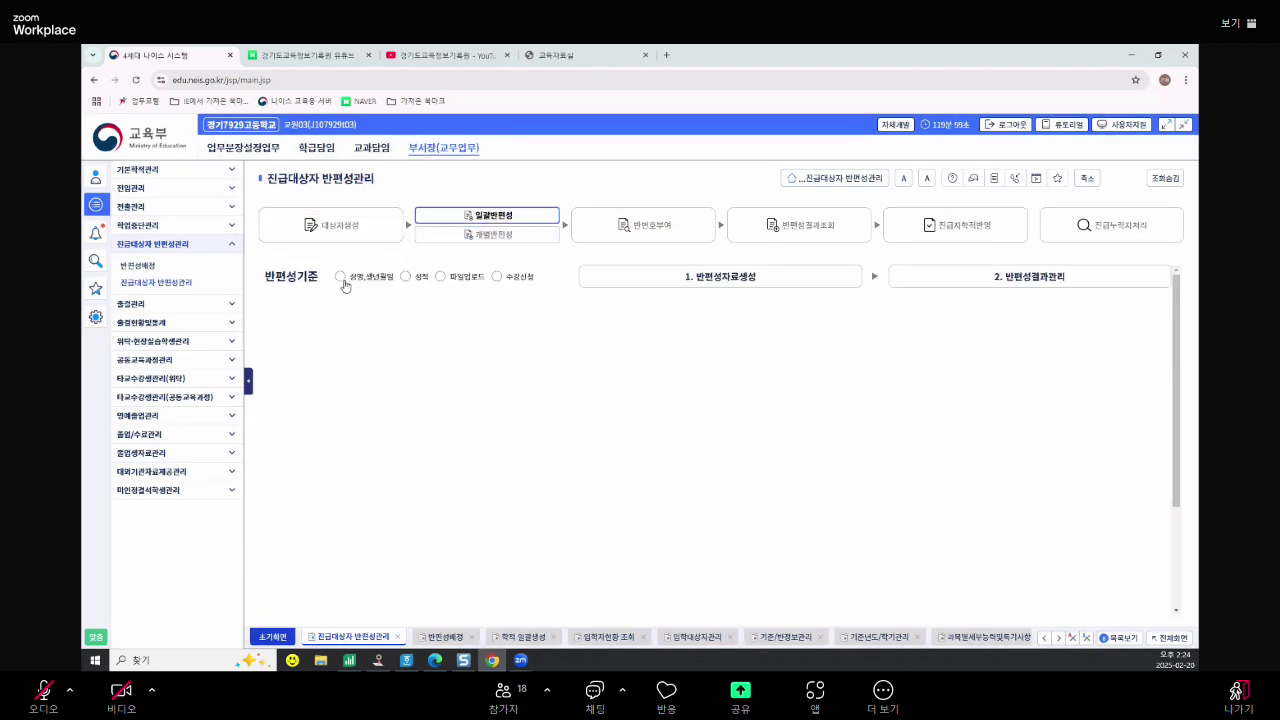
View the 파일업로드 criterion's screen and set 반편성기준 to 성명,생년월일
left_click(350, 278)
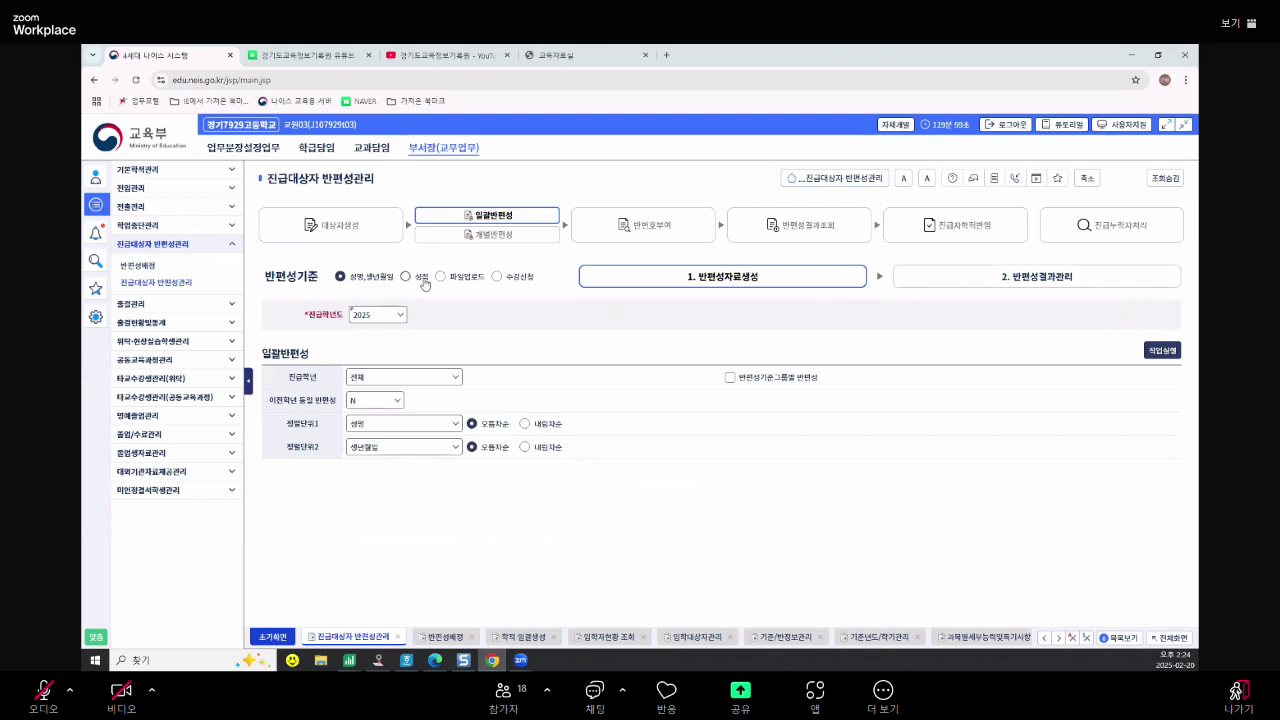
left_click(453, 280)
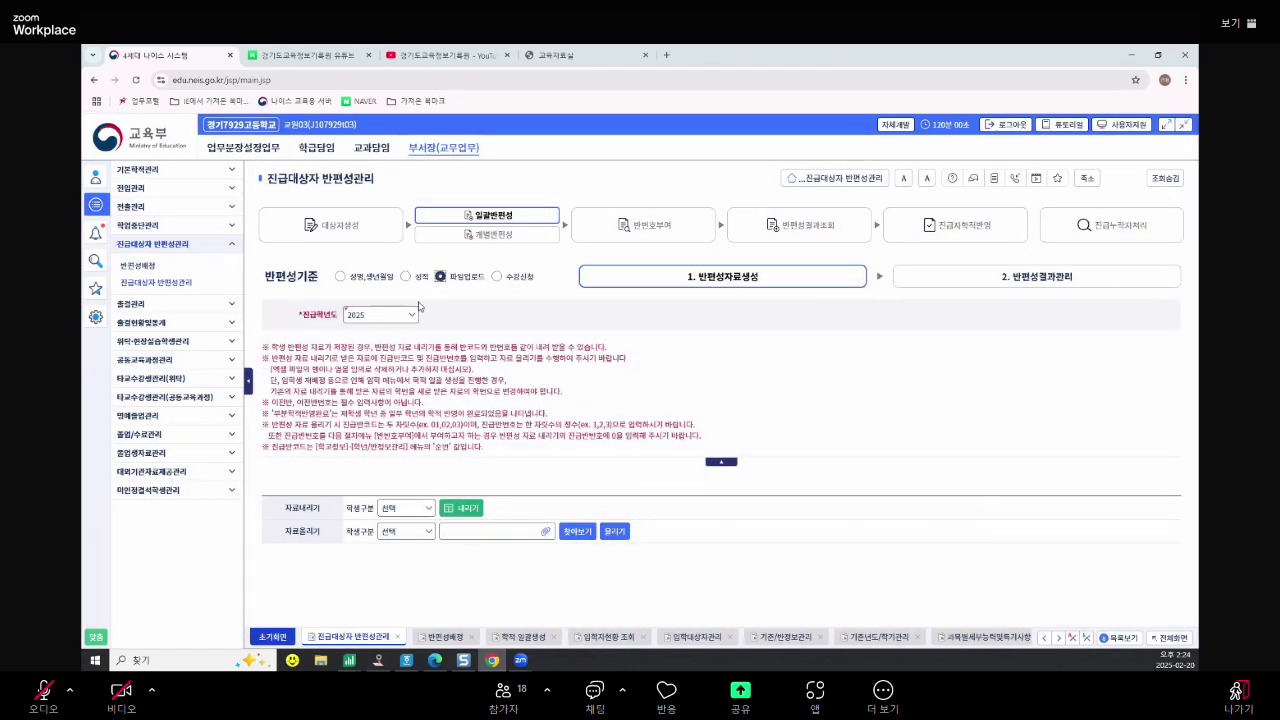
left_click(341, 277)
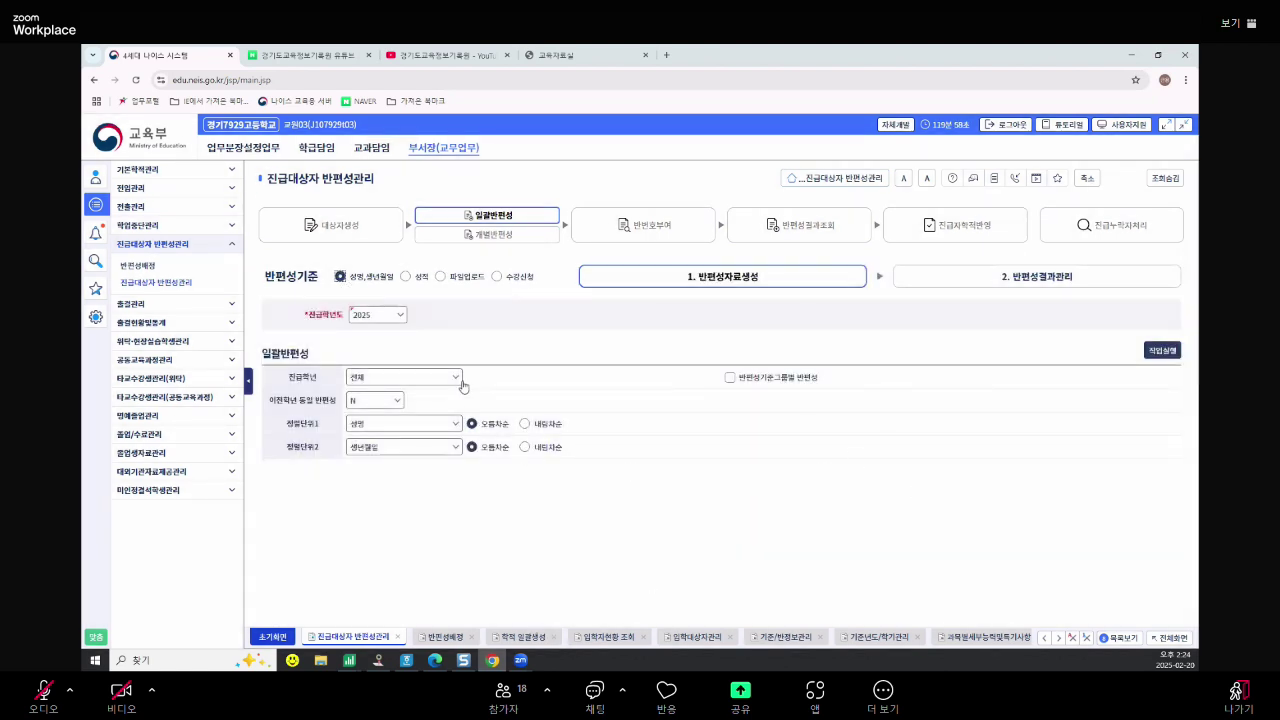
Set 이전학년 동일 반편성 to Y, check the 정렬단위1 options and try to run bulk assignment with 진급학년 전체
left_click(438, 378)
left_click(501, 519)
left_click(385, 401)
left_click(372, 424)
left_click(376, 431)
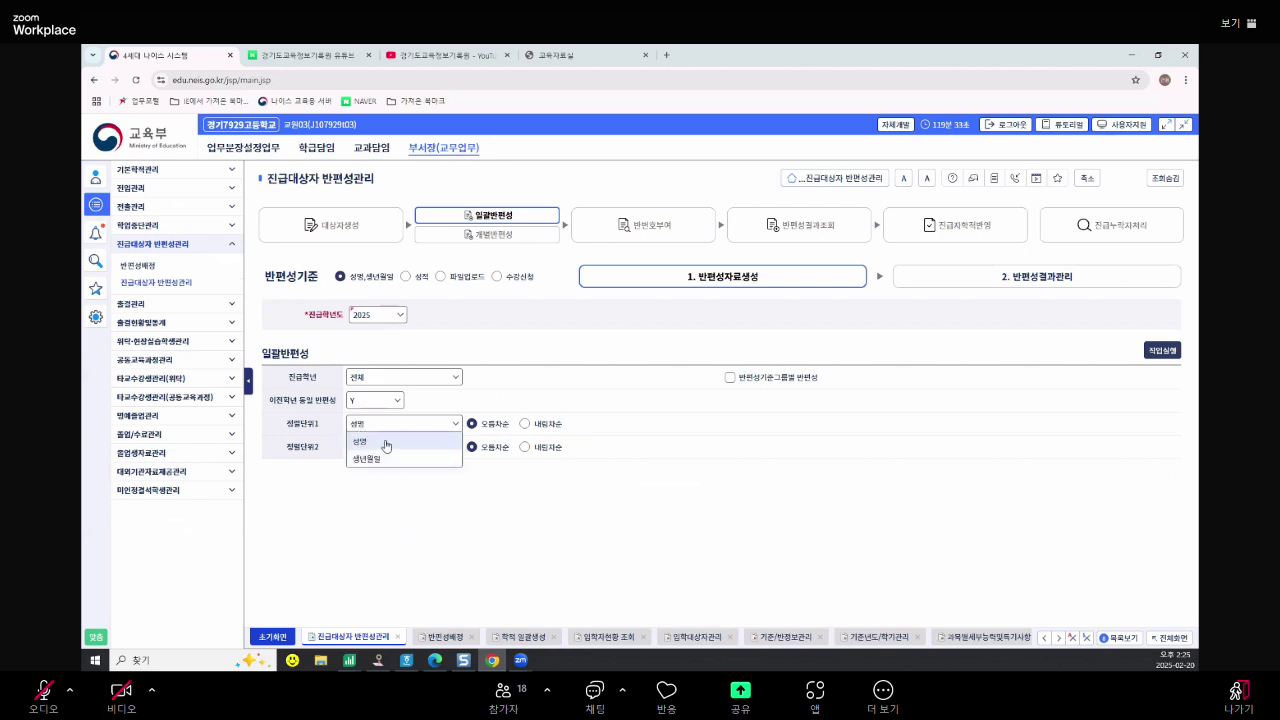
left_click(404, 509)
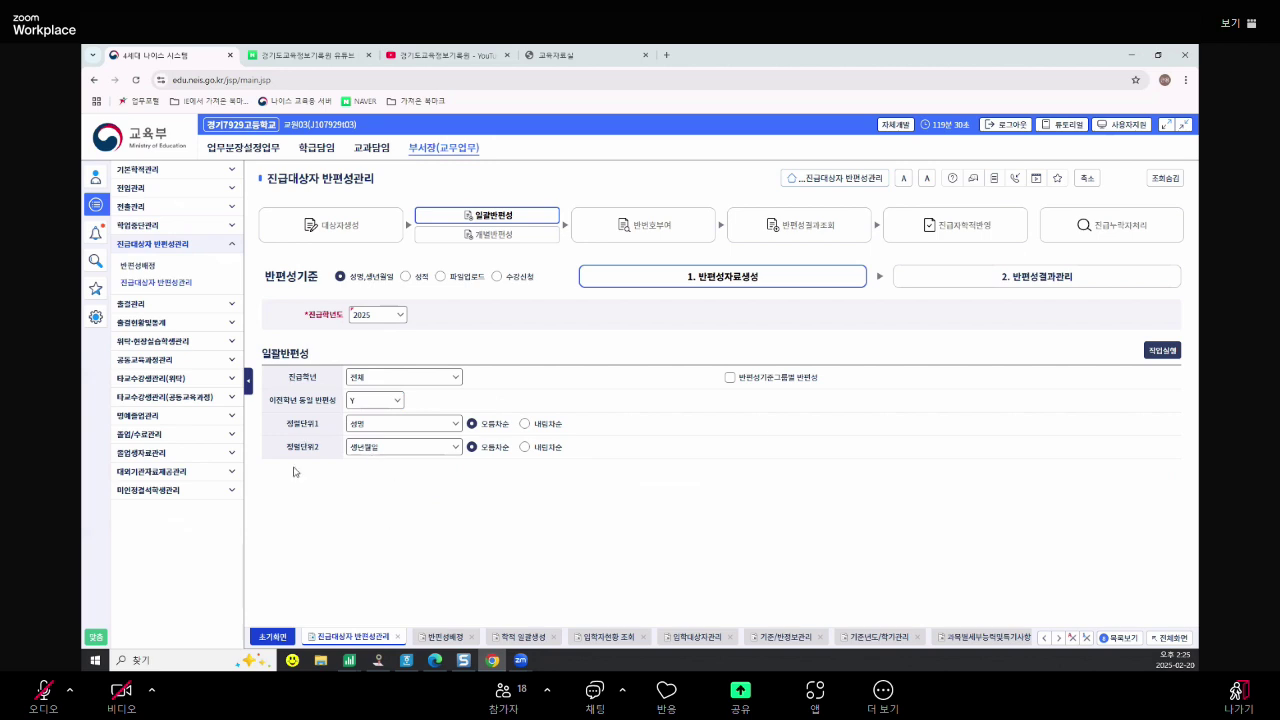
left_click(1163, 351)
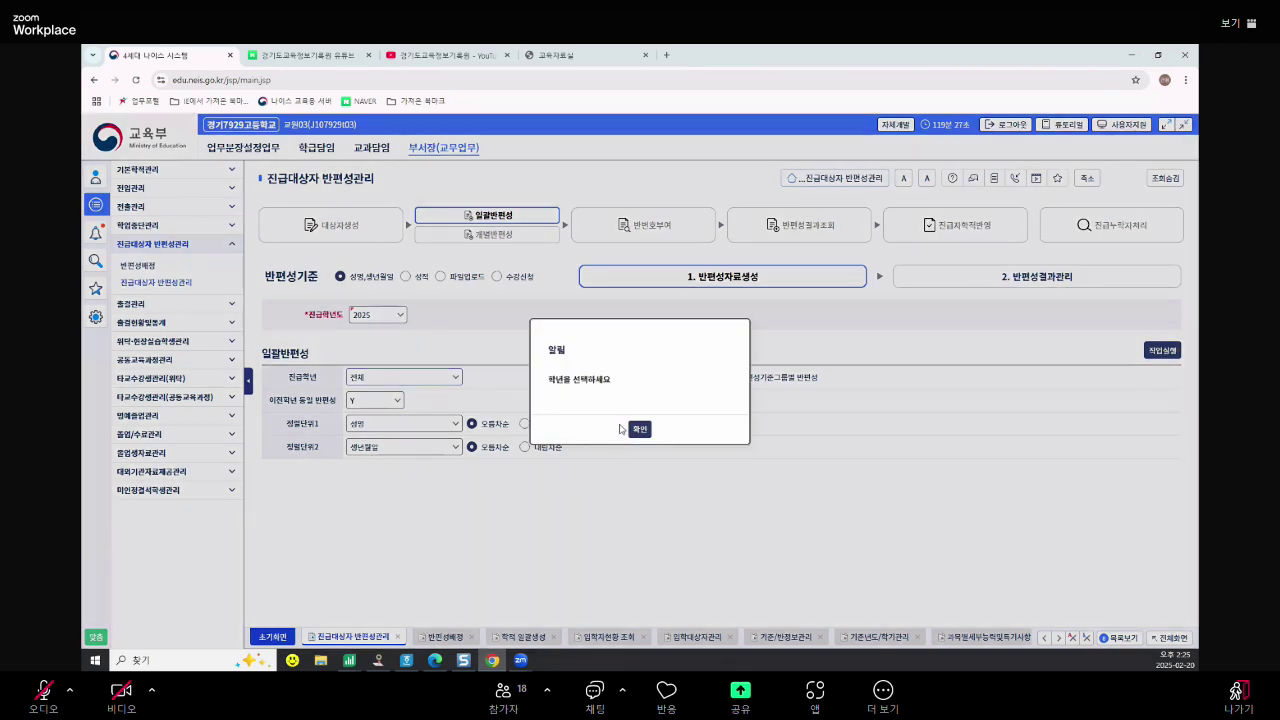
left_click(642, 428)
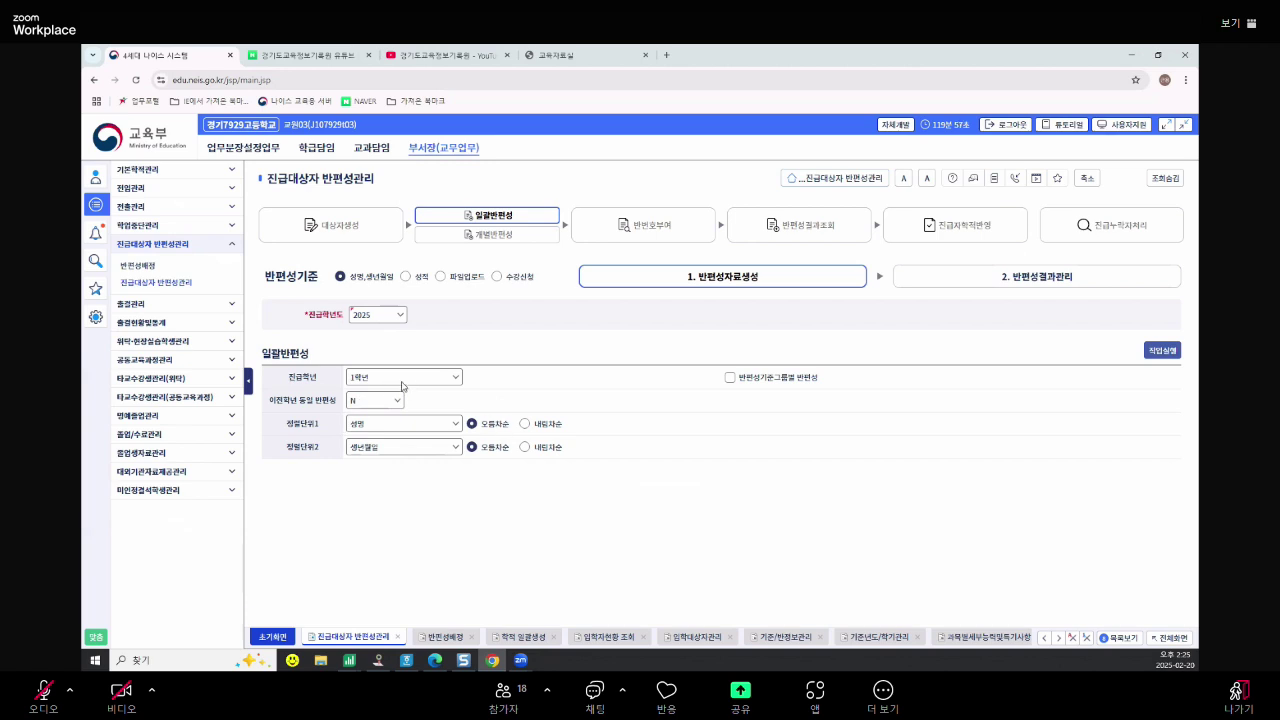
Run the bulk class assignment for 진급학년 2학년 and 3학년 with 이전학년 동일 반편성 at N
left_click(410, 380)
left_click(409, 437)
left_click(1150, 352)
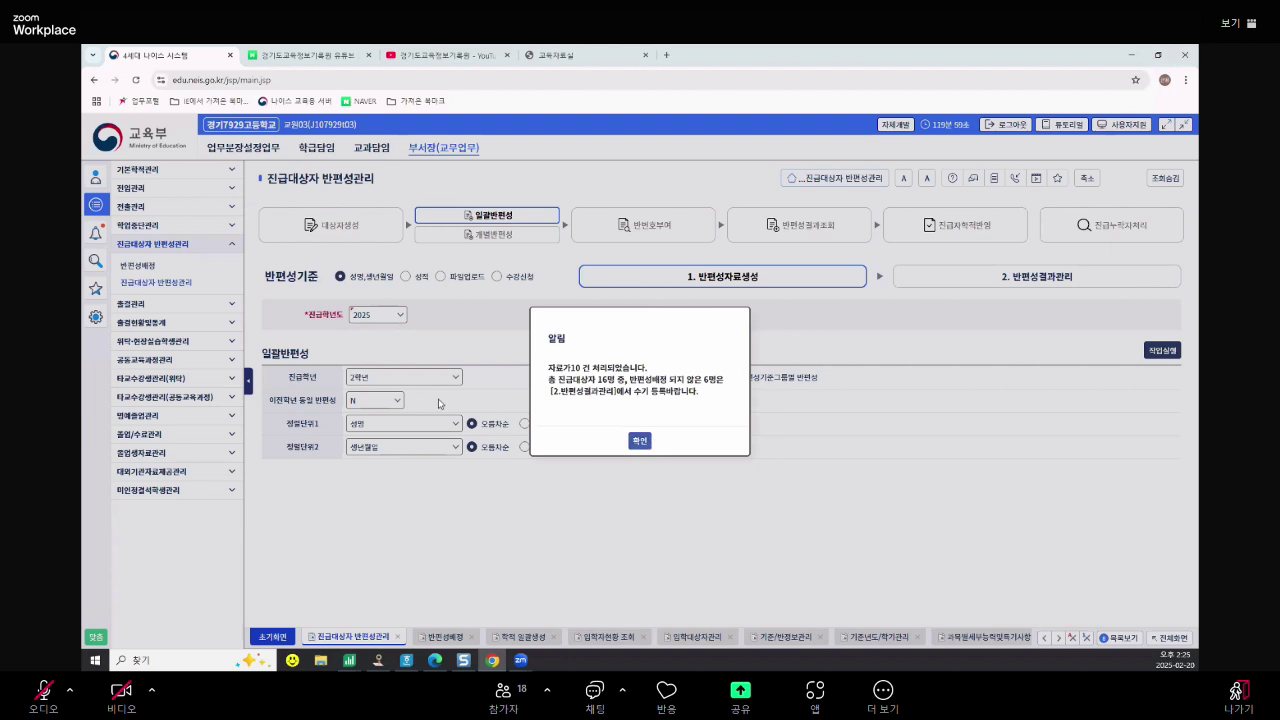
left_click(641, 435)
left_click(405, 377)
left_click(405, 447)
left_click(1162, 350)
left_click(640, 430)
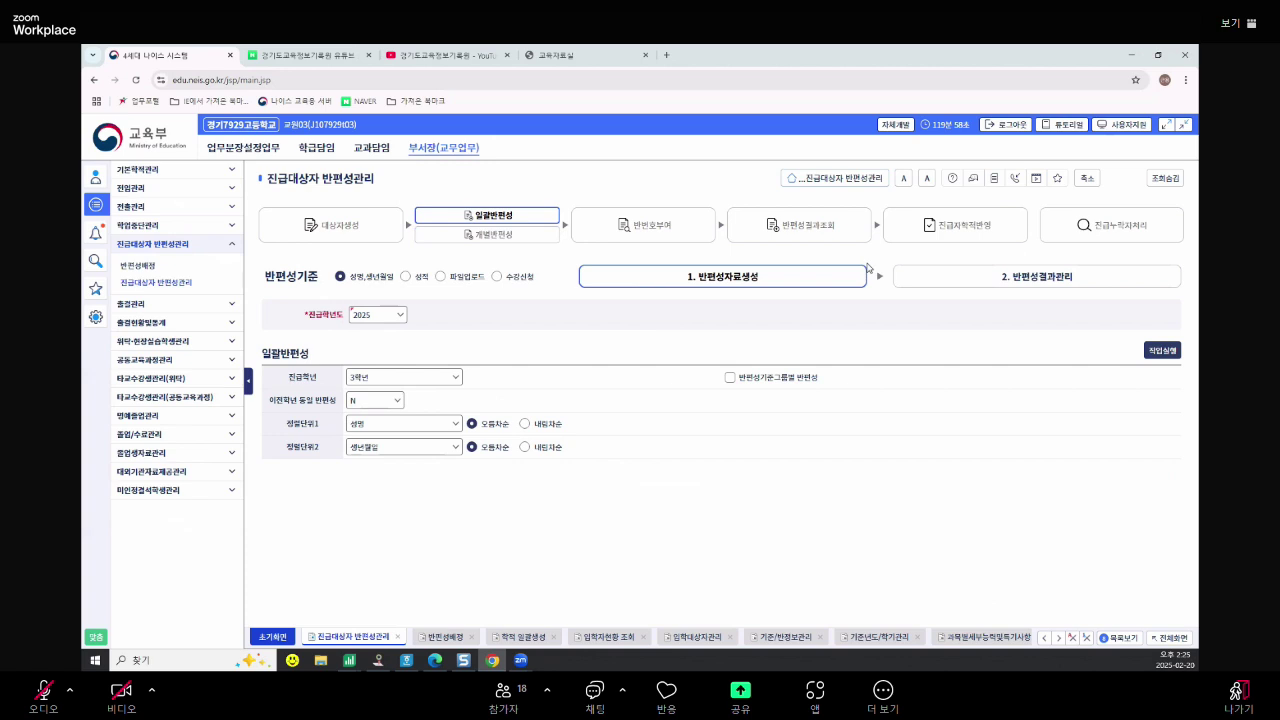
Query the 2025 entrants in 반편성결과관리, look through their assigned classes and view the 2024 grade 1 class 1 enrolled students' list
left_click(960, 276)
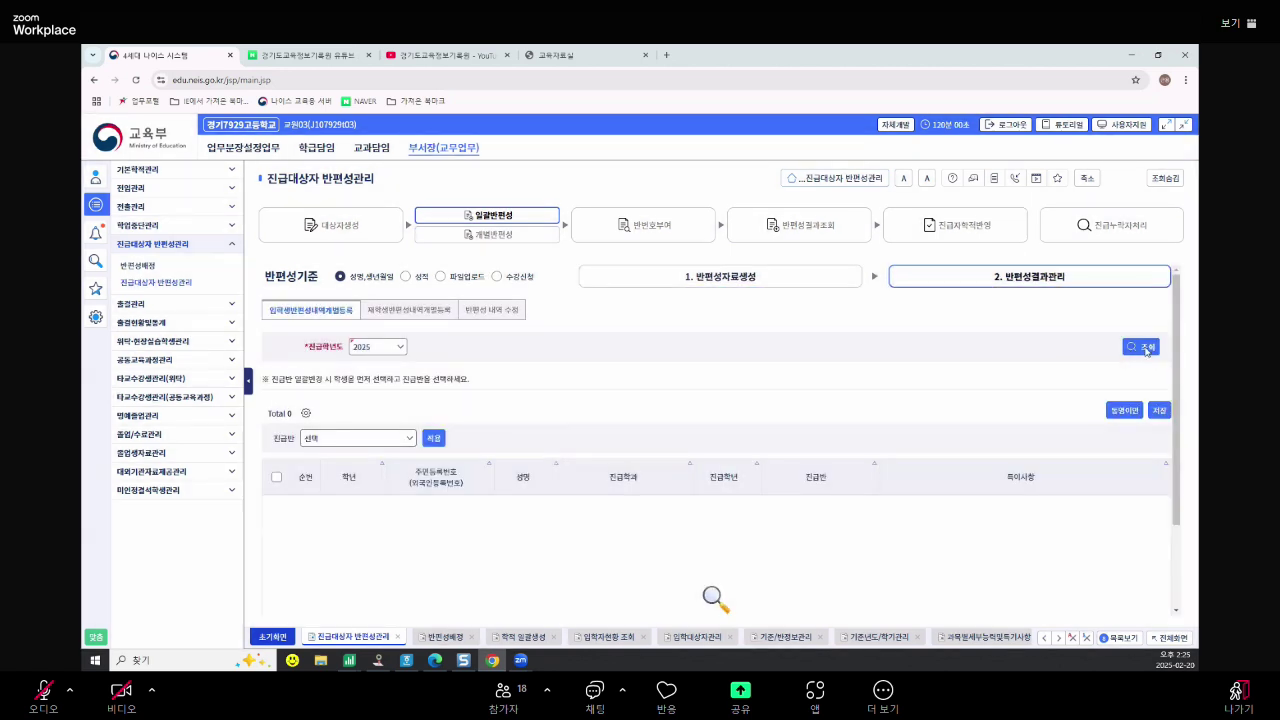
left_click(1141, 347)
scroll(571, 580, "down", 3)
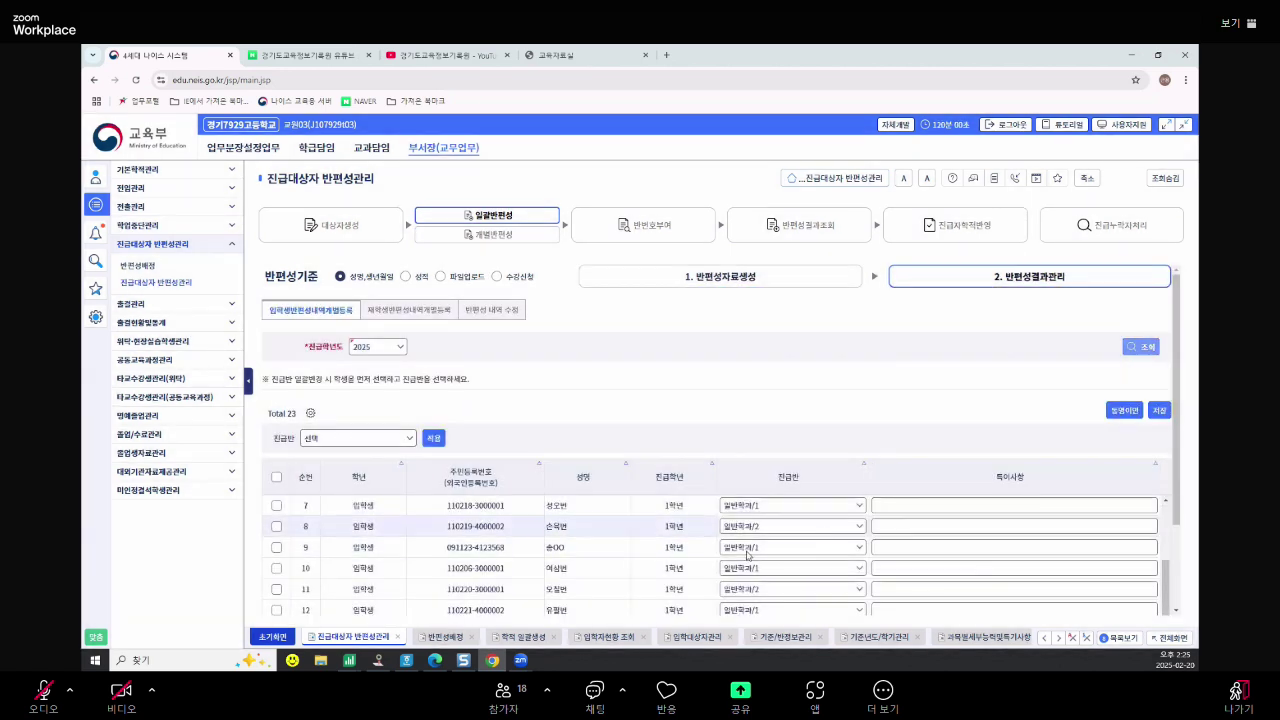
scroll(571, 580, "down", 2)
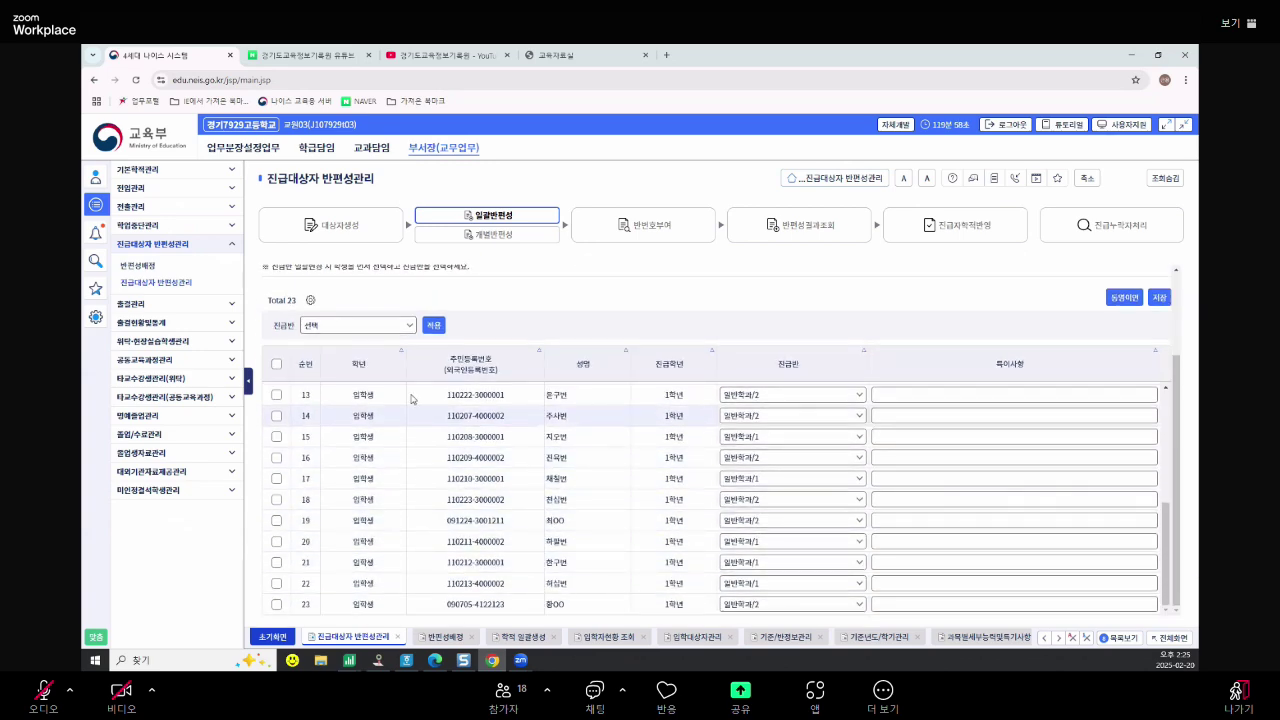
scroll(513, 420, "up", 5)
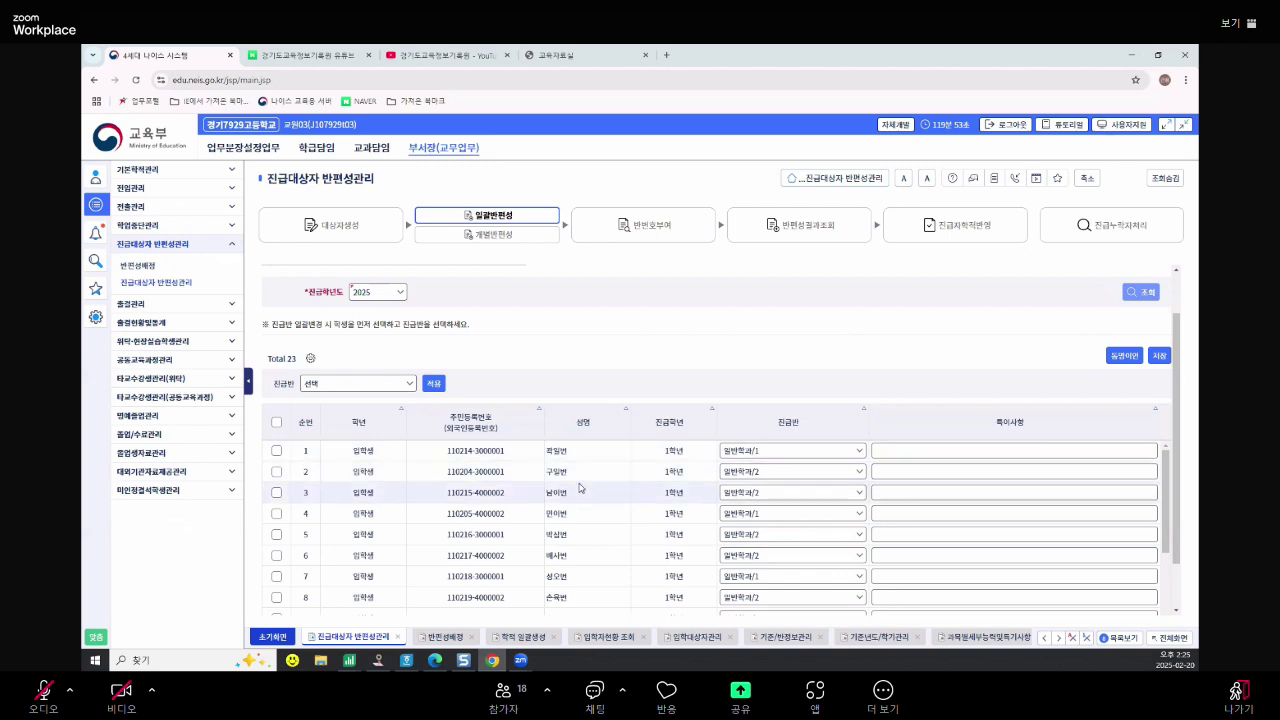
scroll(567, 554, "down", 5)
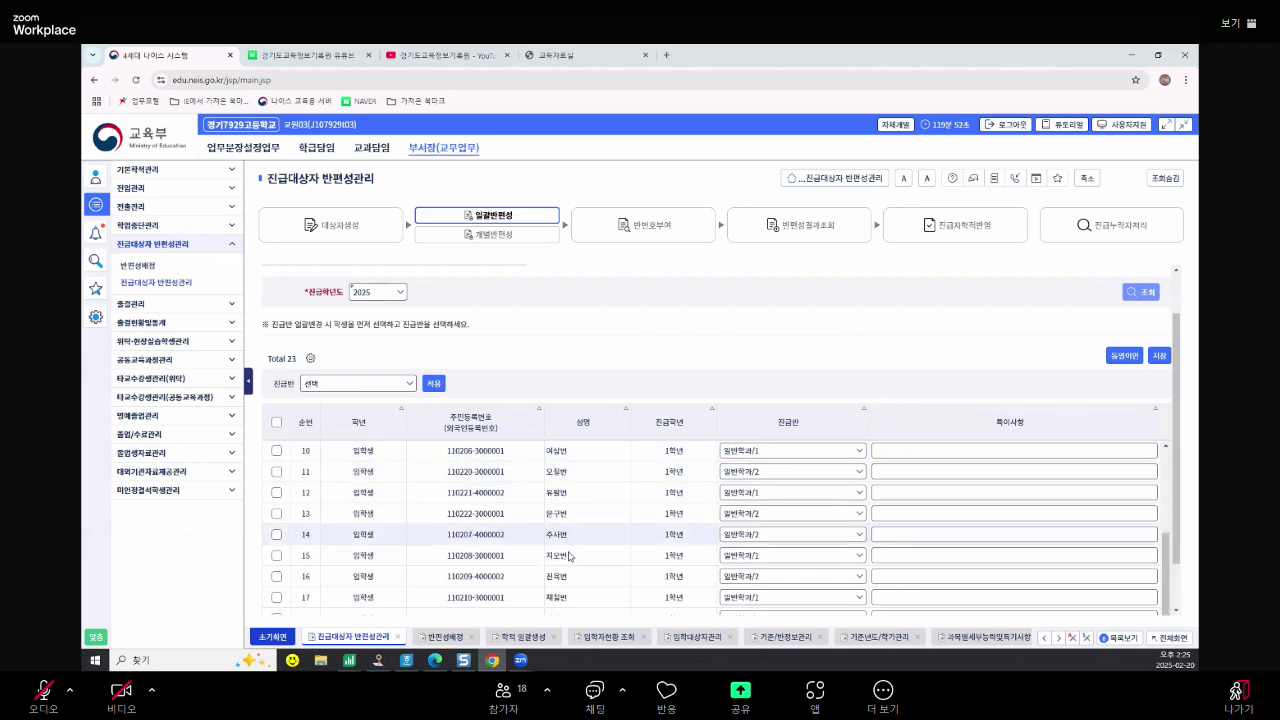
scroll(569, 558, "up", 6)
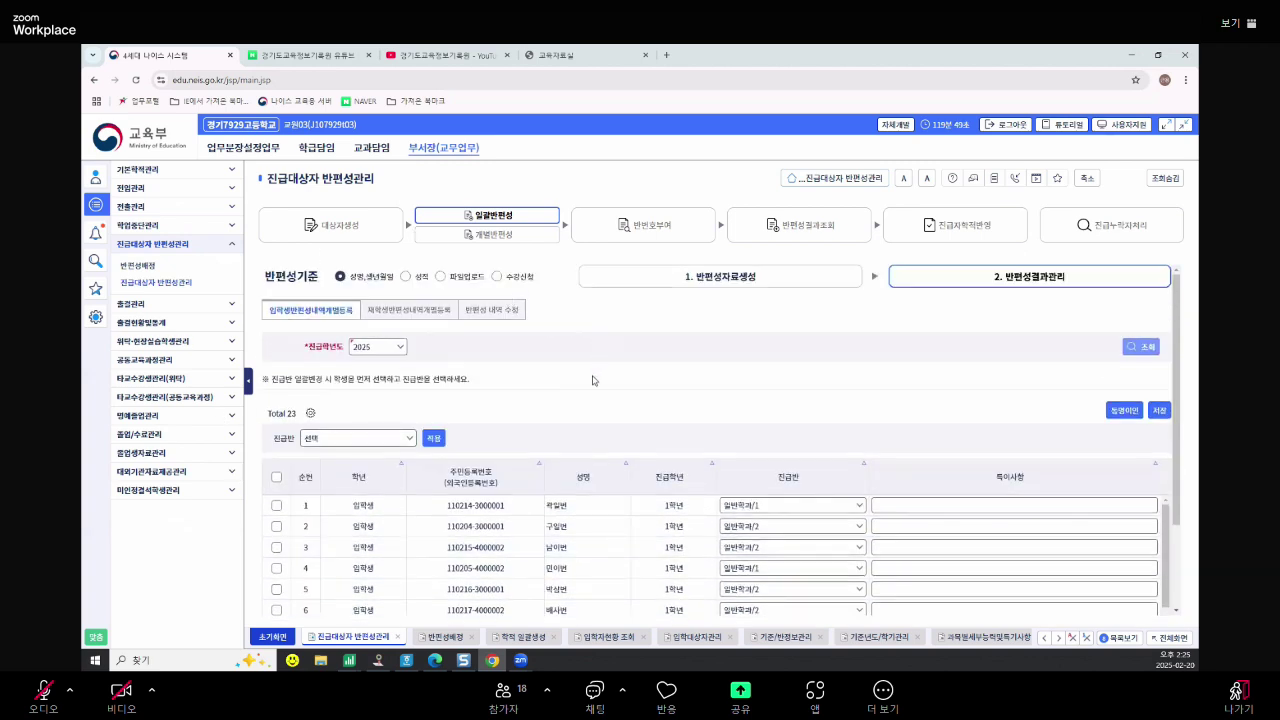
scroll(569, 552, "down", 3)
scroll(569, 545, "down", 3)
scroll(560, 543, "up", 8)
scroll(588, 542, "down", 1)
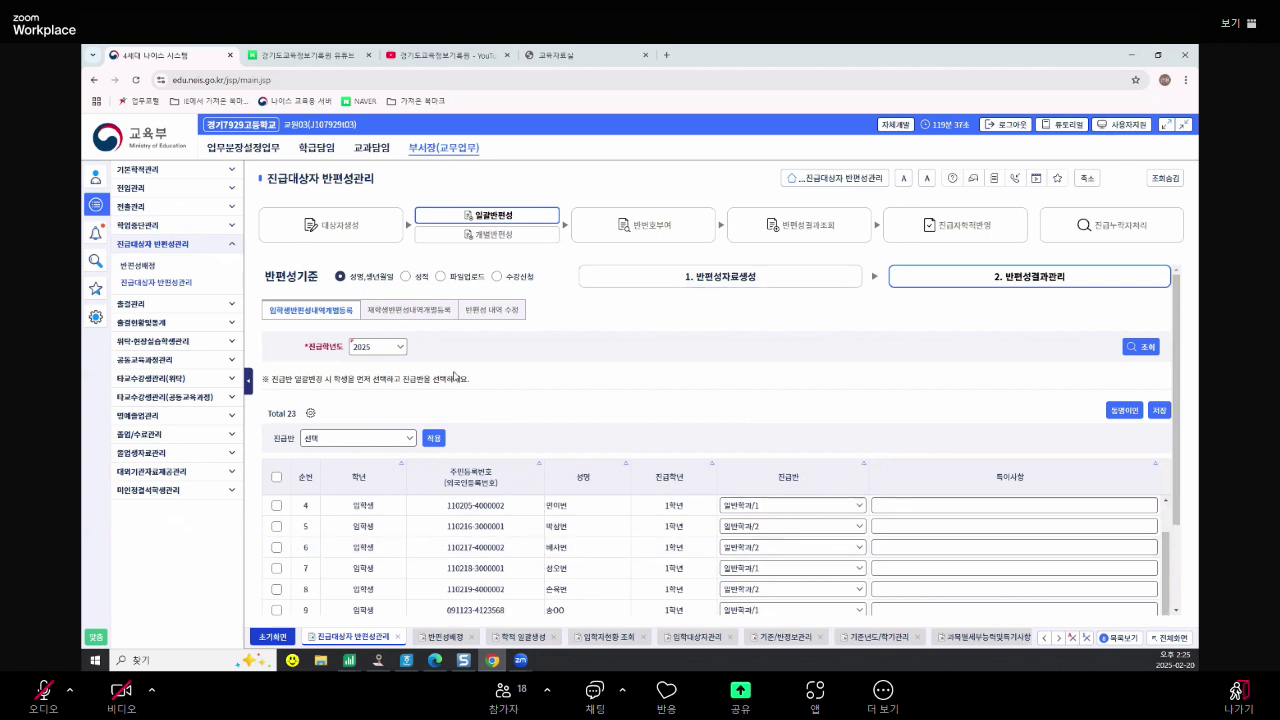
left_click(409, 311)
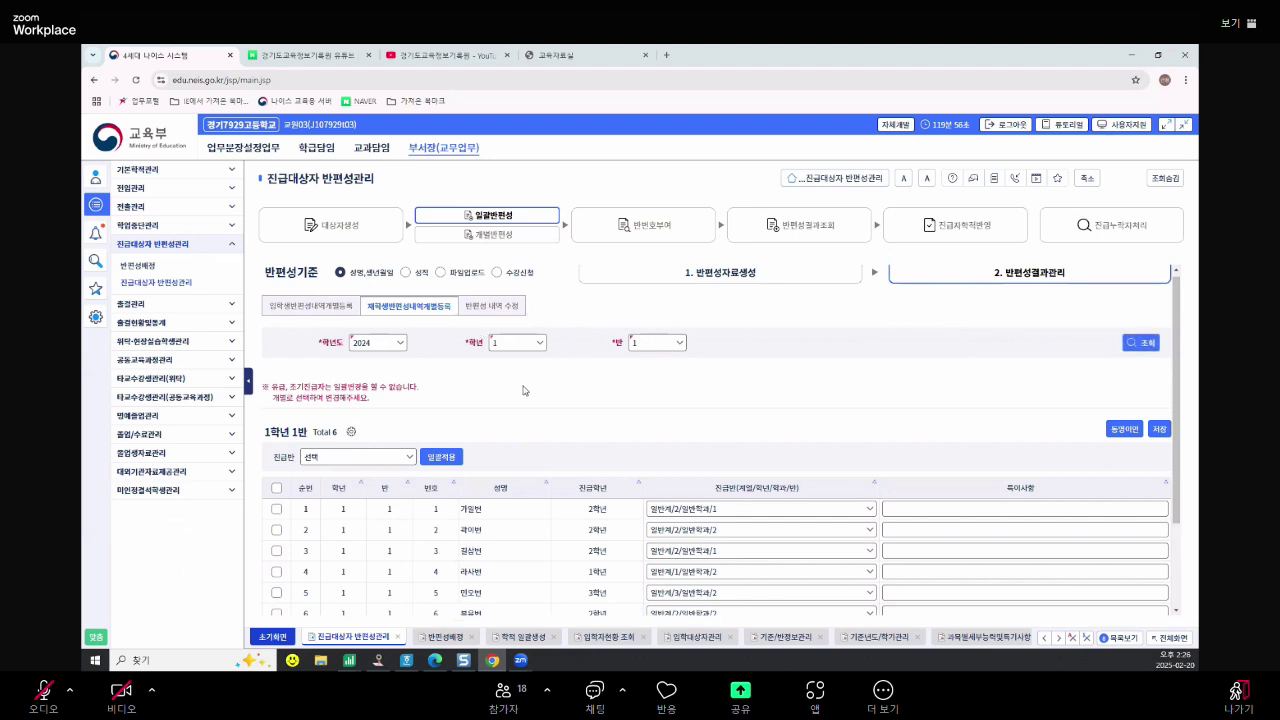
In 반편성 내역 수정, query 2025 학년 3 and list 반 1 beside 반 2 to compare their students
left_click(508, 309)
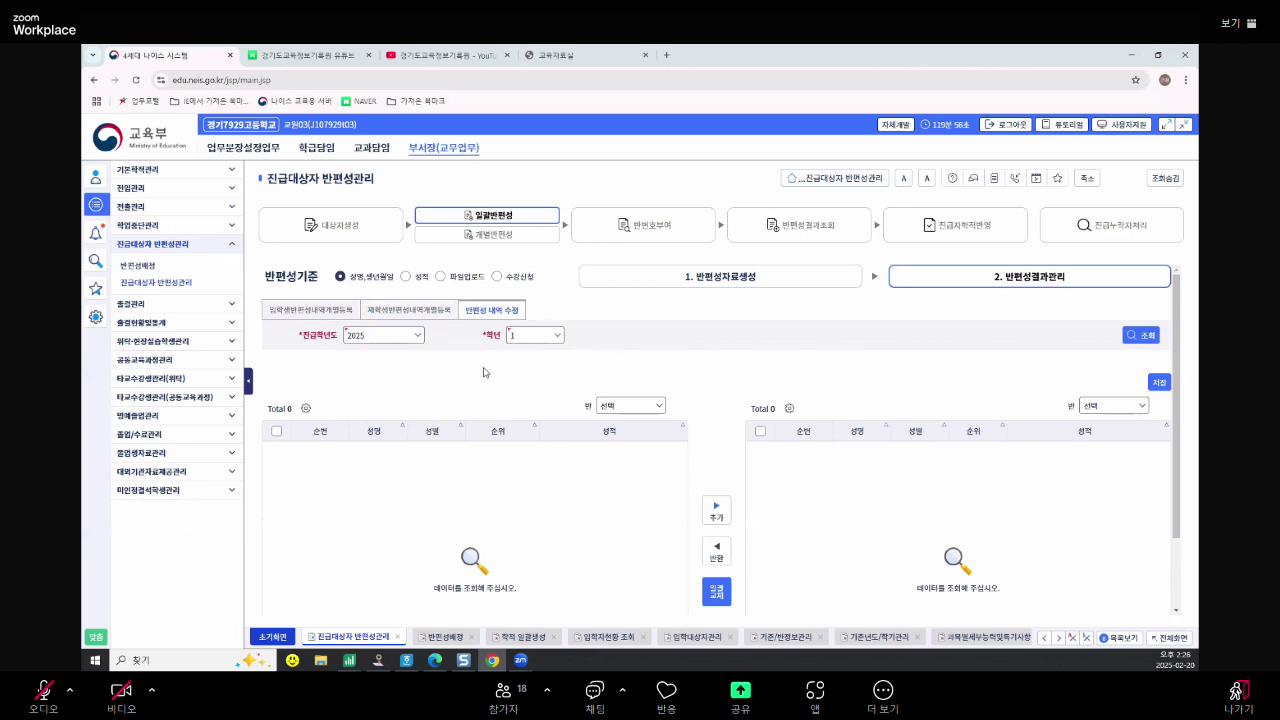
left_click(535, 335)
left_click(557, 386)
left_click(1146, 335)
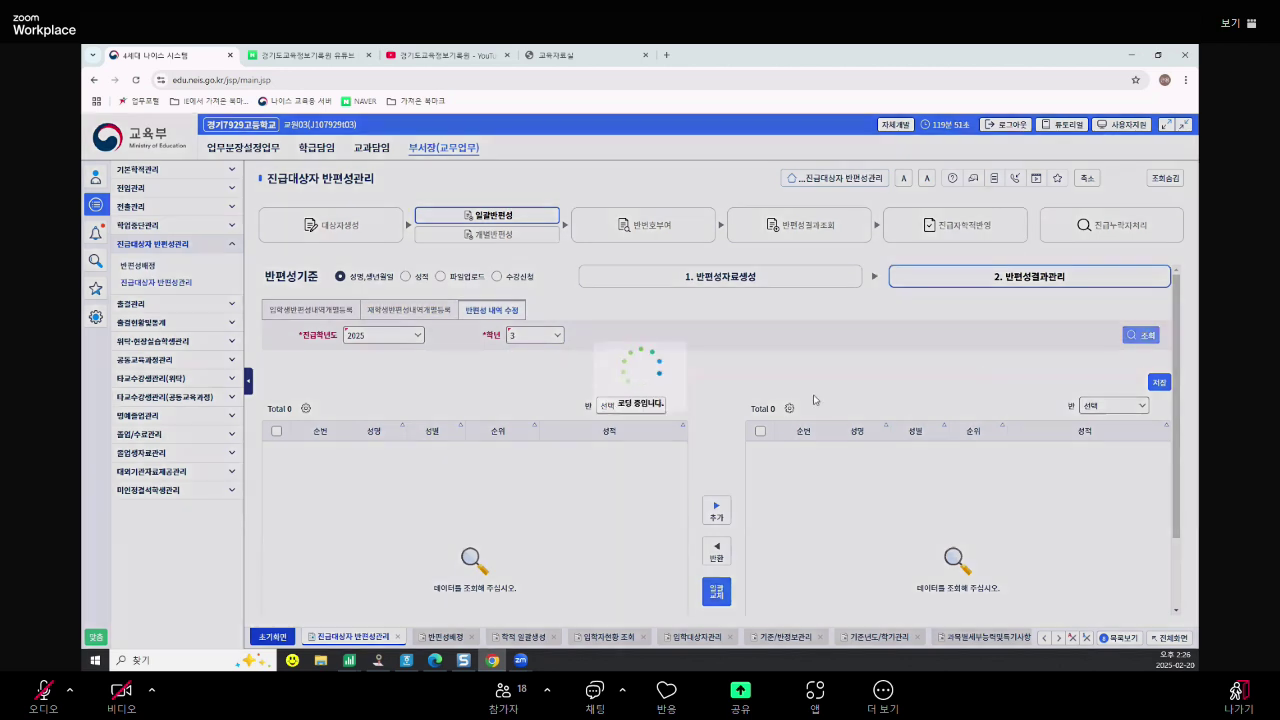
left_click(630, 407)
left_click(622, 440)
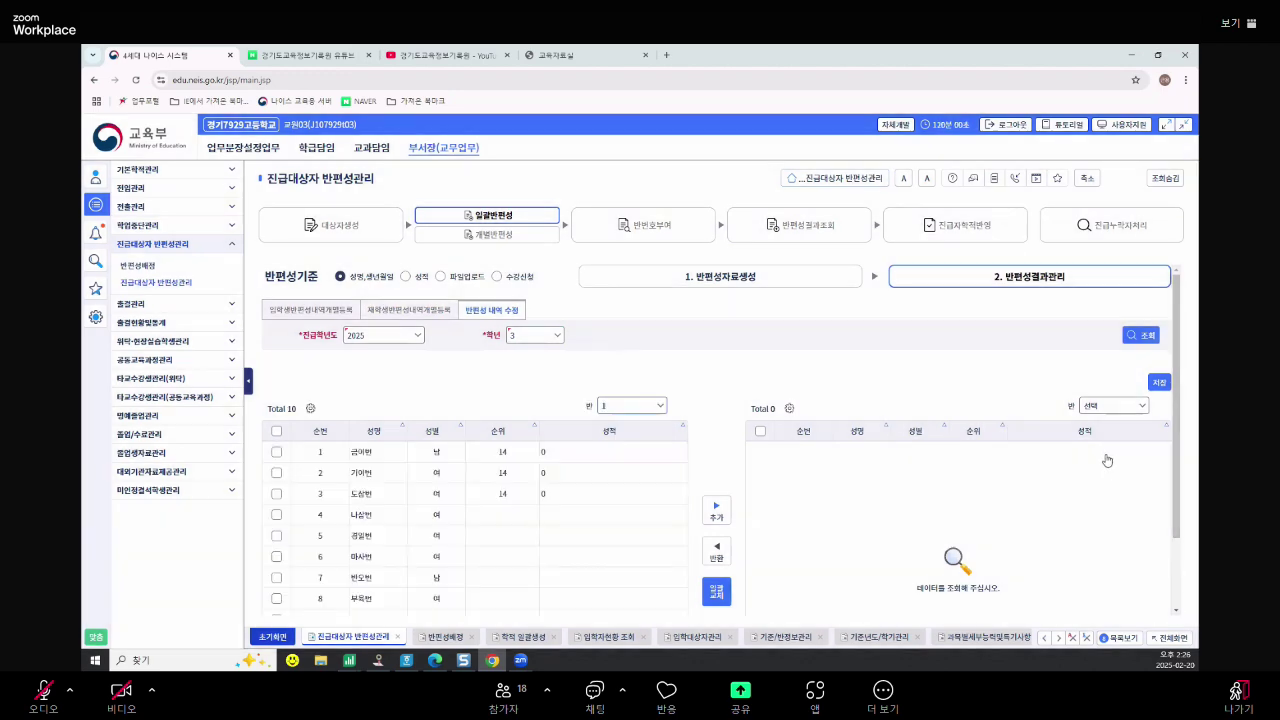
left_click(1113, 405)
left_click(1100, 437)
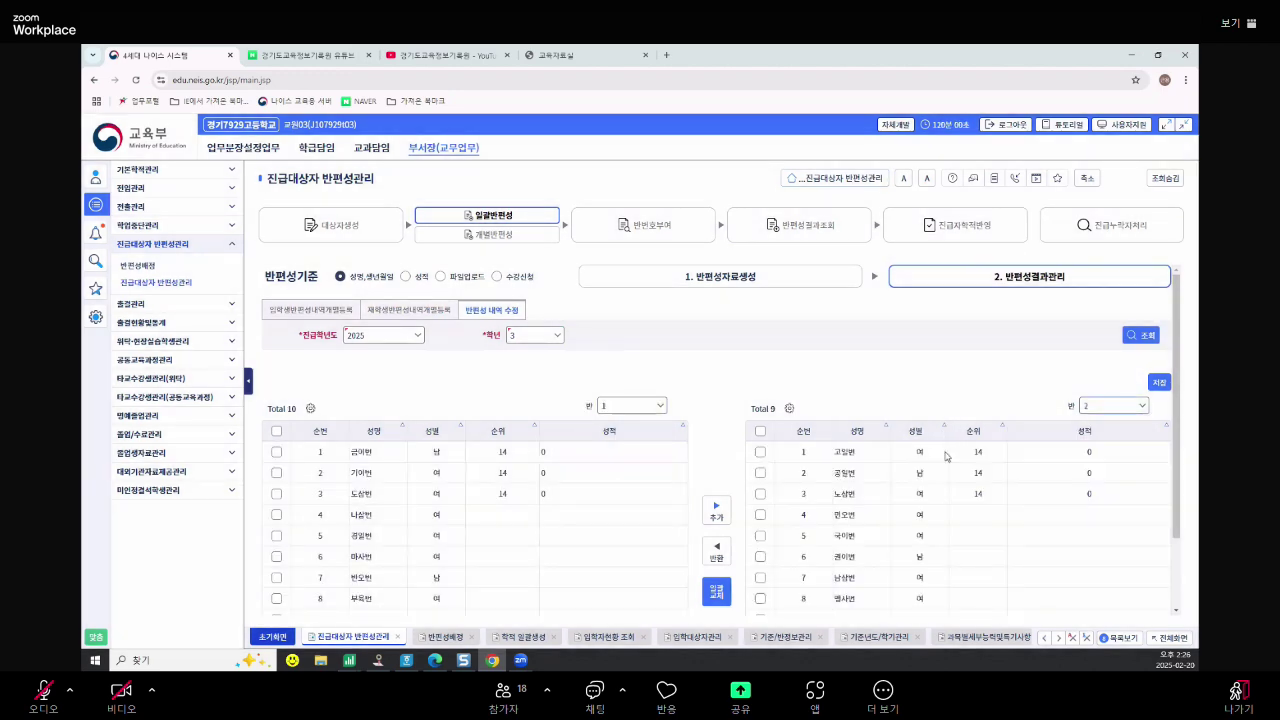
scroll(940, 511, "down", 1)
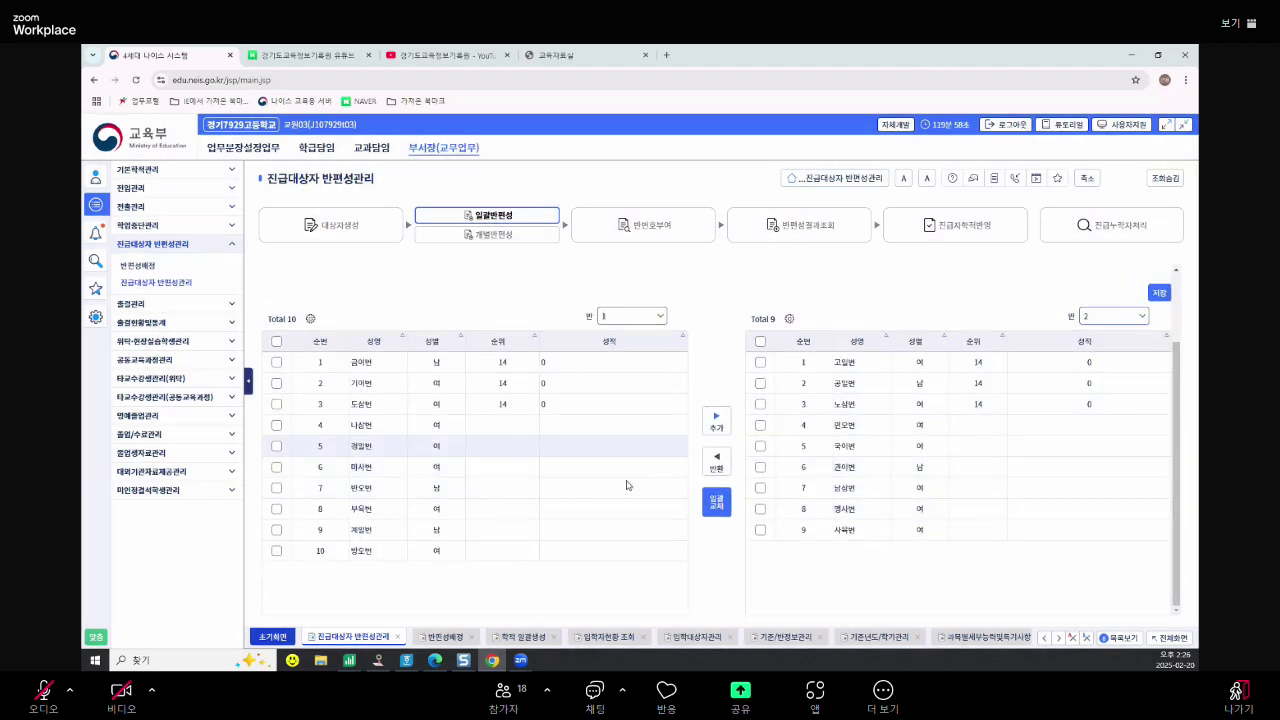
scroll(746, 486, "up", 1)
scroll(639, 537, "down", 1)
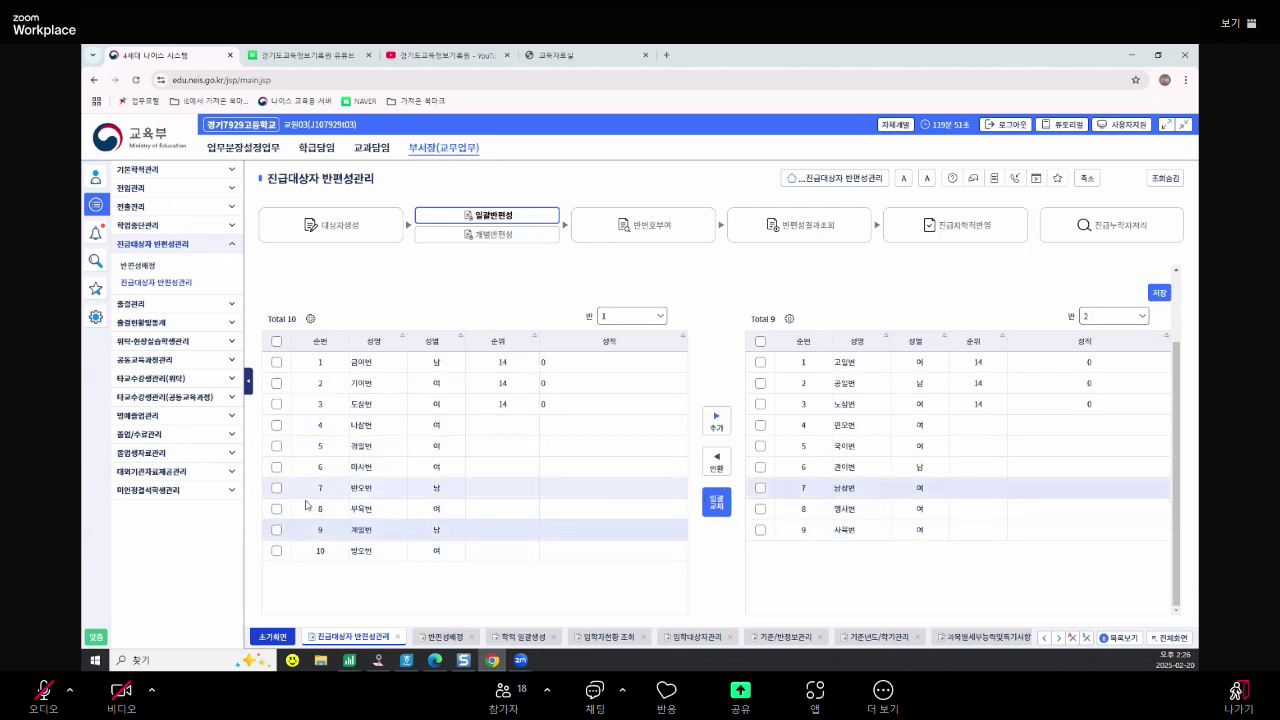
Select the row 7 student of 반 1 and the row 9 student of 반 2 as an exchange pair
left_click(277, 488)
left_click(760, 530)
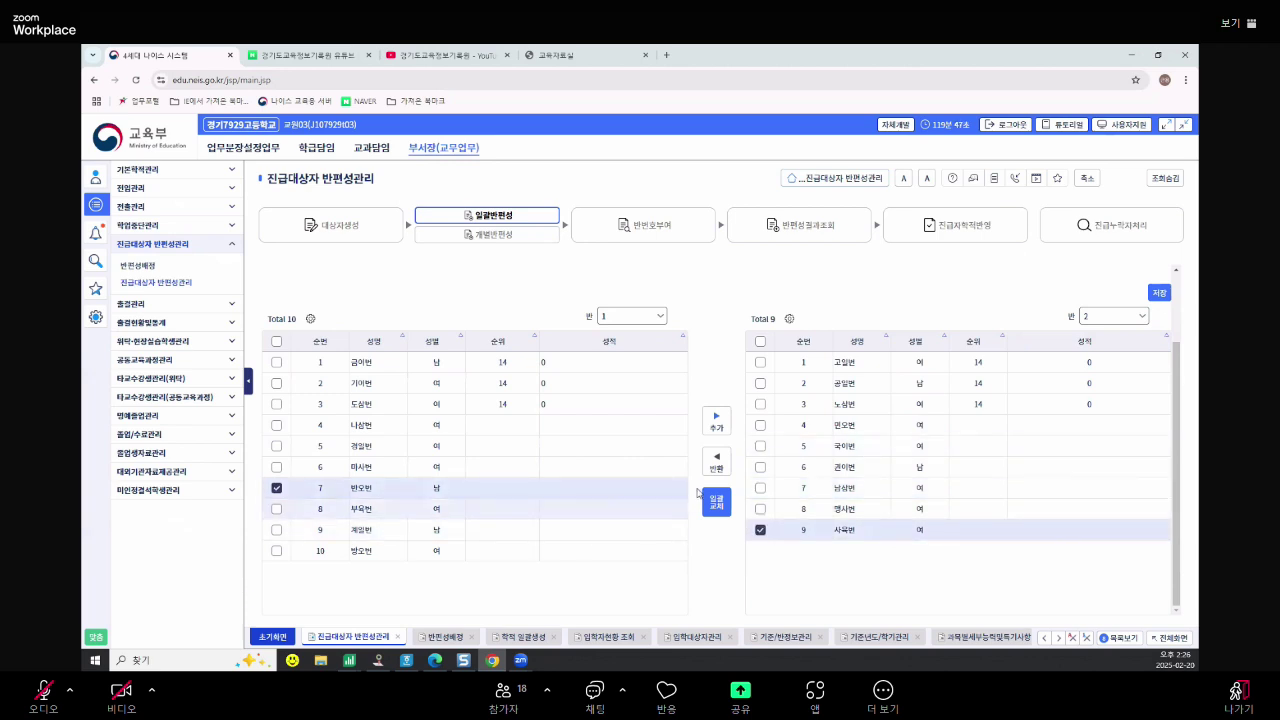
scroll(686, 402, "up", 2)
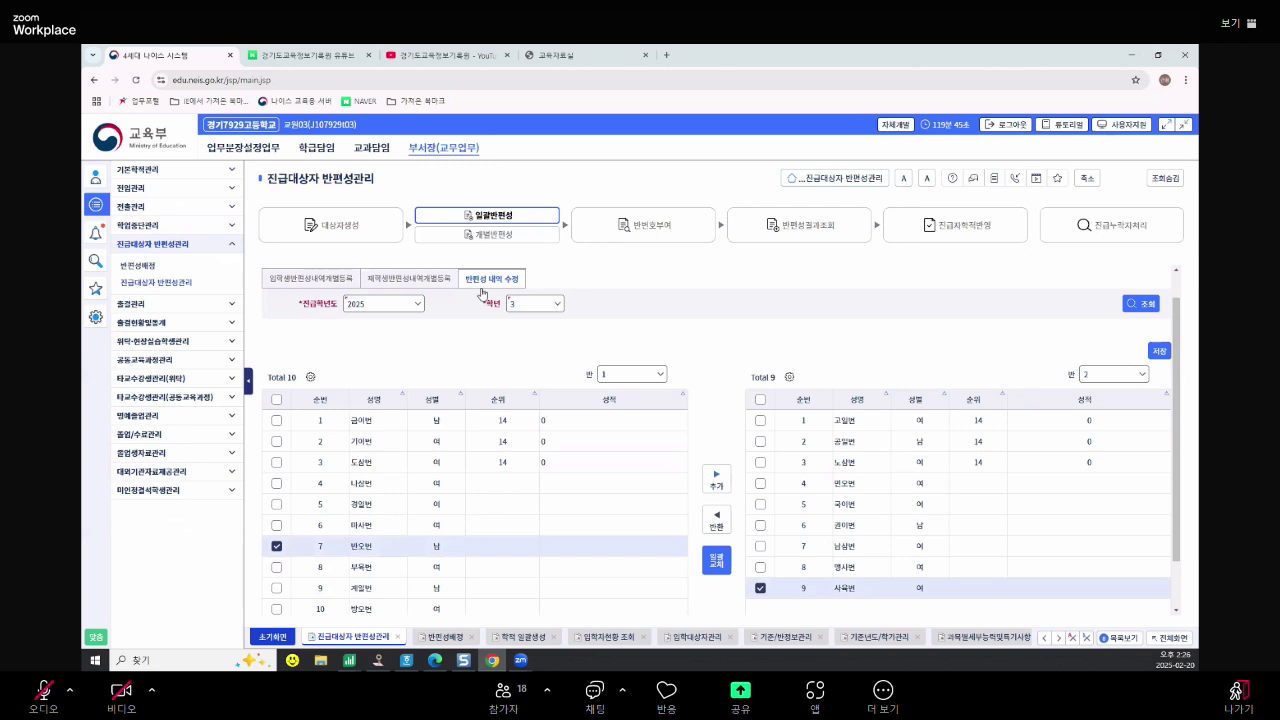
Revisit the individual registration lists for enrolled students and entrants, and view the 대상자생성 stage
left_click(428, 285)
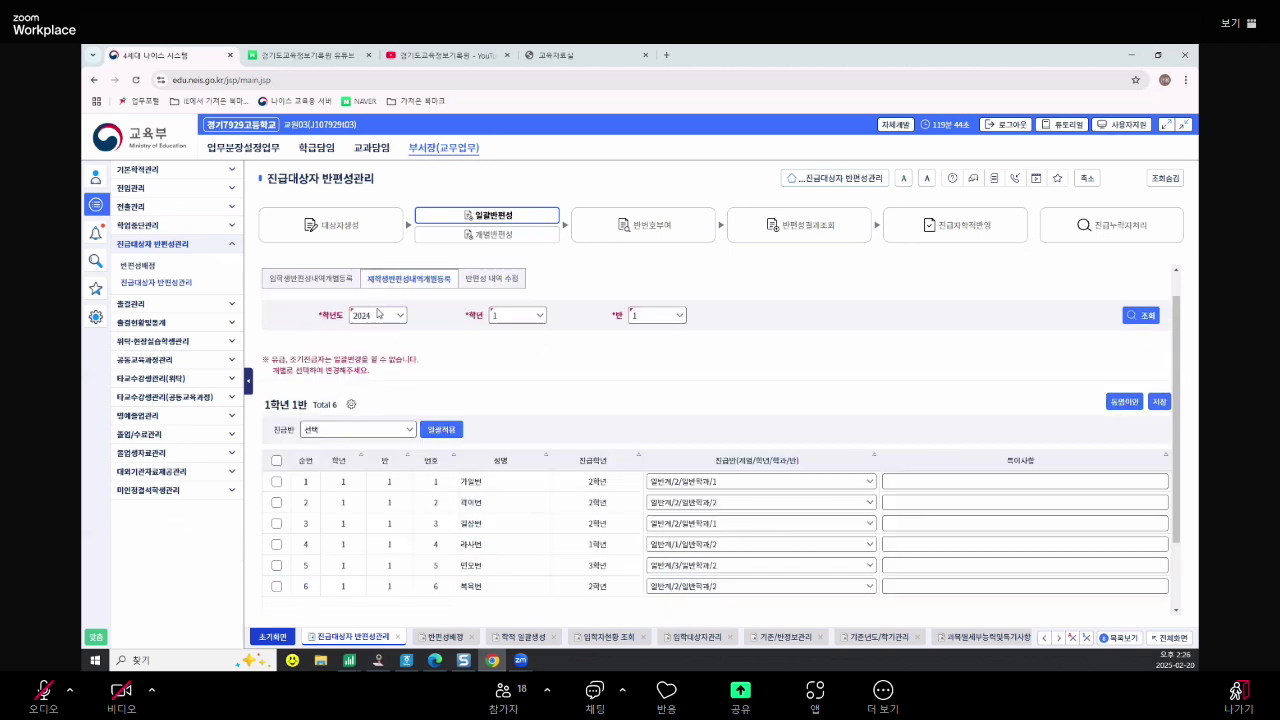
left_click(507, 217)
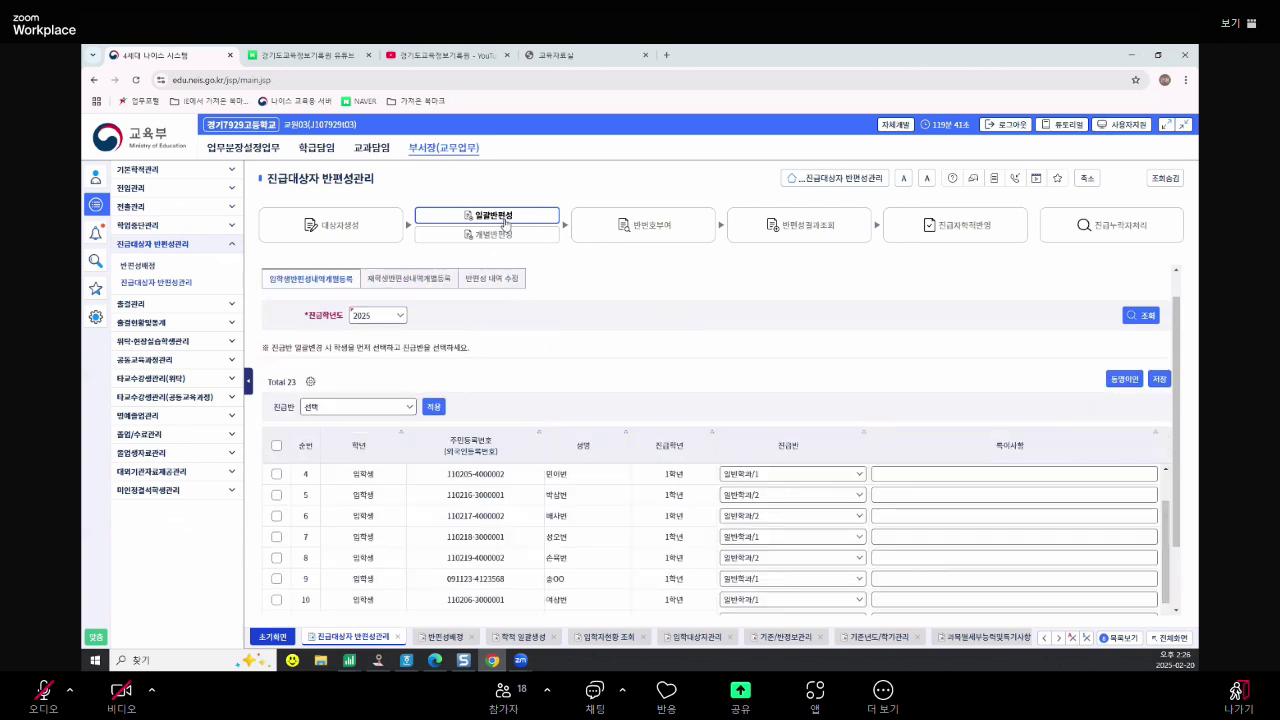
left_click(394, 237)
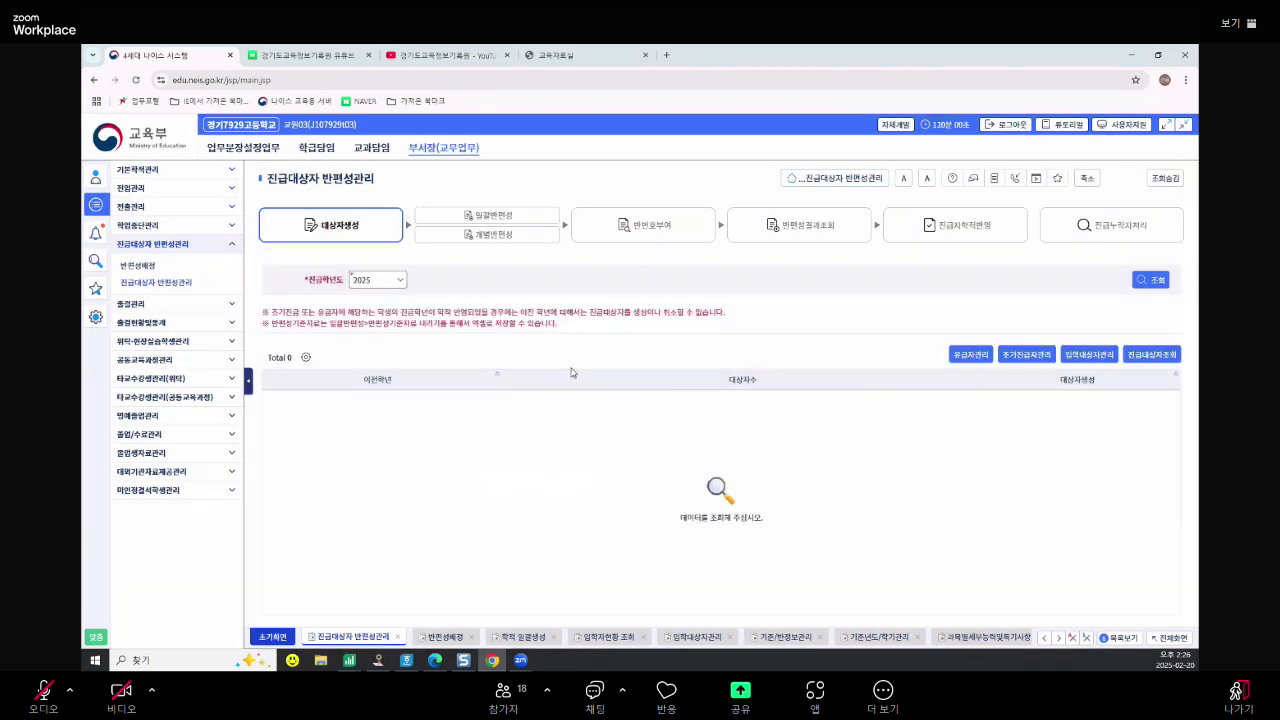
Reopen the 일괄반편성 stage with 성적 as the 반편성기준 and collapse its guidance notes
left_click(466, 219)
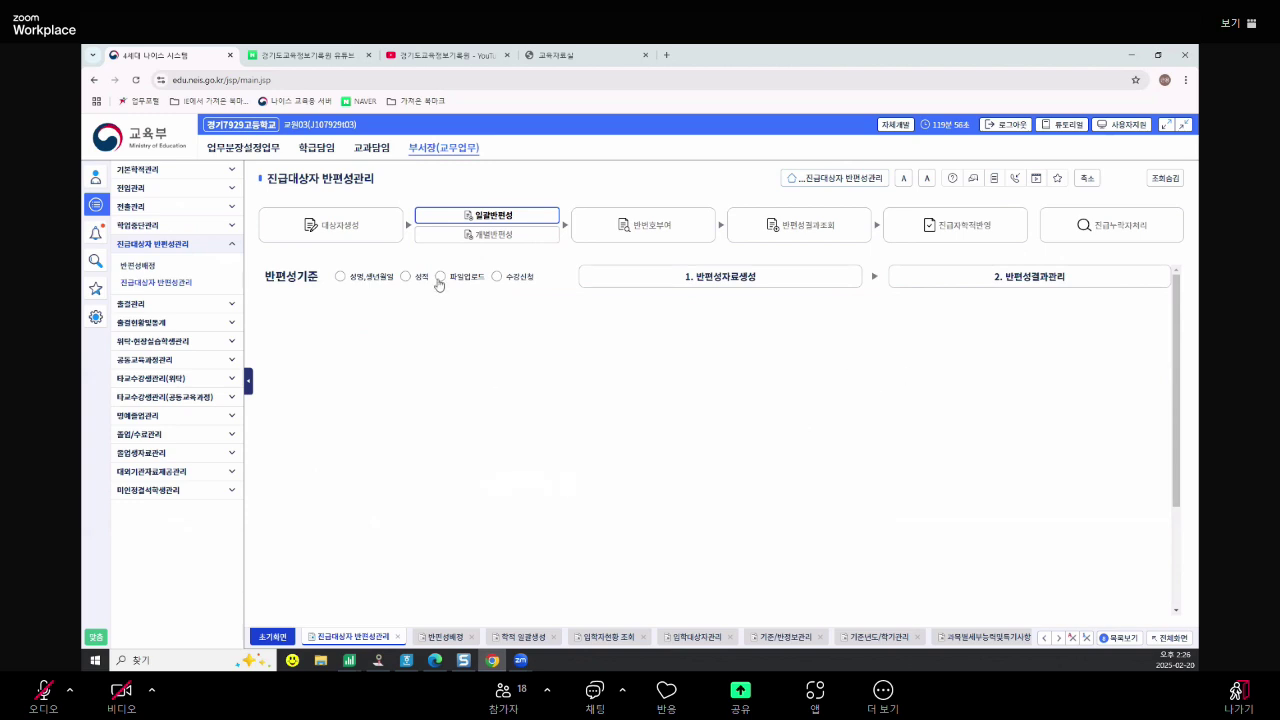
left_click(406, 277)
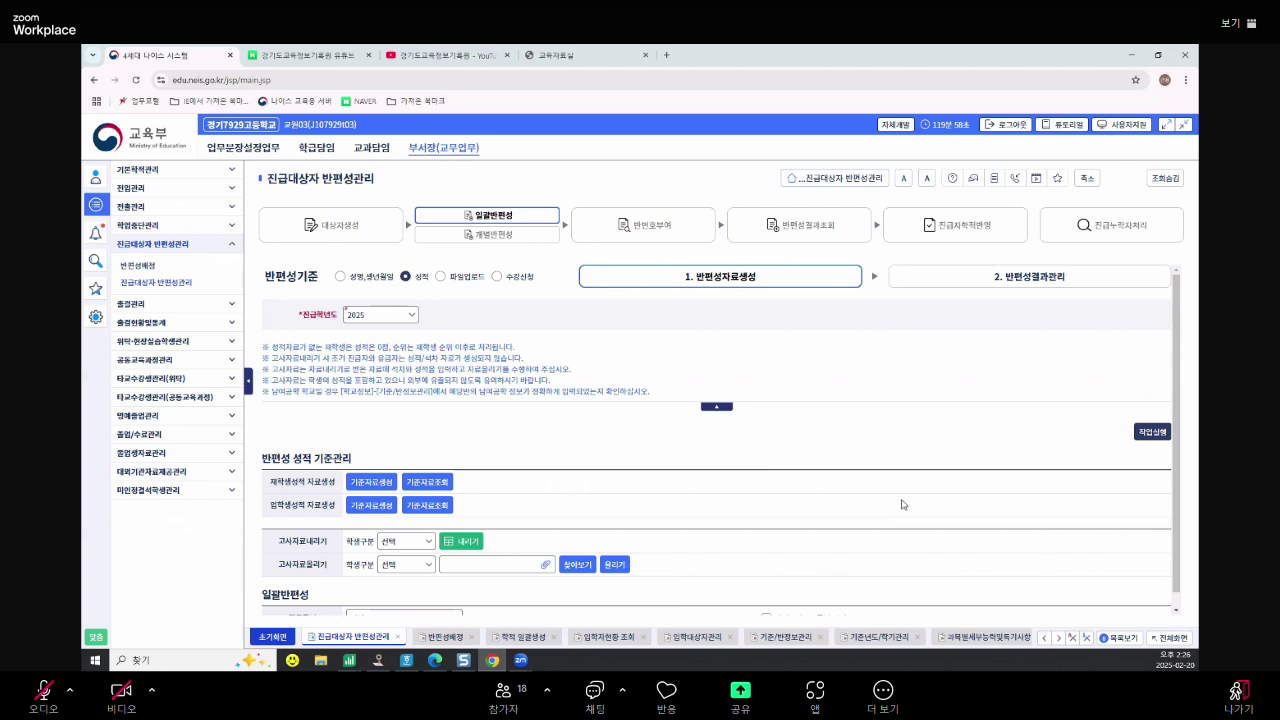
scroll(809, 501, "down", 1)
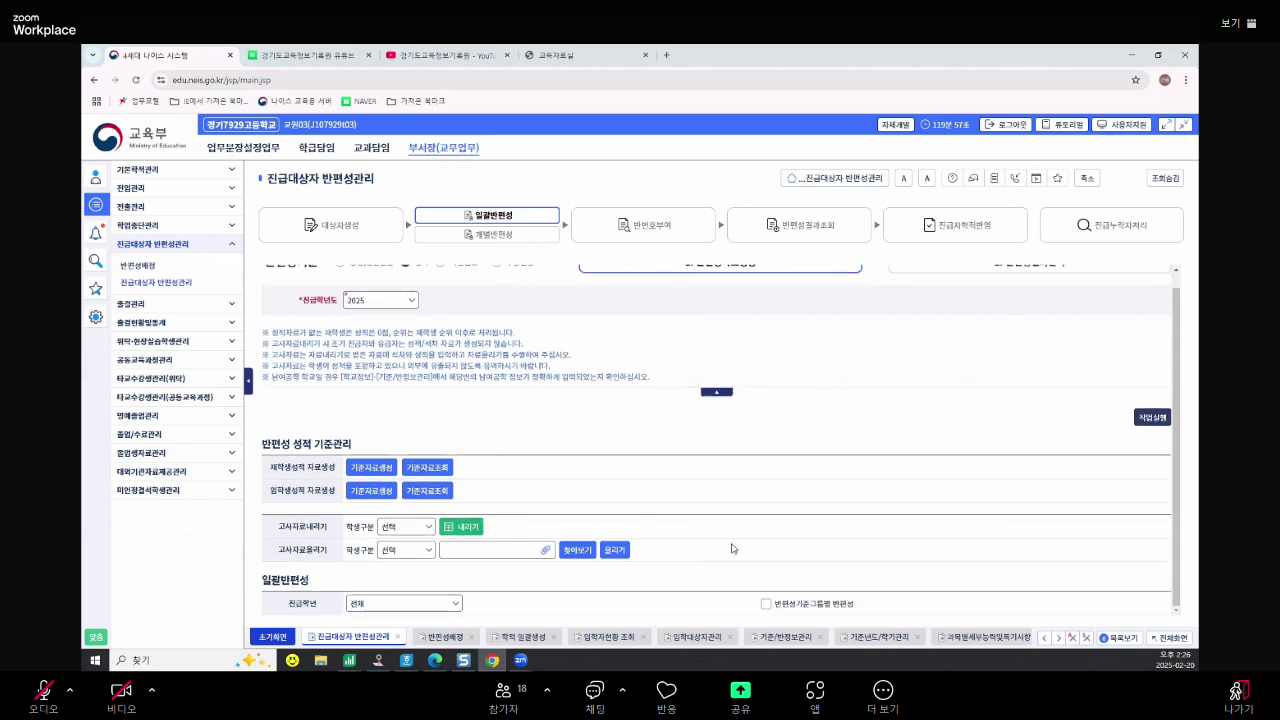
left_click(716, 391)
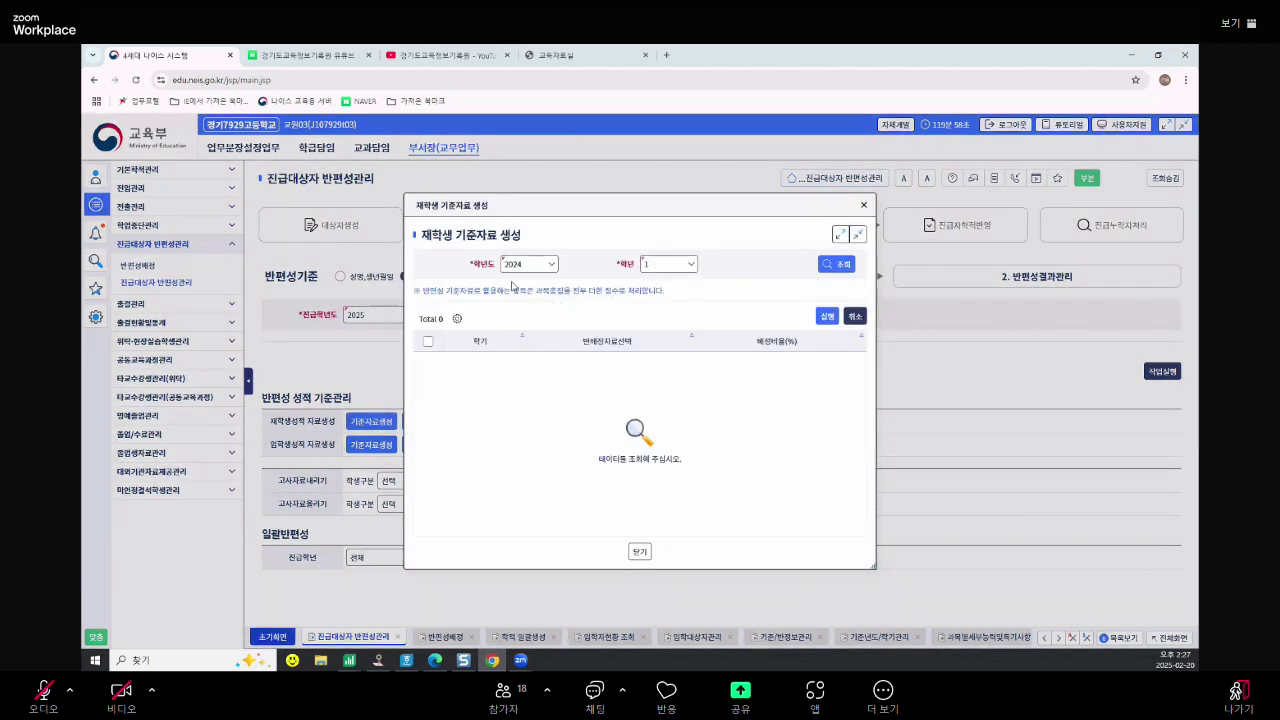
Query 2024 학년 1 in 재학생 기준자료 생성 and regenerate the criteria data from the 학기말 rows of semesters 1 and 2
left_click(832, 268)
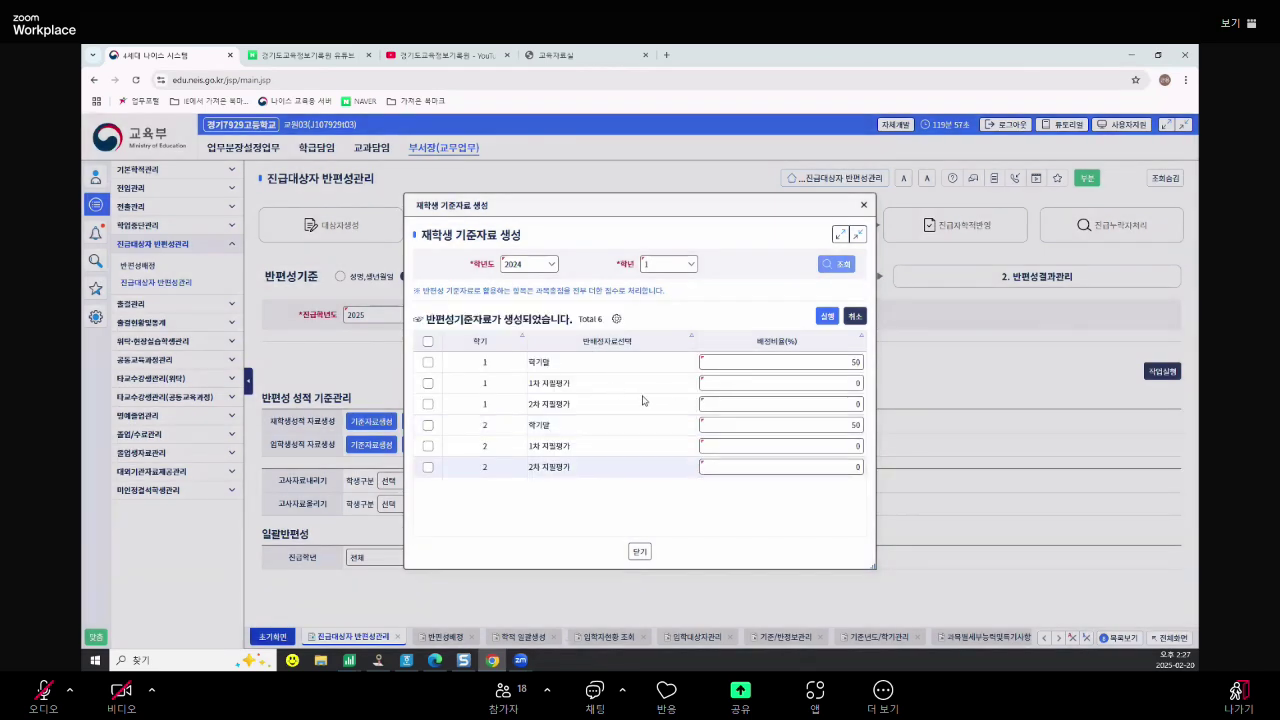
left_click(428, 362)
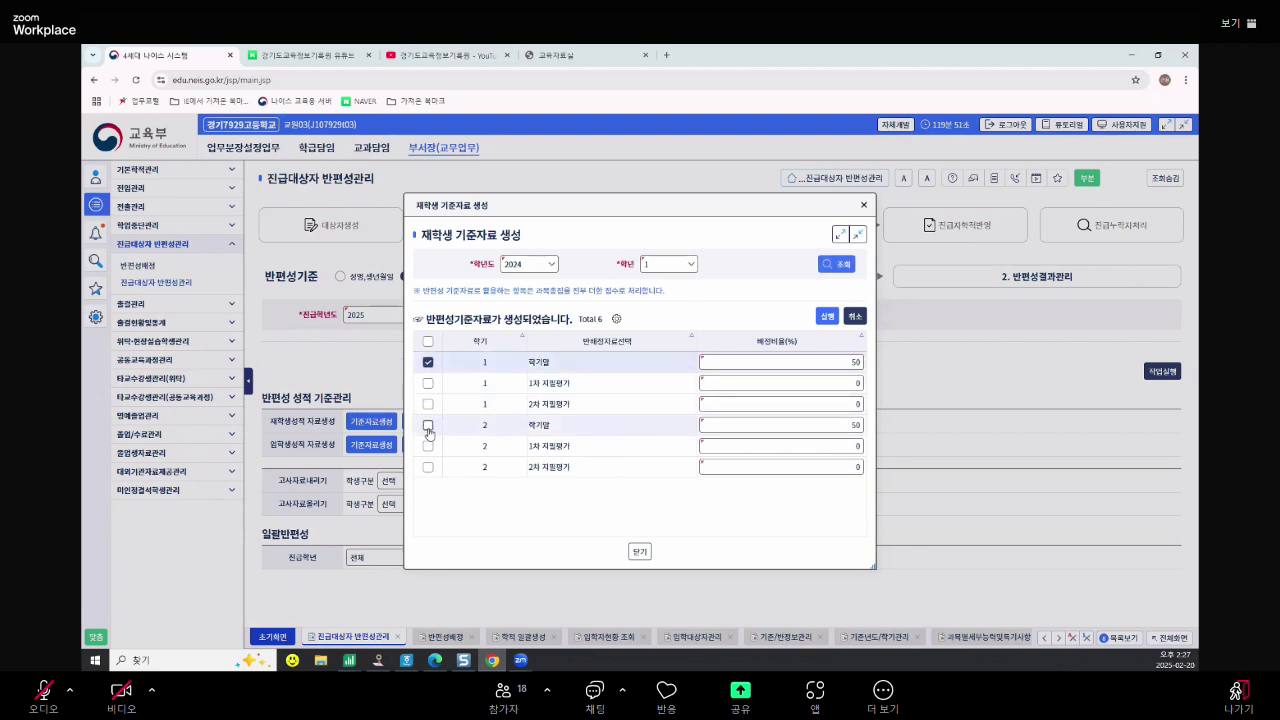
left_click(428, 425)
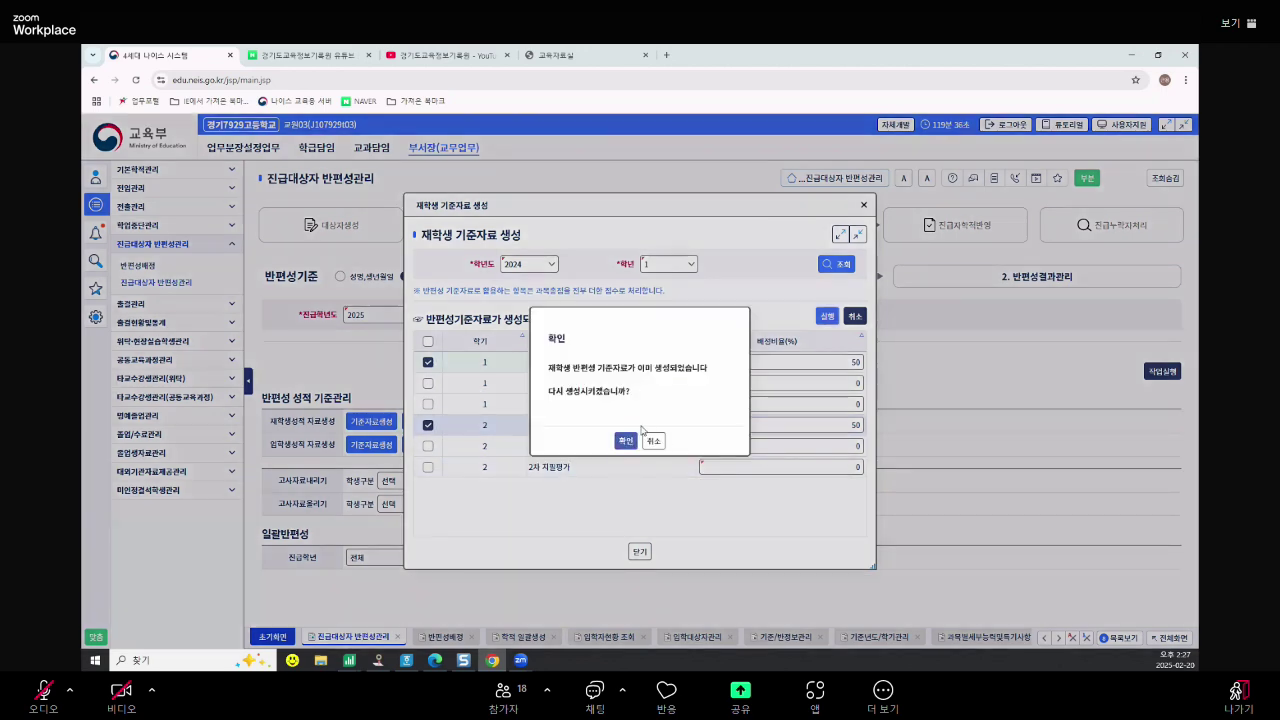
left_click(625, 440)
left_click(640, 429)
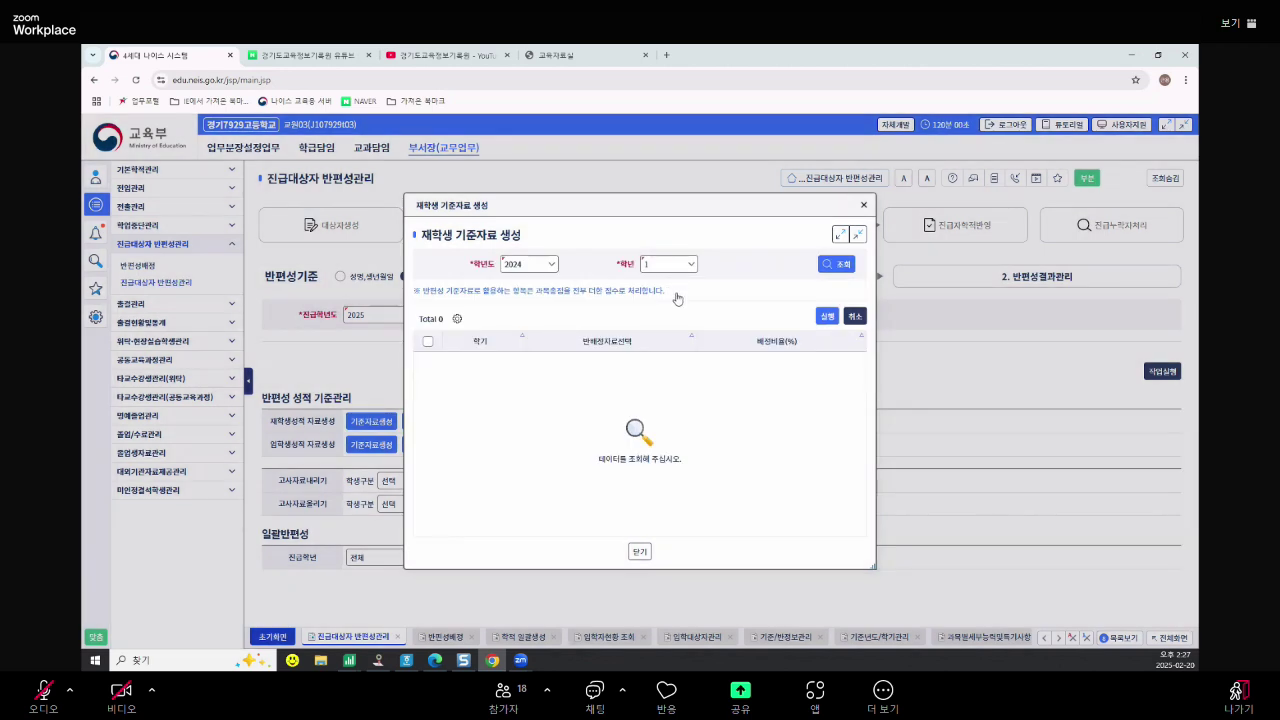
Query the criteria data for 2024 학년 2 and select the 학기말 rows of both semesters
left_click(668, 264)
left_click(675, 298)
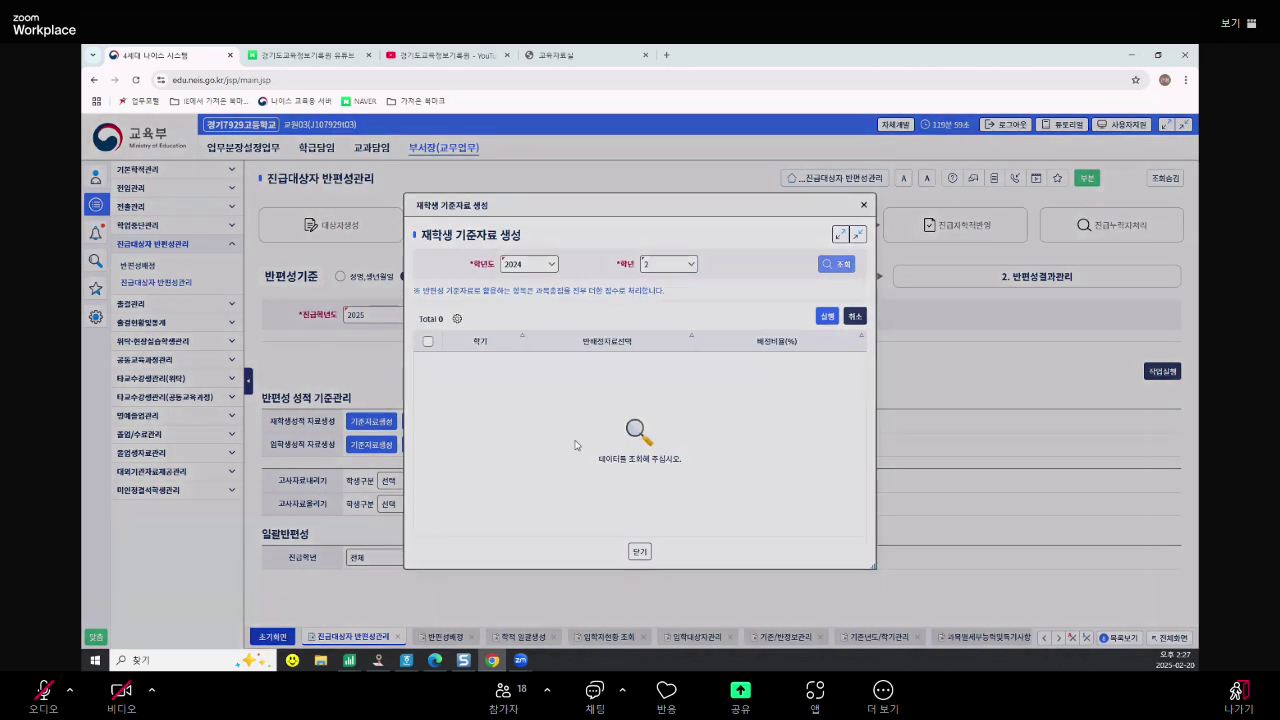
left_click(428, 362)
left_click(428, 425)
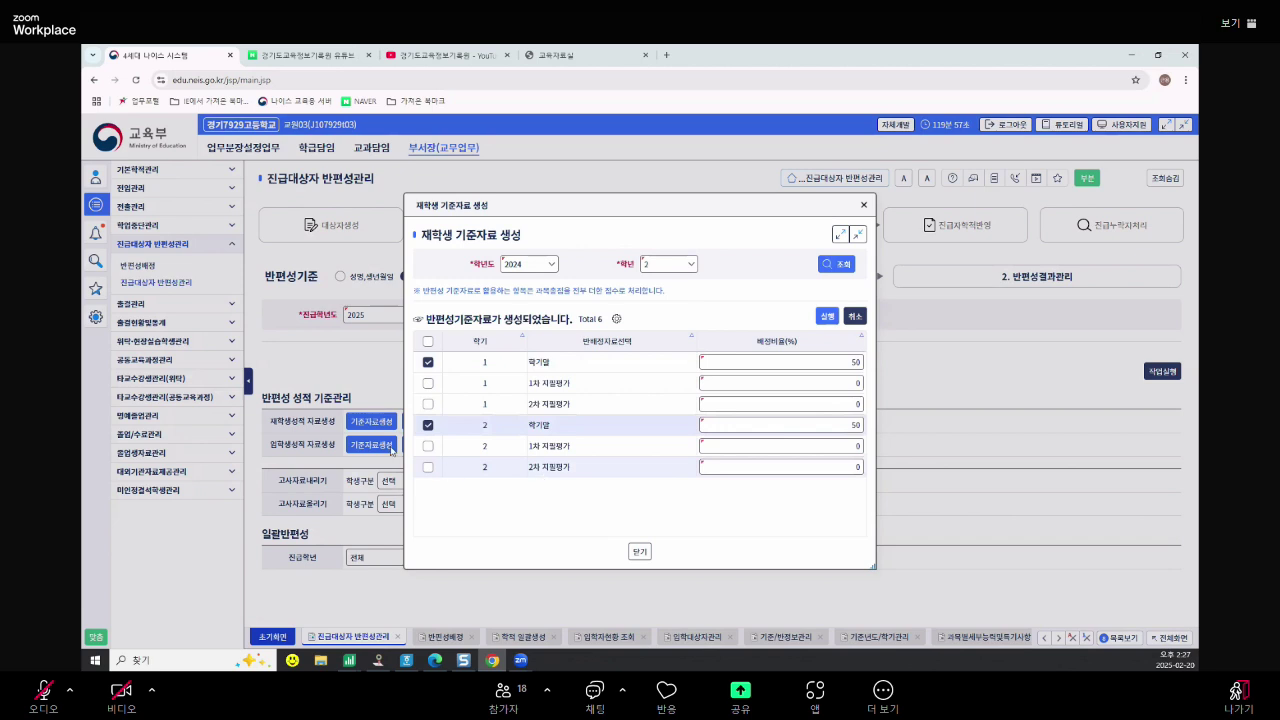
Try basing the 학년 2 criteria only on the semester 2 학기말 row with a 배정비율 of 100%
left_click(428, 362)
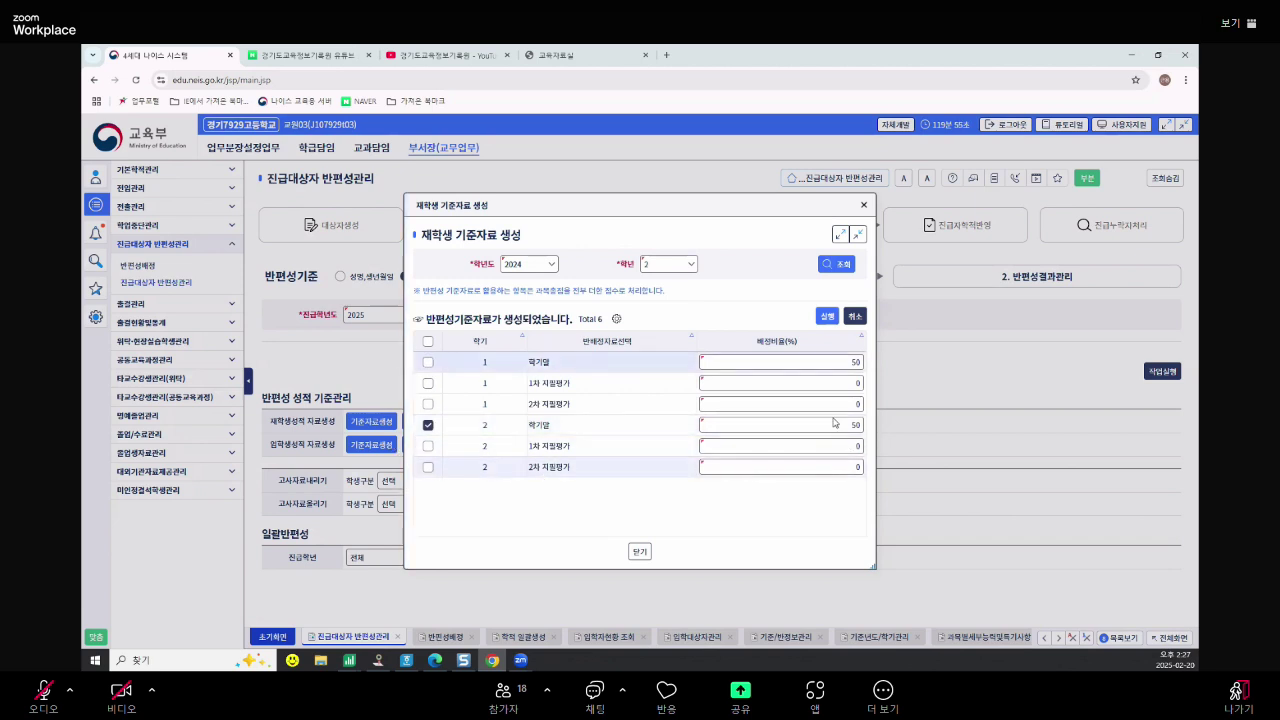
type("100")
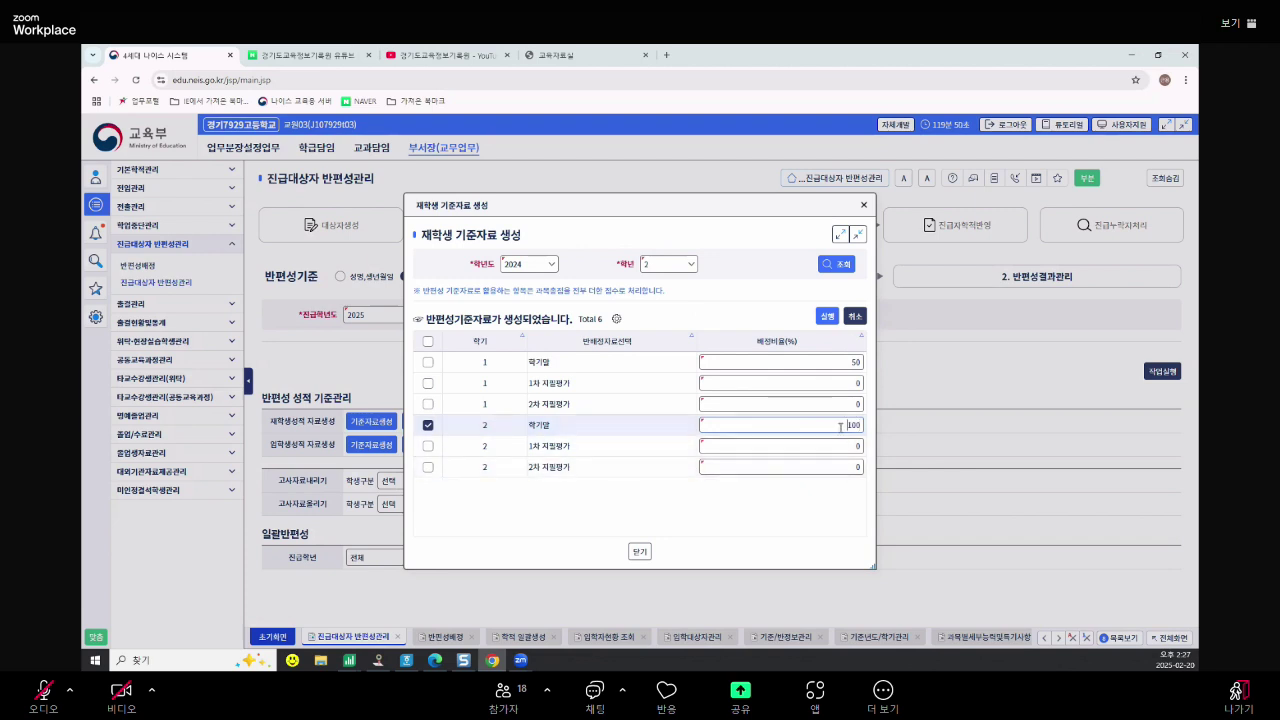
left_click(838, 486)
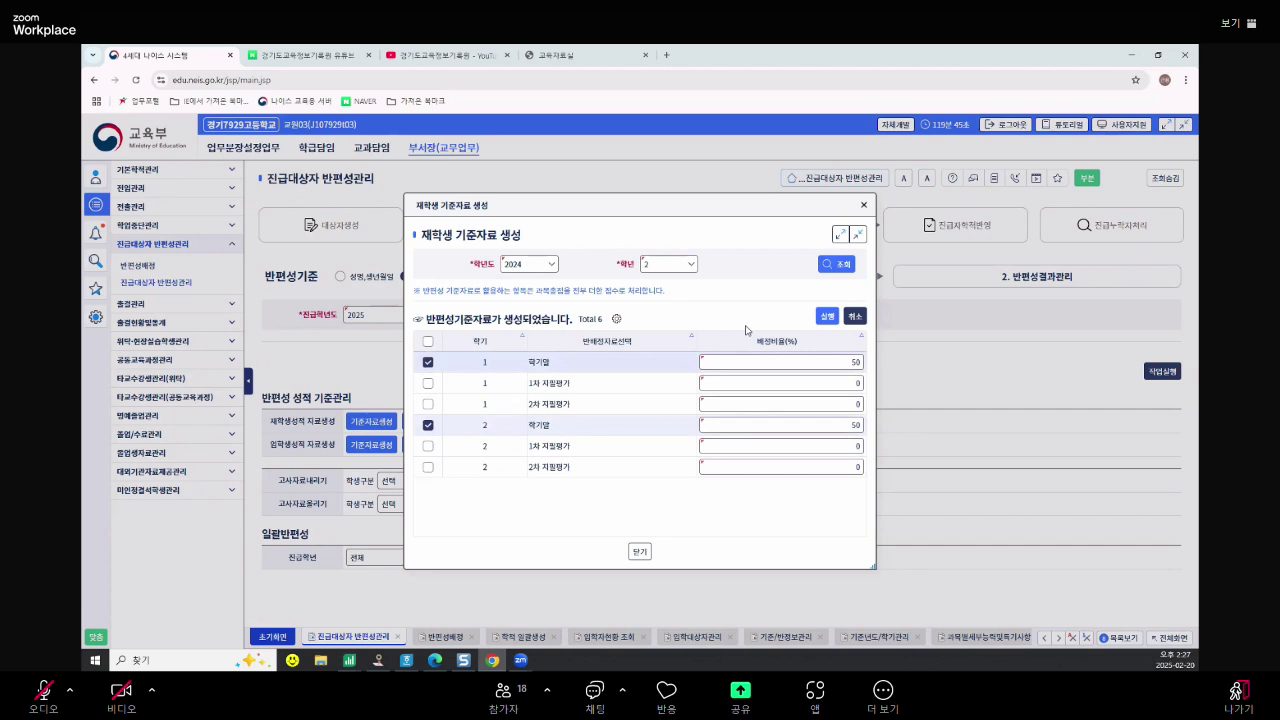
Regenerate the 학년 2 criteria data from both 학기말 rows at 50% each
left_click(826, 318)
left_click(622, 441)
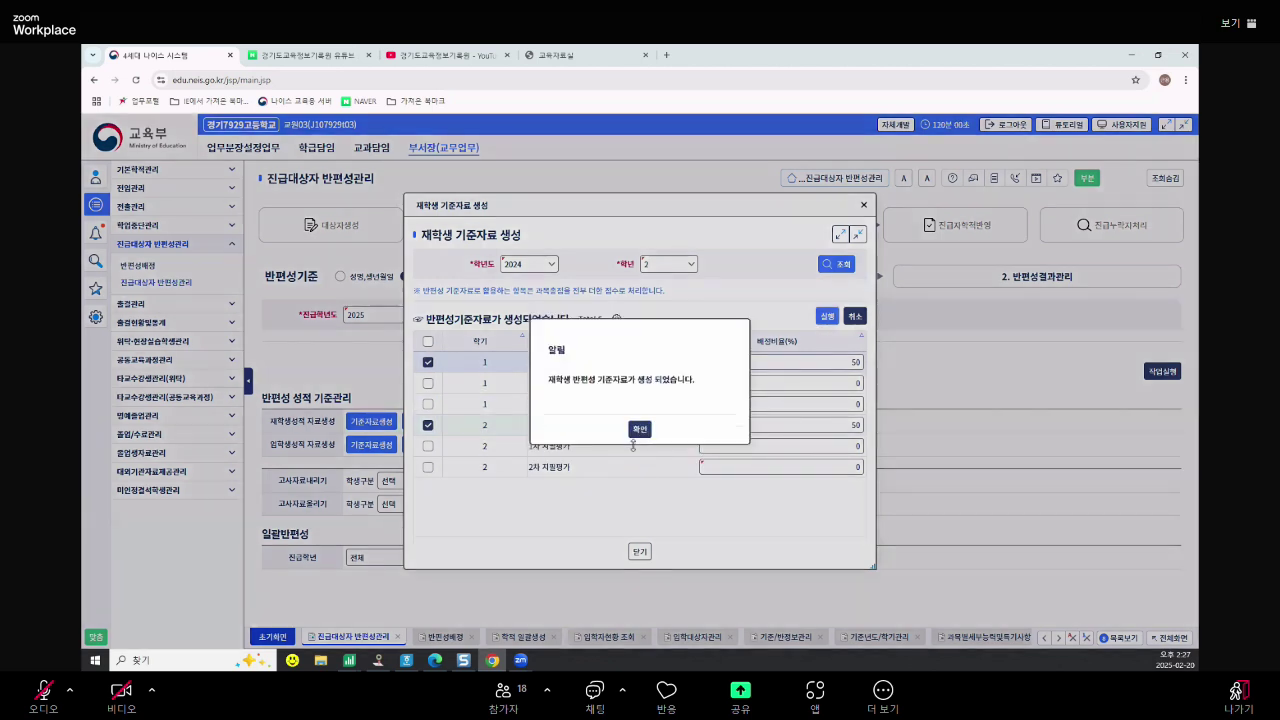
key("Return")
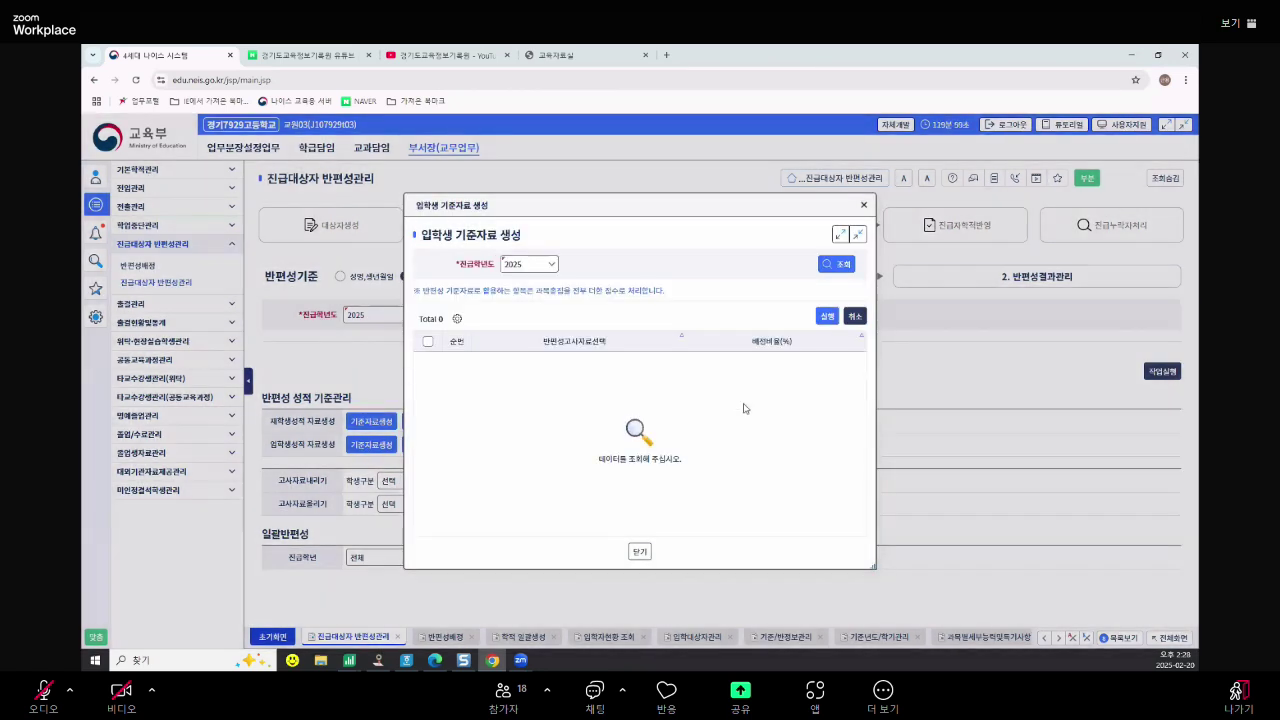
Query 진급학년도 2025 in 입학생 기준자료 생성, select all rows and regenerate the entrants' criteria data
left_click(835, 263)
left_click(428, 341)
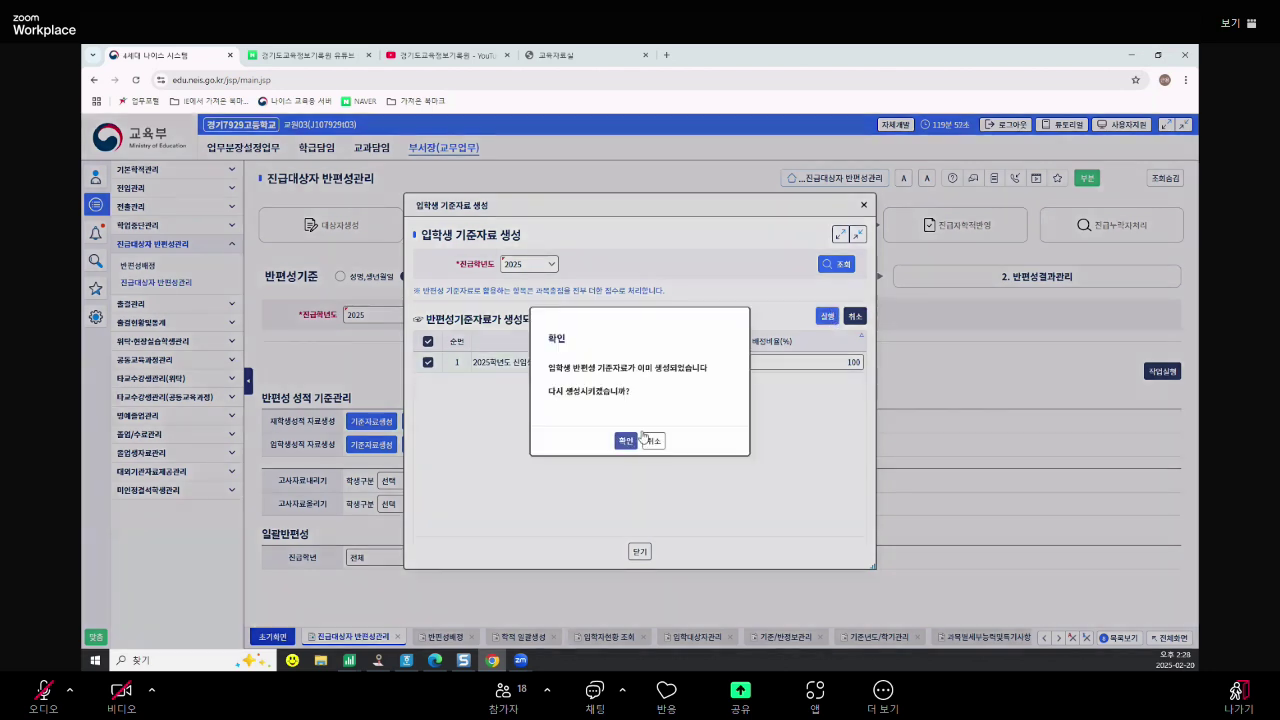
key("Return")
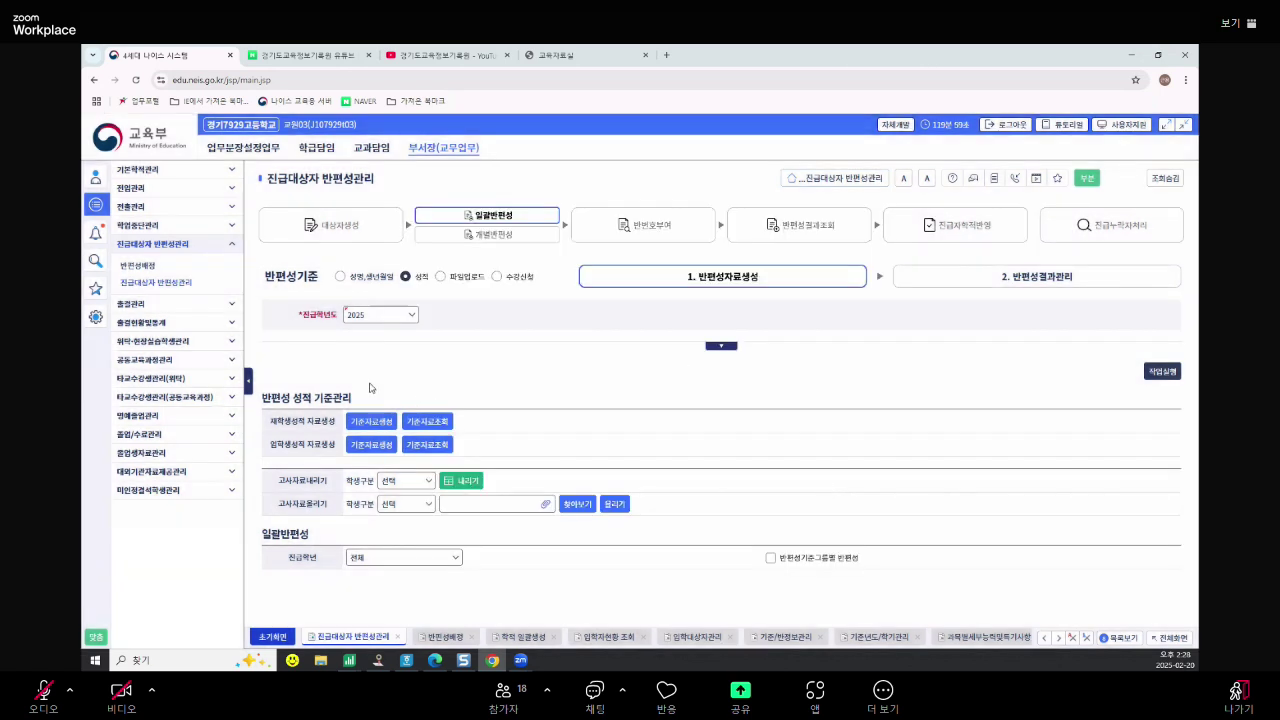
Open the enrolled students' criteria report and review the 2025 학년 2 ranks and scores
left_click(430, 420)
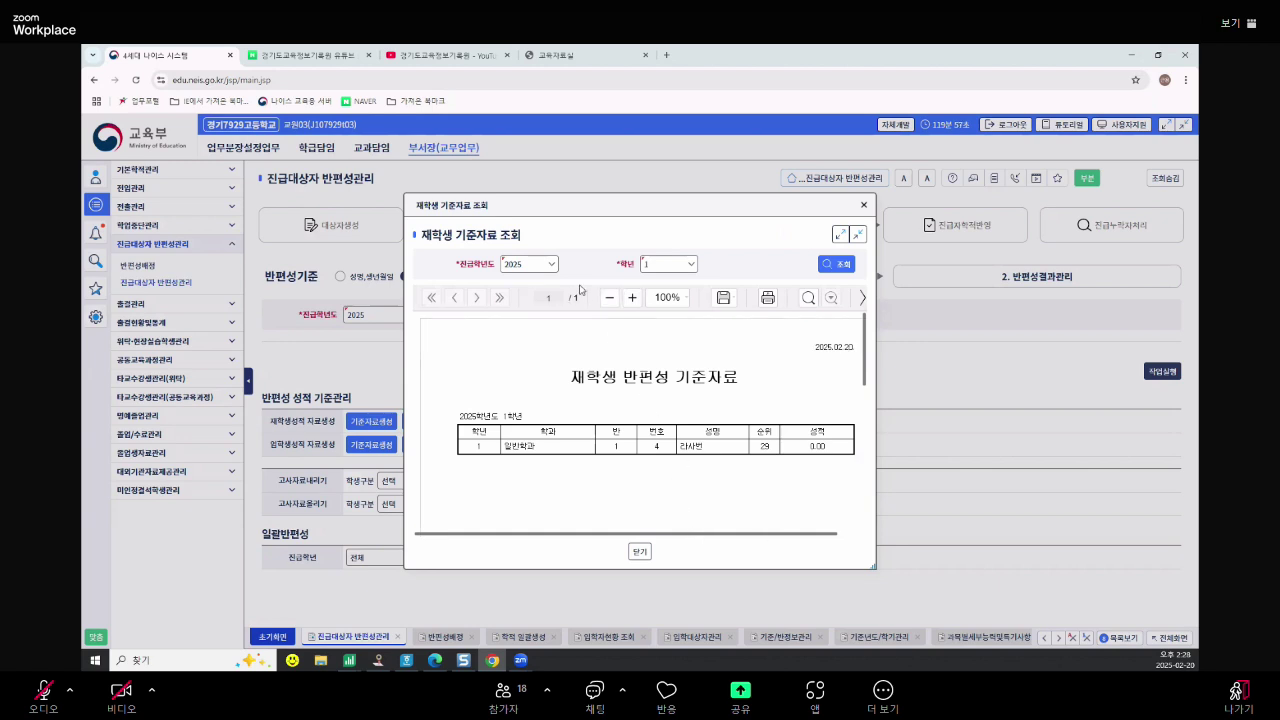
left_click(676, 265)
left_click(668, 296)
left_click(836, 264)
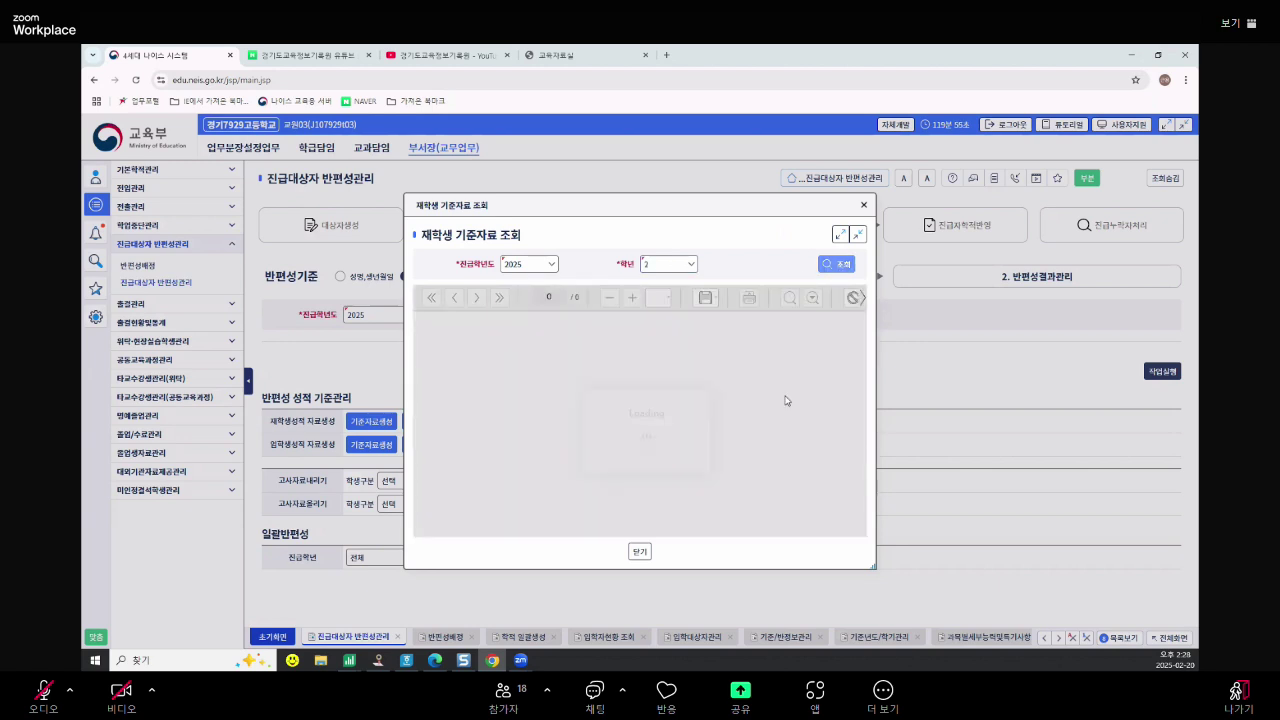
scroll(660, 431, "down", 3)
scroll(700, 425, "up", 3)
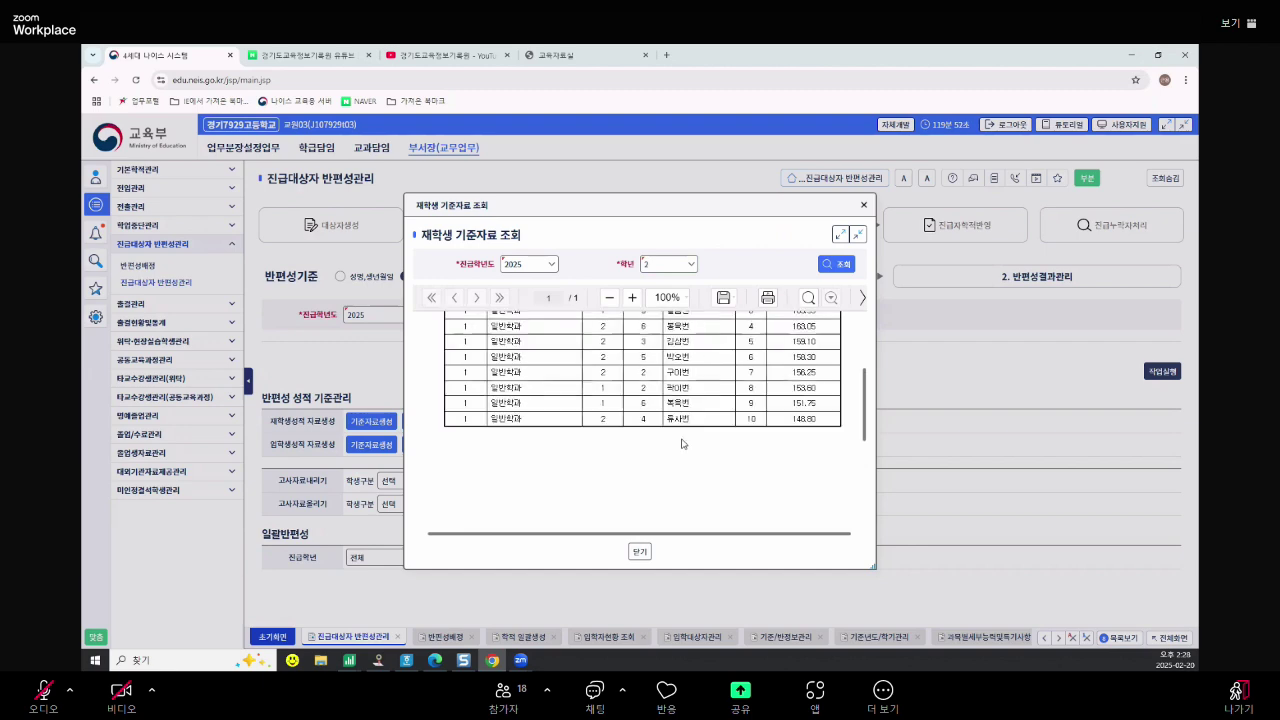
Query the enrolled students' criteria report for 2025 학년 3 and look through it
left_click(674, 265)
left_click(675, 317)
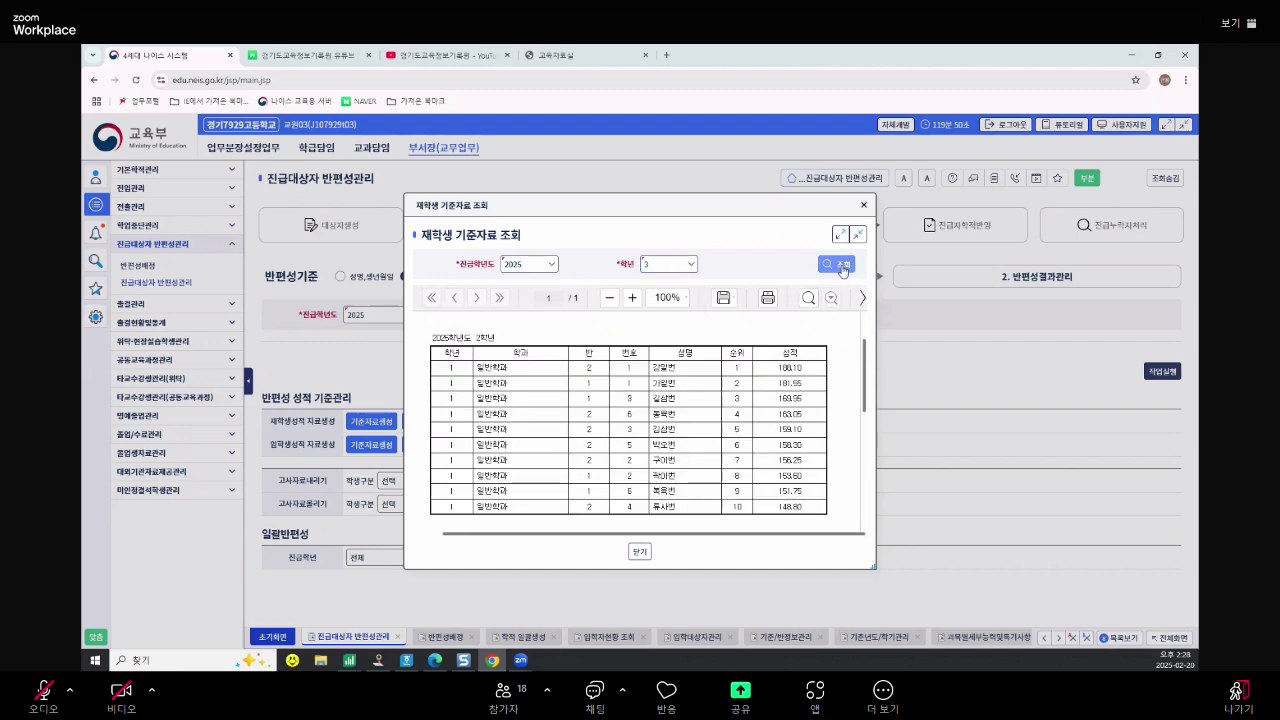
left_click(836, 264)
scroll(647, 352, "down", 5)
scroll(700, 506, "up", 3)
Query the enrolled students' criteria report for 학년 1 again, examine it and close the report
left_click(538, 270)
left_click(666, 264)
left_click(666, 264)
left_click(668, 285)
left_click(828, 266)
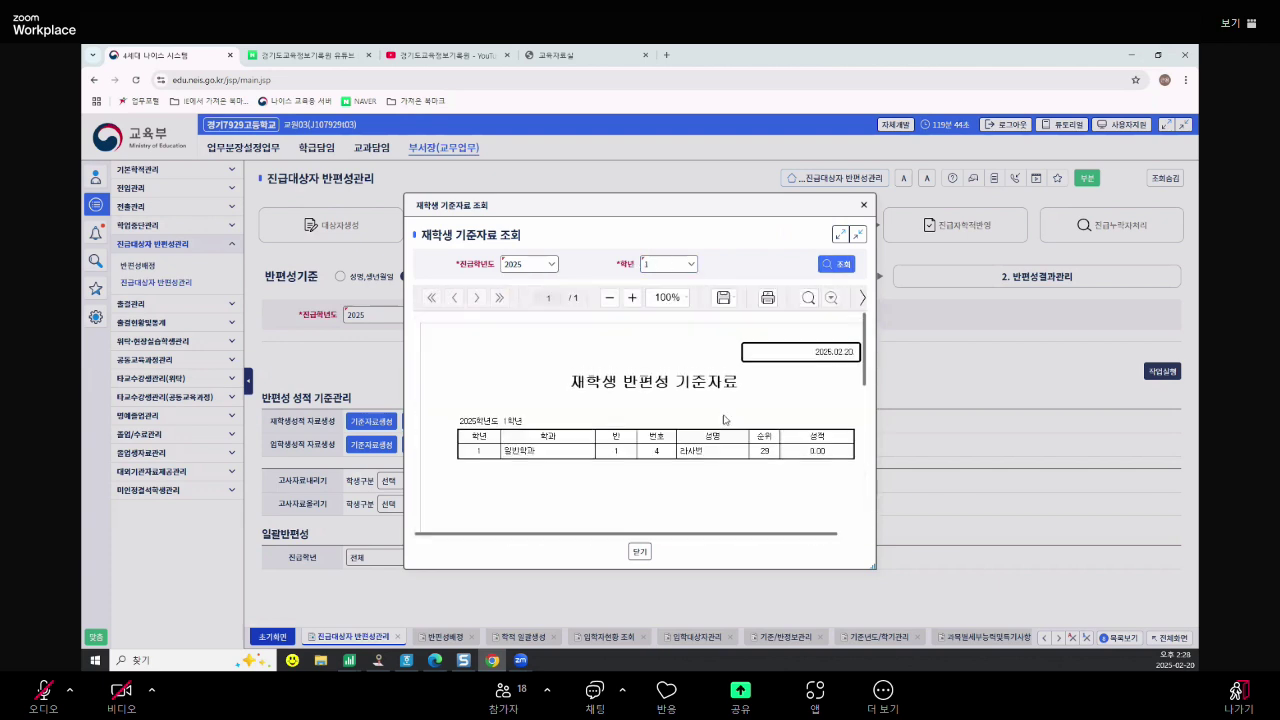
left_click_drag(727, 406, 722, 424)
left_click_drag(730, 490, 764, 407)
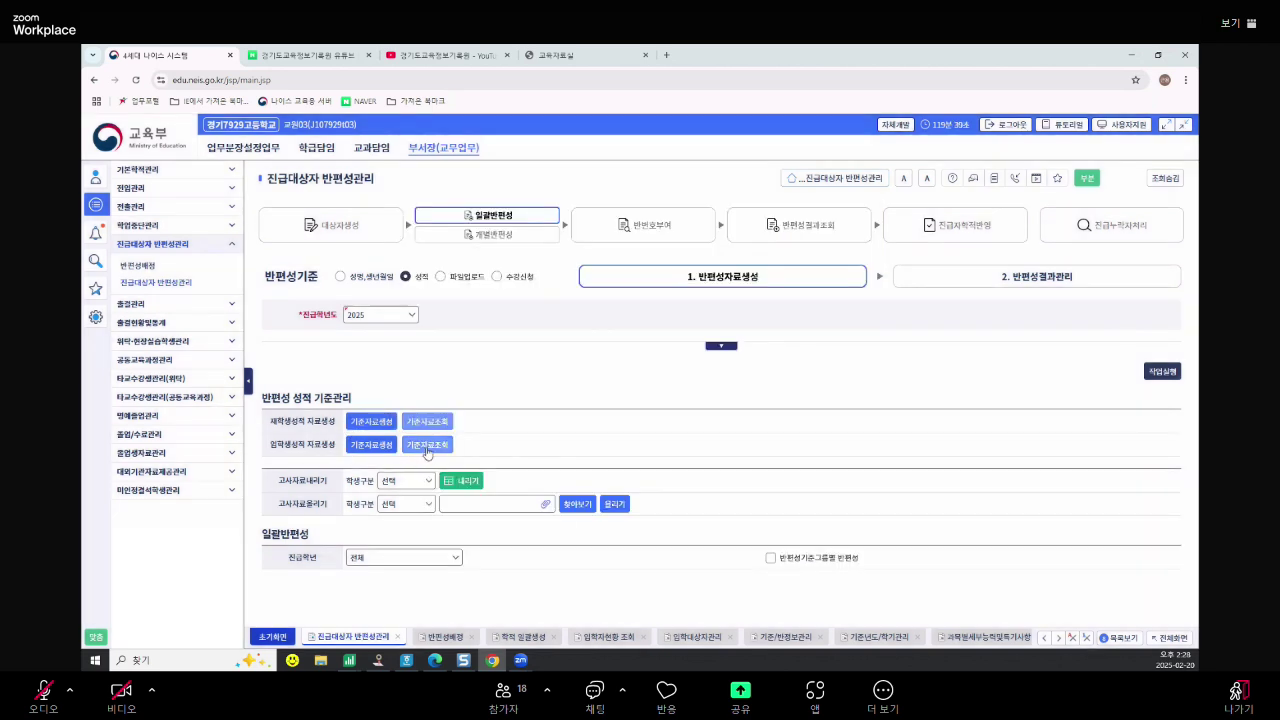
Open the 2025 entrants' criteria report, read through the ranks and scores, and close it
left_click(427, 445)
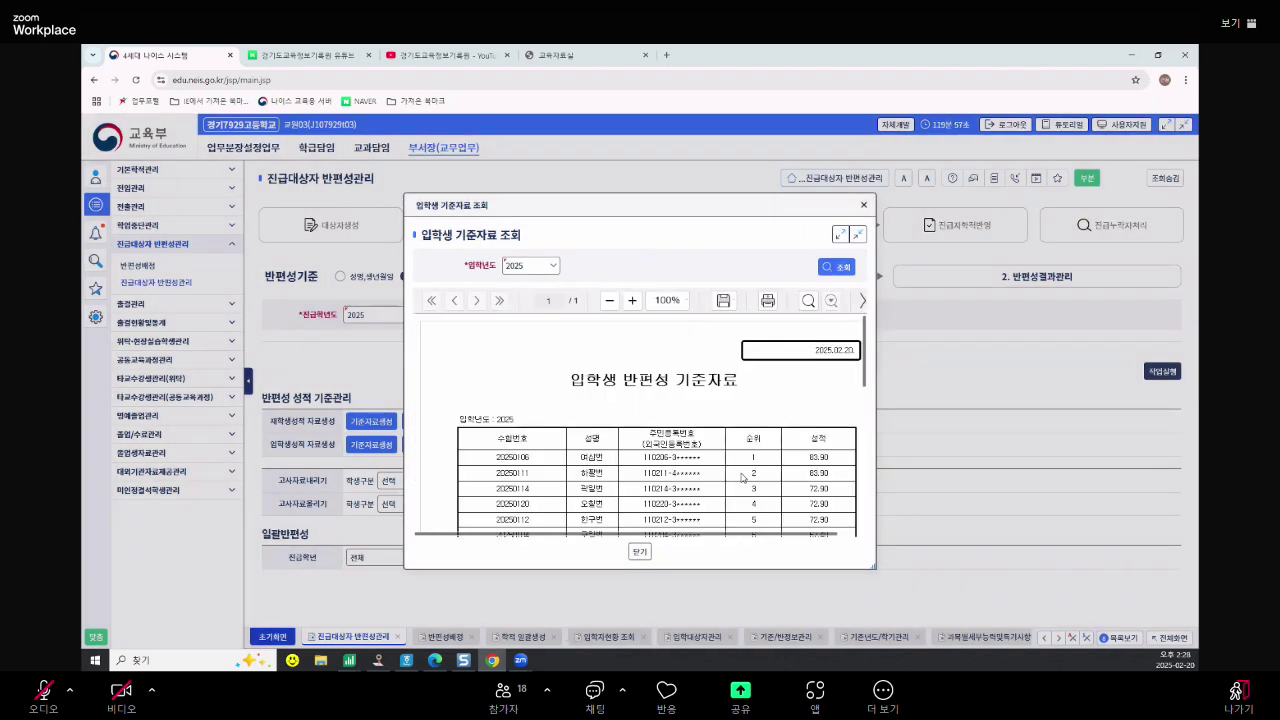
scroll(688, 413, "down", 5)
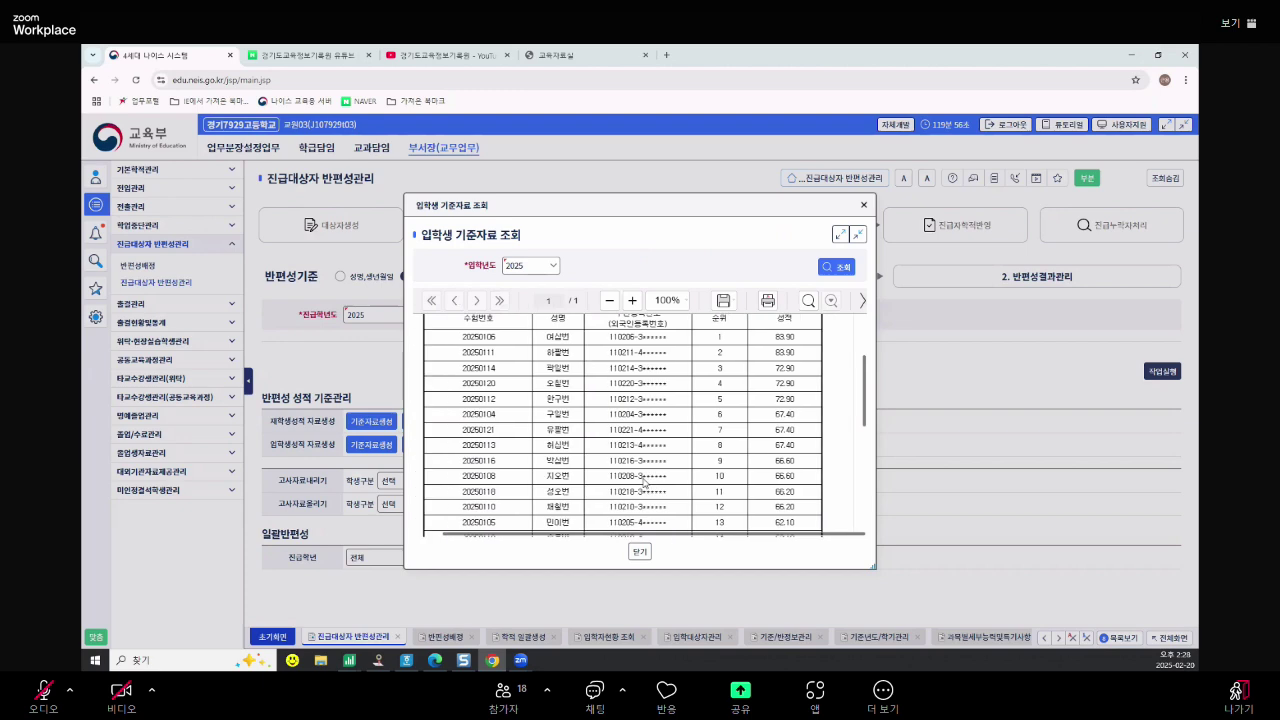
scroll(746, 430, "up", 2)
scroll(746, 430, "down", 5)
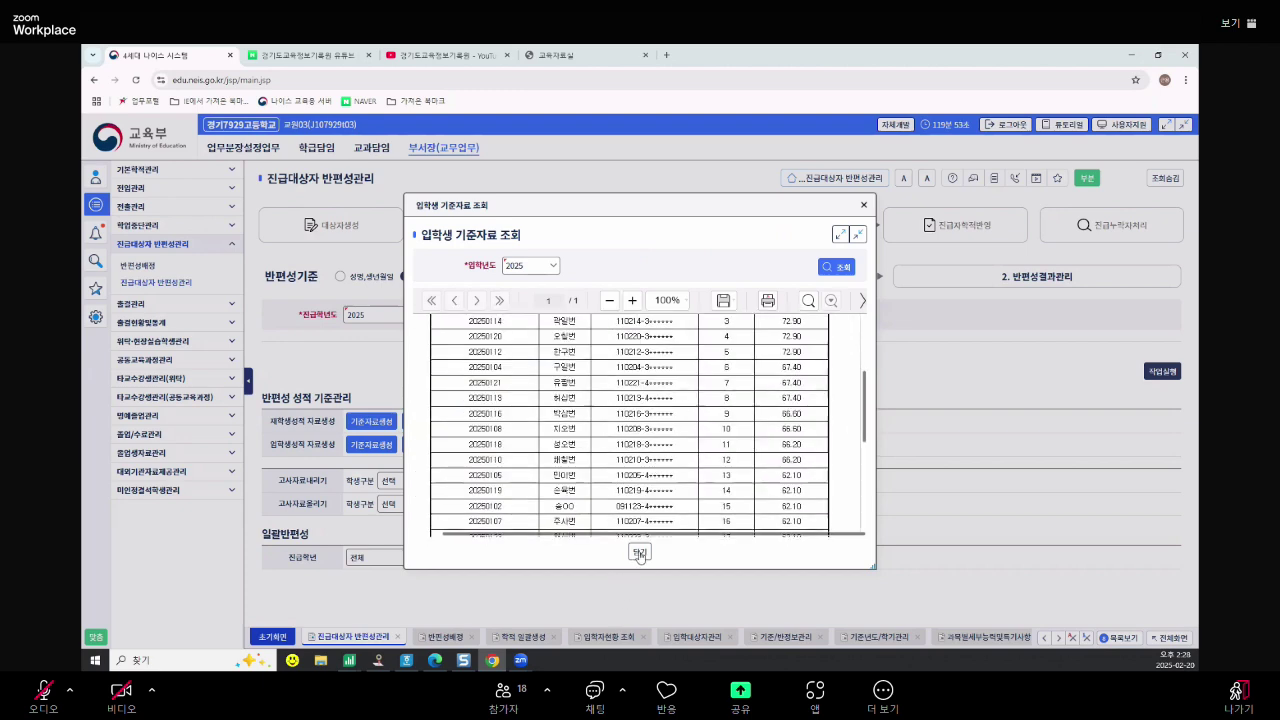
left_click(639, 551)
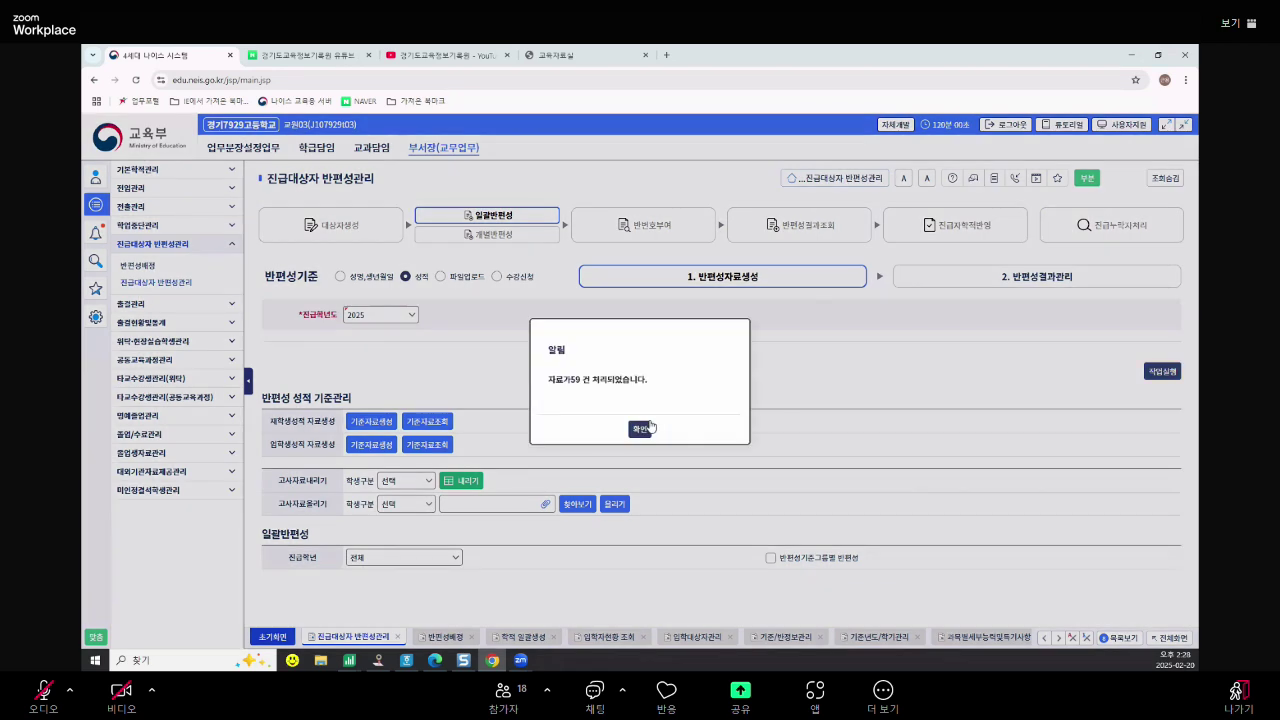
Run the 성적-based bulk assignment for 2025 with 진급학년 전체 and list the entrants' assigned classes in 반편성결과관리
left_click(641, 429)
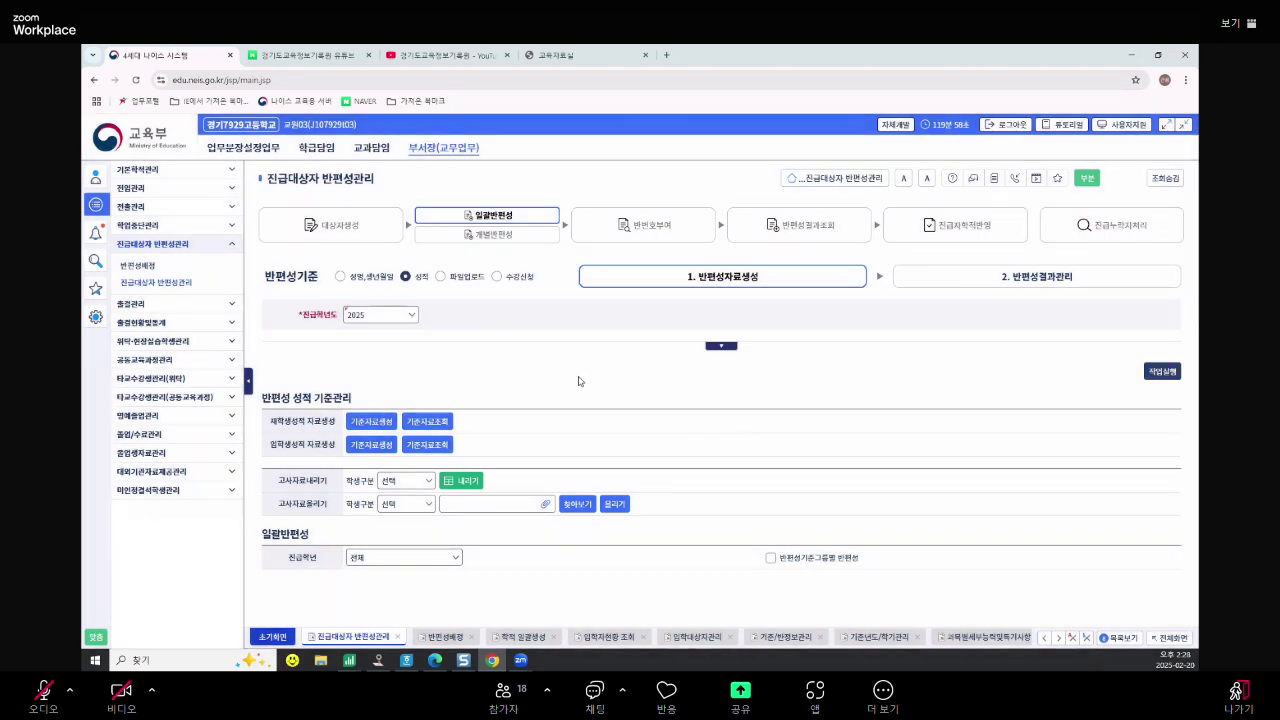
left_click(1052, 270)
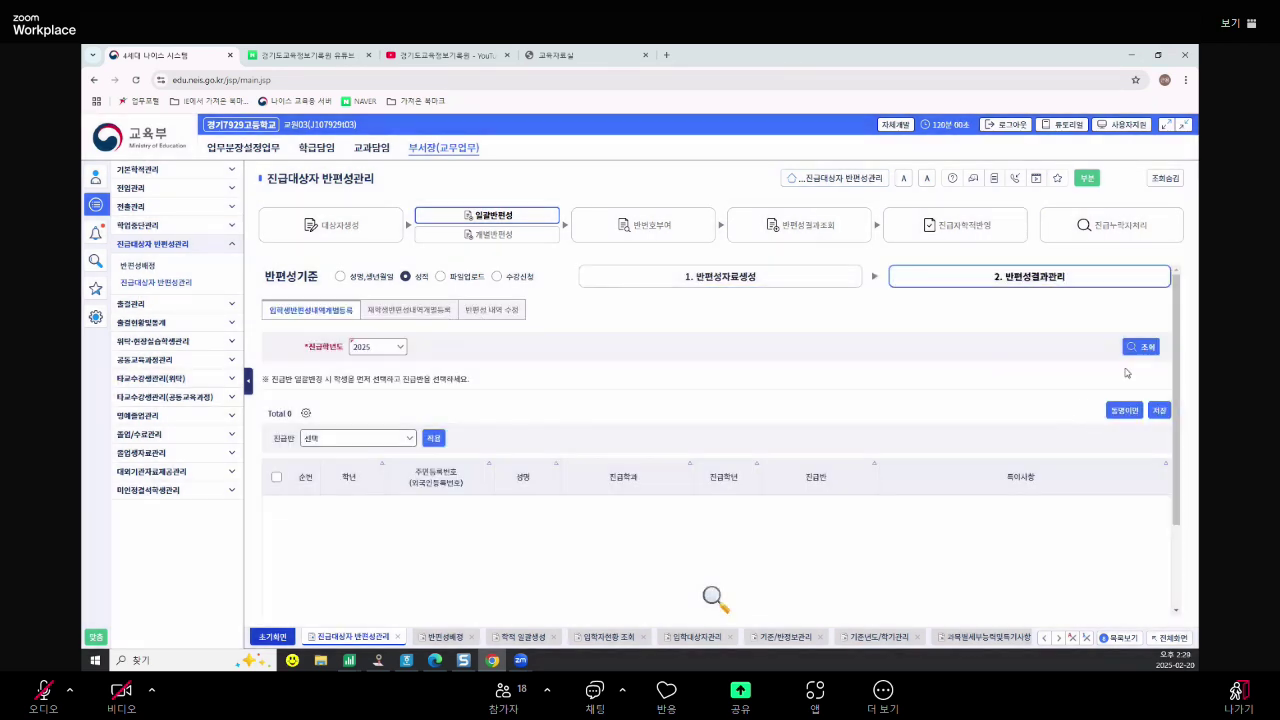
left_click(1143, 348)
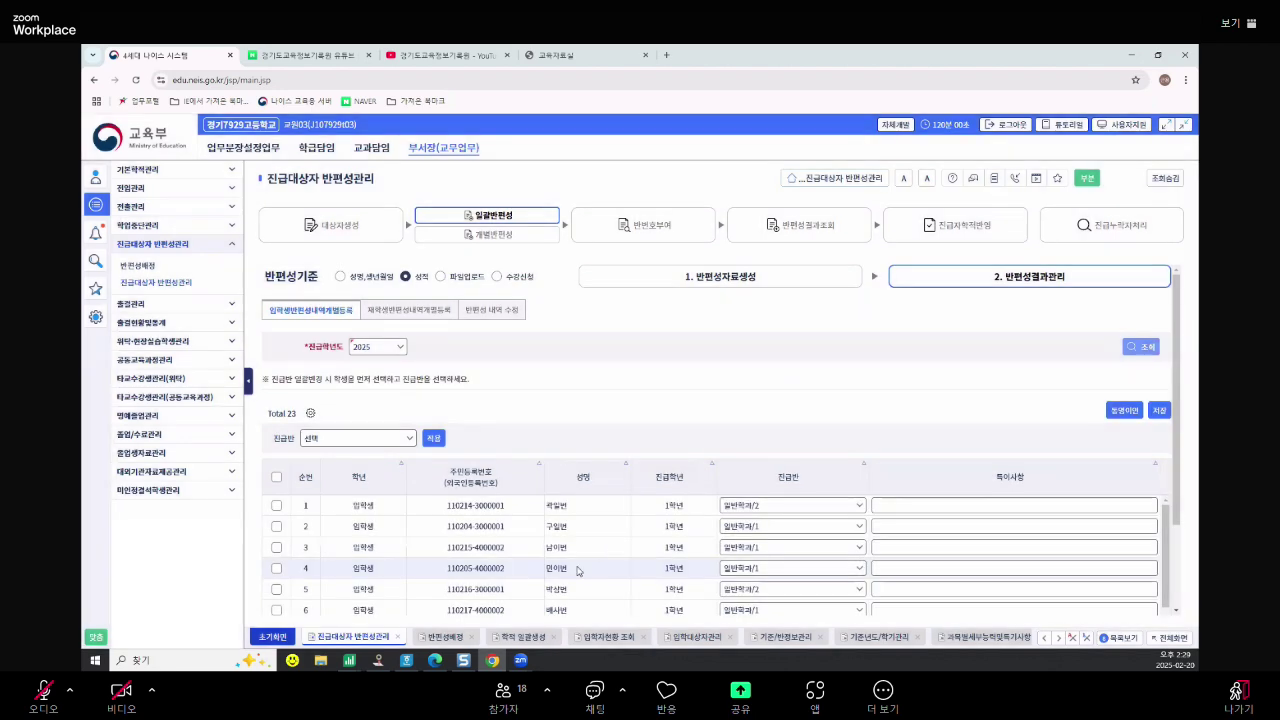
scroll(615, 545, "down", 3)
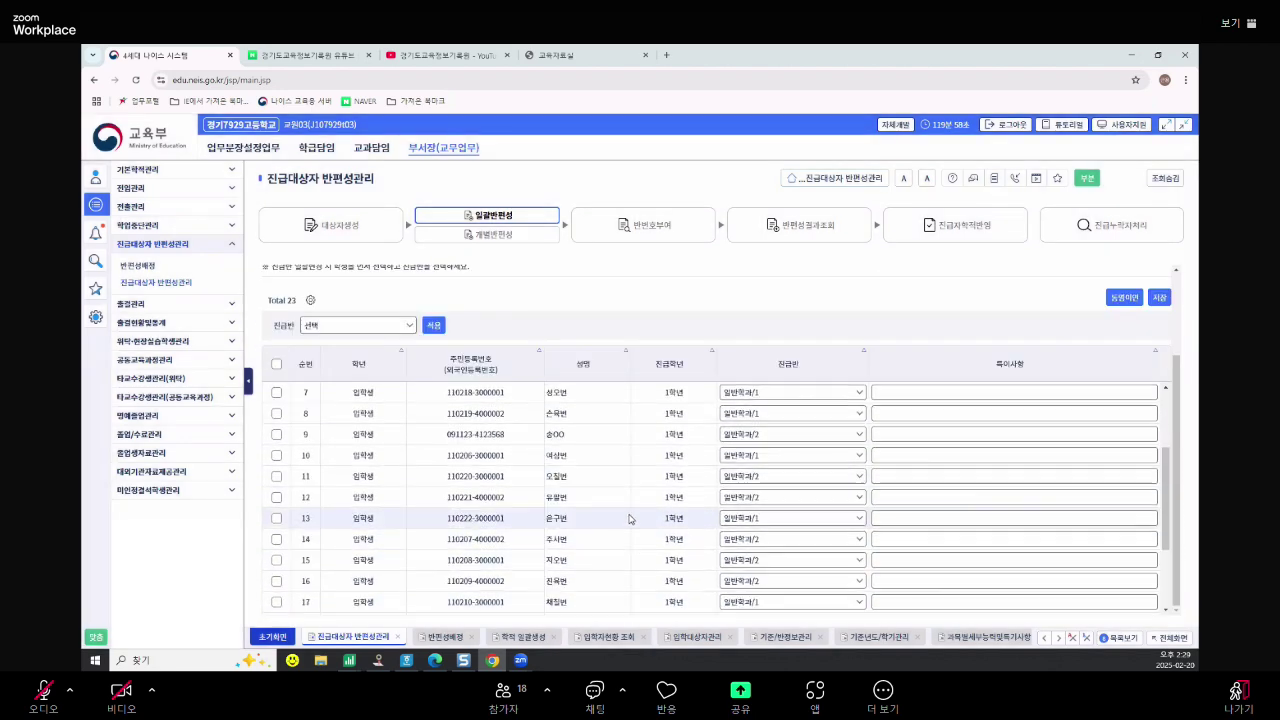
scroll(625, 510, "up", 3)
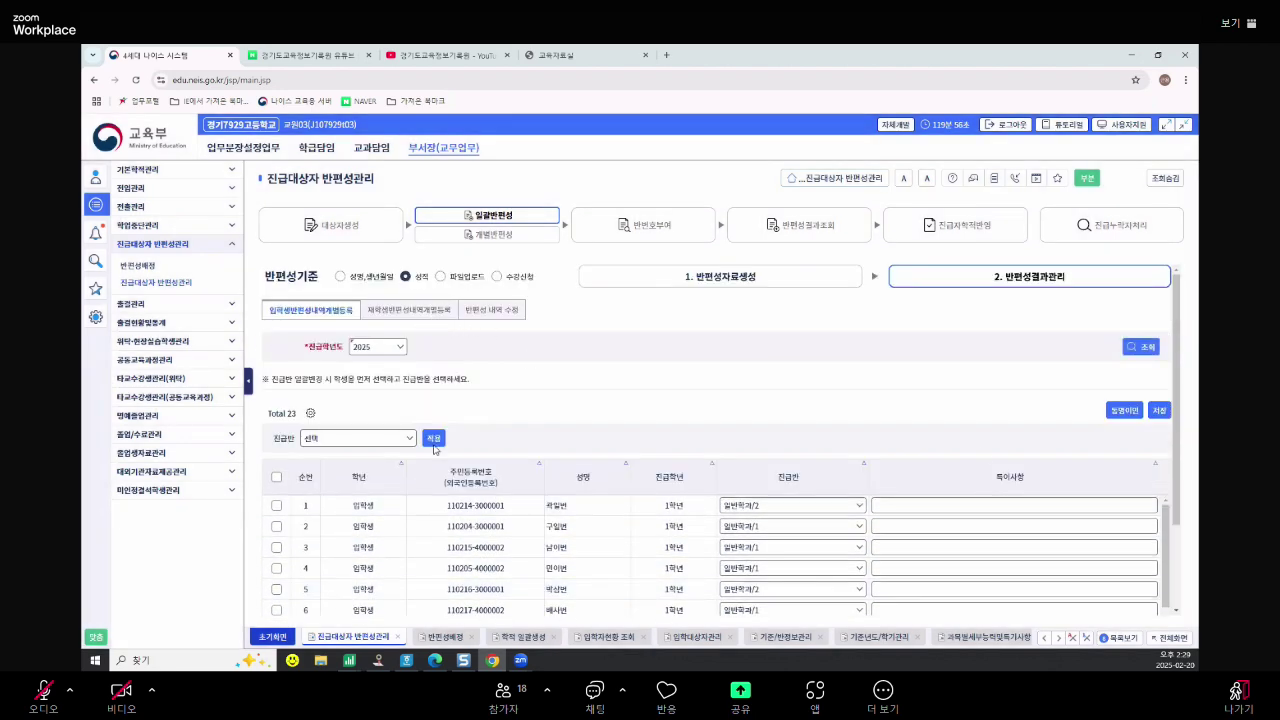
Query the enrolled students' individual assignment list for 2024 학년 1 반 1 and review the promotion classes
left_click(409, 310)
left_click(1147, 347)
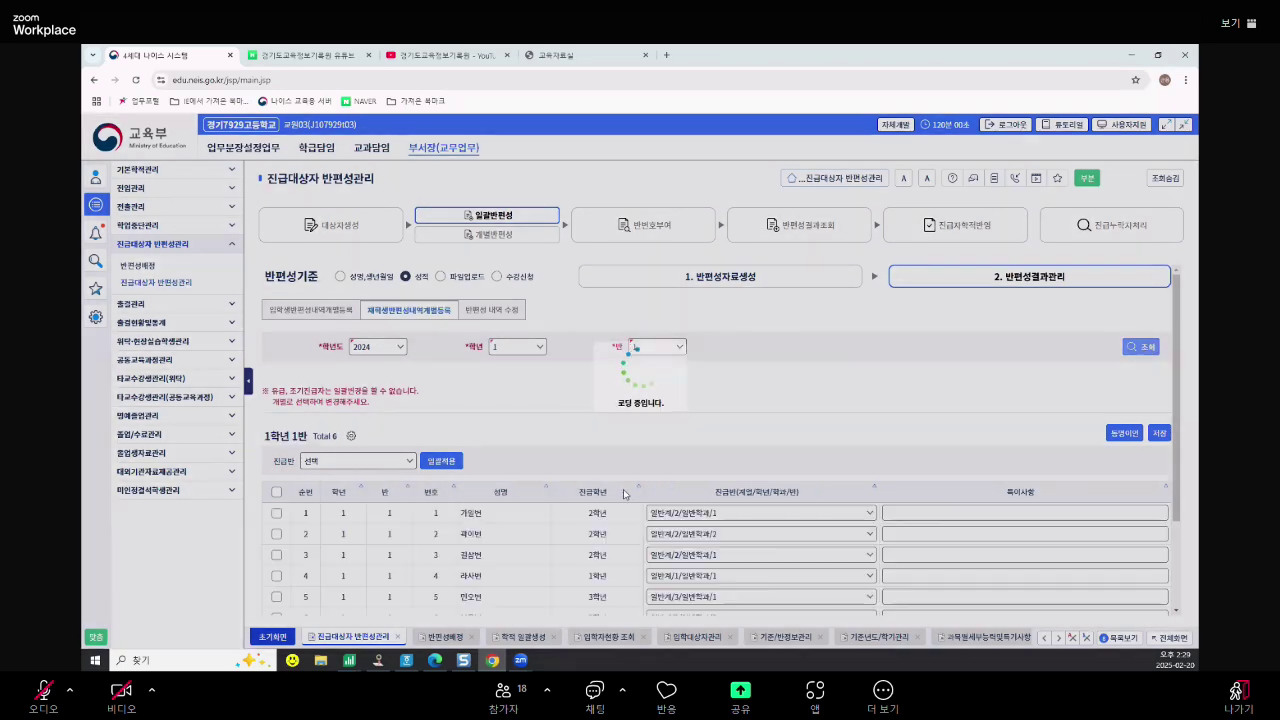
scroll(600, 490, "down", 3)
scroll(700, 500, "up", 3)
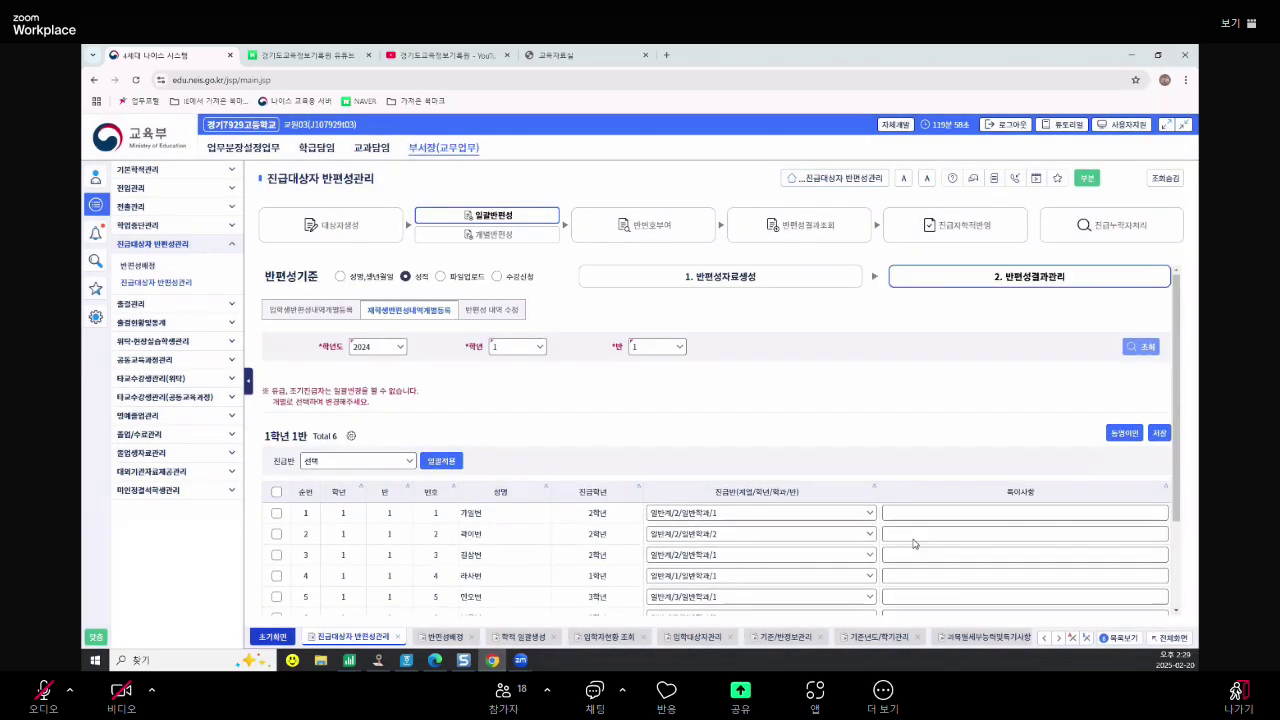
scroll(520, 312, "down", 3)
scroll(586, 360, "up", 3)
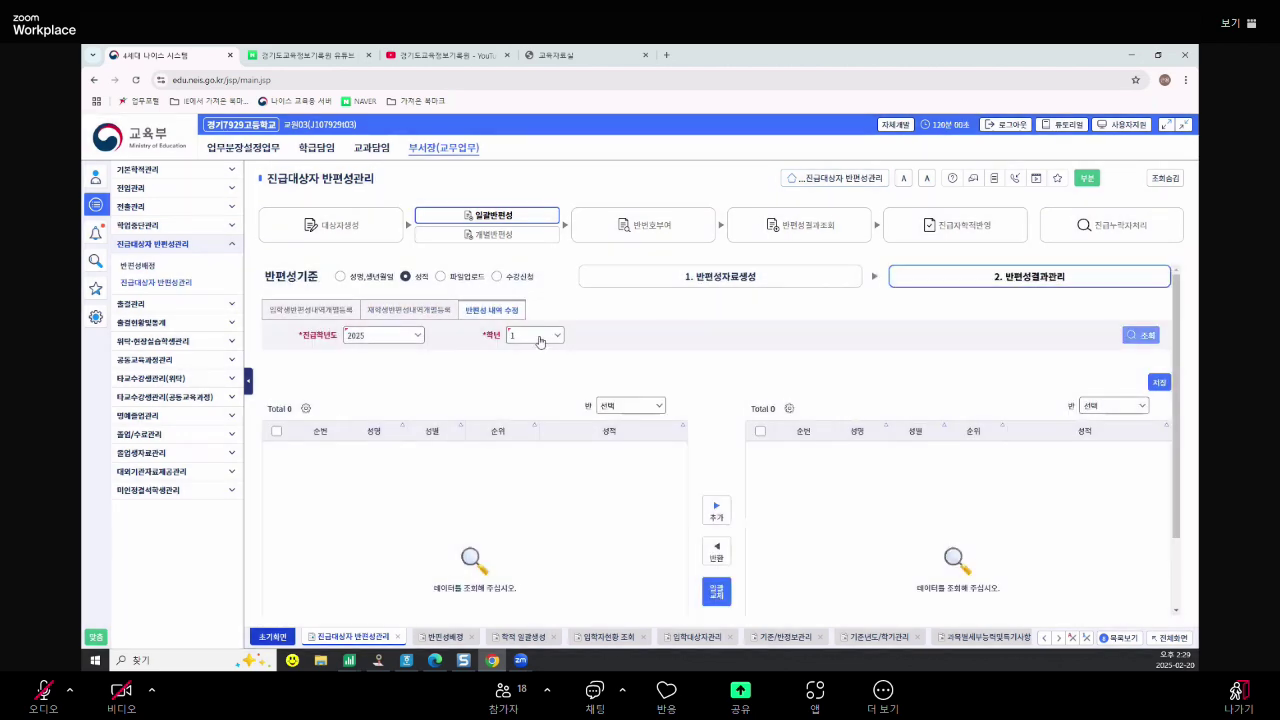
In 반편성 내역 수정, list 반 1 beside 반 2 for 2025 학년 1 to compare their students
left_click(1113, 405)
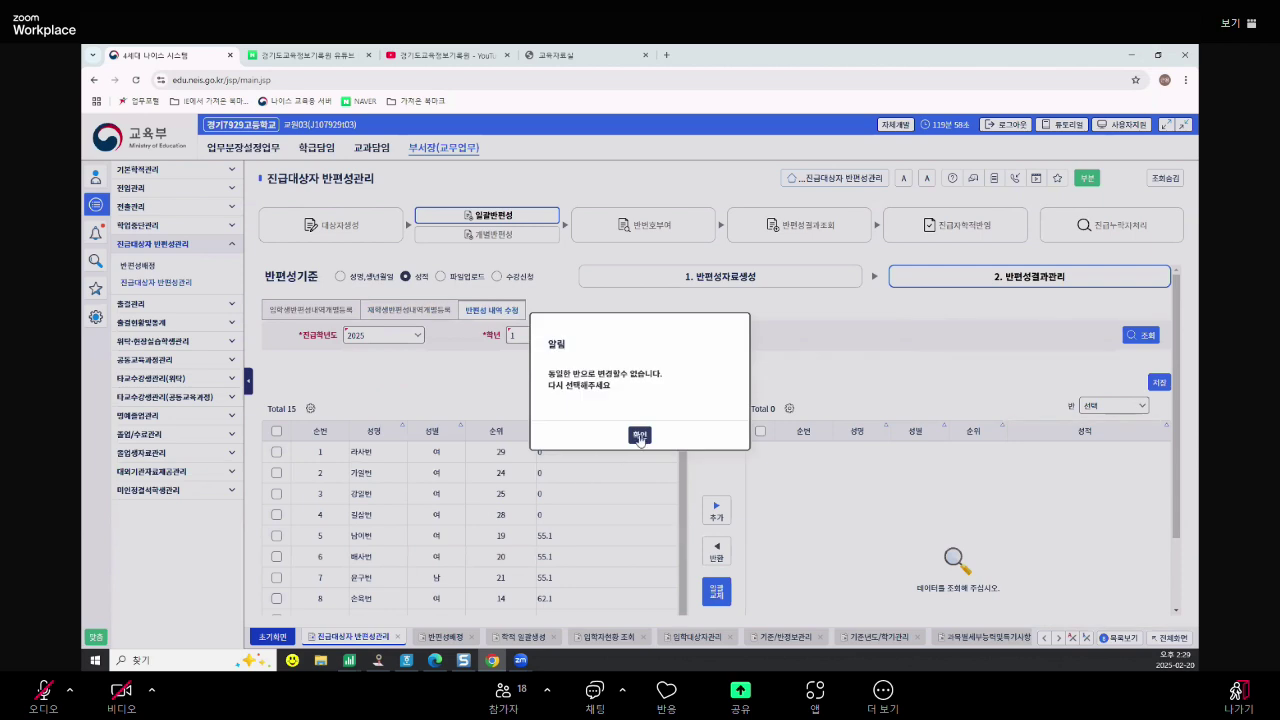
left_click(640, 437)
left_click(1095, 410)
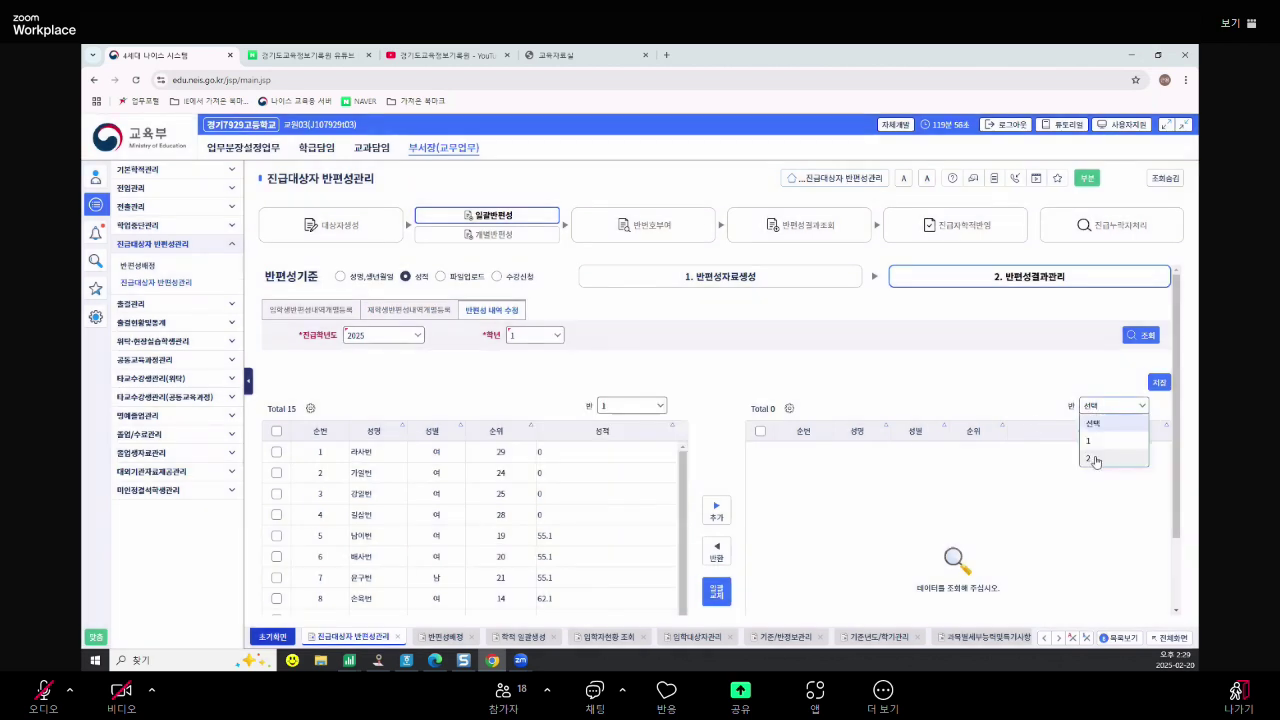
left_click(1096, 458)
scroll(874, 565, "down", 1)
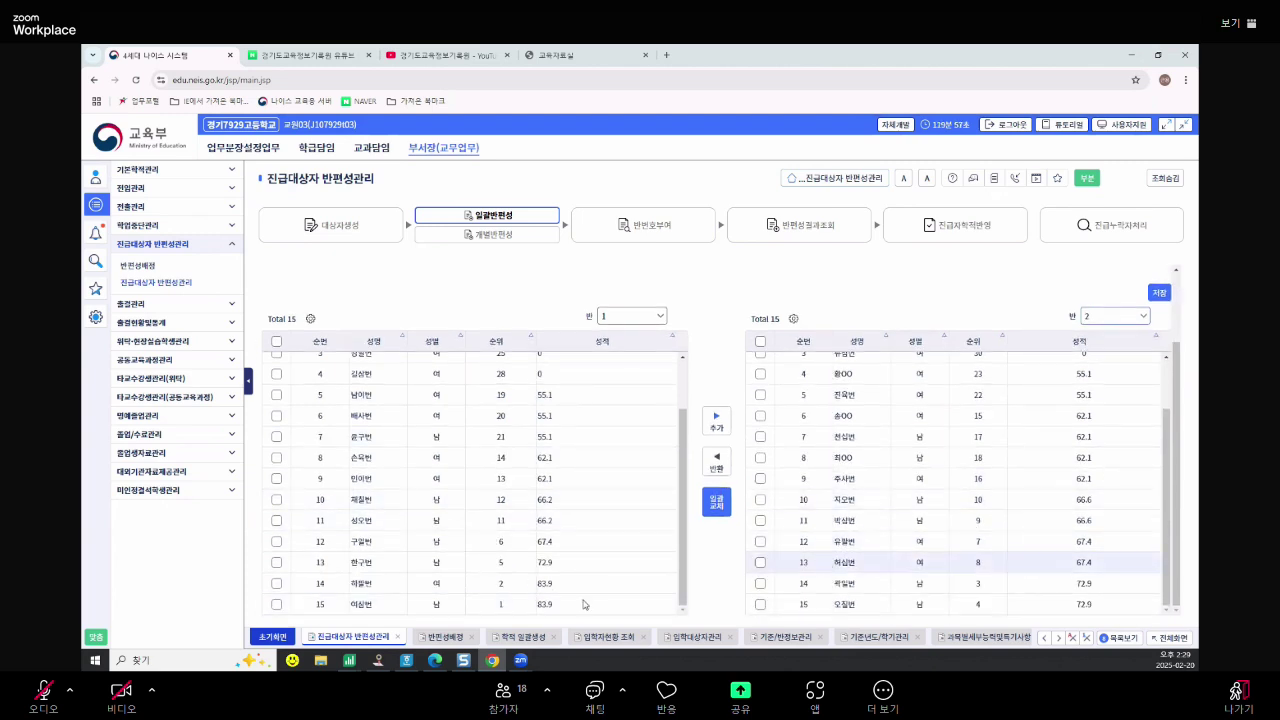
Move the rank-12 student from 반 1 to 반 2 and the rank-17 student from 반 2 to 반 1
left_click(276, 499)
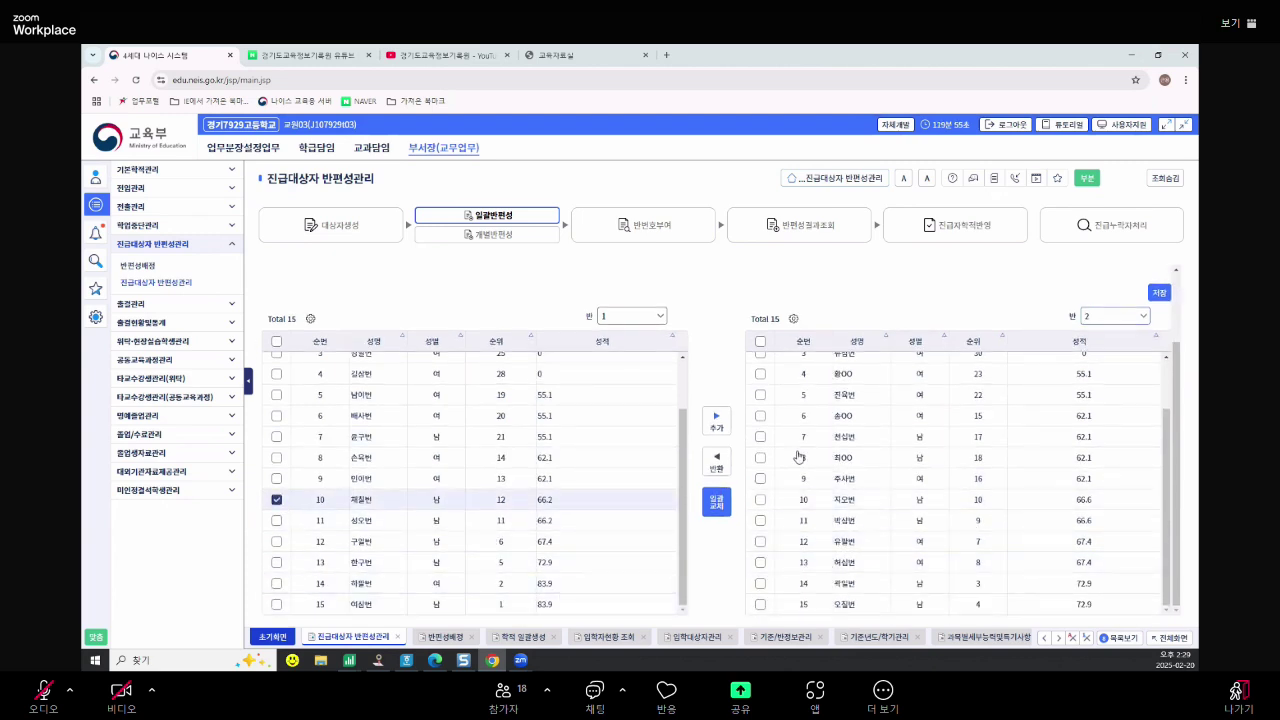
left_click(716, 424)
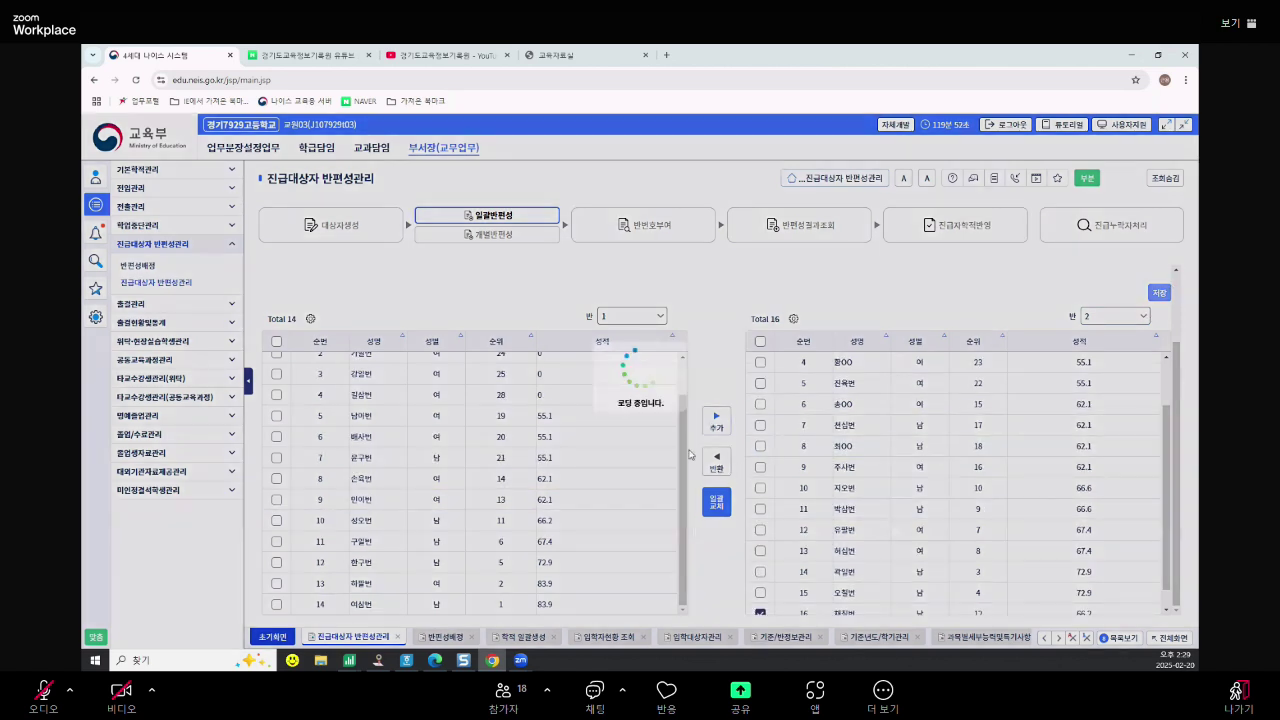
key("Return")
left_click(760, 425)
left_click(716, 464)
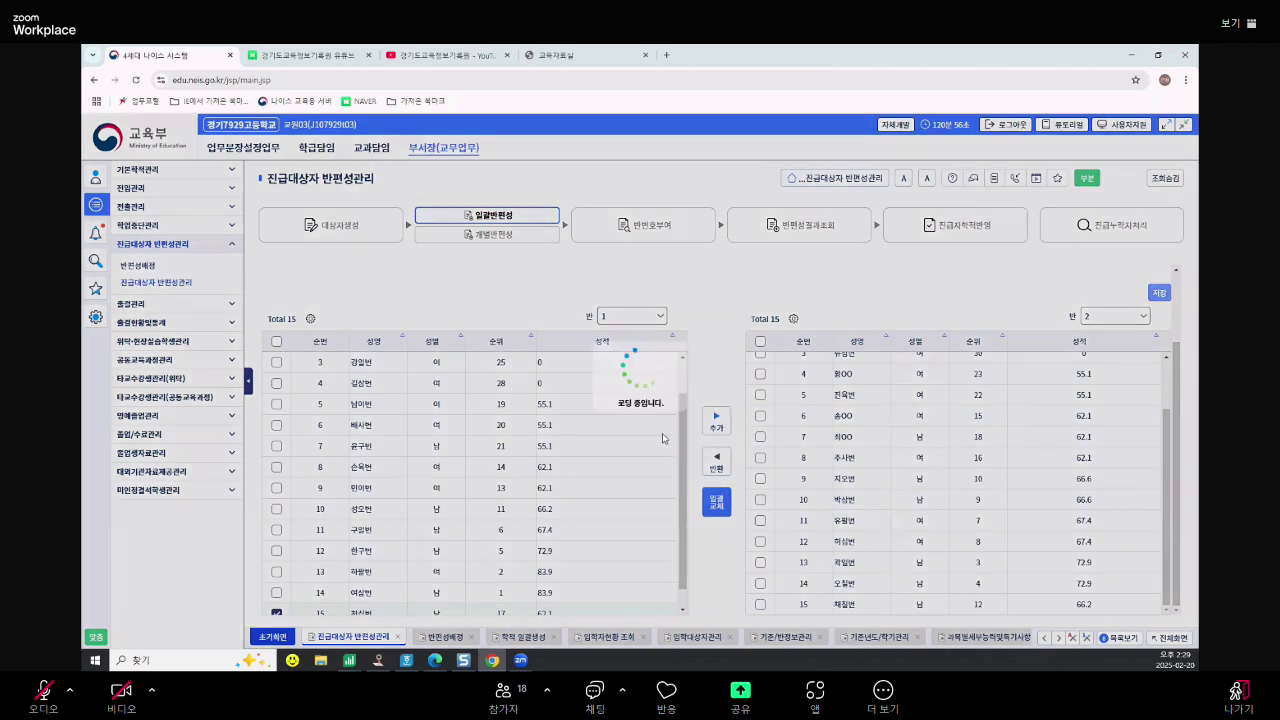
key("Return")
scroll(600, 578, "down", 1)
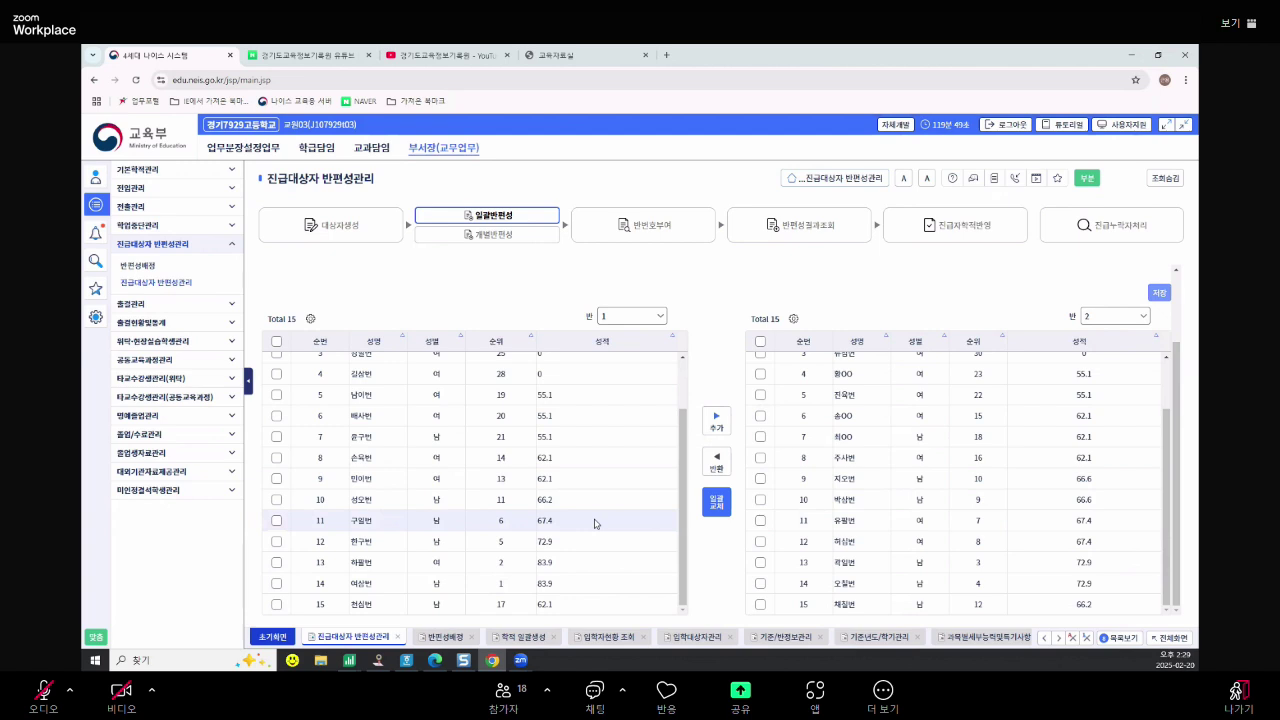
Return to the 성적-based 반편성자료생성 for 2025 and download the 고사자료 for 입학생, giving 업무수행 as the reason
scroll(560, 380, "up", 3)
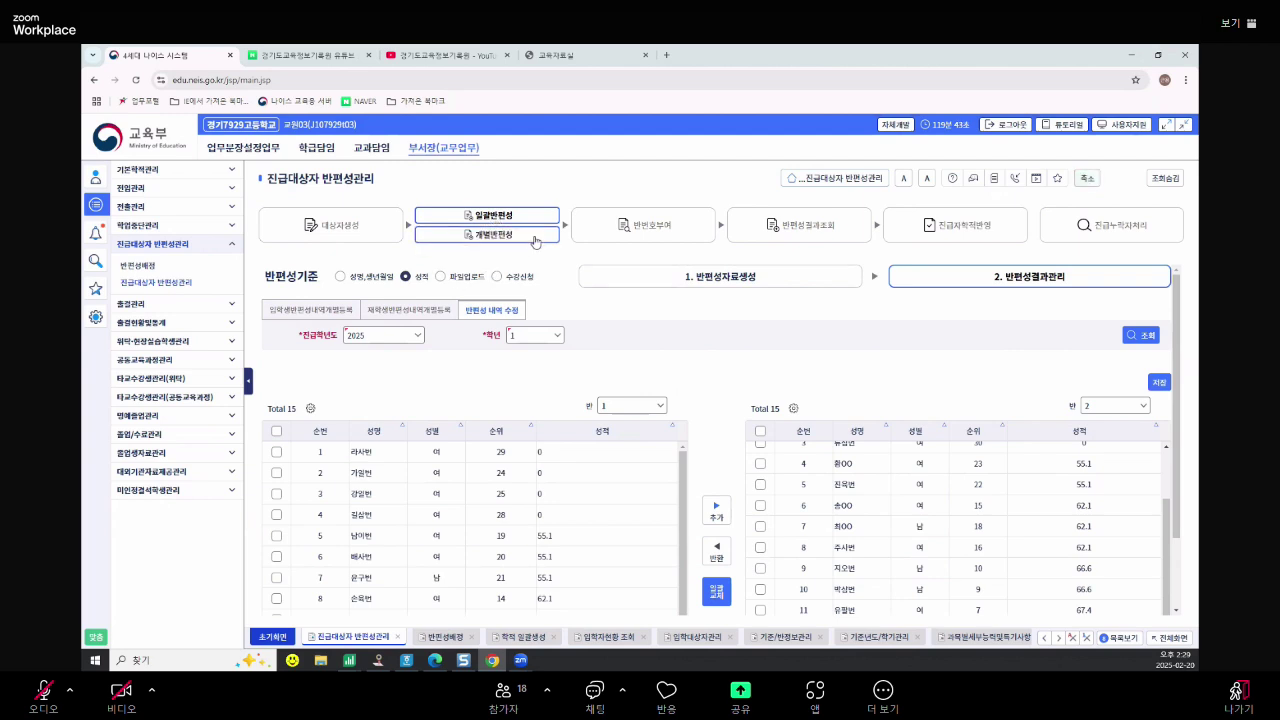
left_click(440, 277)
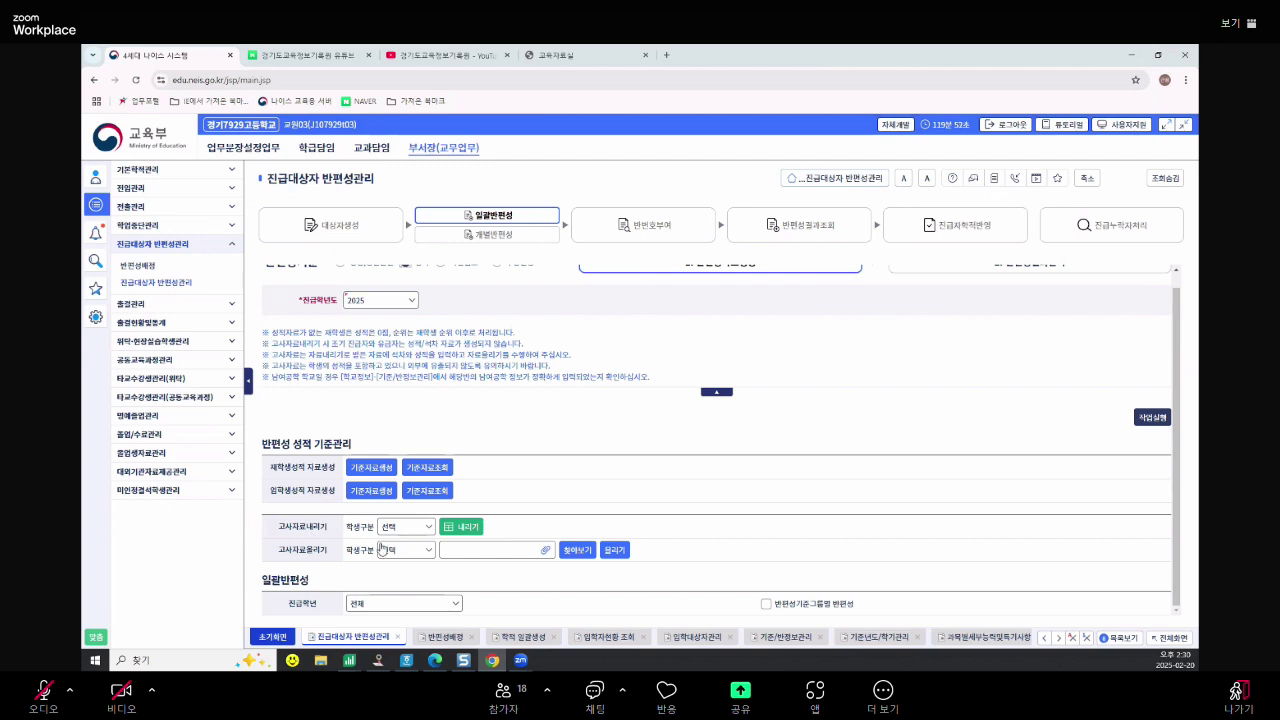
left_click(410, 530)
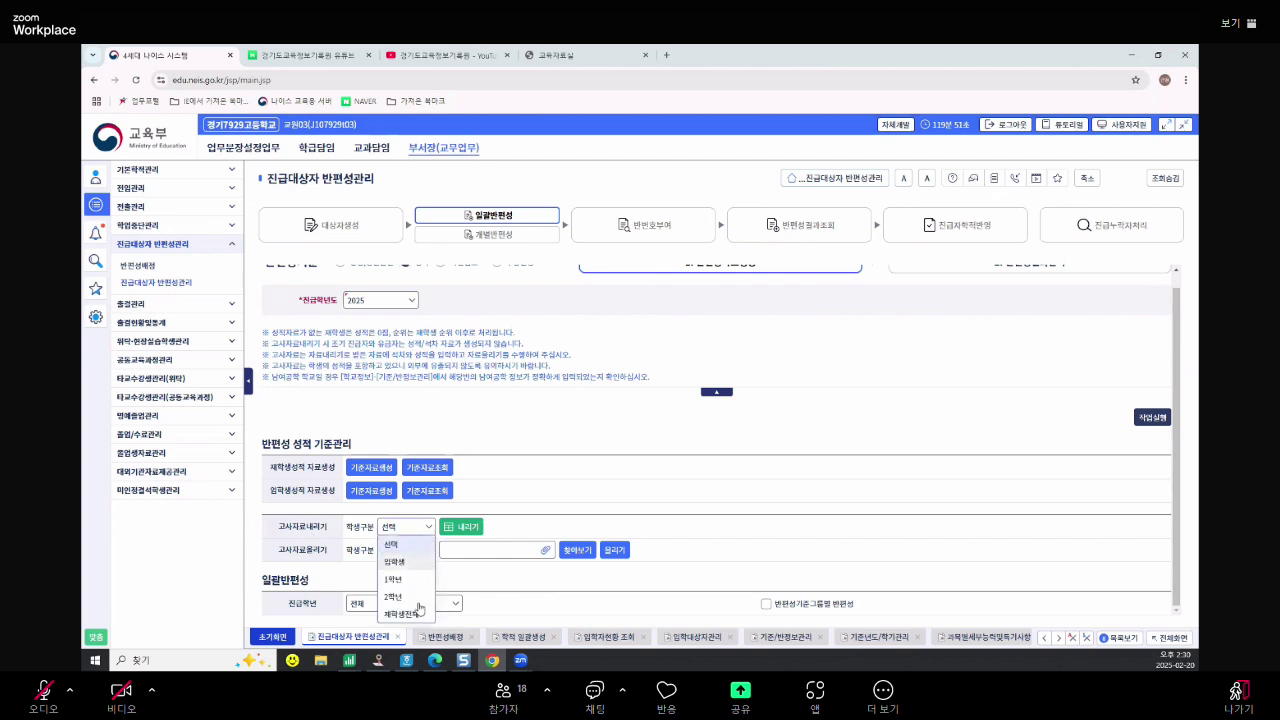
left_click(418, 564)
left_click(469, 530)
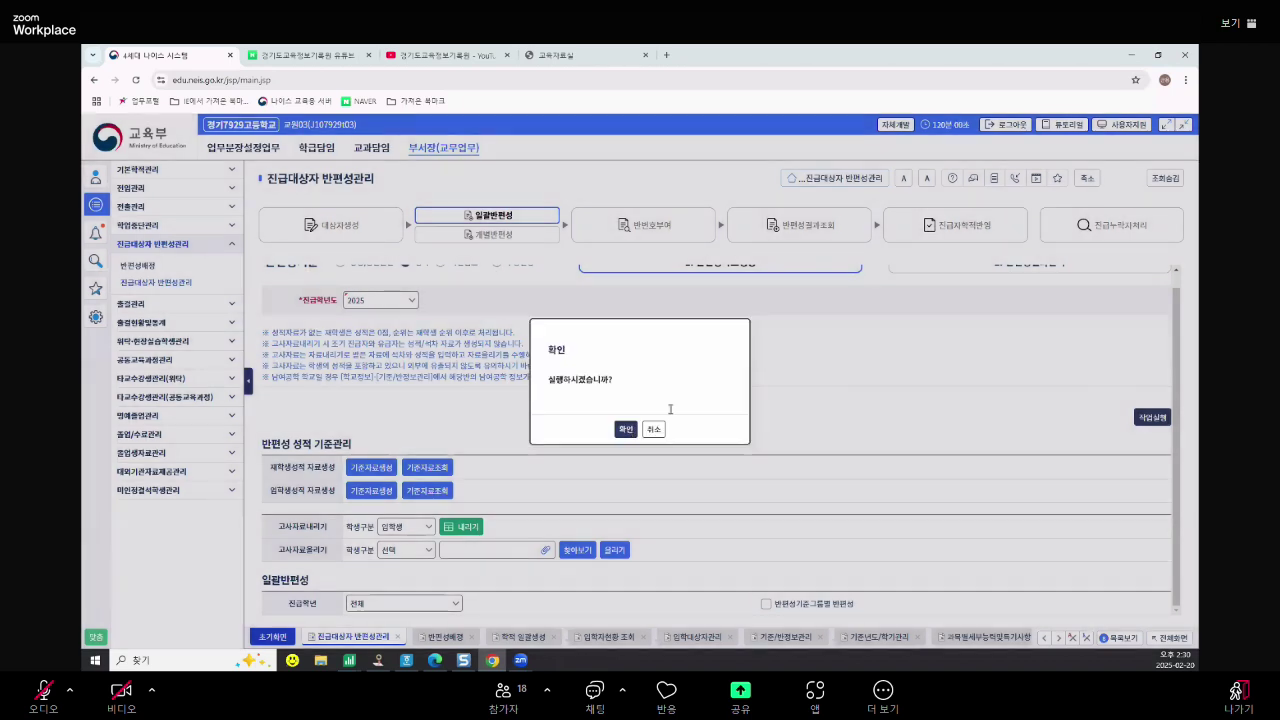
left_click(625, 429)
left_click(634, 328)
left_click(625, 345)
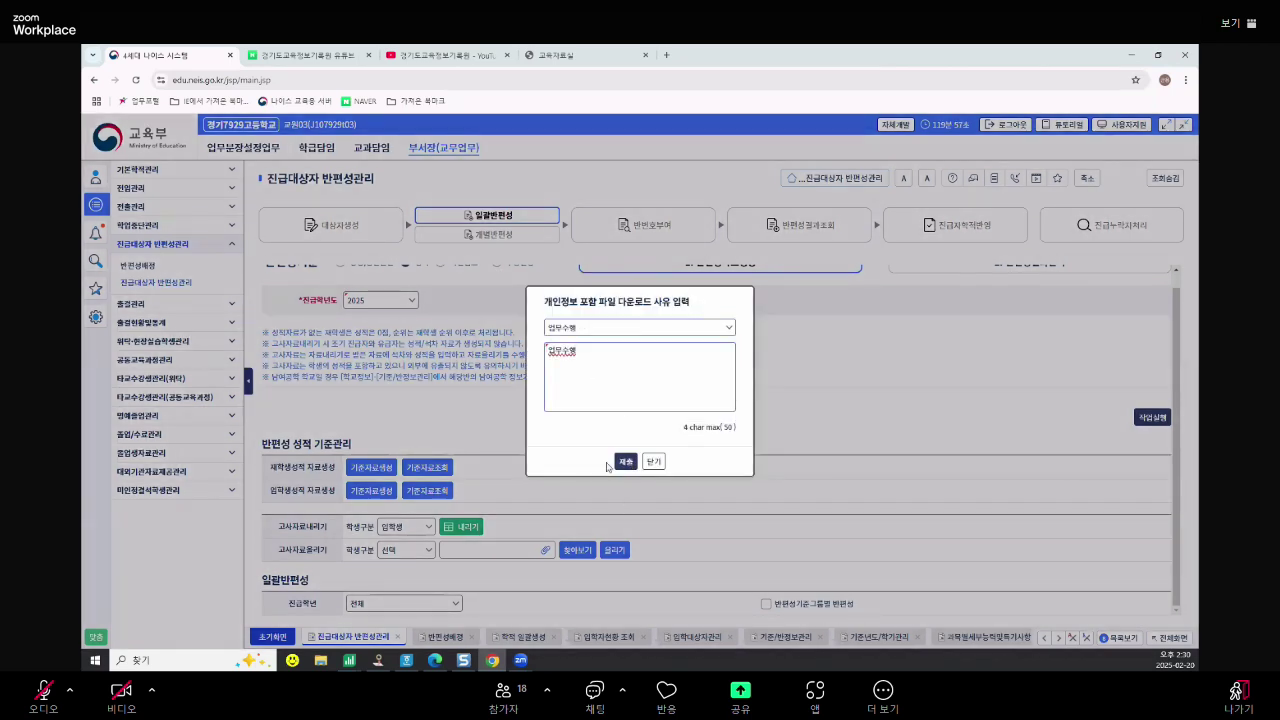
left_click(625, 461)
left_click(640, 432)
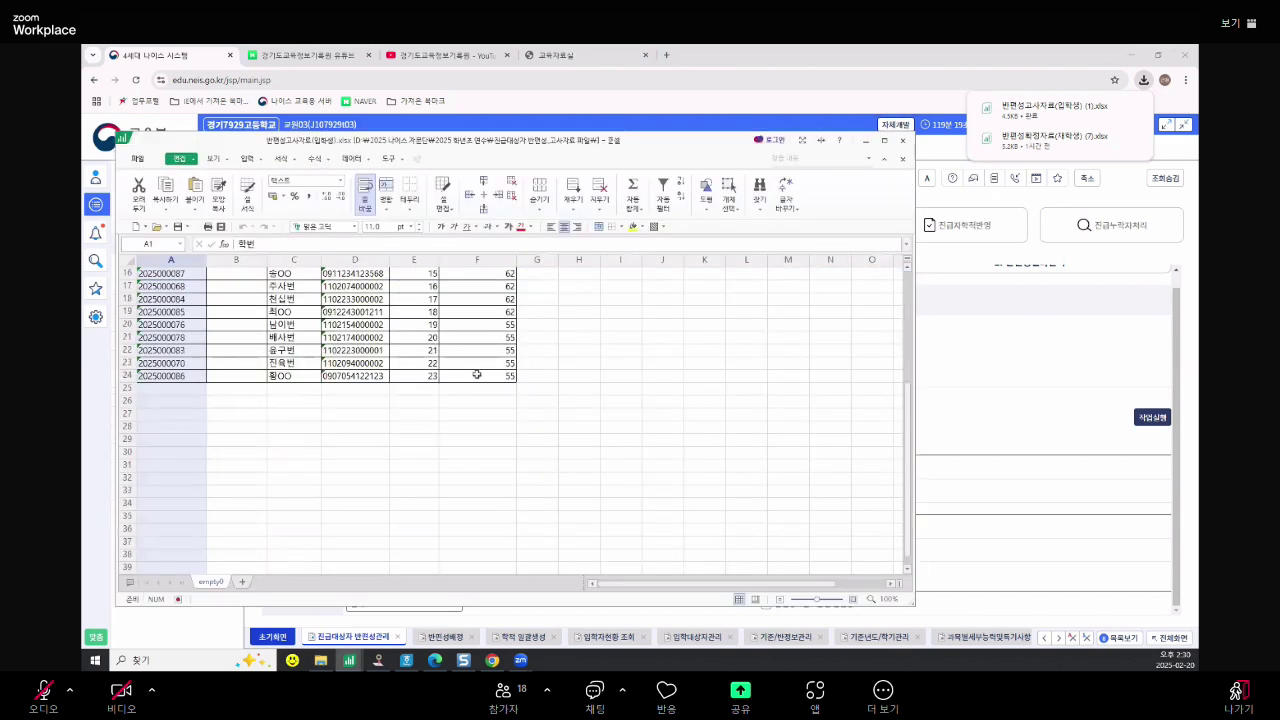
Examine the 석차 and 성적 columns in the entrants' 고사자료 workbooks, and close both files
left_click(505, 287)
left_click_drag(505, 287, 498, 485)
key("Left")
key("ctrl+shift+End")
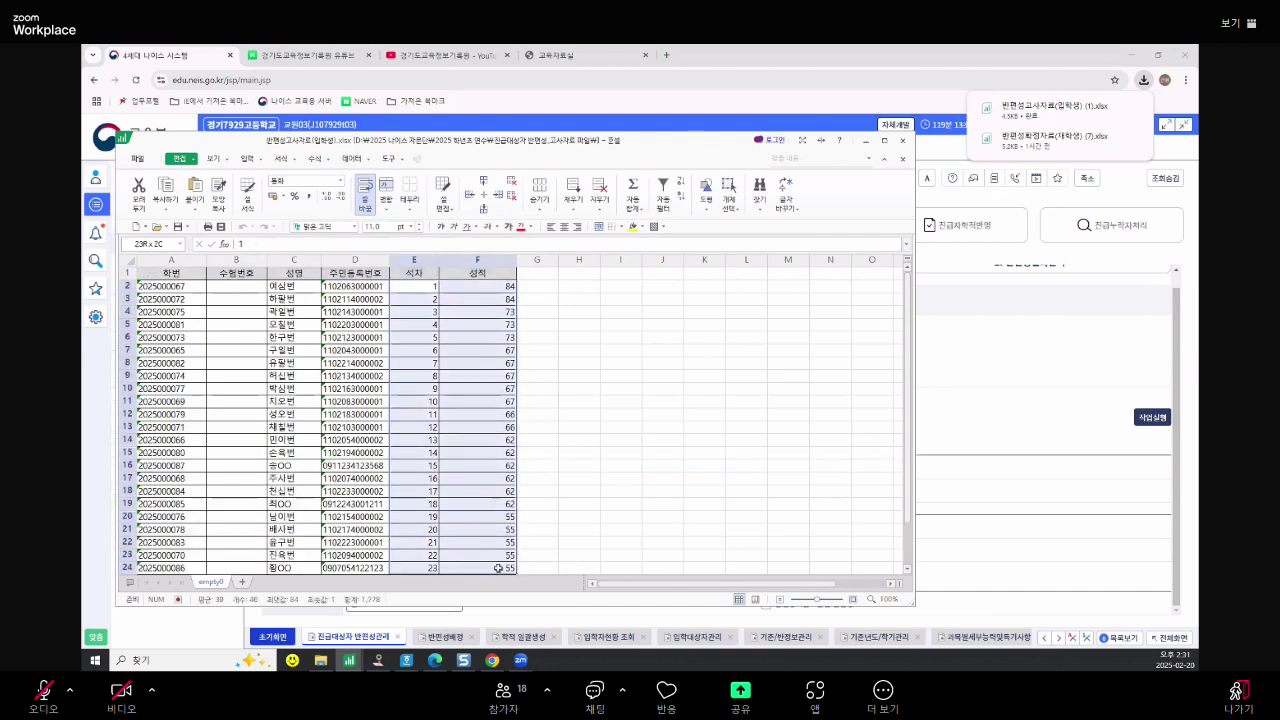
scroll(520, 511, "down", 3)
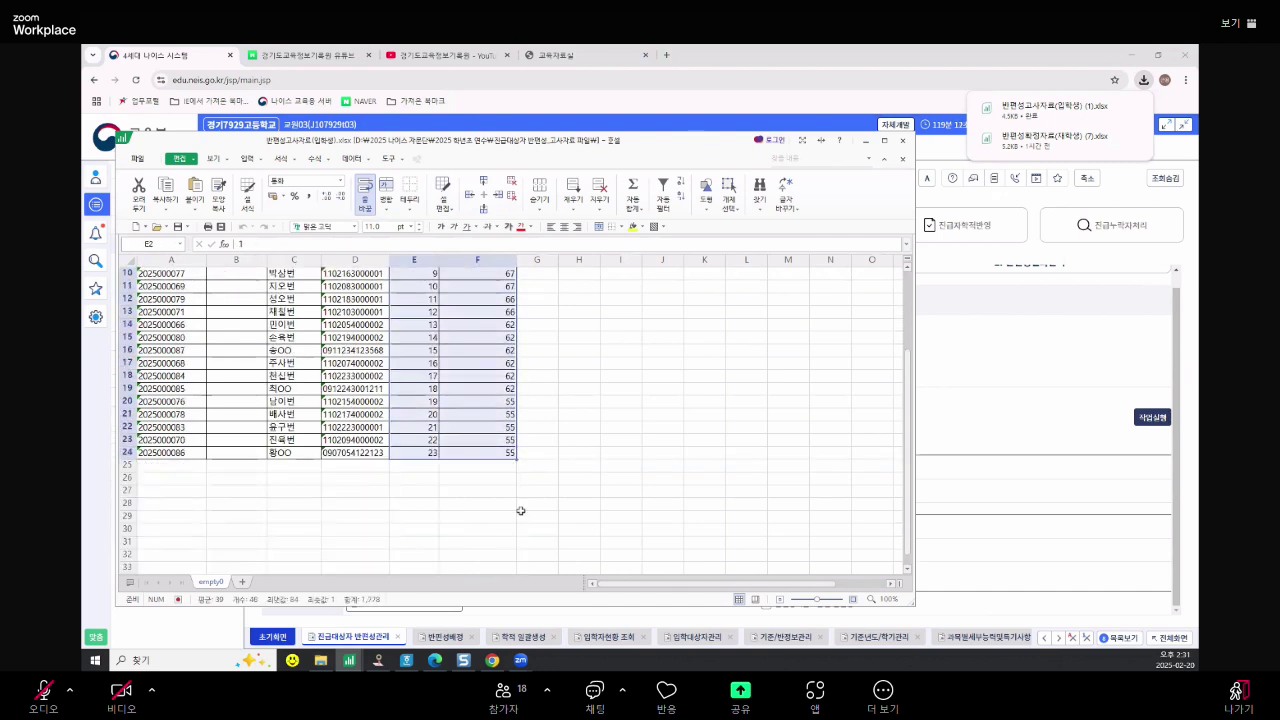
left_click(902, 140)
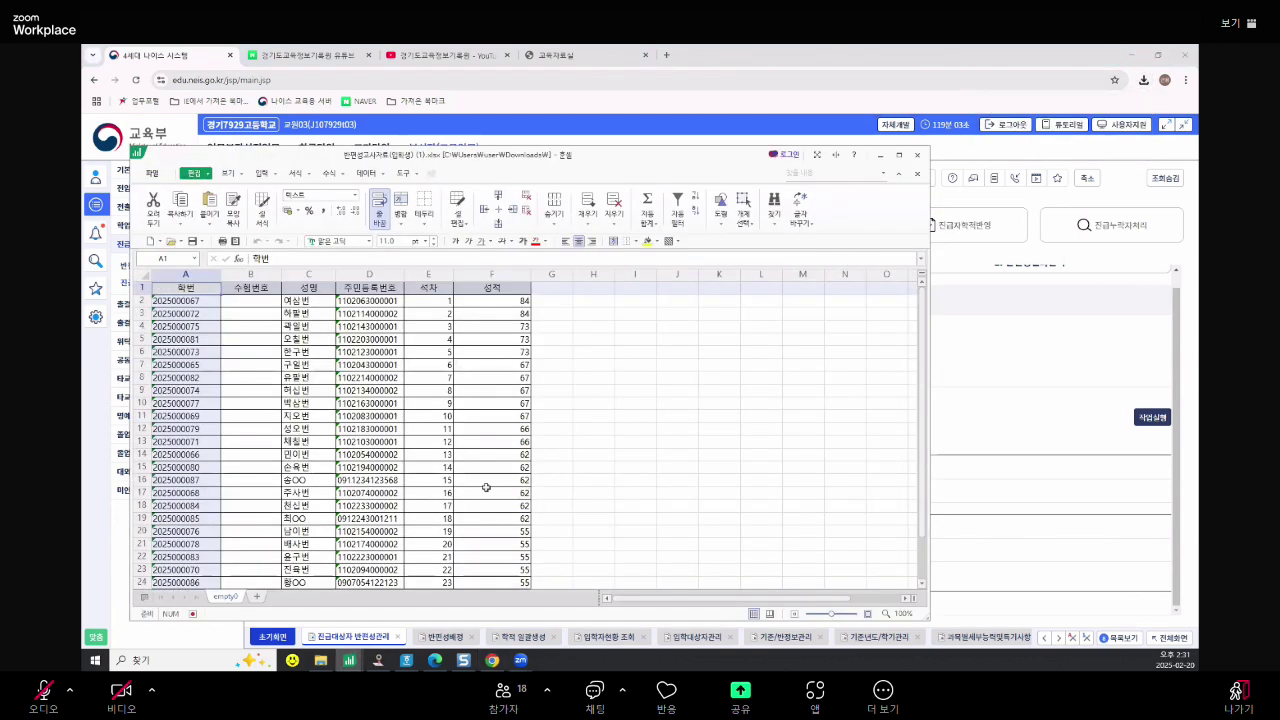
scroll(491, 478, "down", 3)
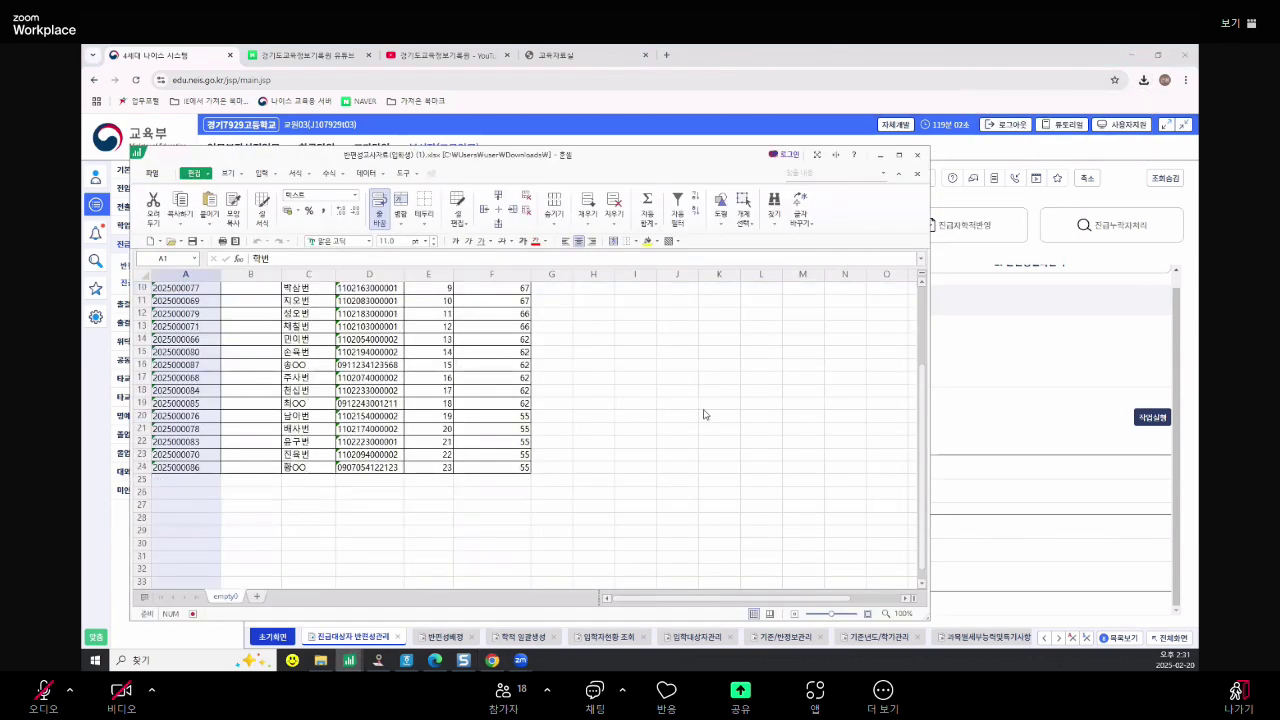
left_click(917, 155)
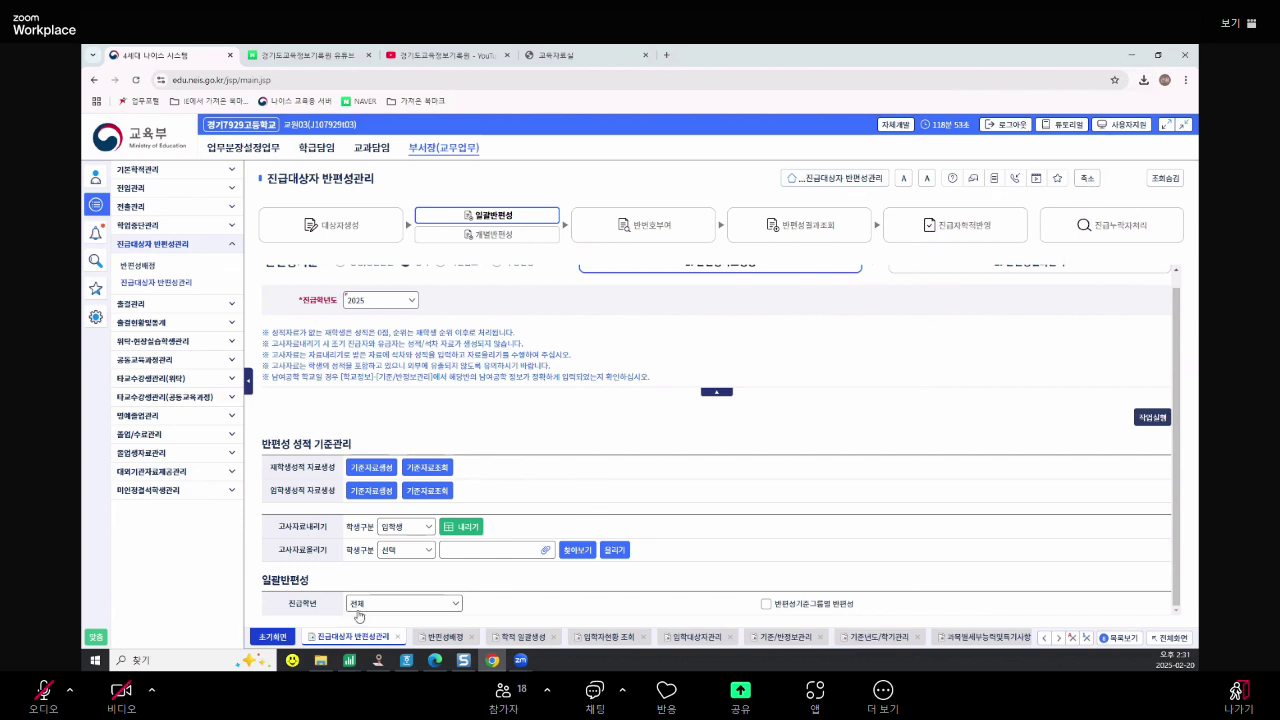
Download the 고사자료 for 재학생전체, giving 업무수행 as the download reason
left_click(420, 527)
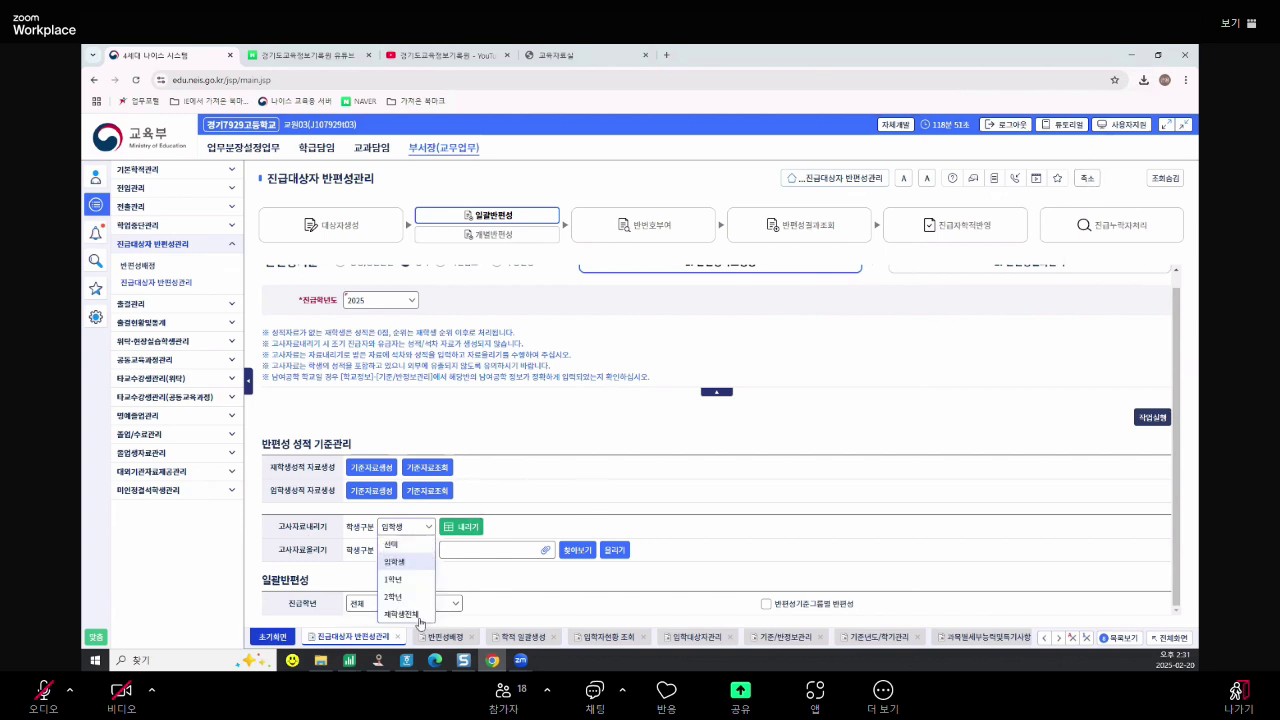
left_click(420, 619)
left_click(473, 530)
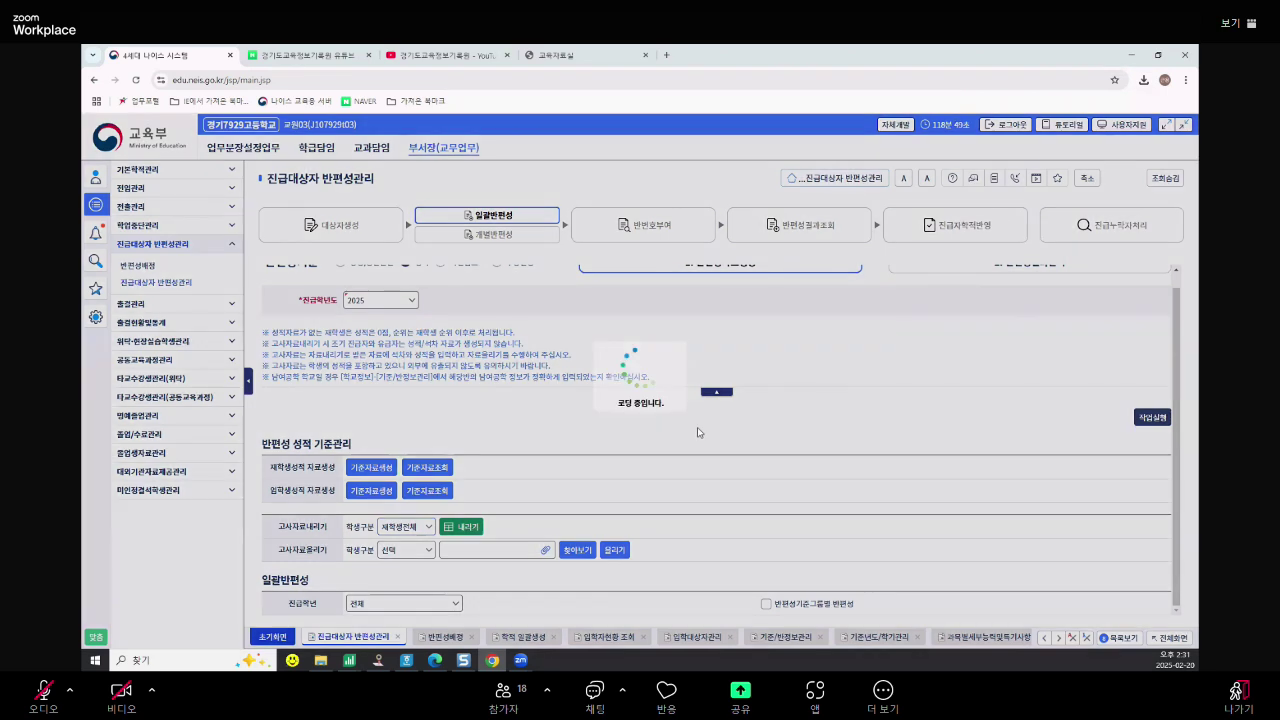
left_click(630, 429)
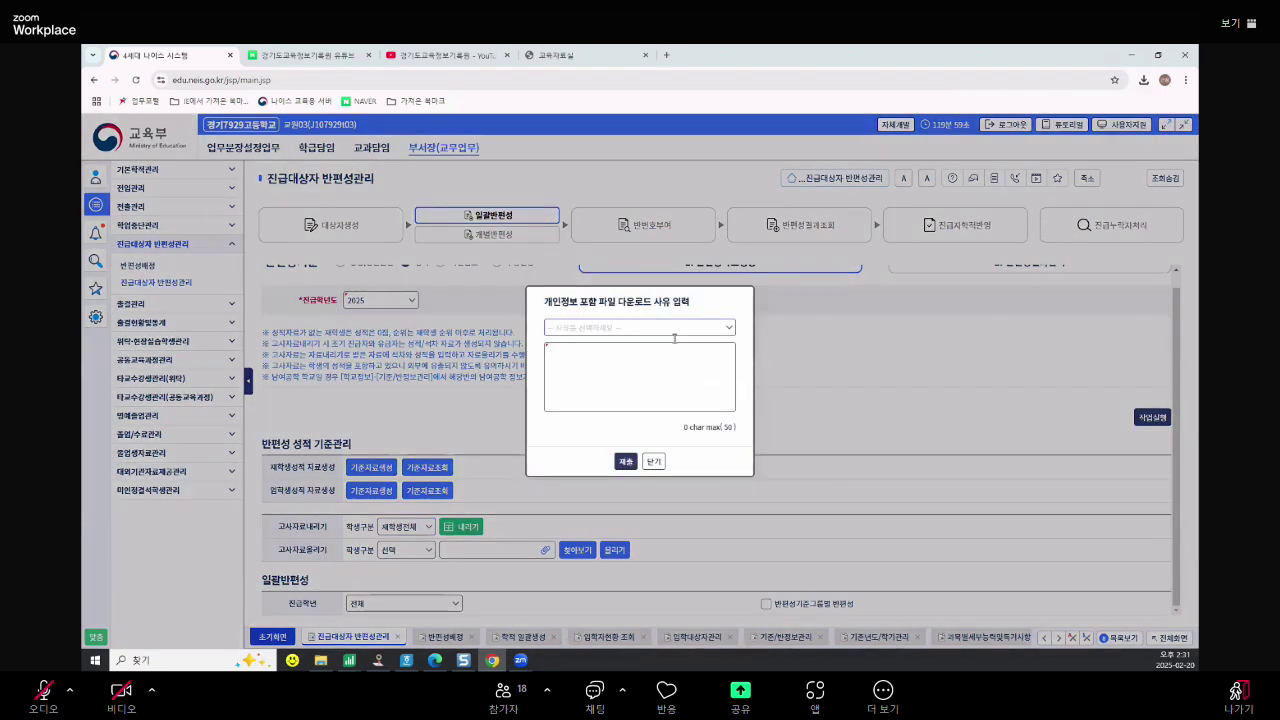
left_click(640, 327)
left_click(626, 346)
left_click(625, 461)
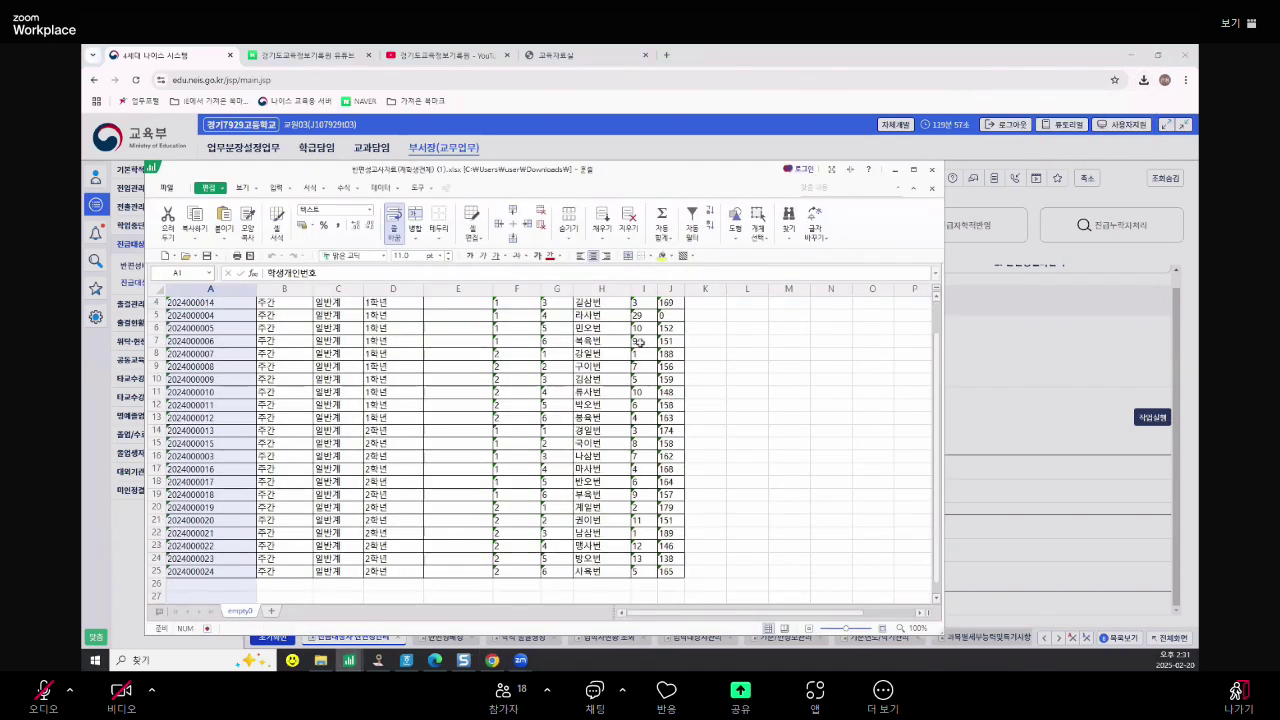
Clear the 석차 and 성적 values of the students in the 재학생전체 workbook
left_click_drag(640, 318, 664, 440)
left_click_drag(675, 572, 672, 597)
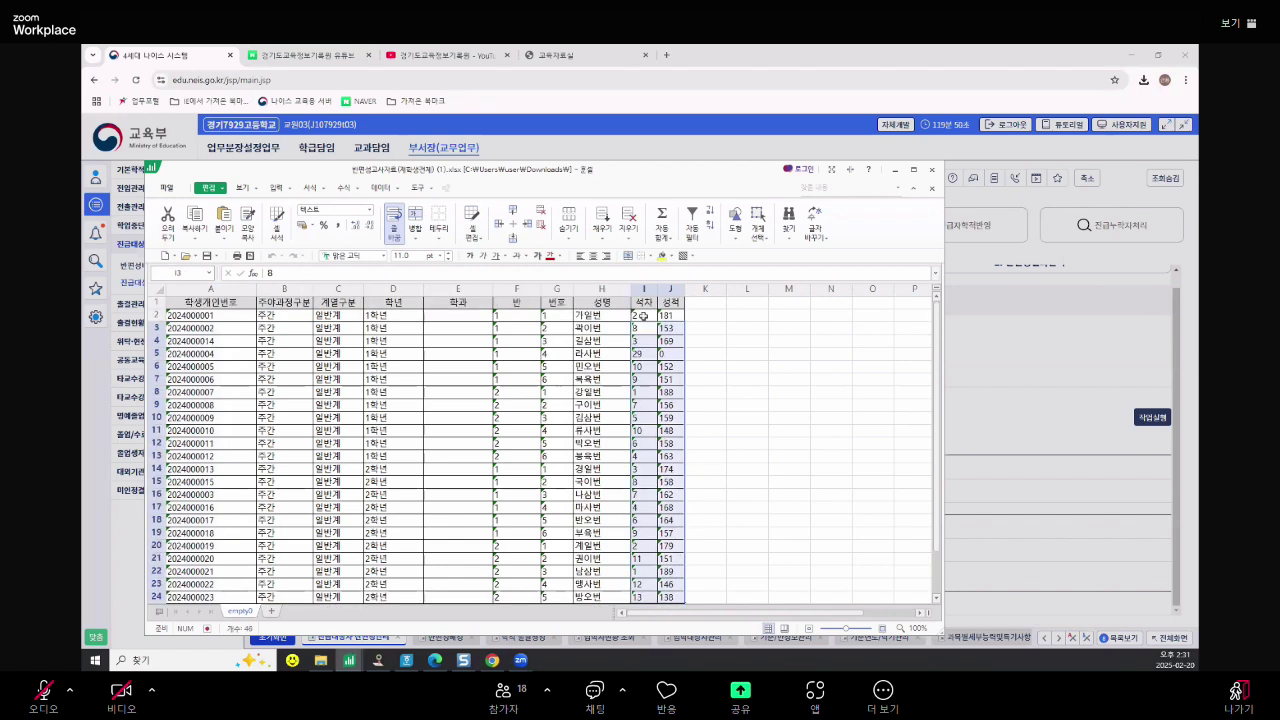
left_click_drag(643, 316, 694, 318)
key("Delete")
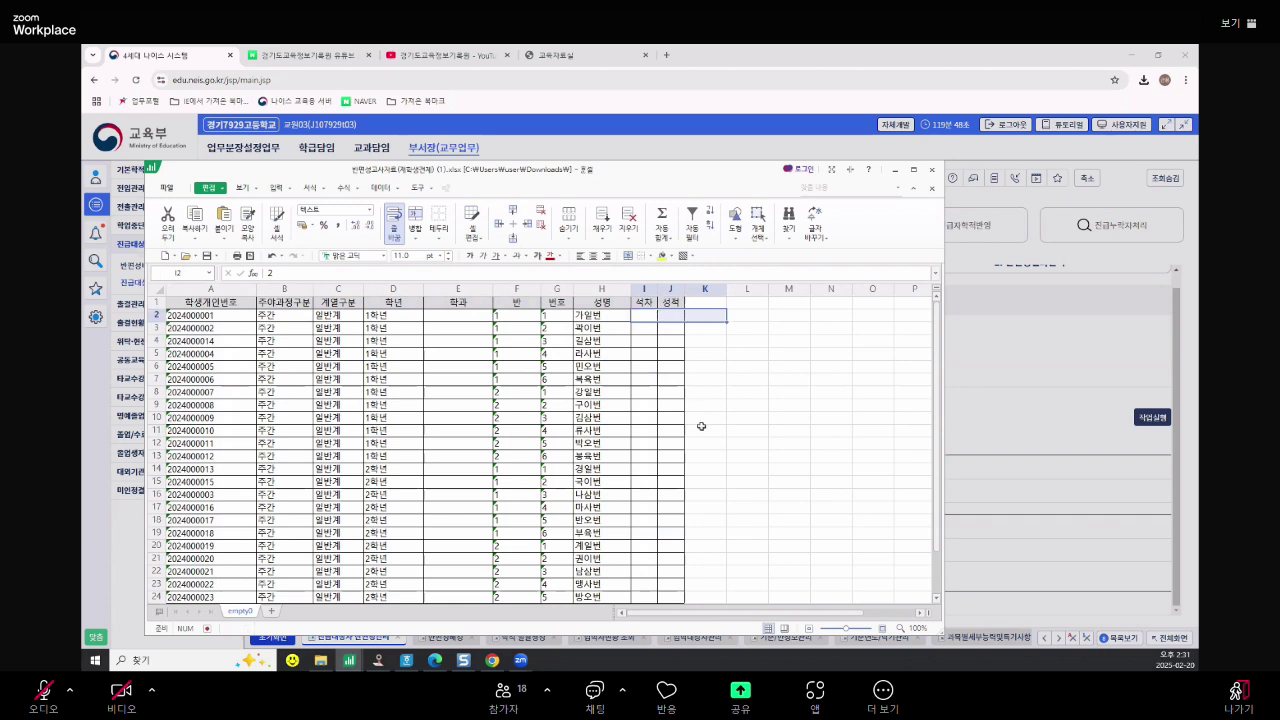
Enter 석차 13 and 성적 120 for the first student, and close the workbook without saving
left_click(651, 318)
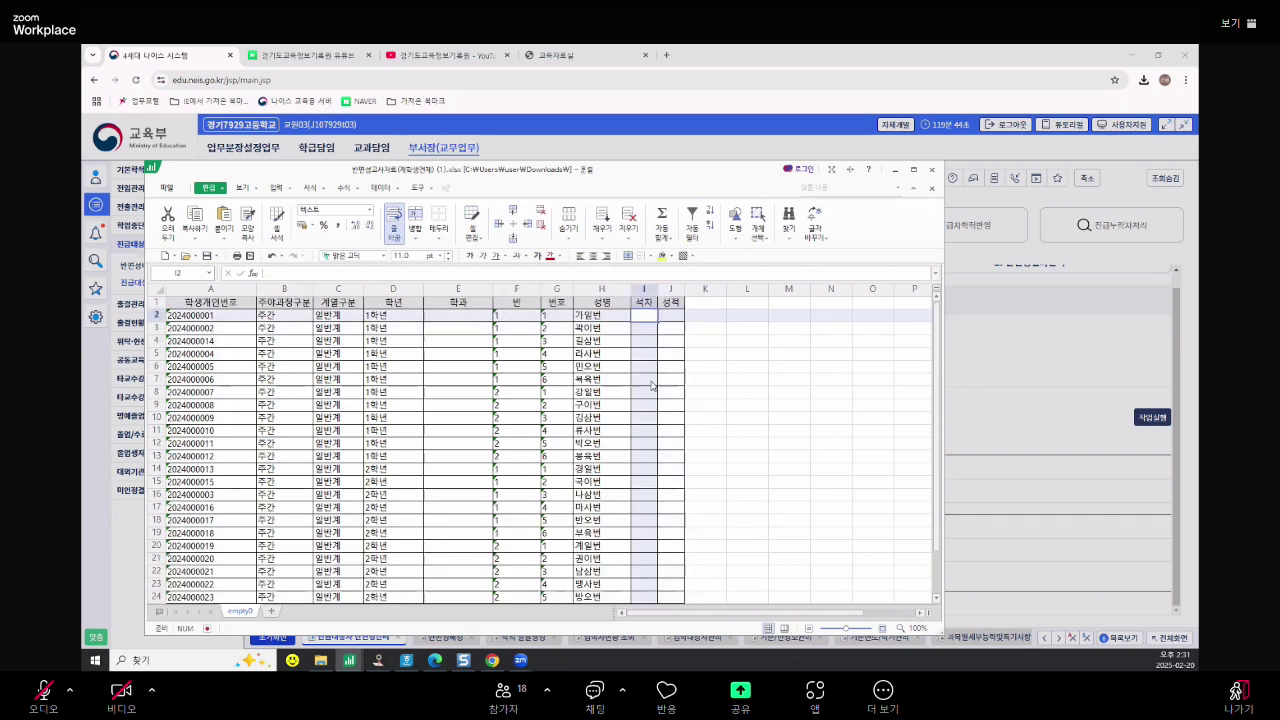
type("13")
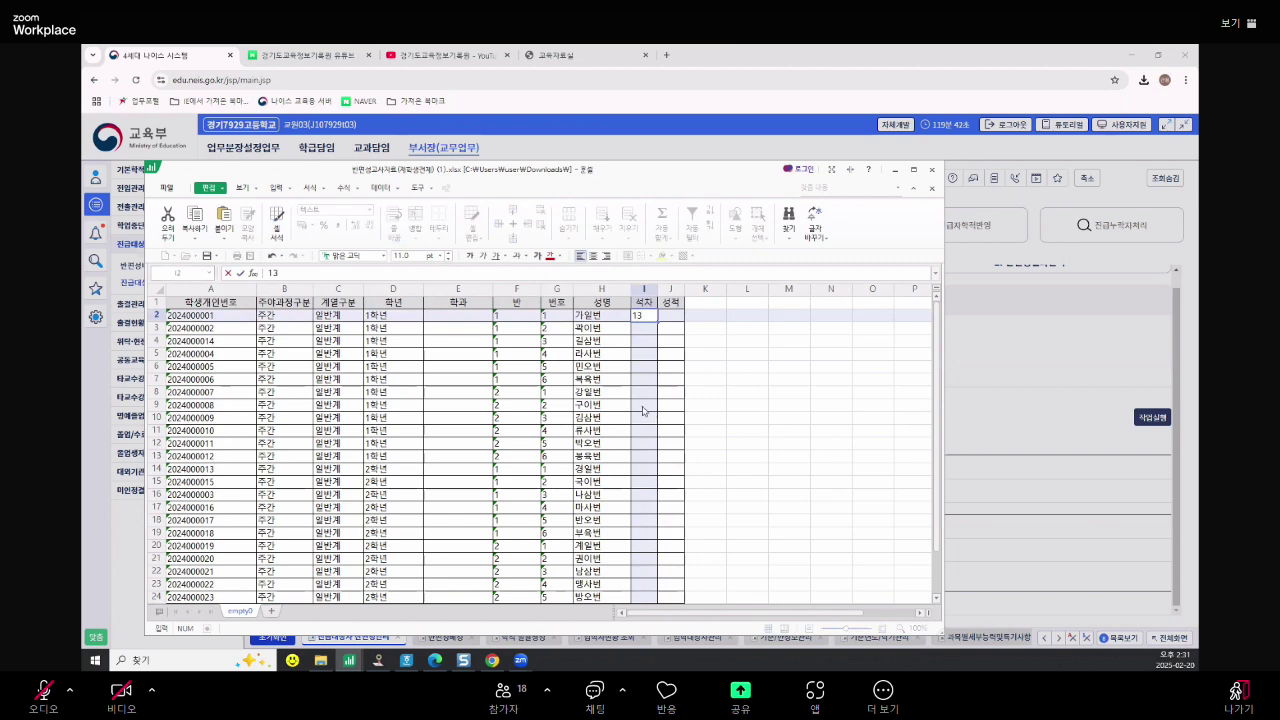
key("Tab")
type("12")
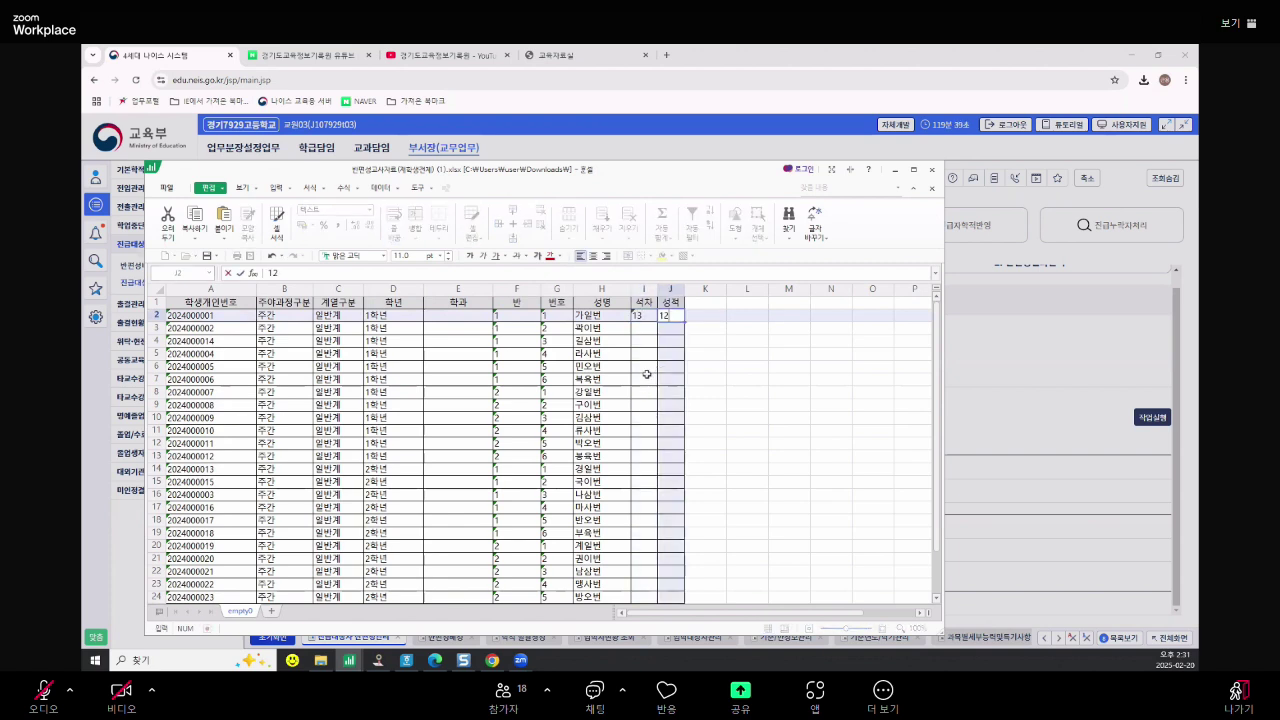
left_click(672, 392)
left_click_drag(641, 315, 670, 571)
left_click(928, 175)
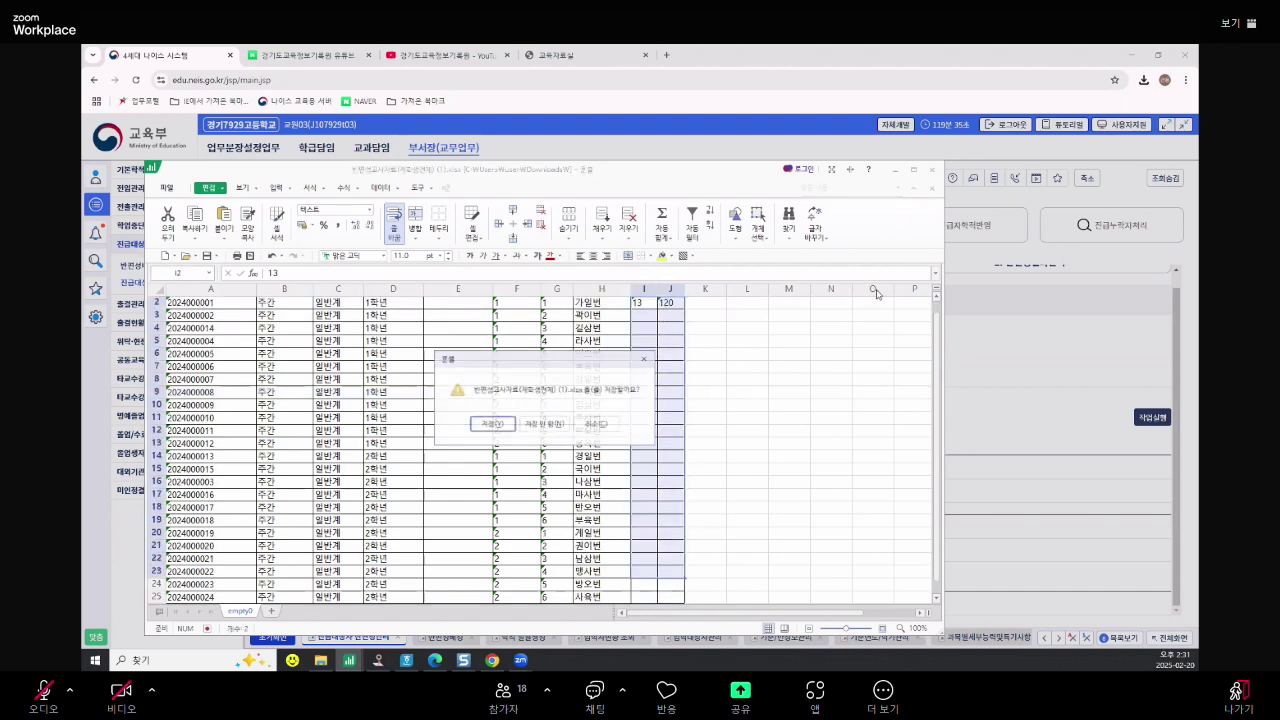
left_click(544, 423)
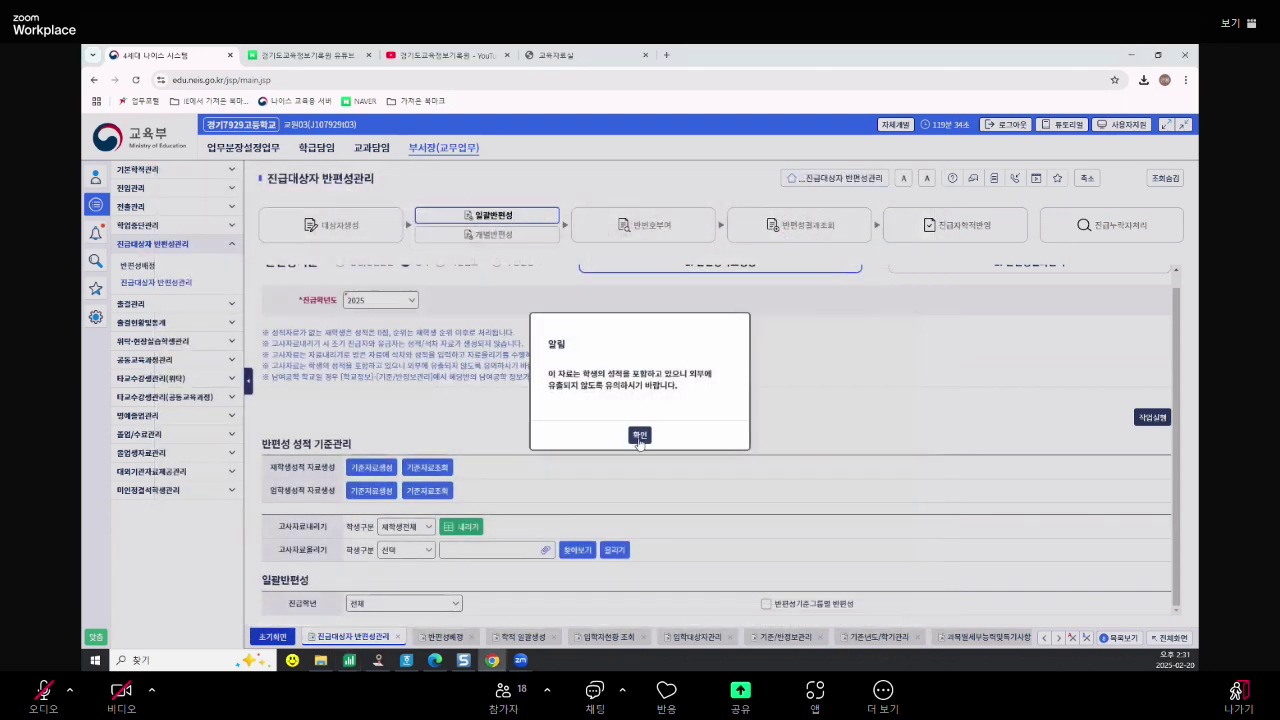
Dismiss the download notice and upload the 반편성고사자료(재학생전체) file as 고사자료 for 재학생
left_click(640, 434)
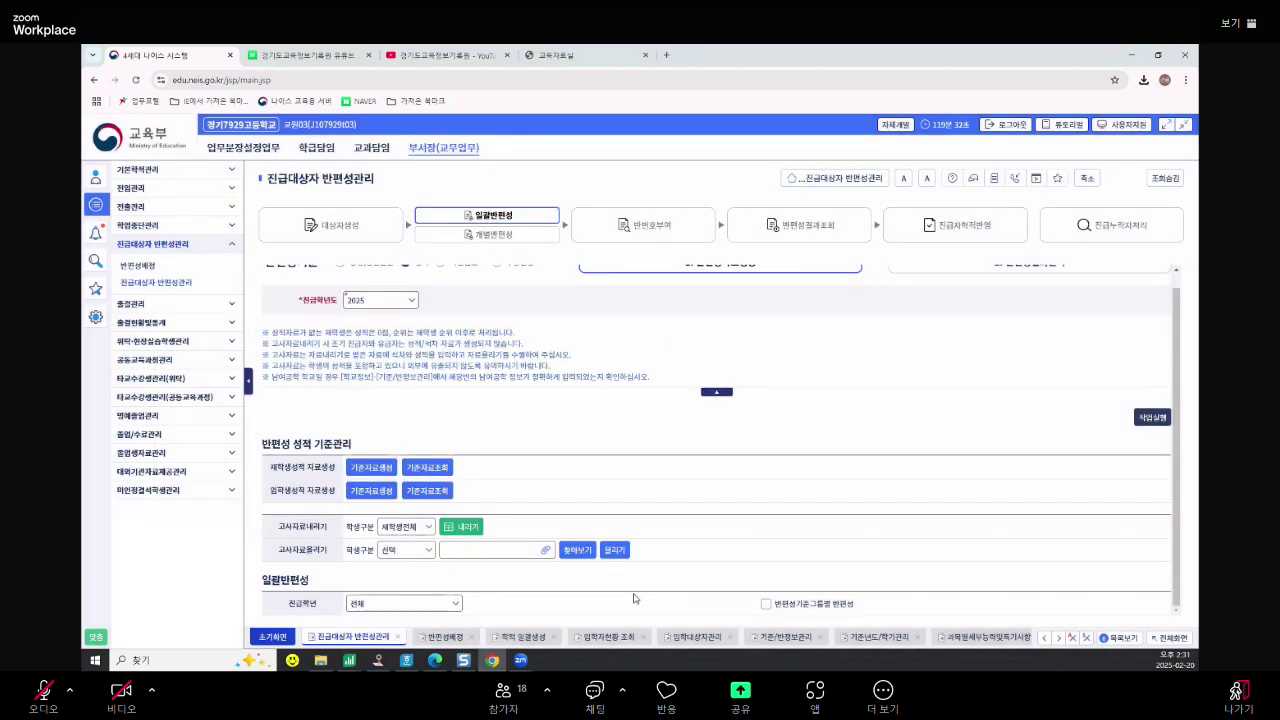
left_click(405, 550)
left_click(405, 583)
left_click(578, 551)
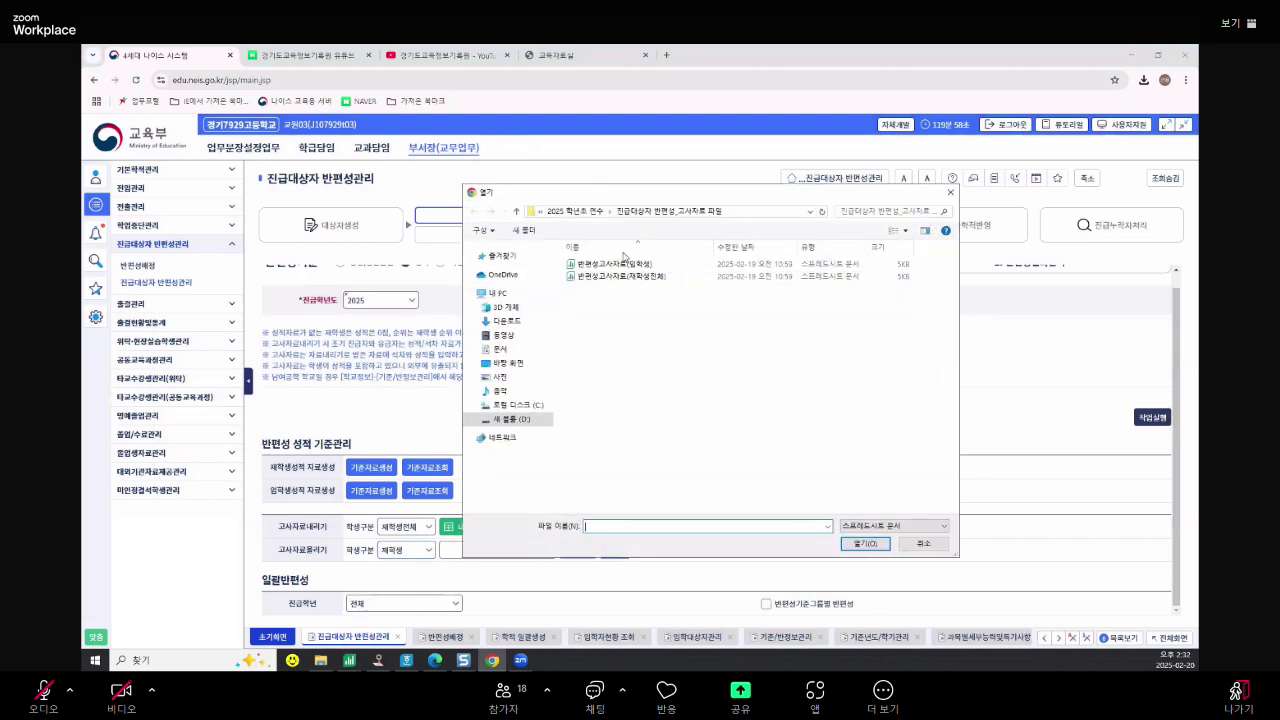
left_click(582, 211)
double_click(666, 288)
double_click(662, 276)
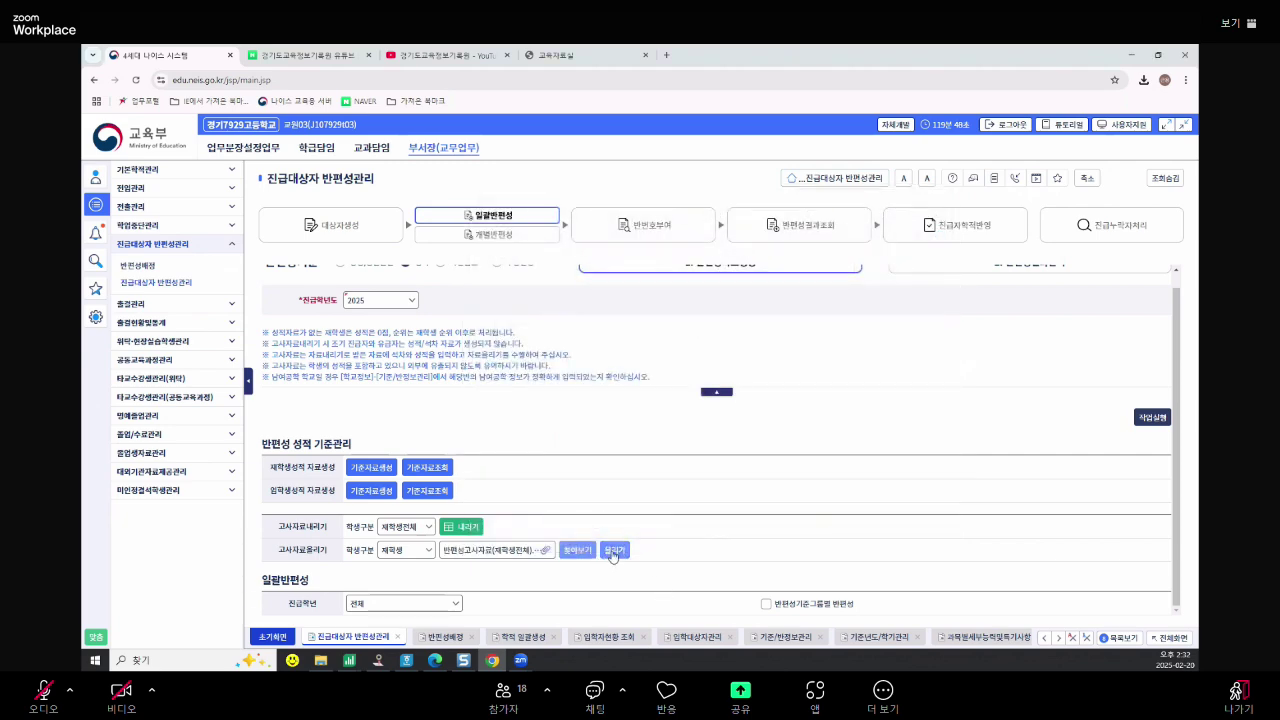
left_click(612, 550)
left_click(635, 430)
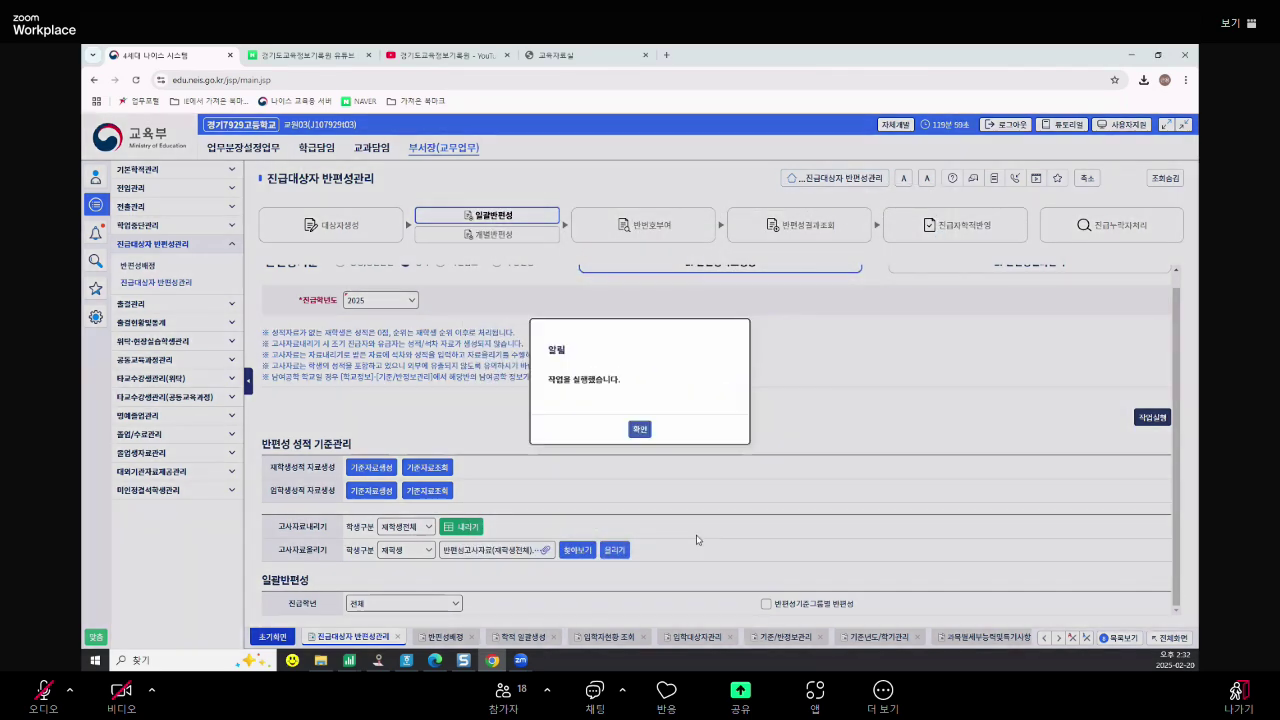
left_click(638, 428)
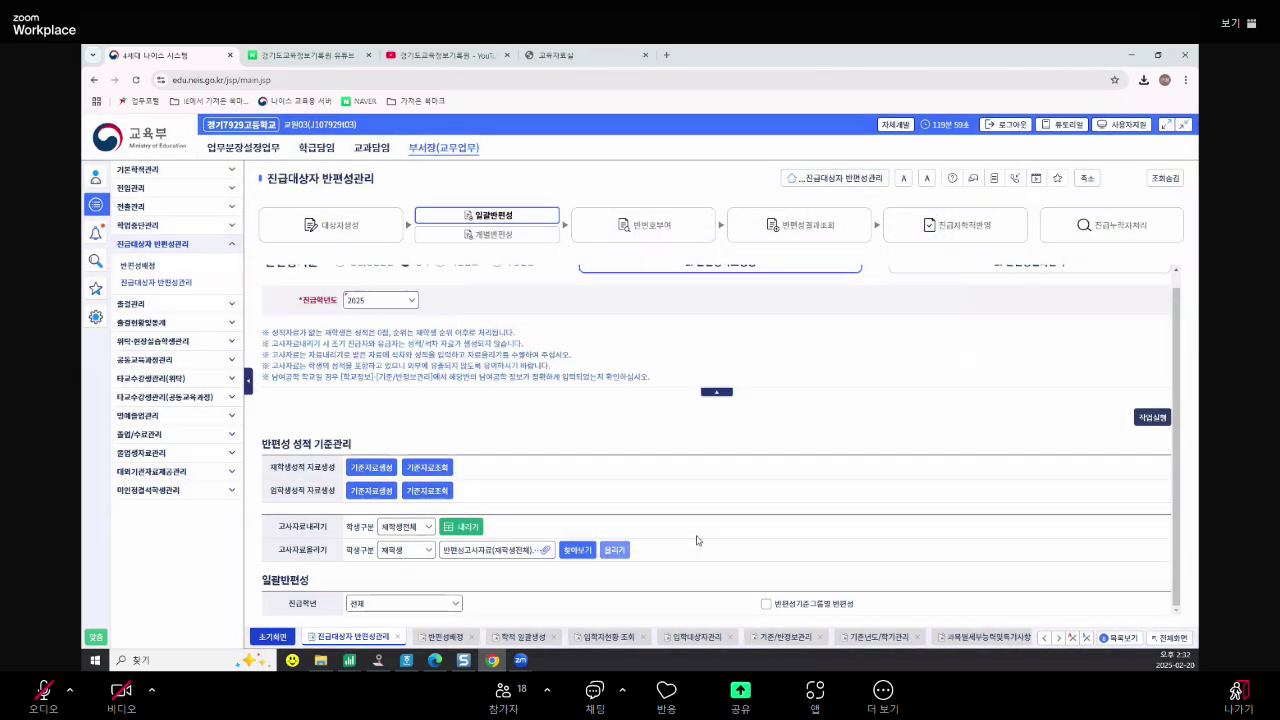
Collapse the guidance notes and run the 성적-based 일괄반편성 for 2025 with 진급학년 전체
scroll(727, 435, "up", 1)
left_click(720, 405)
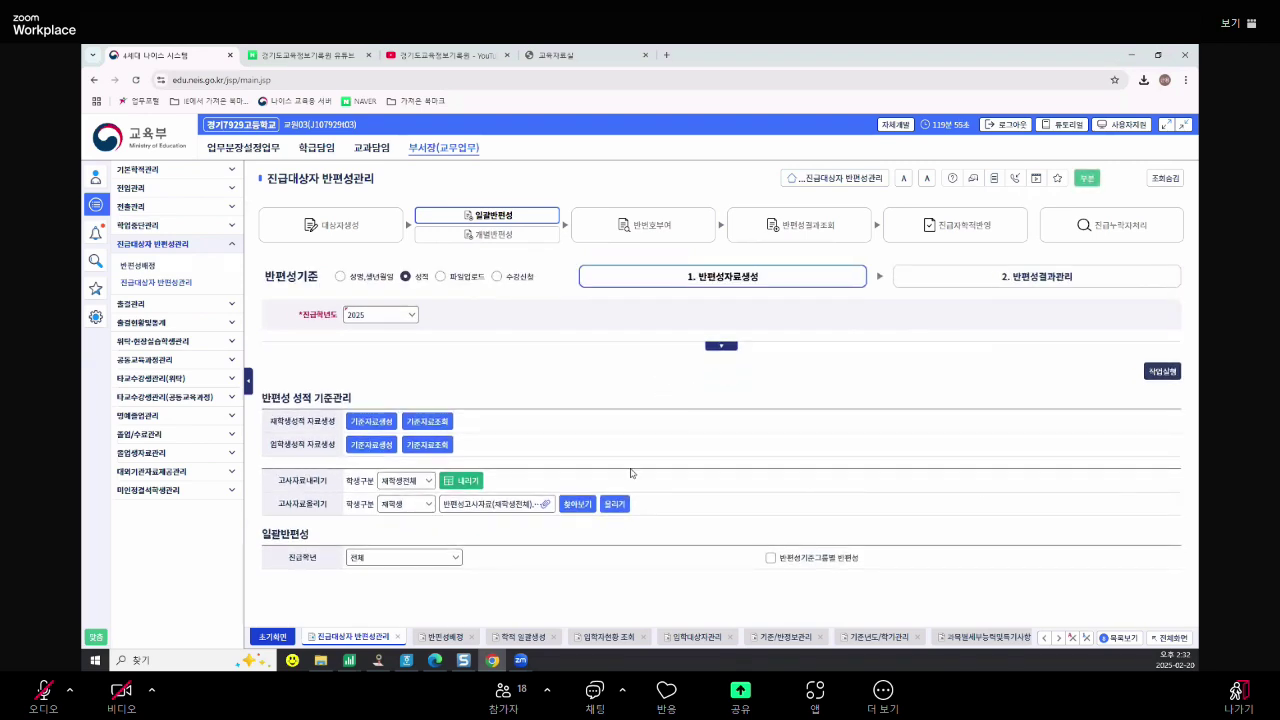
left_click(432, 560)
left_click(423, 574)
left_click(1162, 371)
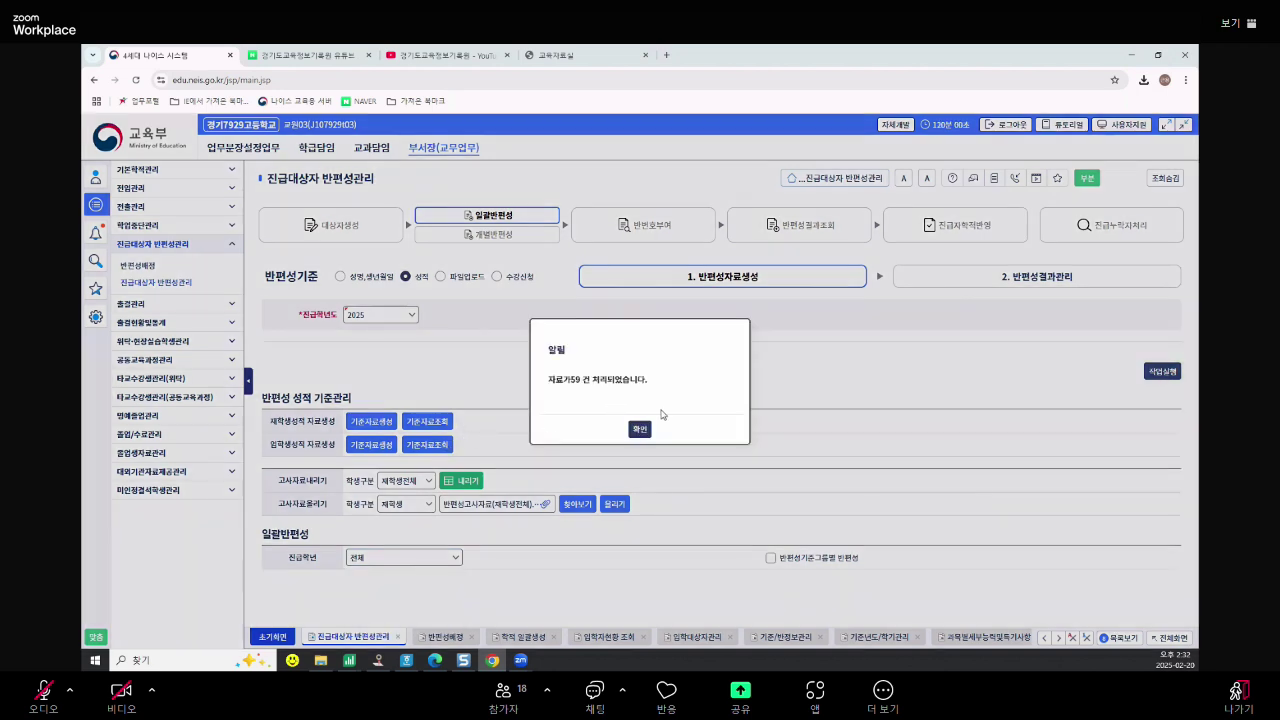
left_click(642, 429)
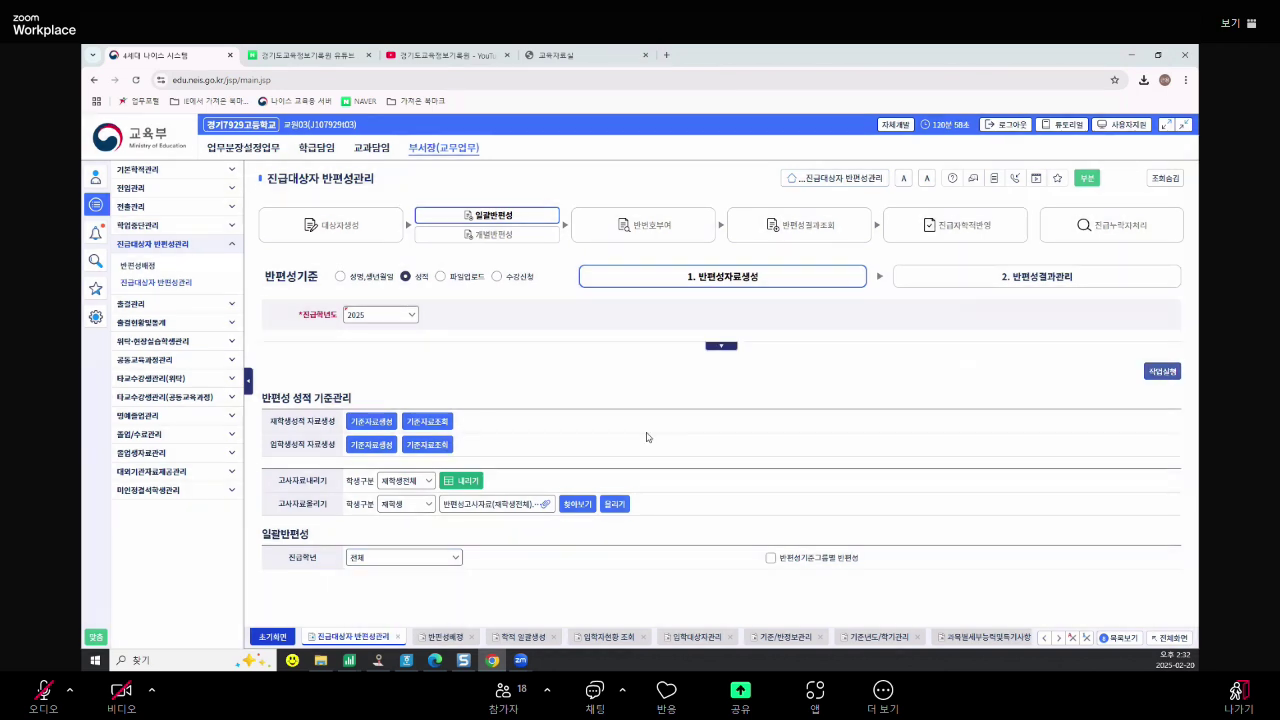
Set the 반편성기준 to 파일업로드, collapse the guidance notes, and download the 재학생 data for 2025 with the reason 기타
left_click(441, 276)
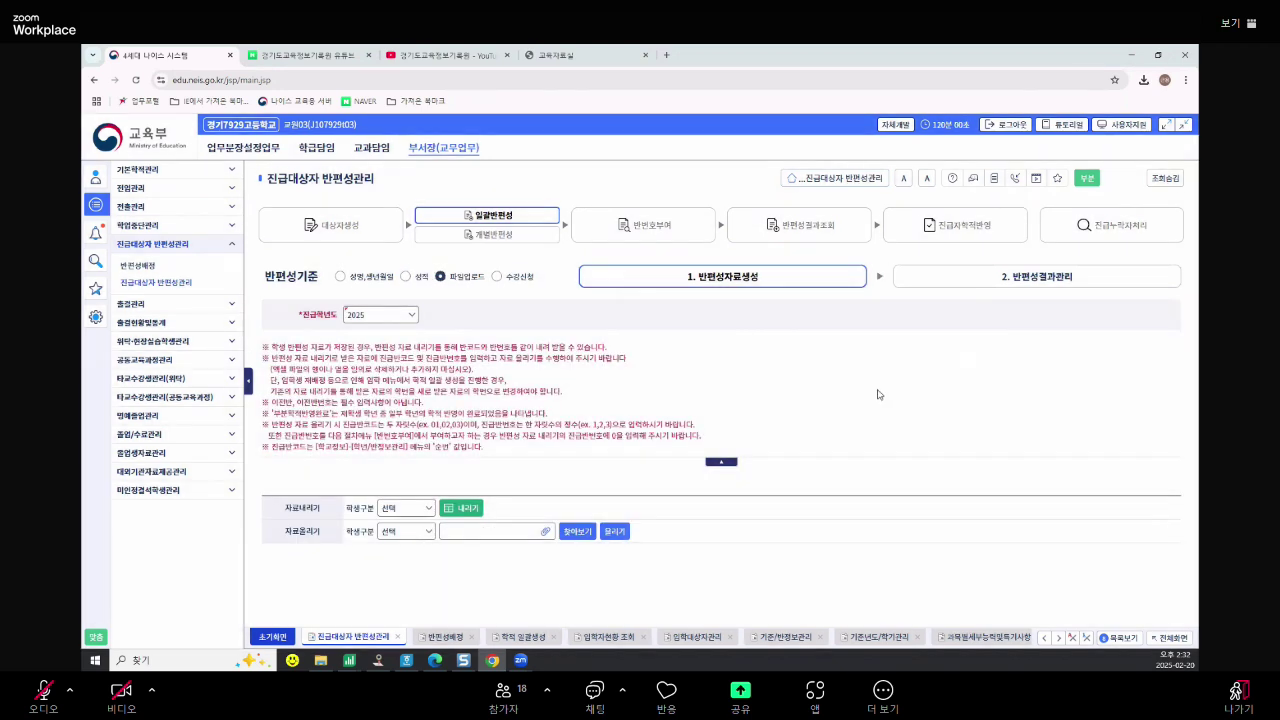
left_click(722, 464)
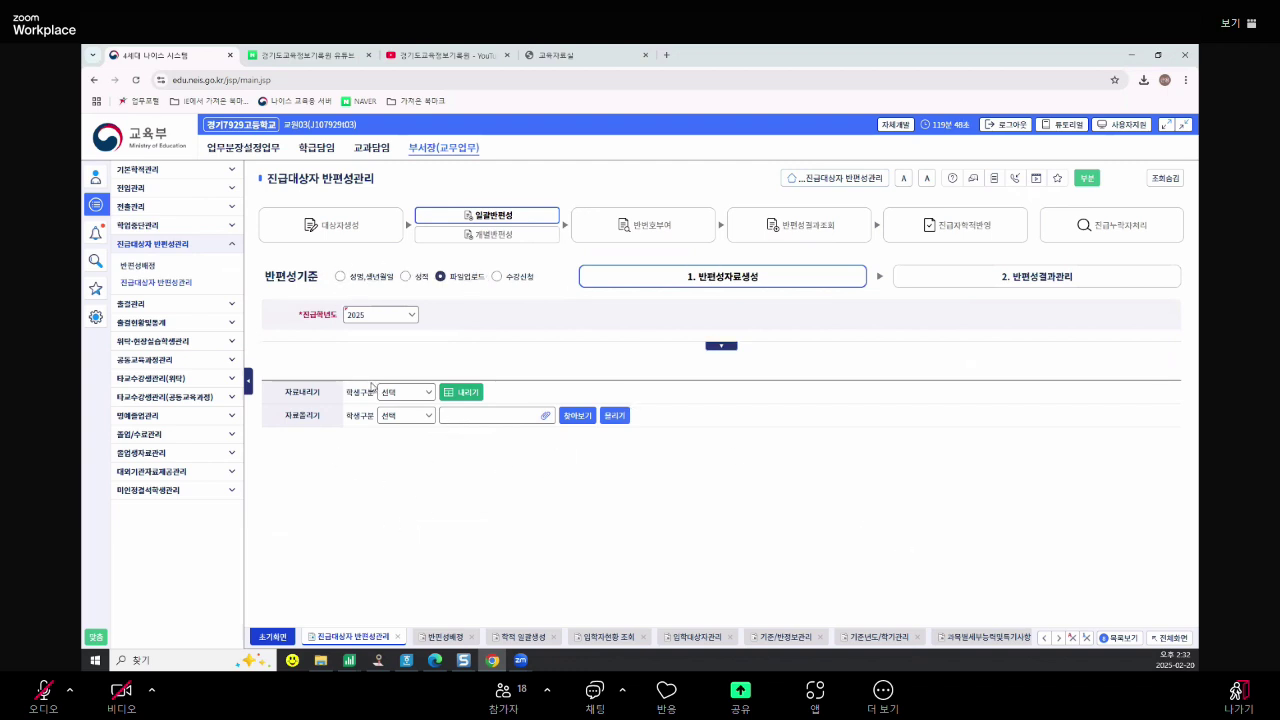
left_click(416, 401)
left_click(414, 428)
left_click(626, 429)
left_click(622, 329)
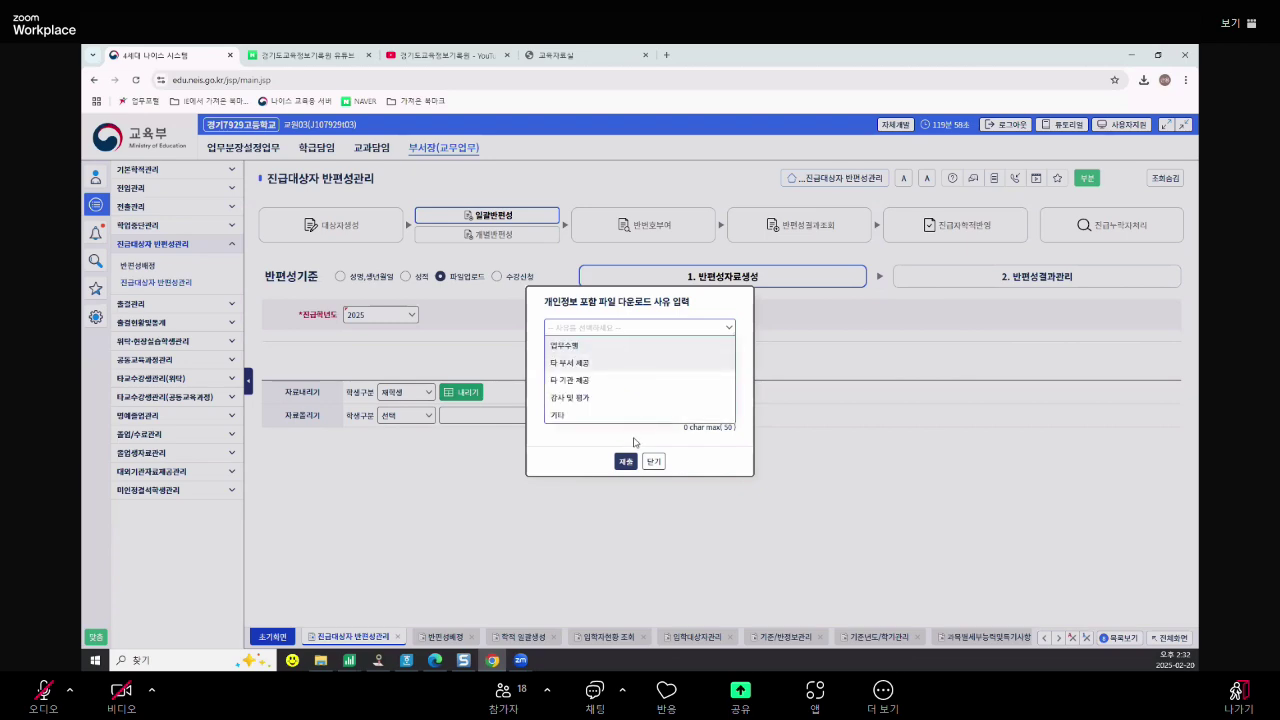
left_click(655, 415)
left_click(625, 461)
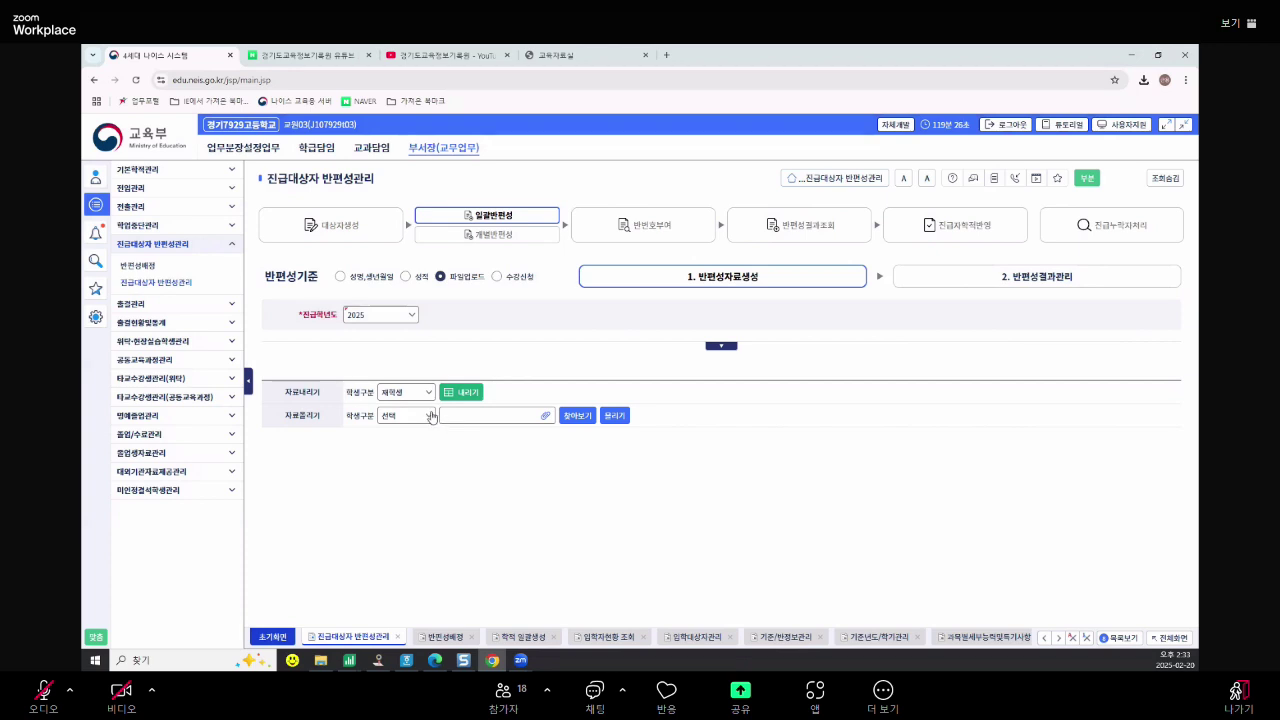
Upload the 반편성확정자료(재학생)_자료 내리기_반코드 입력 file as 재학생 반편성 data
left_click(432, 417)
left_click(395, 432)
left_click(425, 416)
left_click(415, 450)
left_click(580, 415)
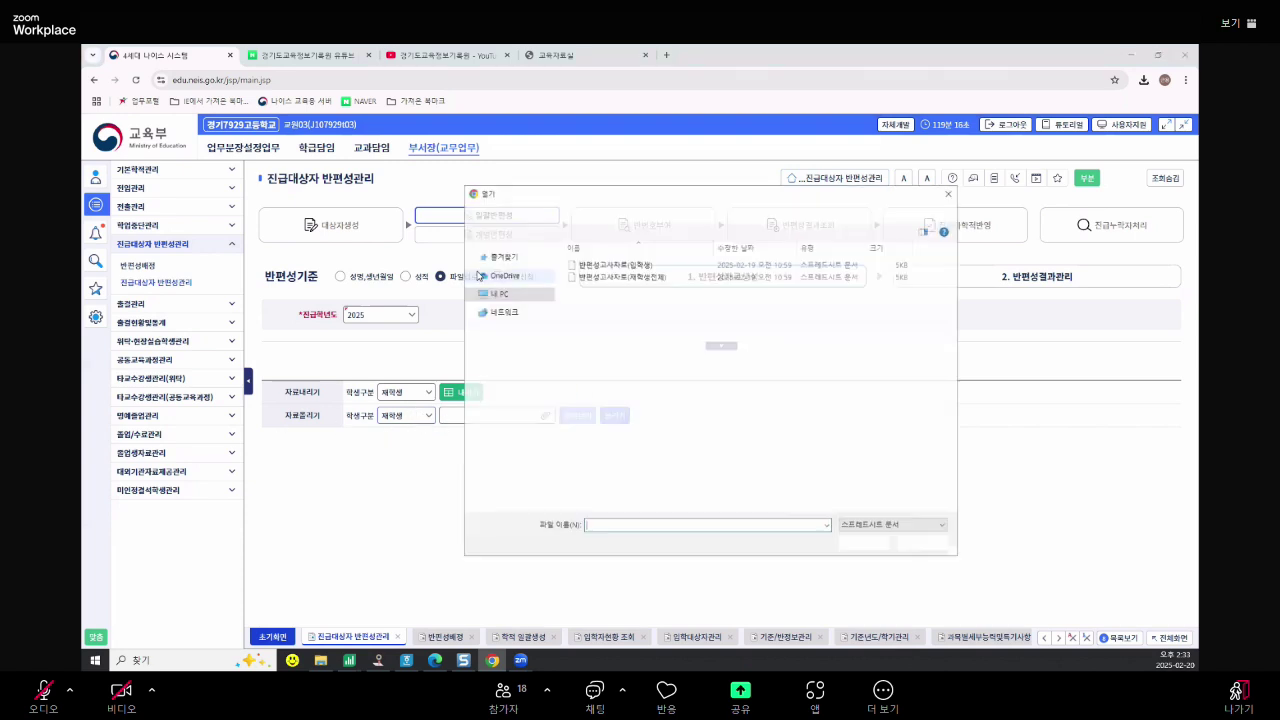
left_click(575, 211)
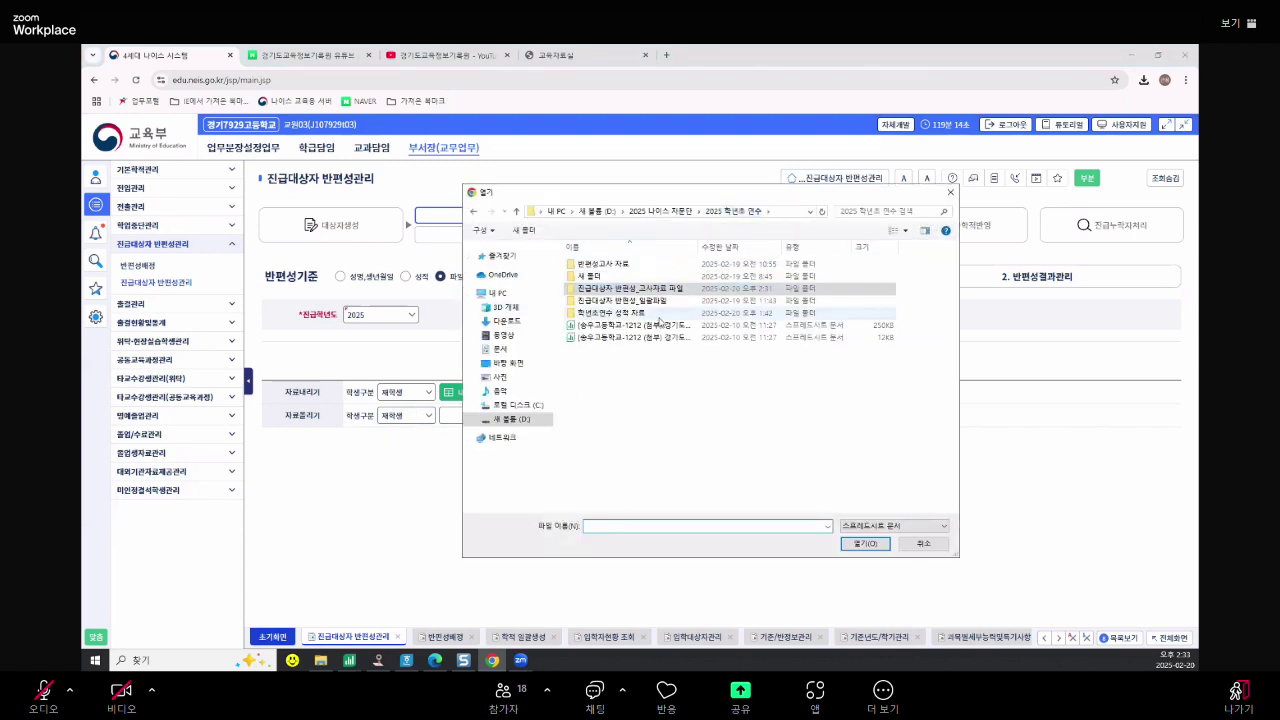
double_click(648, 301)
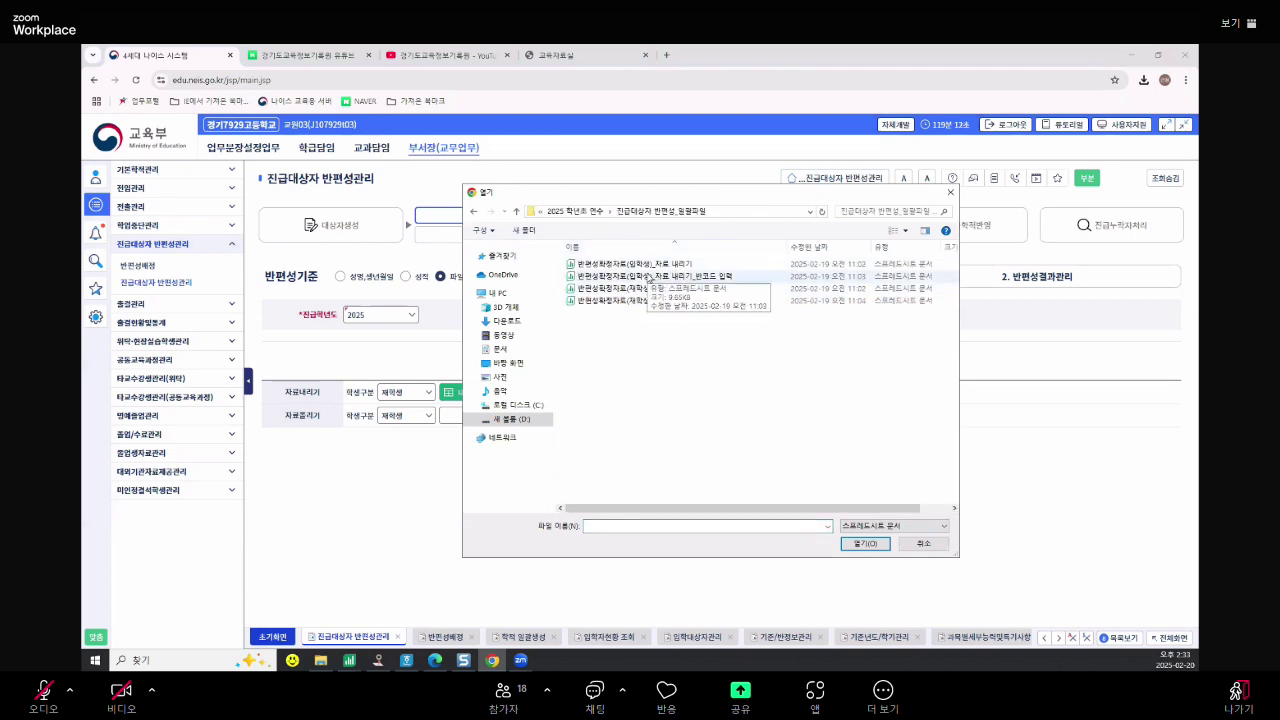
double_click(664, 301)
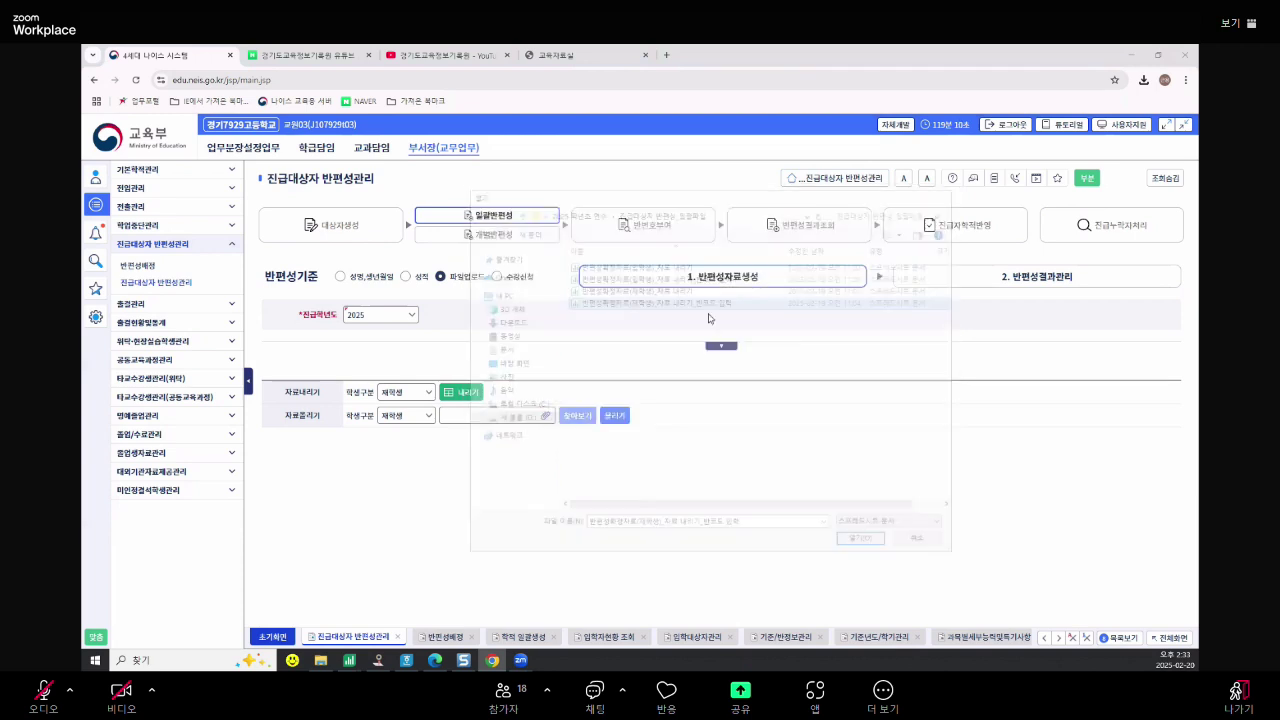
left_click(614, 415)
left_click(624, 426)
left_click(642, 429)
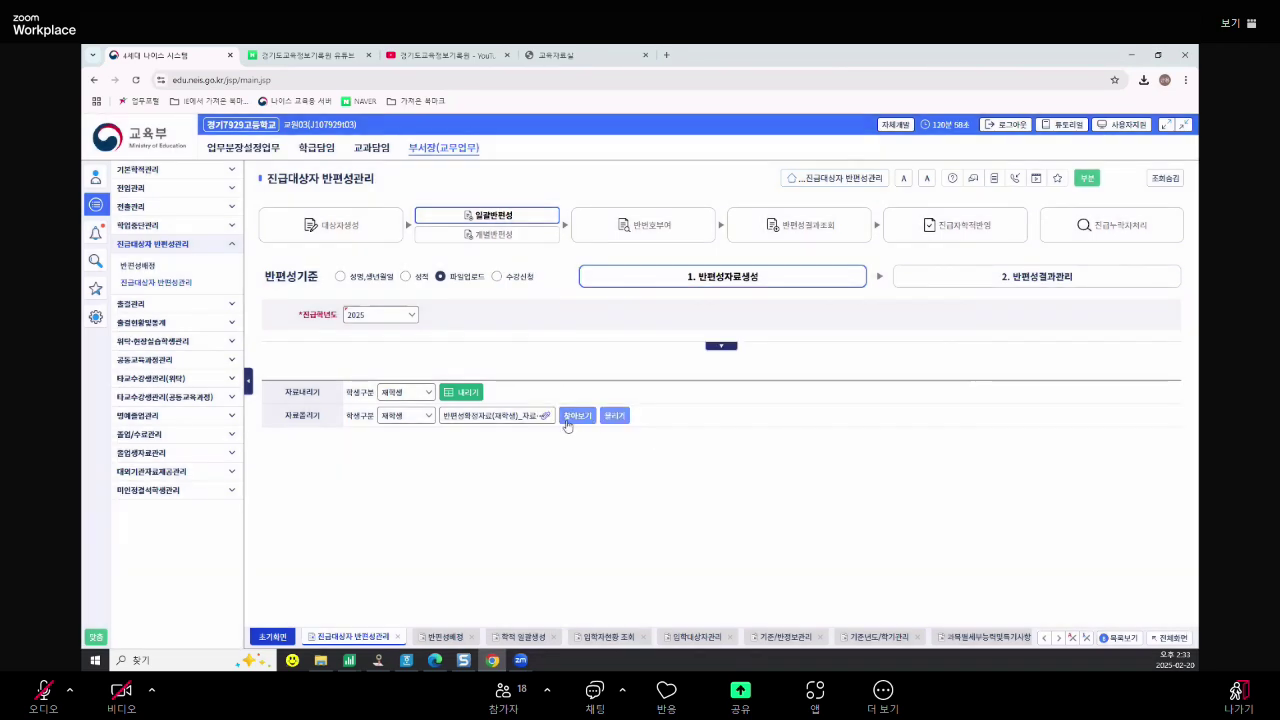
Upload the 반편성확정자료(입학생)_자료 내리기_반코드 입력 file as 입학생 반편성 data
left_click(428, 416)
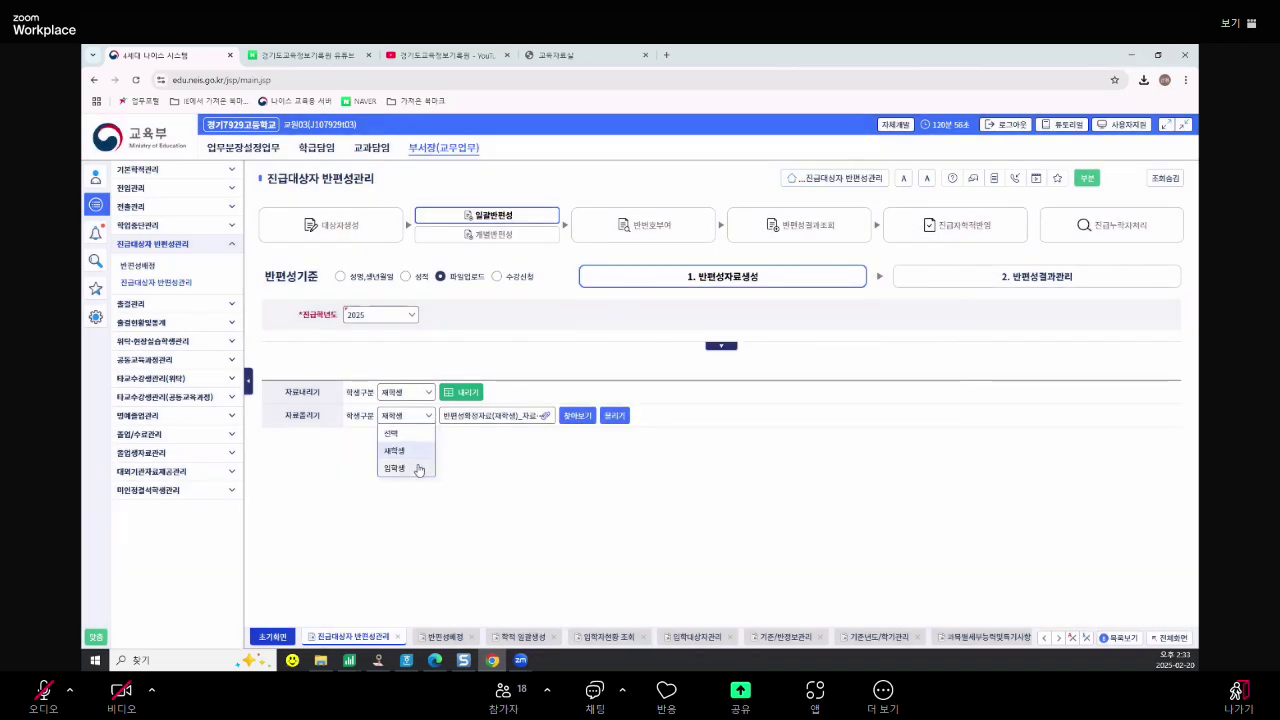
left_click(420, 466)
left_click(595, 414)
left_click(645, 277)
double_click(645, 278)
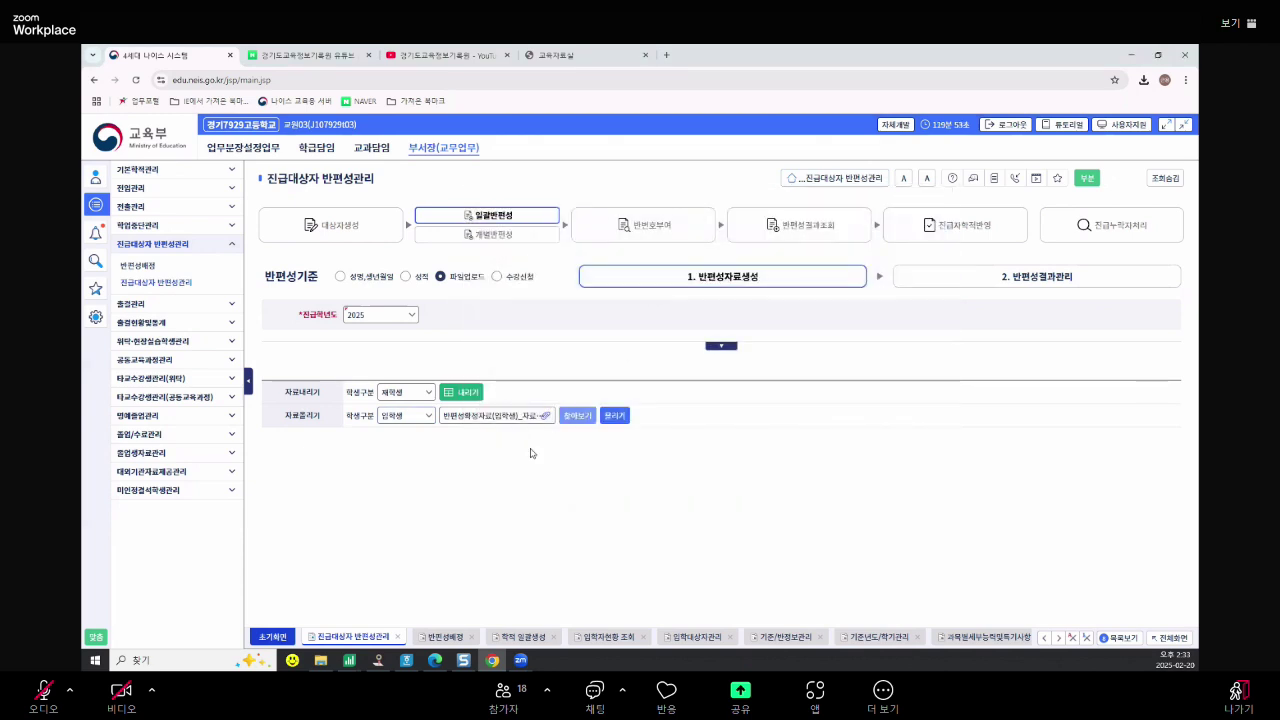
left_click(615, 418)
left_click(628, 432)
left_click(615, 420)
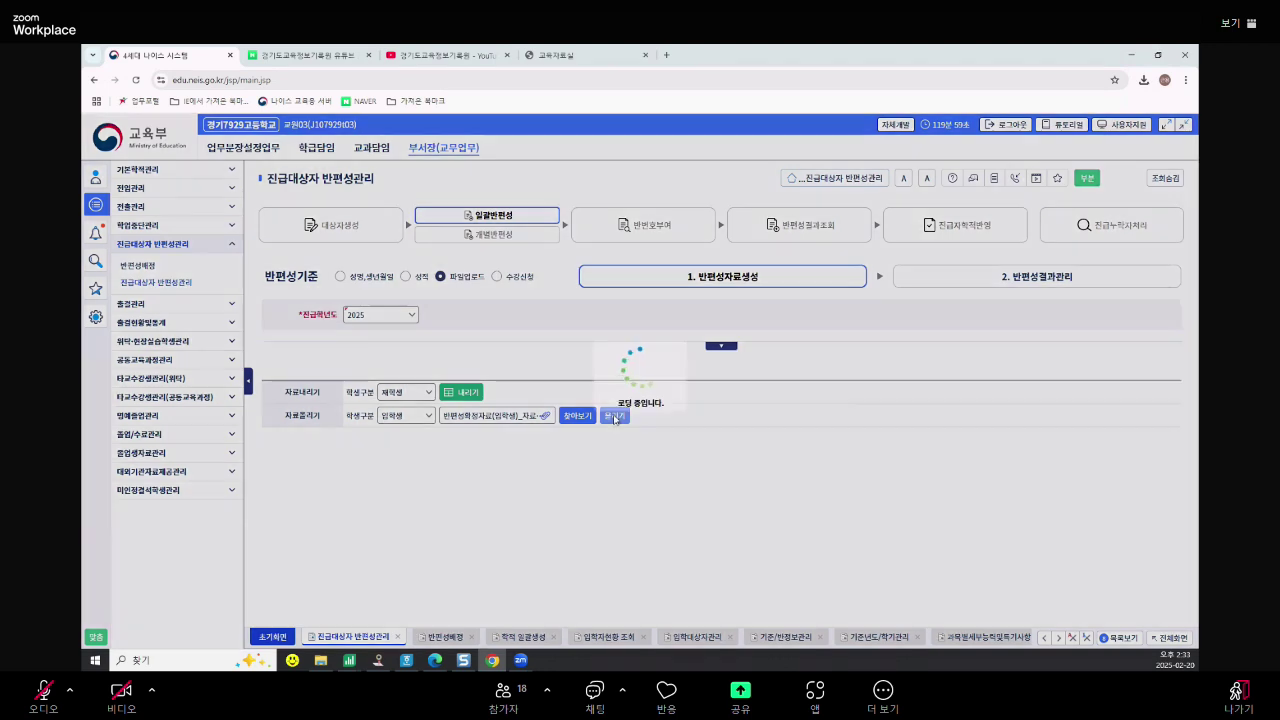
left_click(625, 428)
left_click(639, 430)
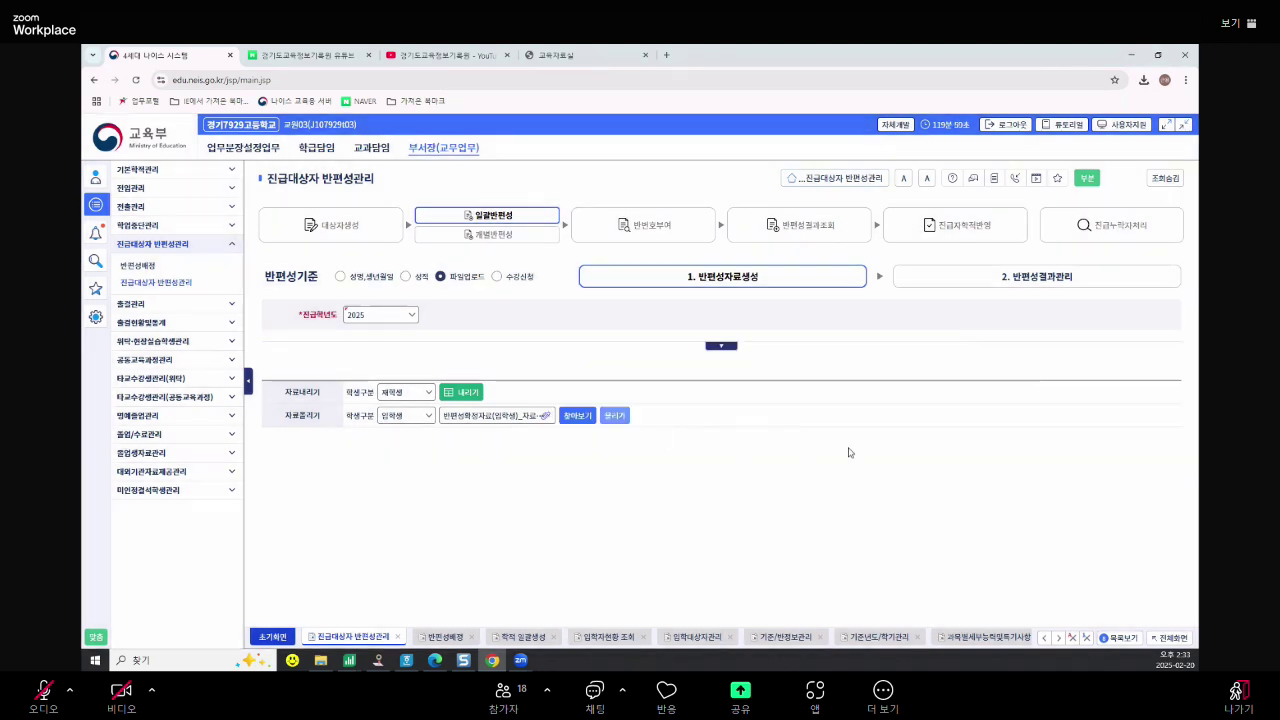
Query the 2025 반편성결과관리 list of 입학생 and view the class assignments of the 재학생 in 1학년 1반
left_click(1068, 280)
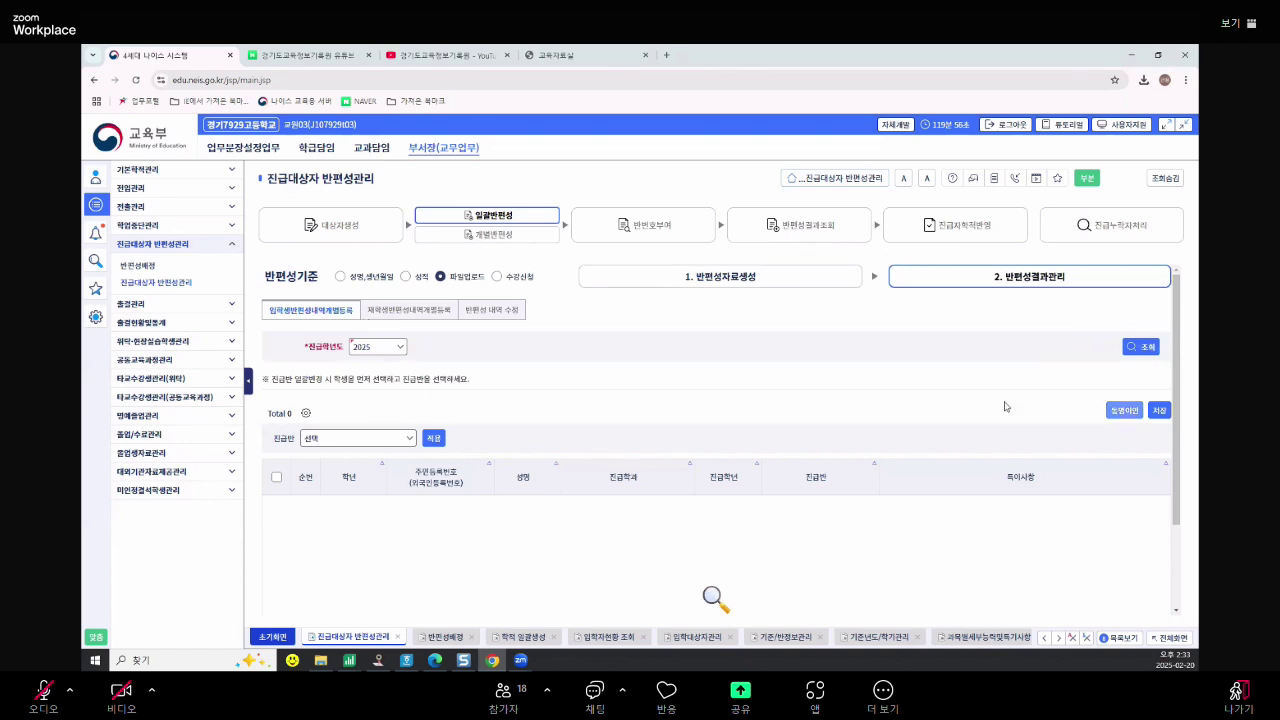
left_click(1141, 346)
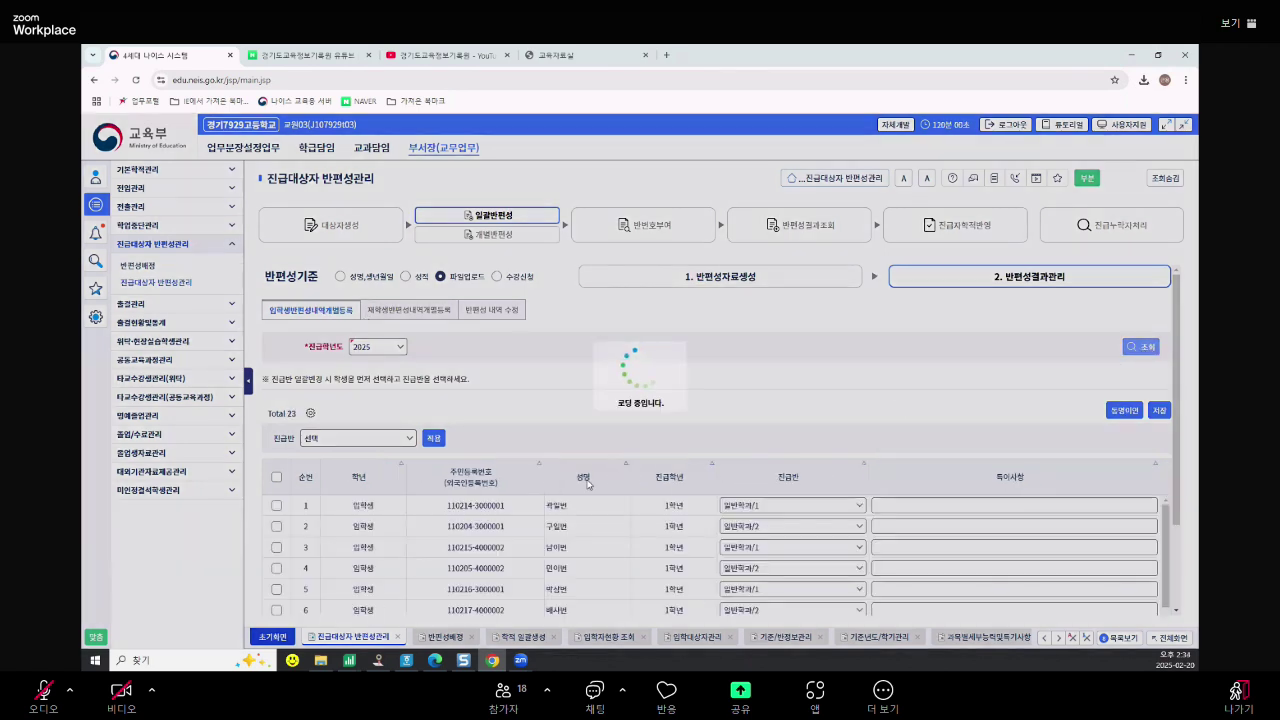
scroll(740, 590, "down", 3)
left_click(412, 311)
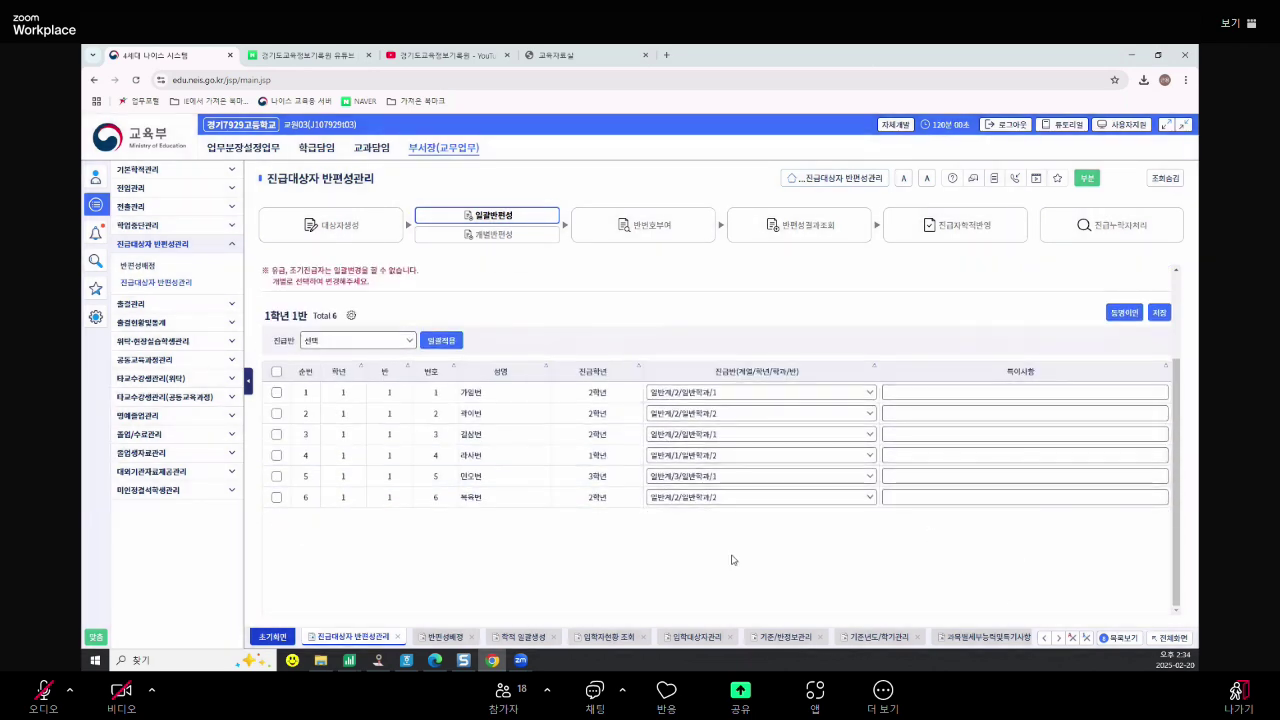
In 반편성 내역 수정, set 학년 to 2 and compare the student lists of 반 1 and 반 2
left_click(491, 306)
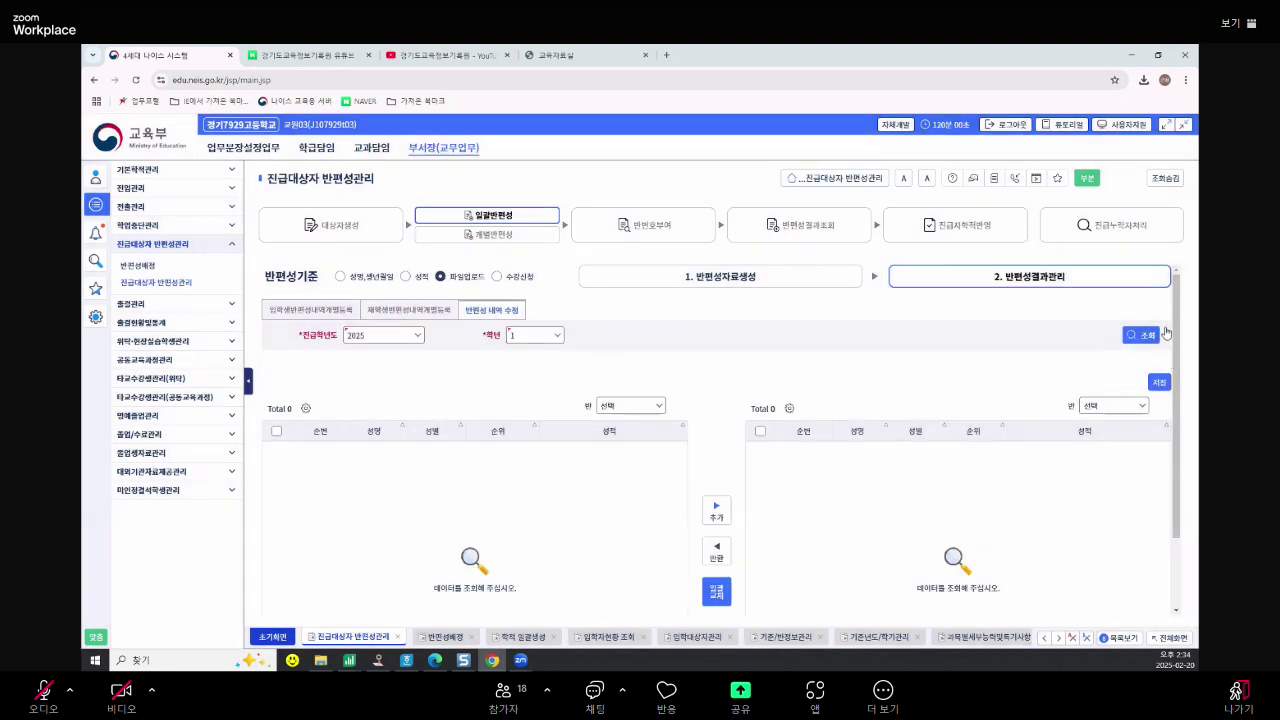
left_click(1142, 335)
left_click(545, 335)
left_click(534, 367)
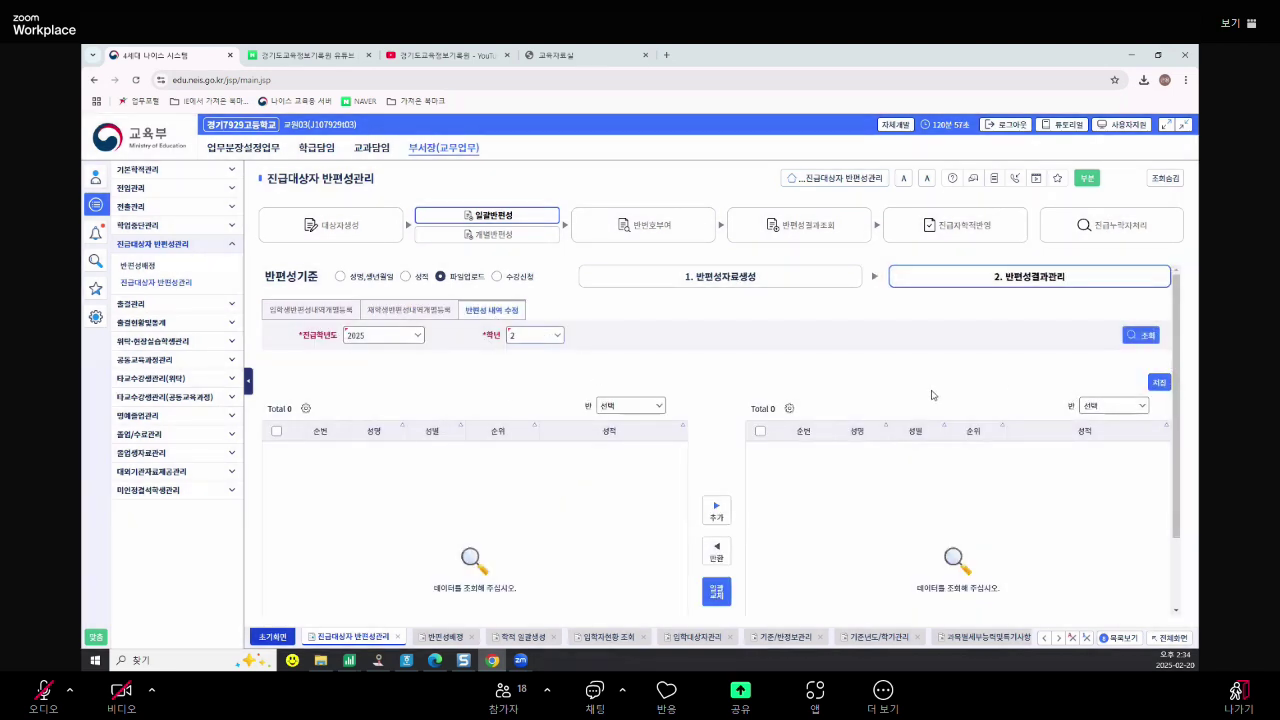
left_click(630, 407)
left_click(632, 443)
left_click(1118, 407)
left_click(1115, 455)
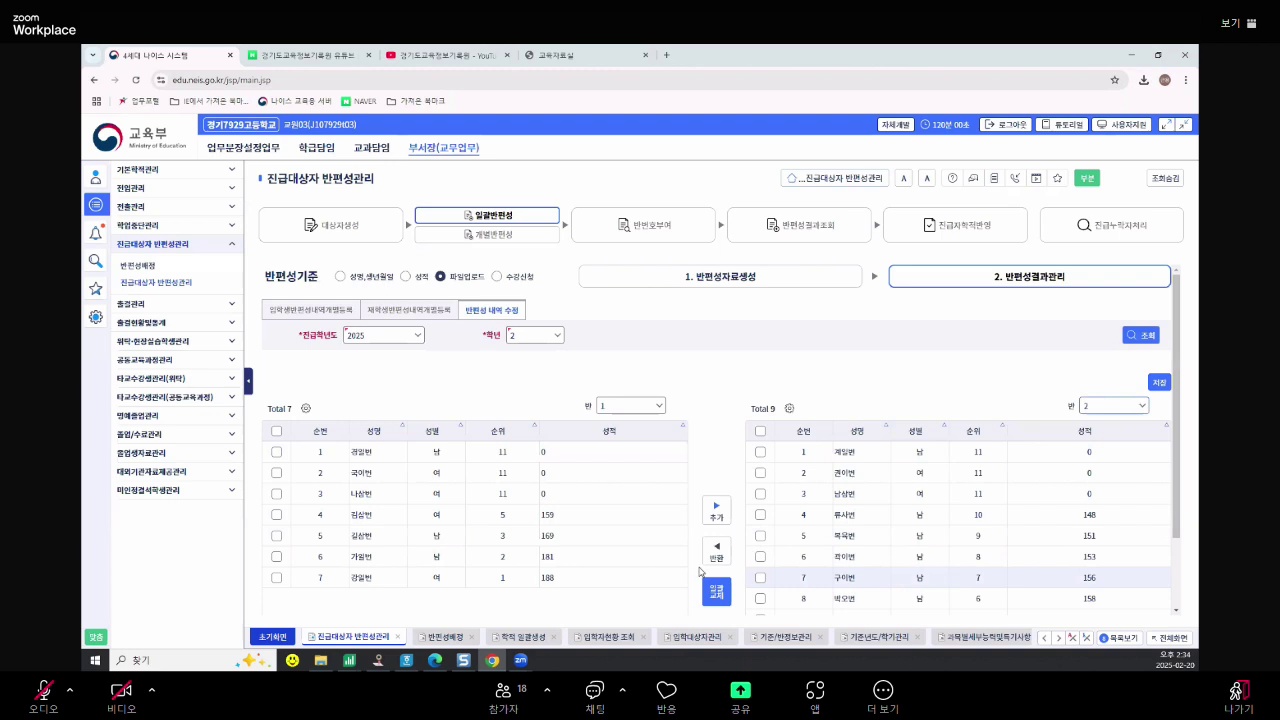
scroll(769, 572, "down", 1)
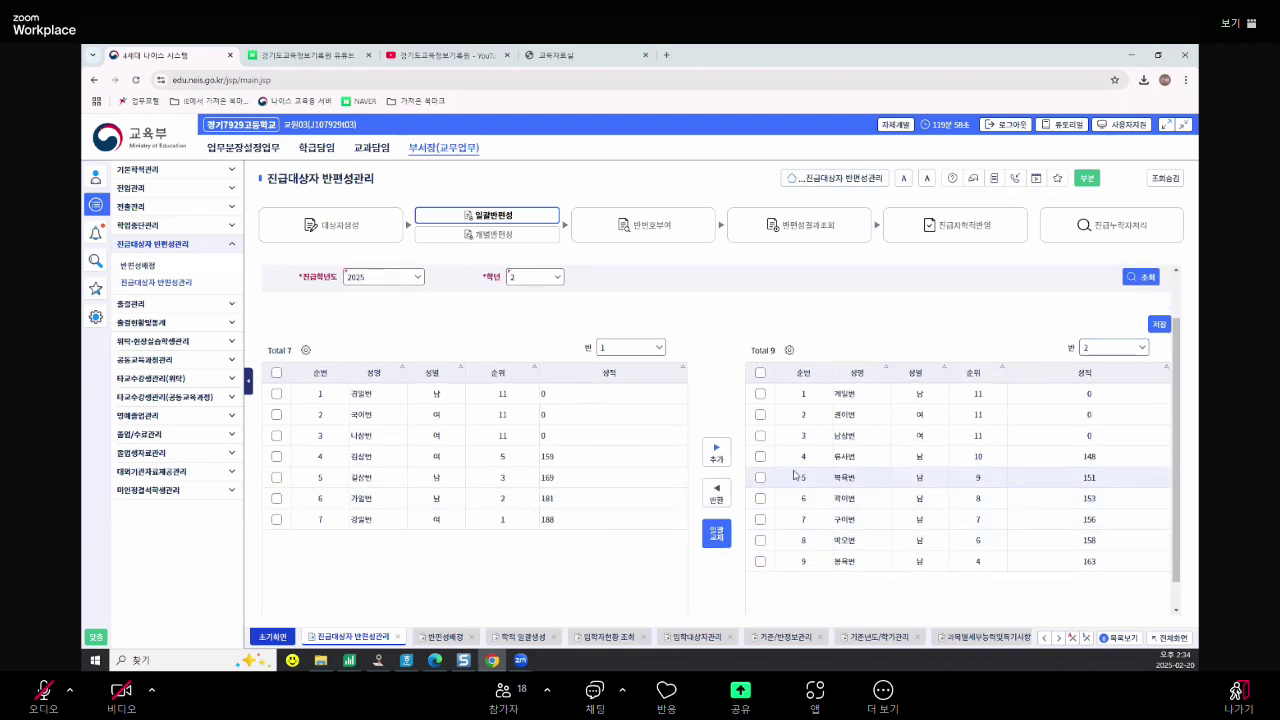
Query the 2025 입학생반편성내역개별등록 list under 개별반편성 and review the entrants' assigned classes
left_click(493, 242)
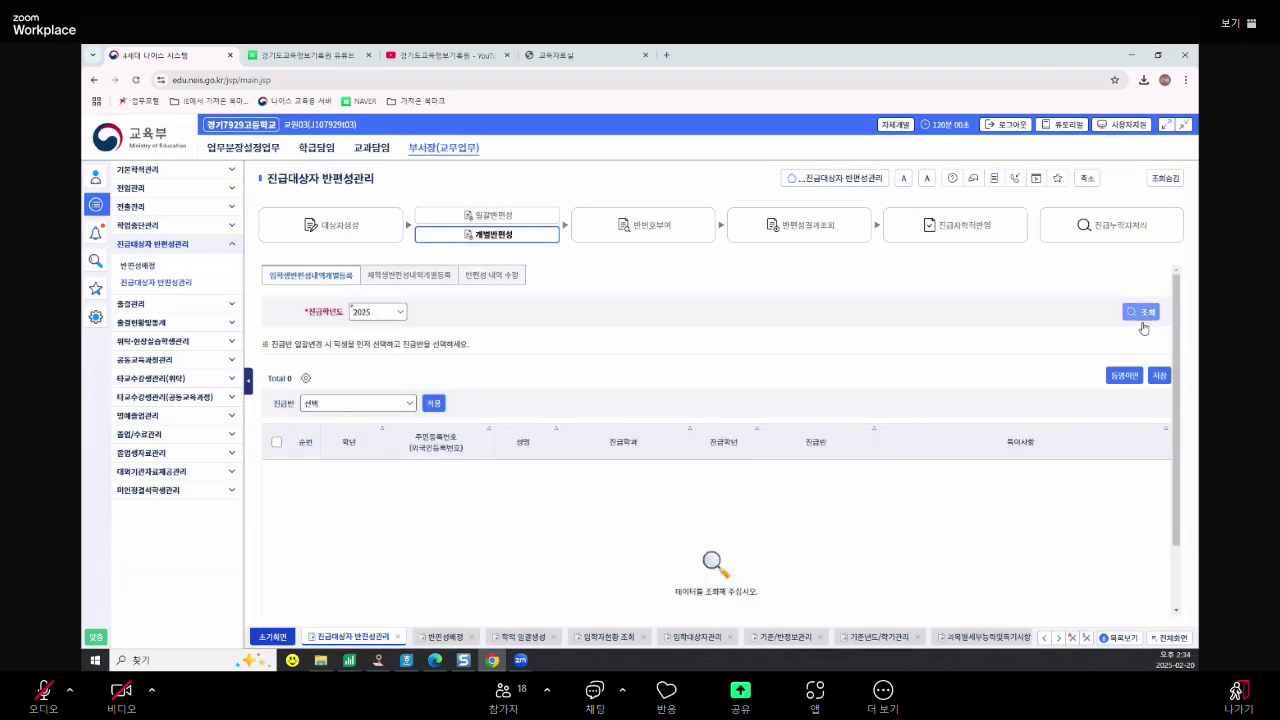
left_click(1141, 312)
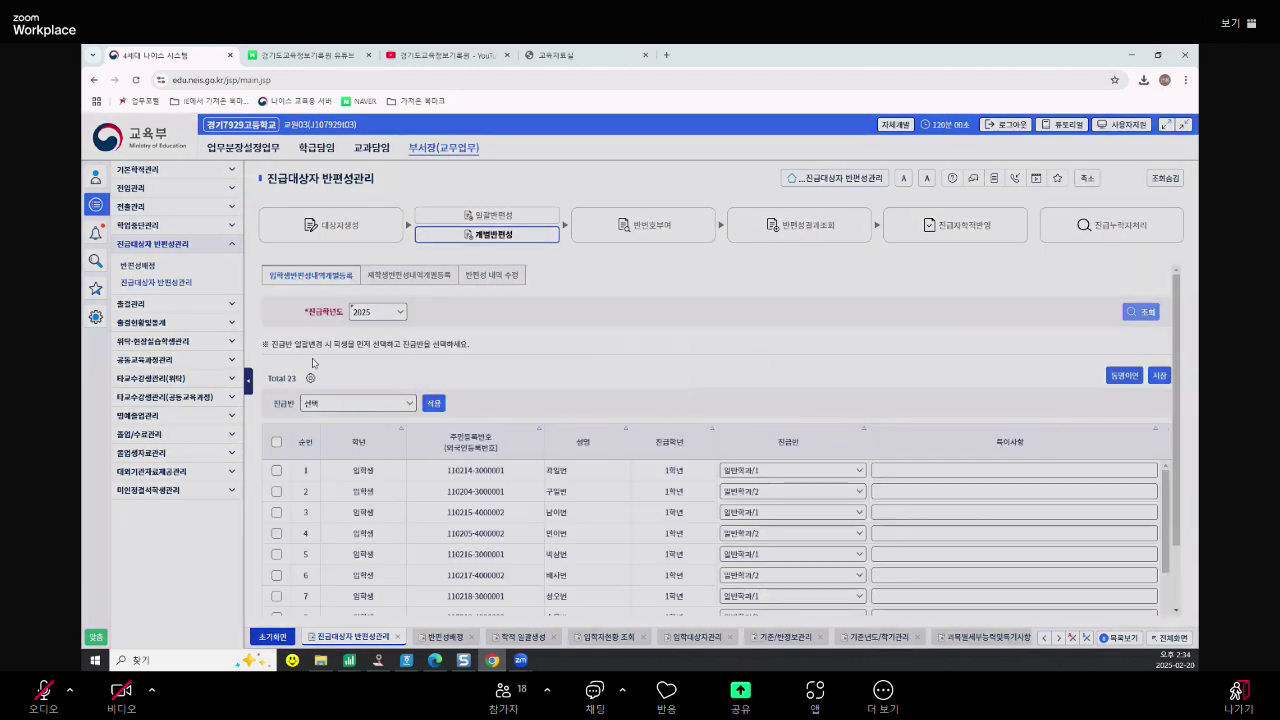
scroll(610, 480, "down", 2)
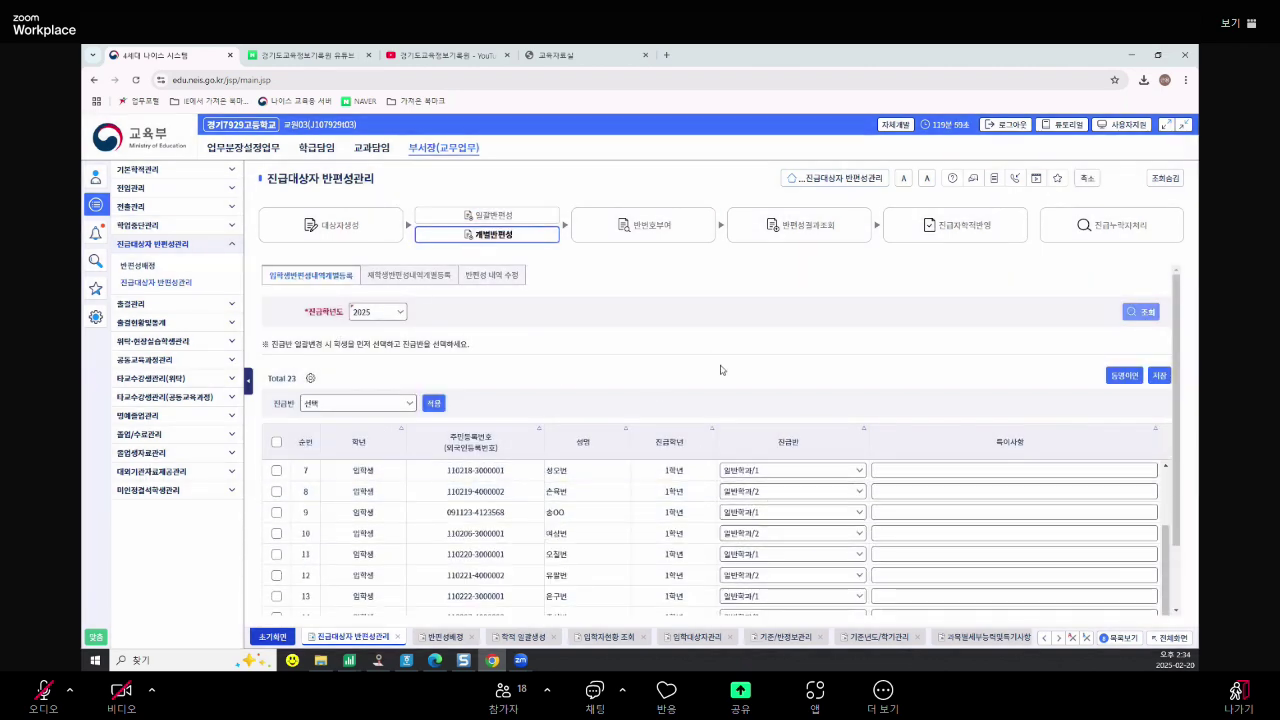
scroll(720, 370, "down", 2)
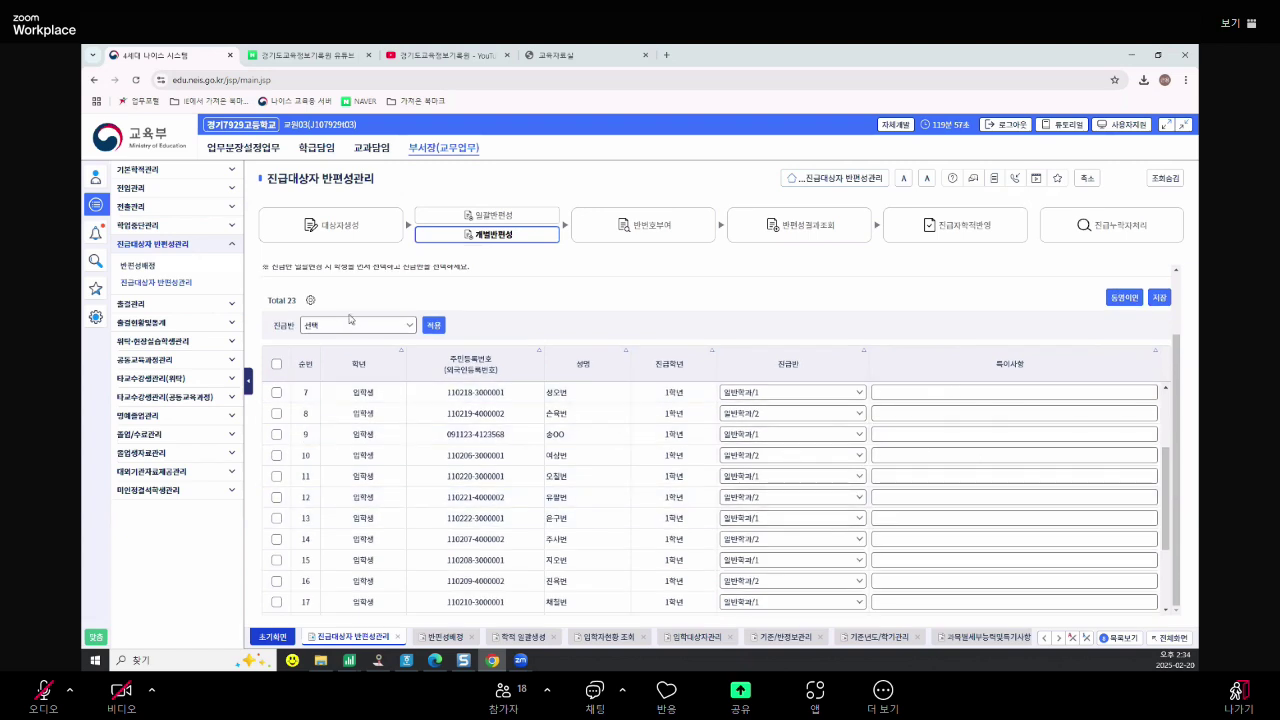
scroll(421, 358, "up", 3)
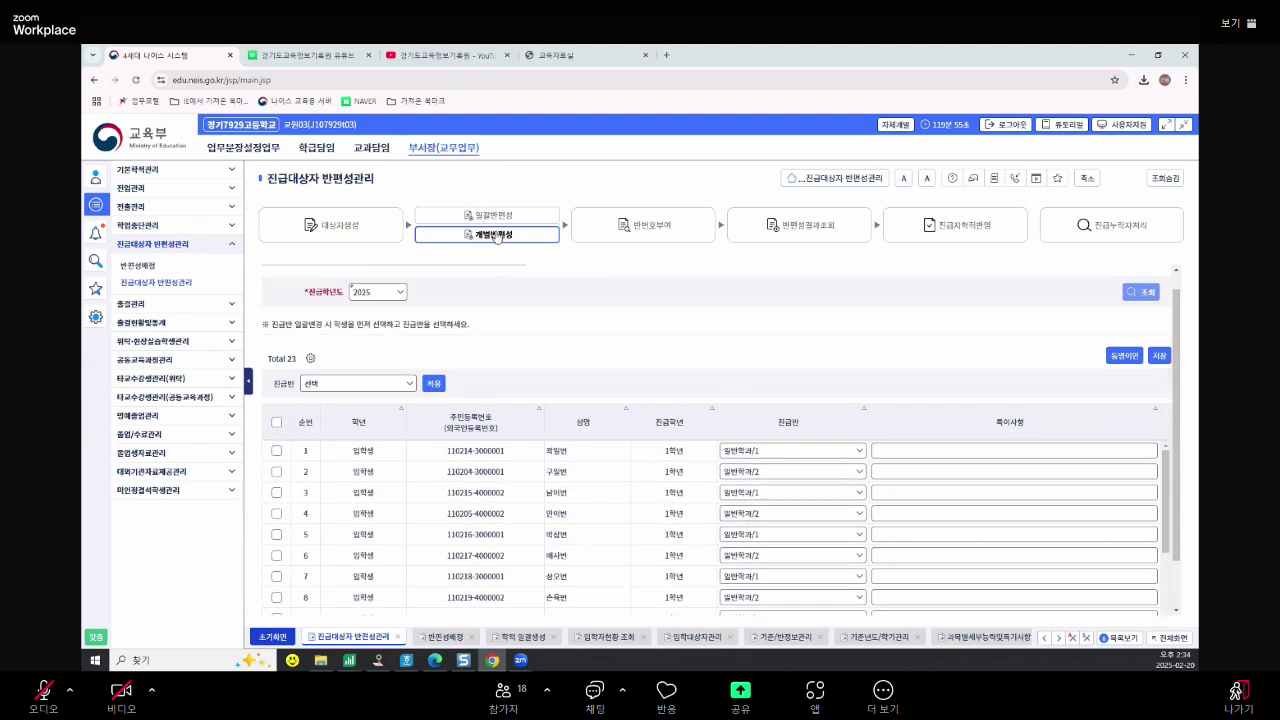
Change the 진급반 of the seventh entrant to 일반학과/2 and of the eighth entrant to 일반학과/1
left_click(786, 513)
left_click(786, 551)
left_click(795, 576)
left_click(790, 610)
left_click(795, 597)
left_click(791, 615)
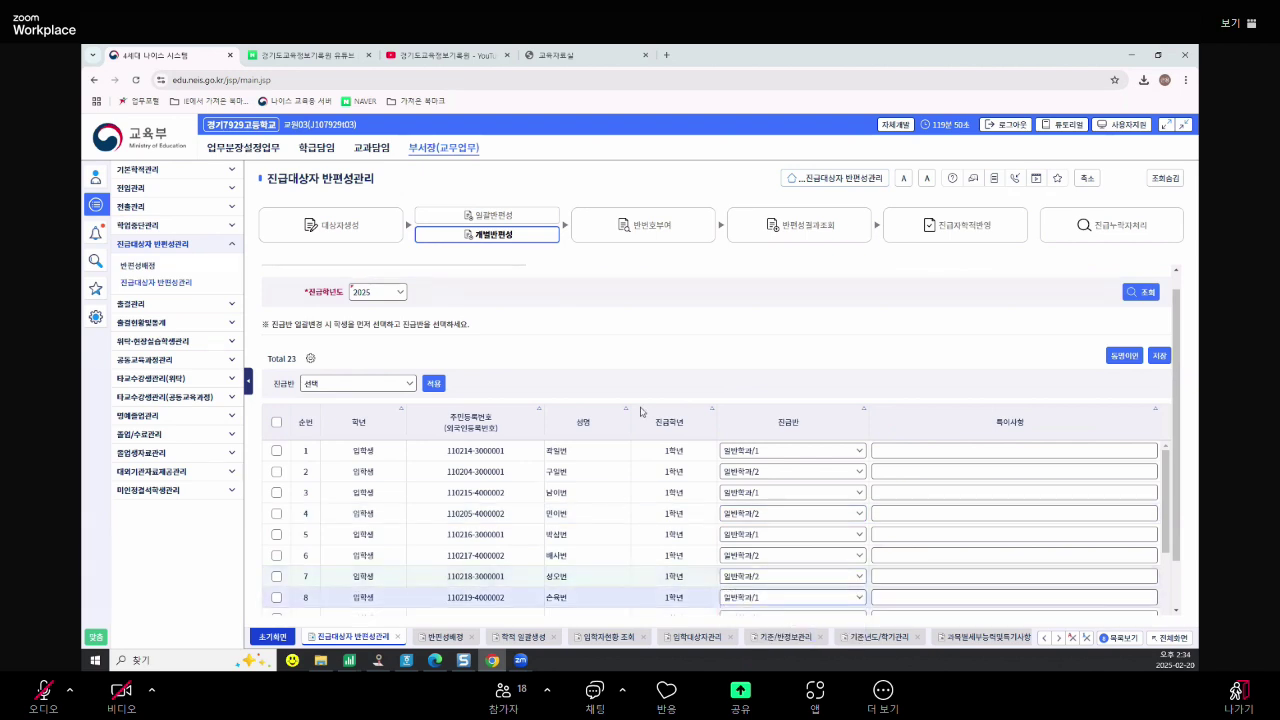
left_click(1145, 312)
Run 반번호부여 for 2025 with 진급학년 전체, 남녀구분 전체 and 부여기준 성명순
left_click(643, 225)
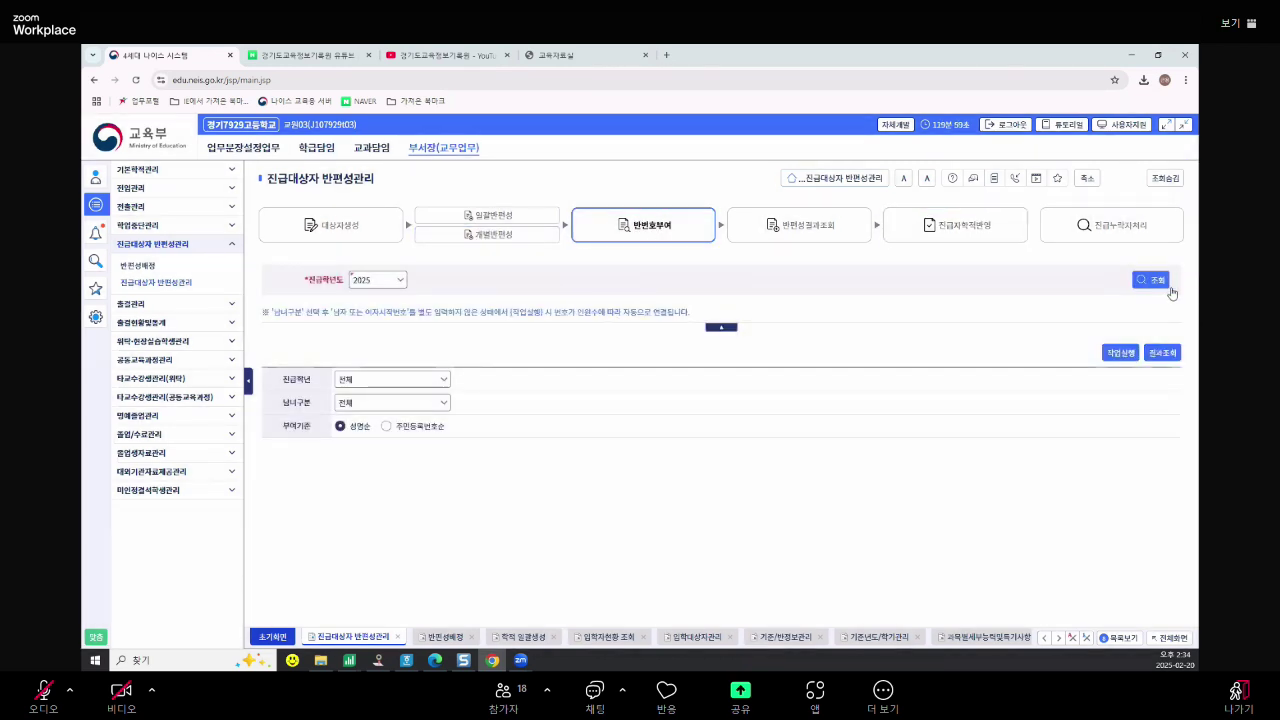
left_click(1160, 281)
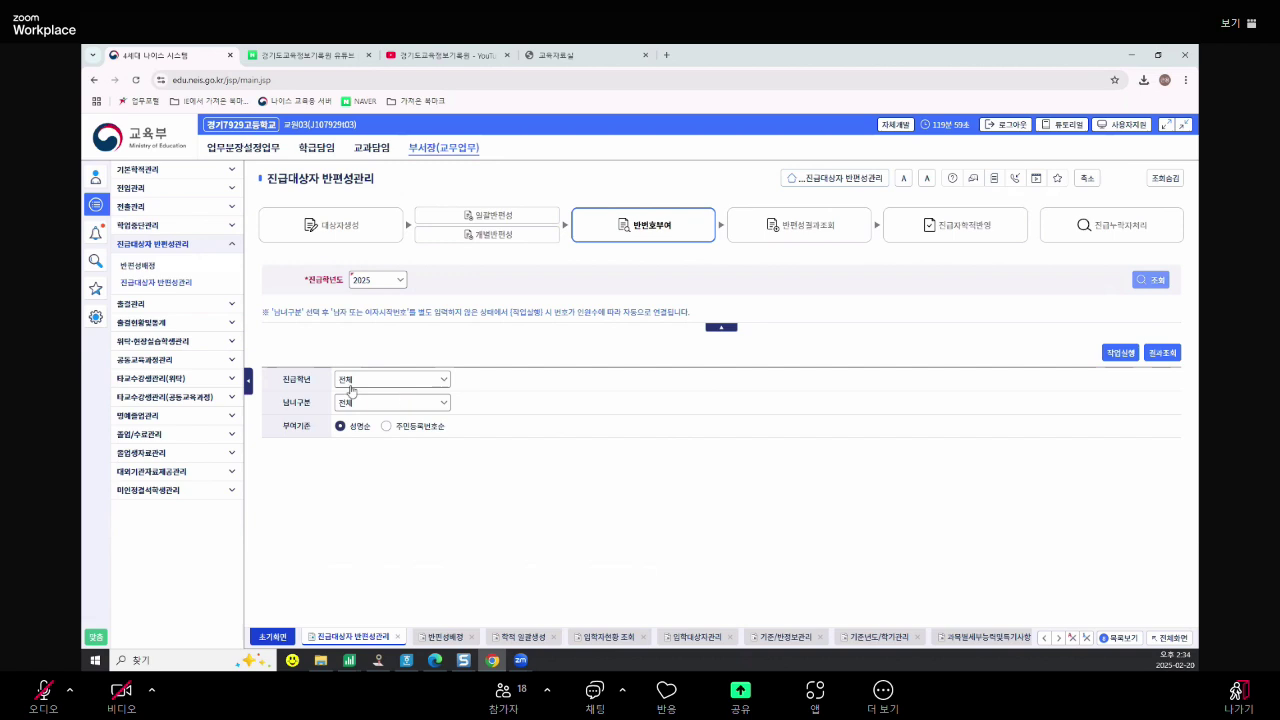
left_click(350, 387)
left_click(726, 417)
left_click(423, 403)
left_click(623, 512)
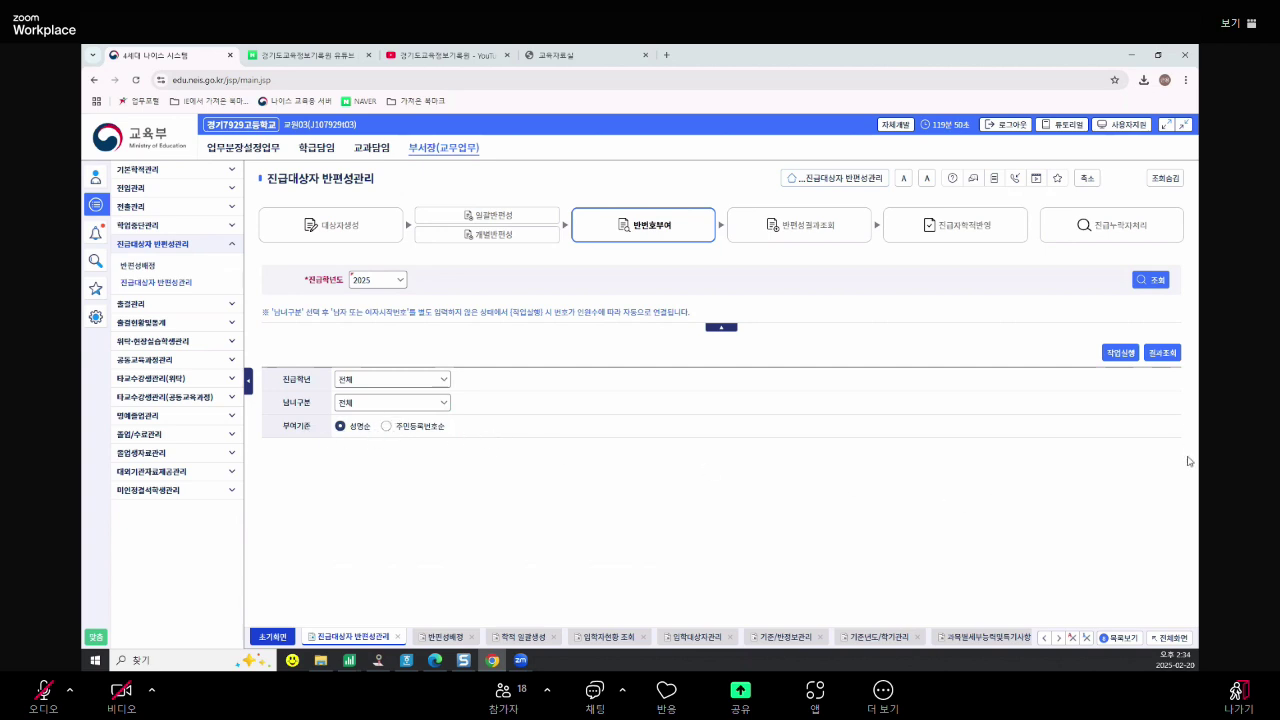
left_click(1120, 352)
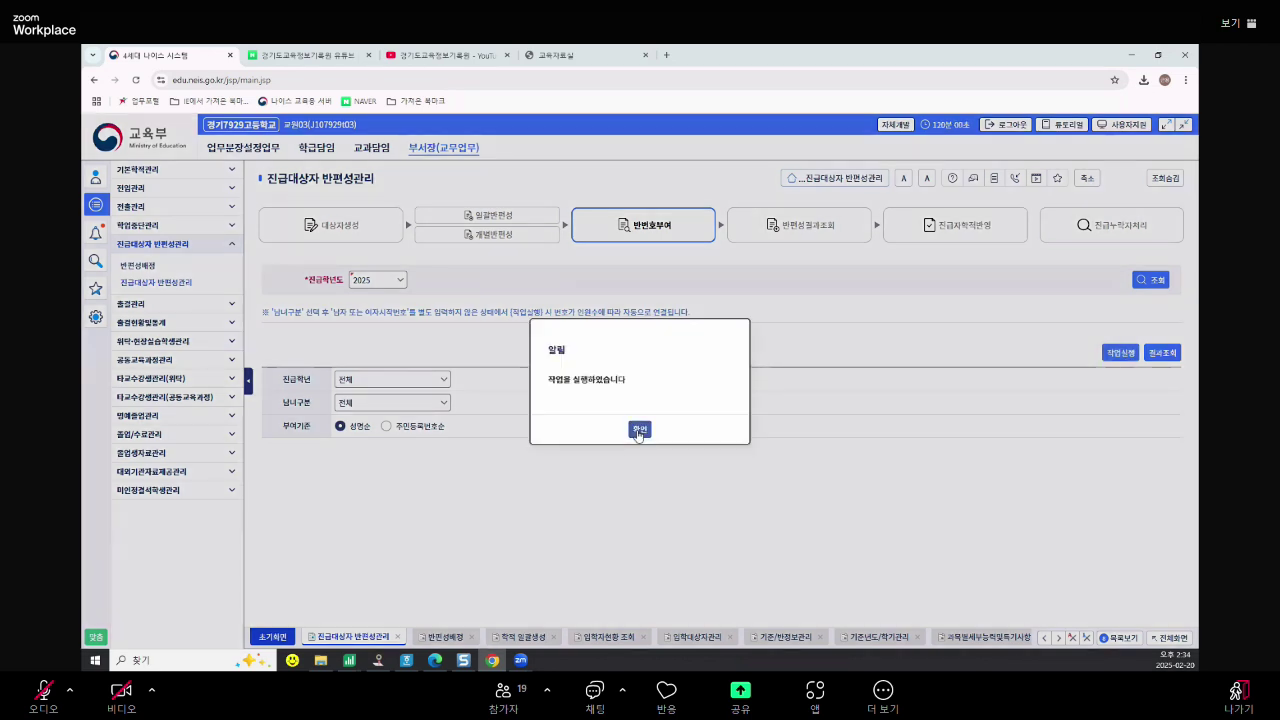
key("Return")
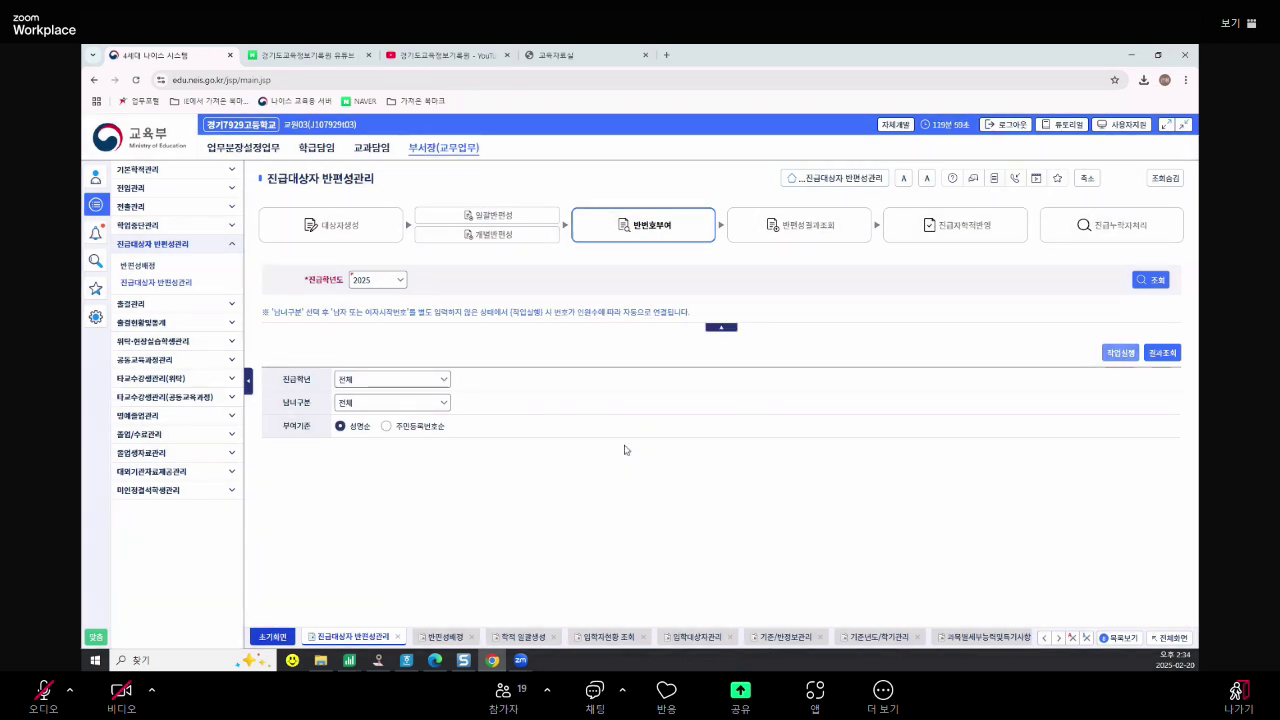
Return to 일괄반편성 by 파일업로드 and choose 재학생 as the student type for 자료내리기
left_click(540, 217)
left_click(440, 276)
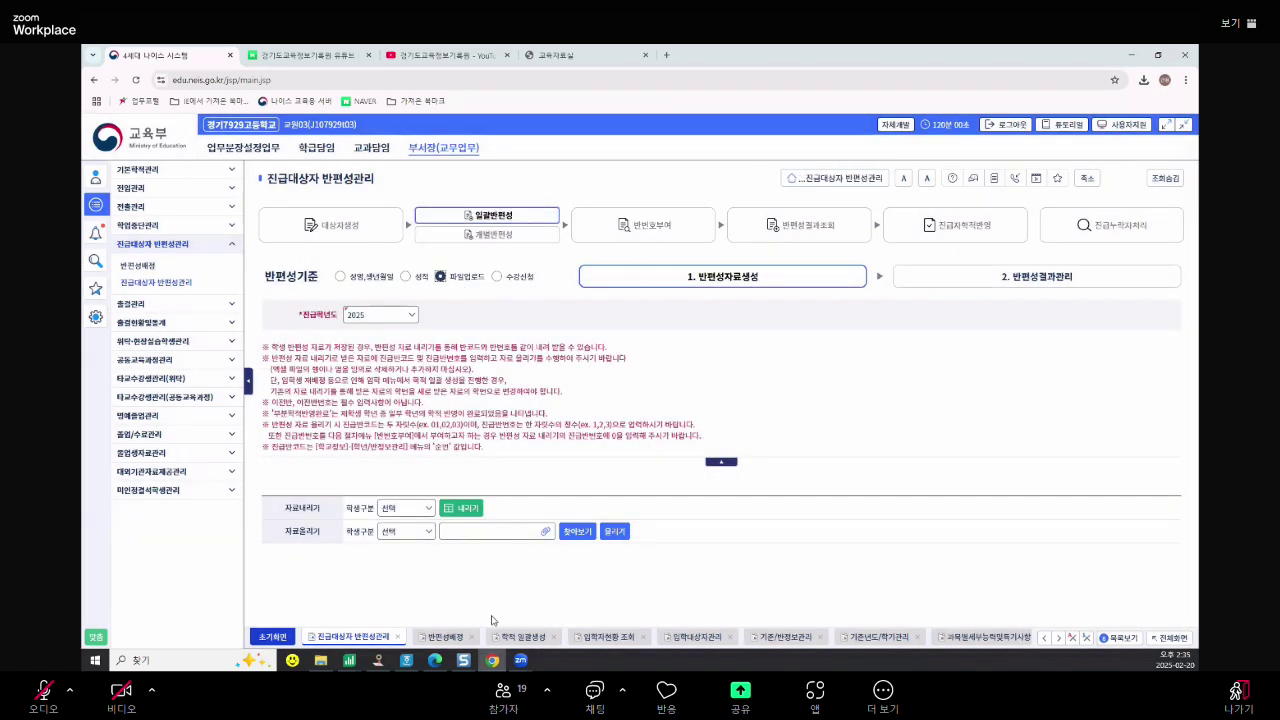
left_click(418, 510)
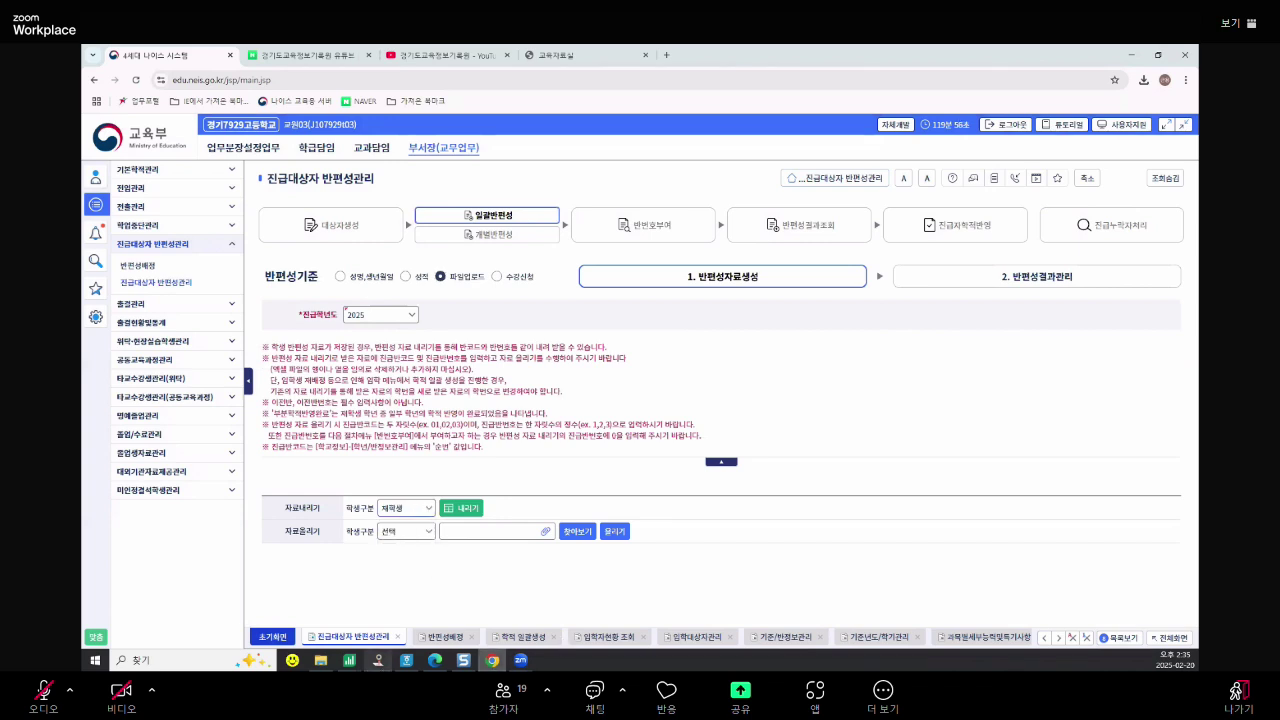
mouse_move(348, 664)
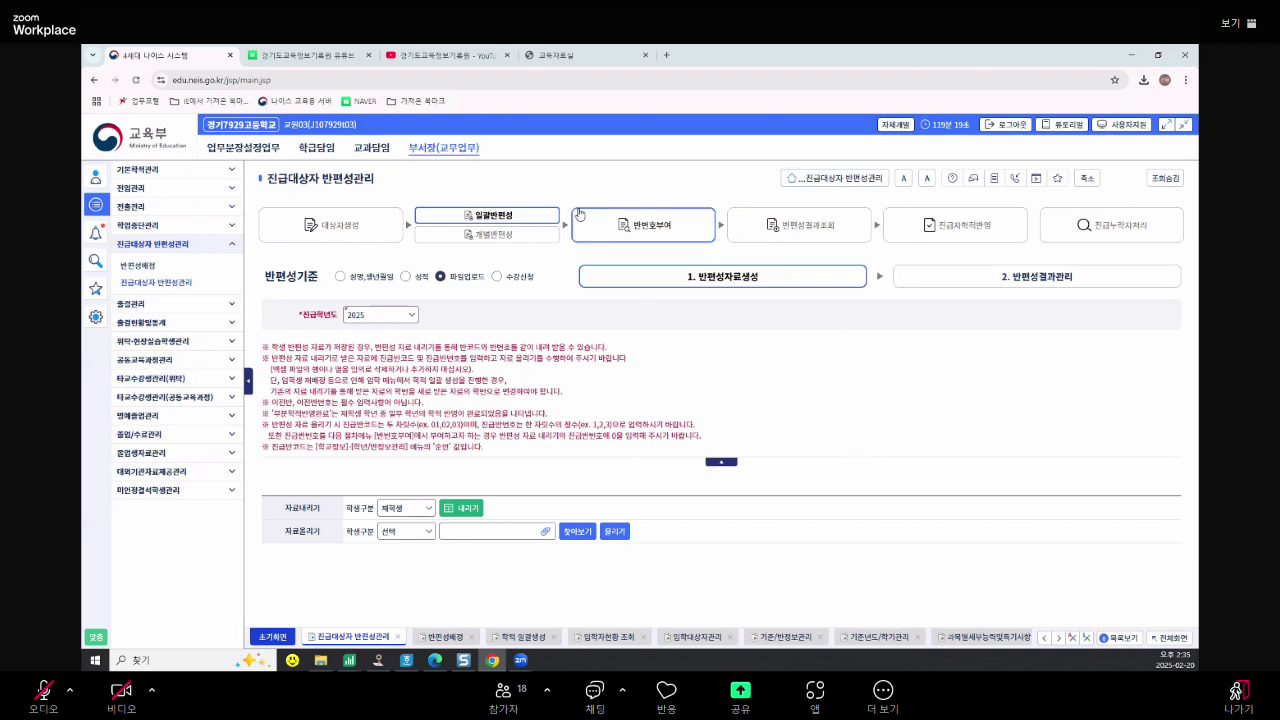
Query 반편성결과조회 by 이전반기준 for 학년도 2024, grade 1, class 1
left_click(828, 237)
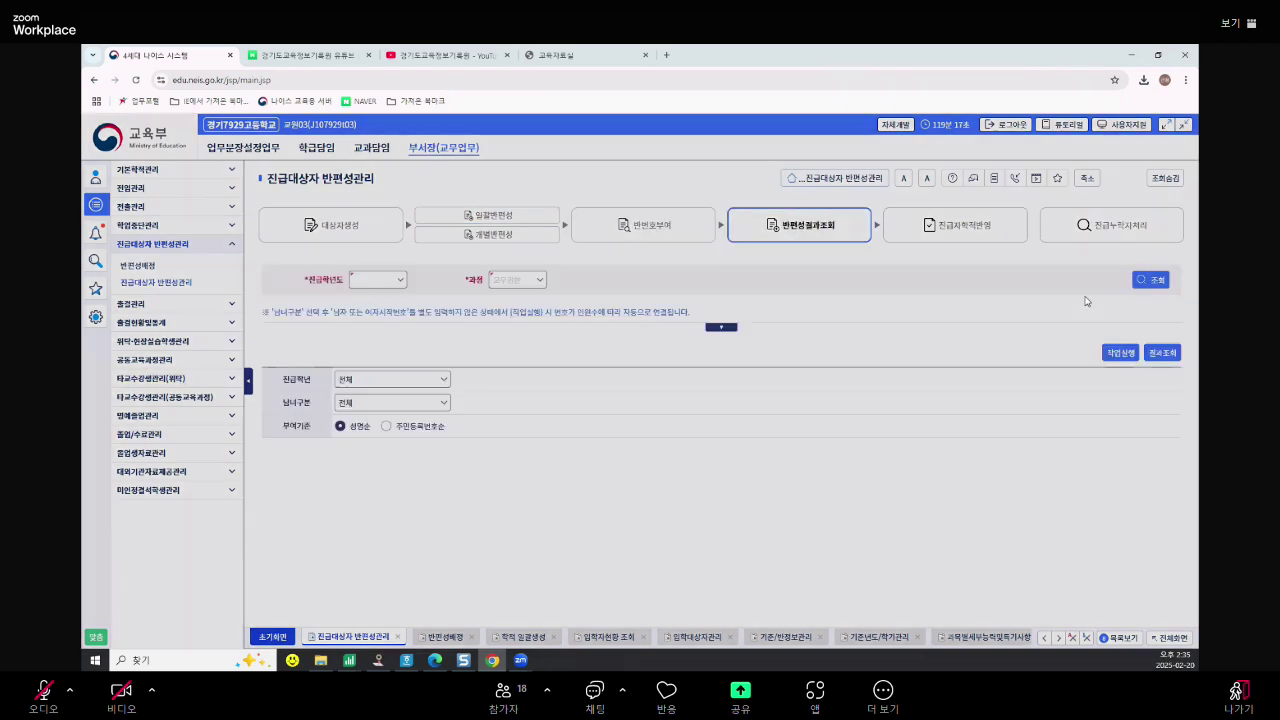
left_click(1152, 312)
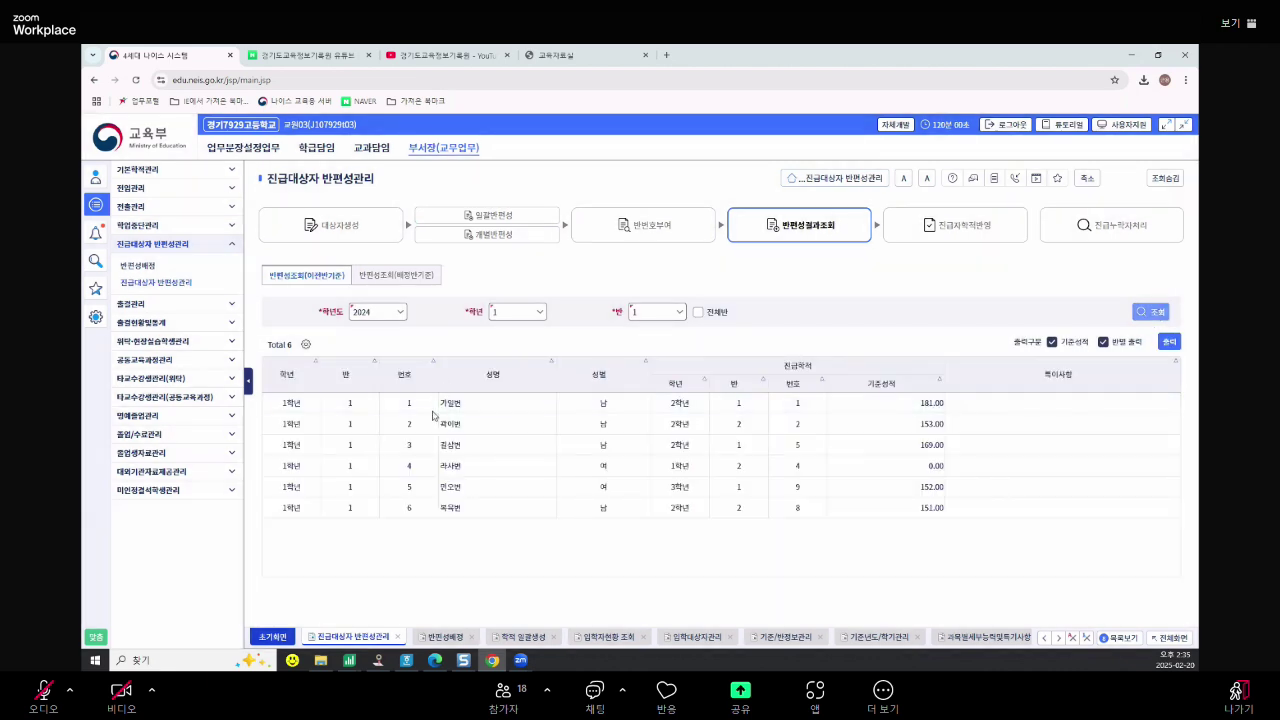
left_click(405, 276)
left_click(320, 274)
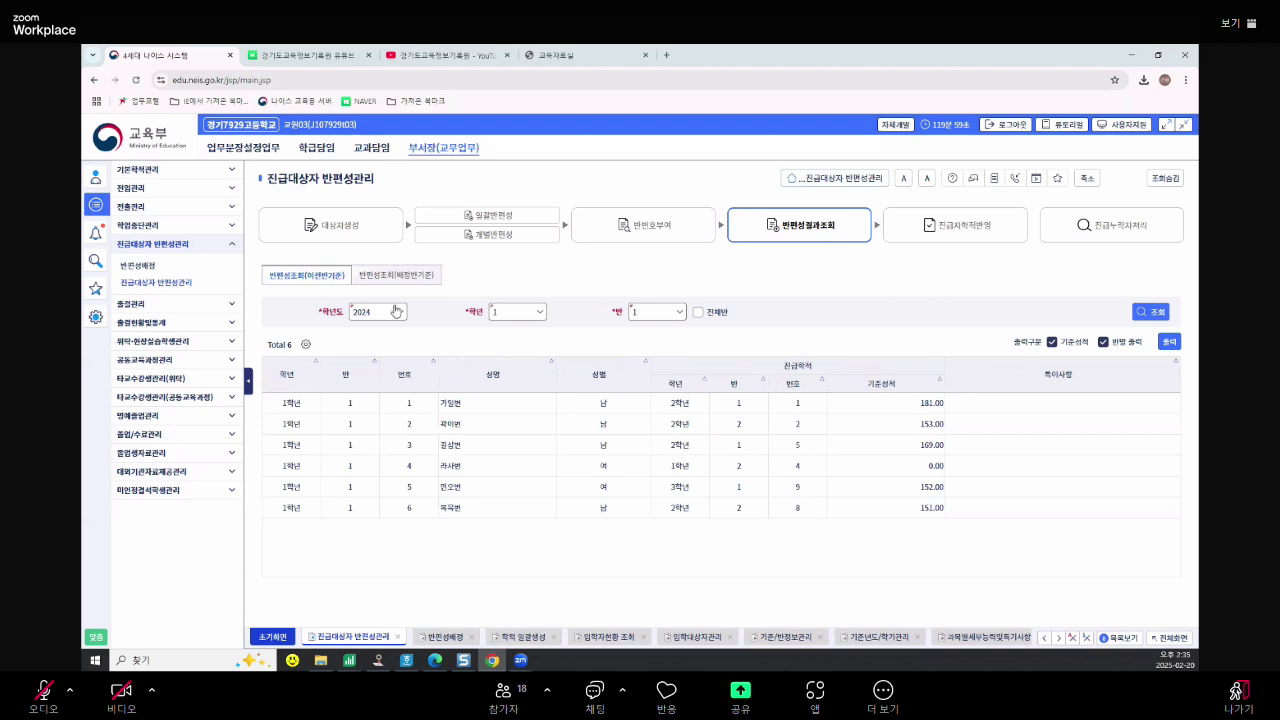
left_click(1150, 312)
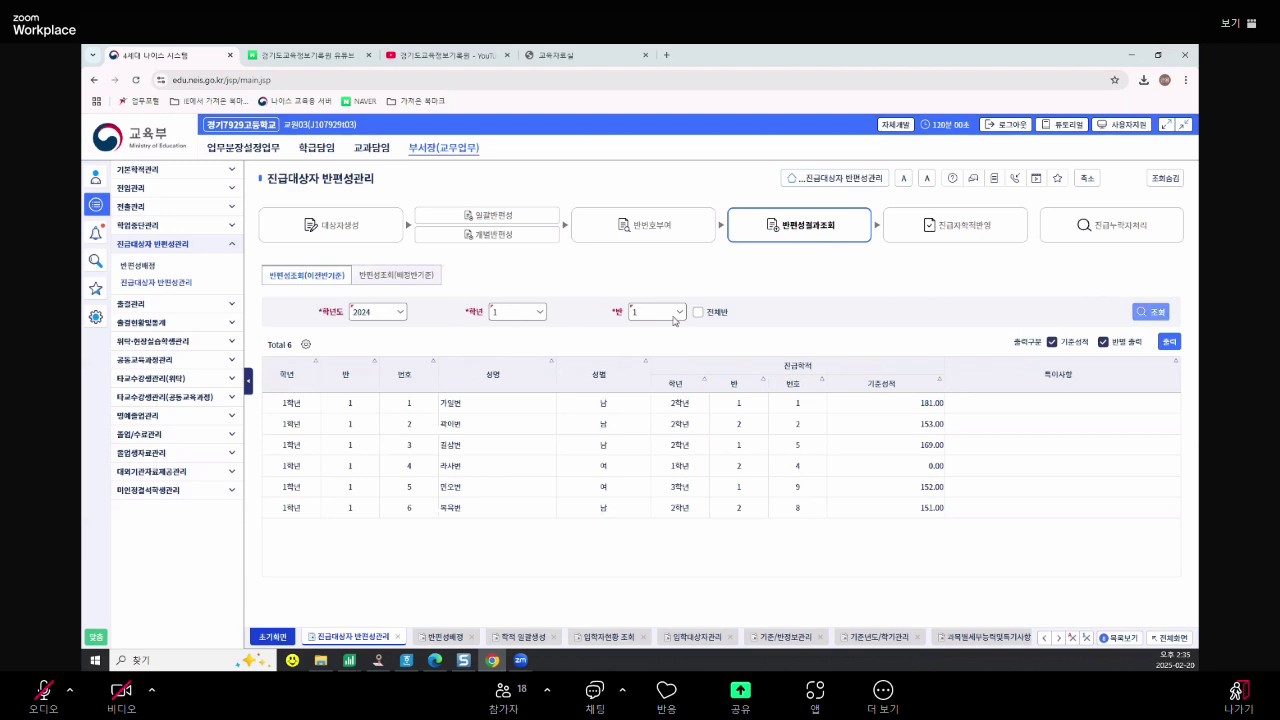
Query the class assignment results by 배정반기준 for 2025, grade 3, class 1, and open 진급자학적반영
left_click(537, 313)
left_click(532, 350)
left_click(1145, 313)
left_click(426, 280)
left_click(522, 314)
left_click(530, 366)
left_click(1150, 312)
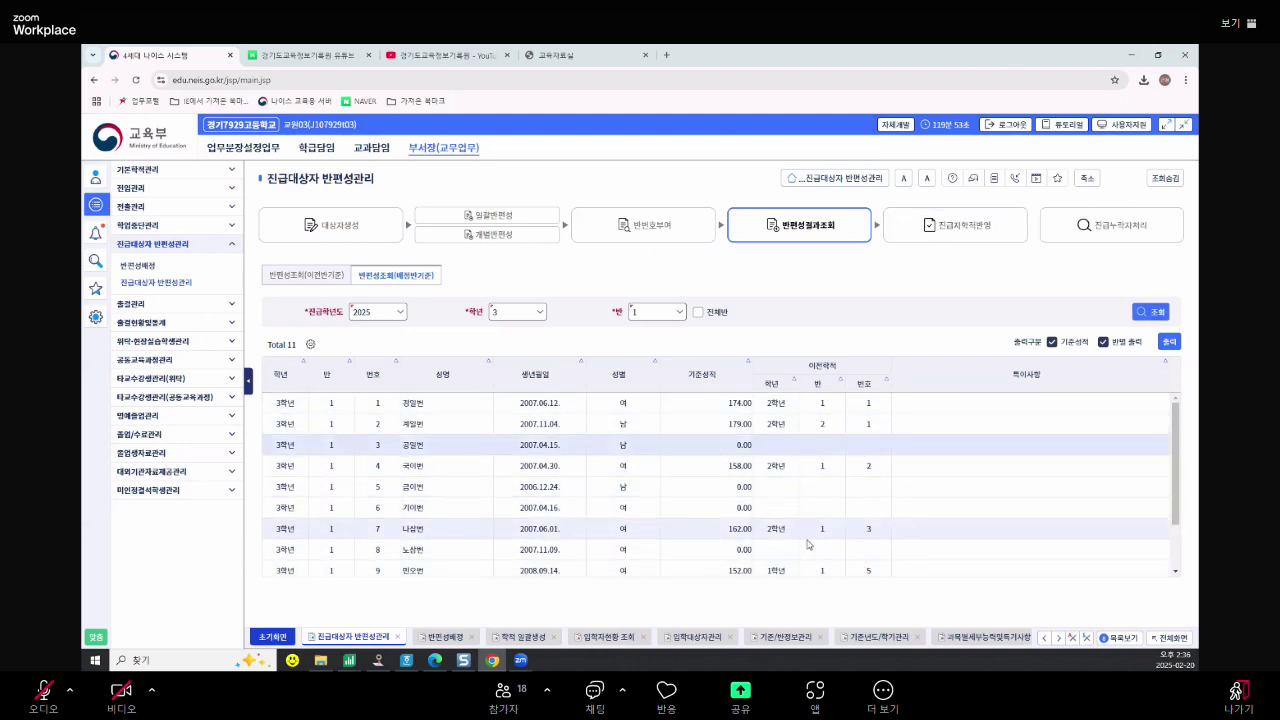
left_click(328, 282)
left_click(989, 235)
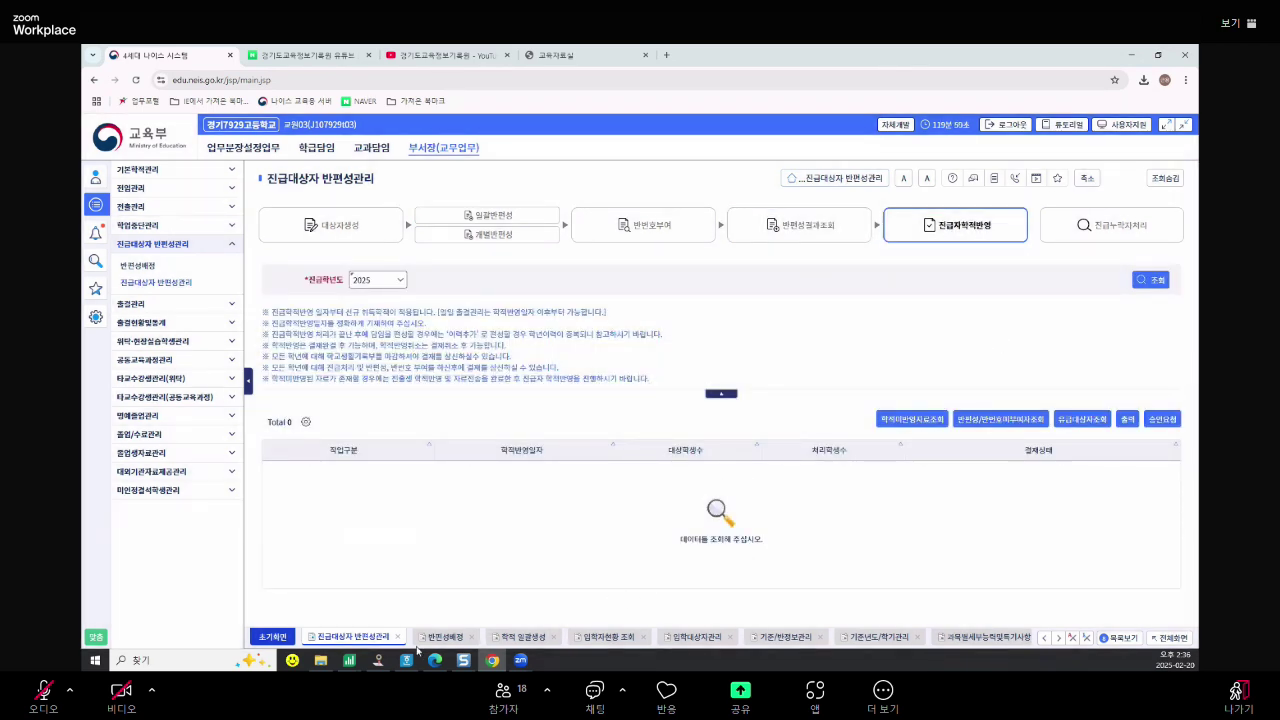
Switch to iCanNote, frame the red notes above the titles on slides 11 and 12 with blue boxes, and go to slide 13
left_click(378, 660)
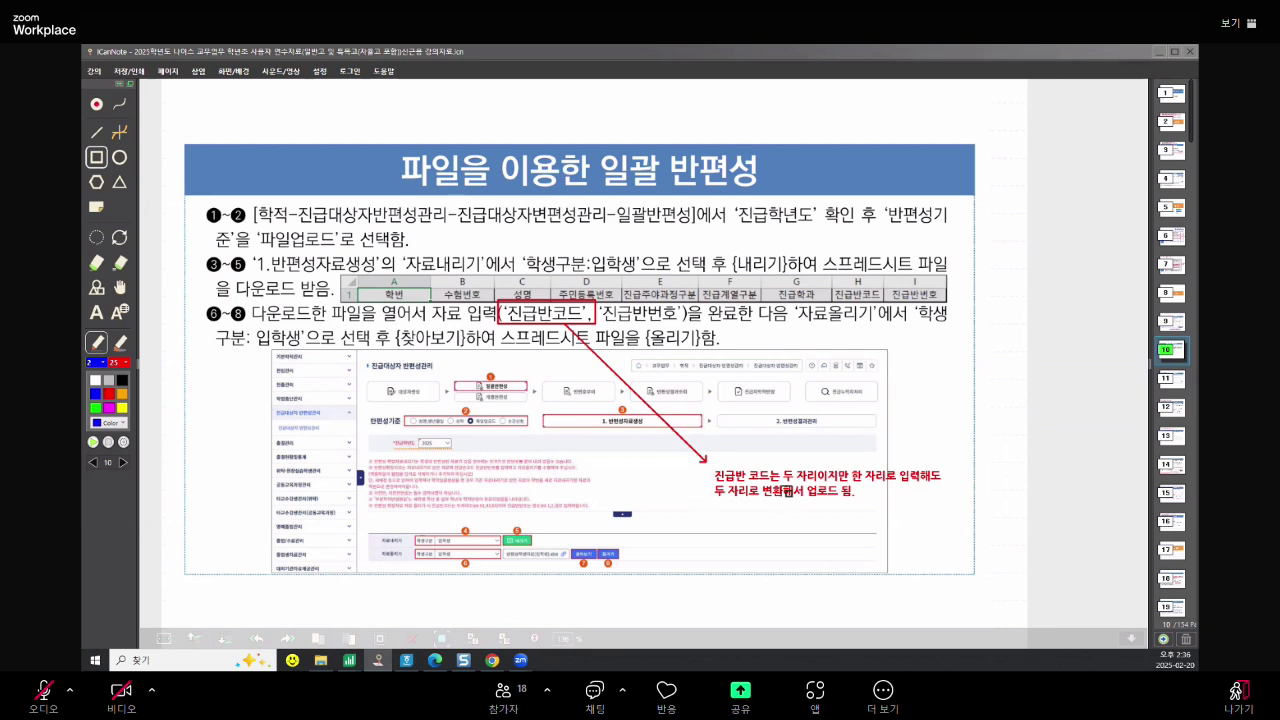
left_click(1172, 383)
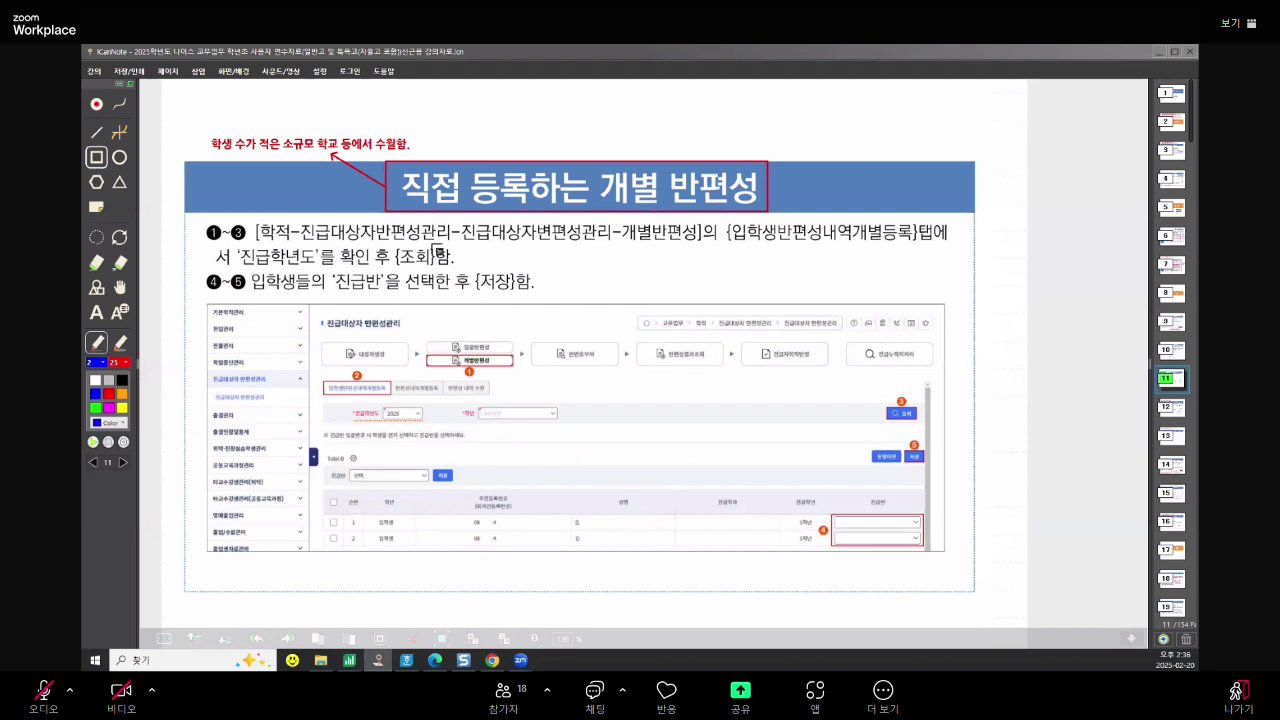
left_click_drag(203, 131, 414, 155)
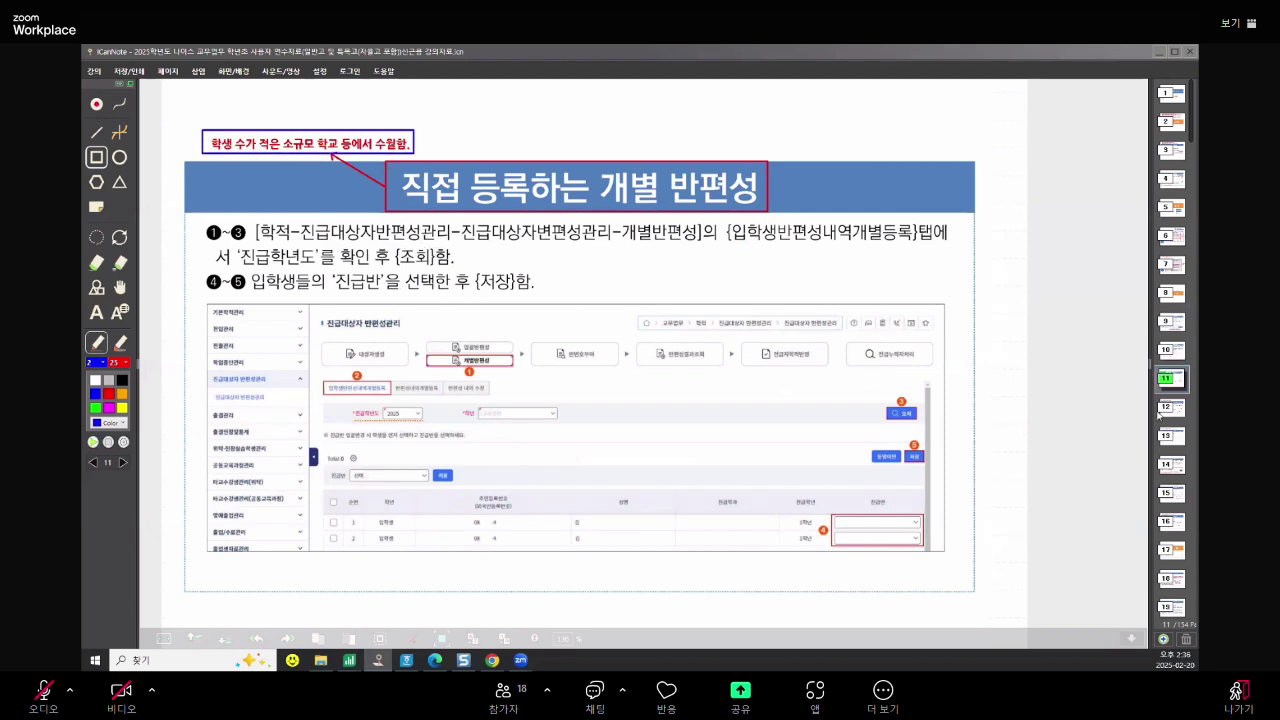
left_click(1168, 407)
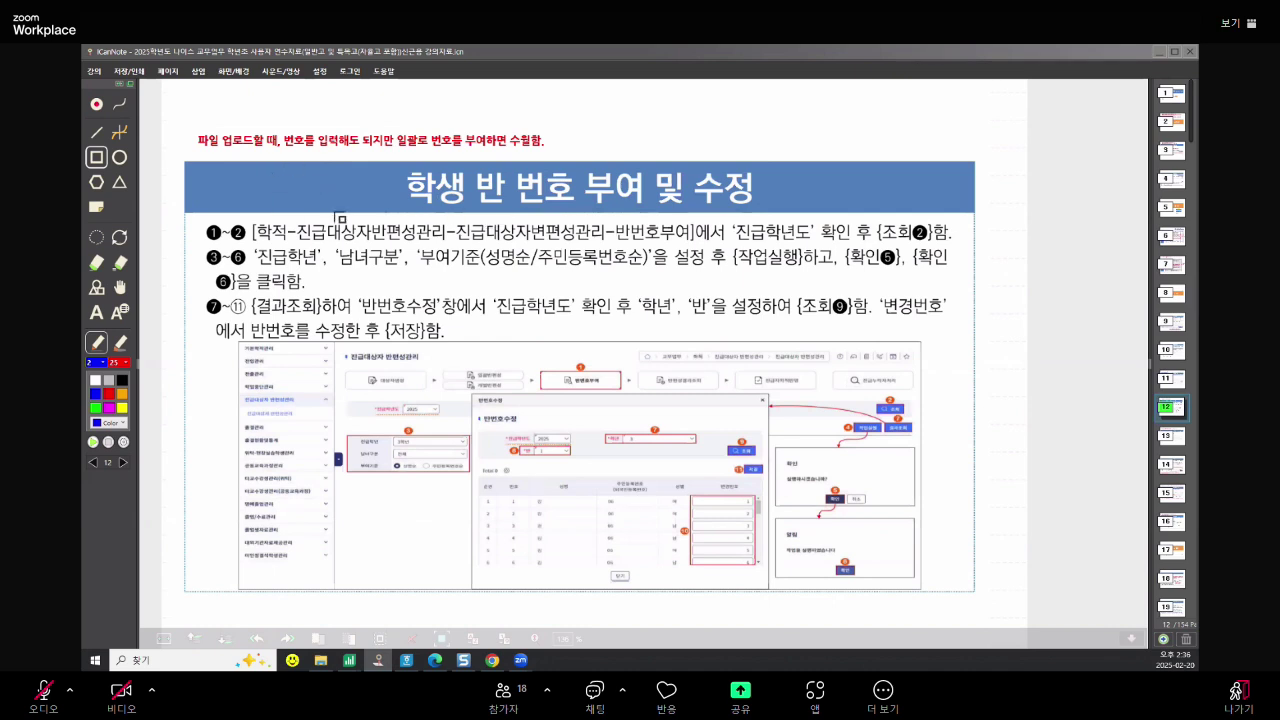
left_click_drag(187, 119, 567, 162)
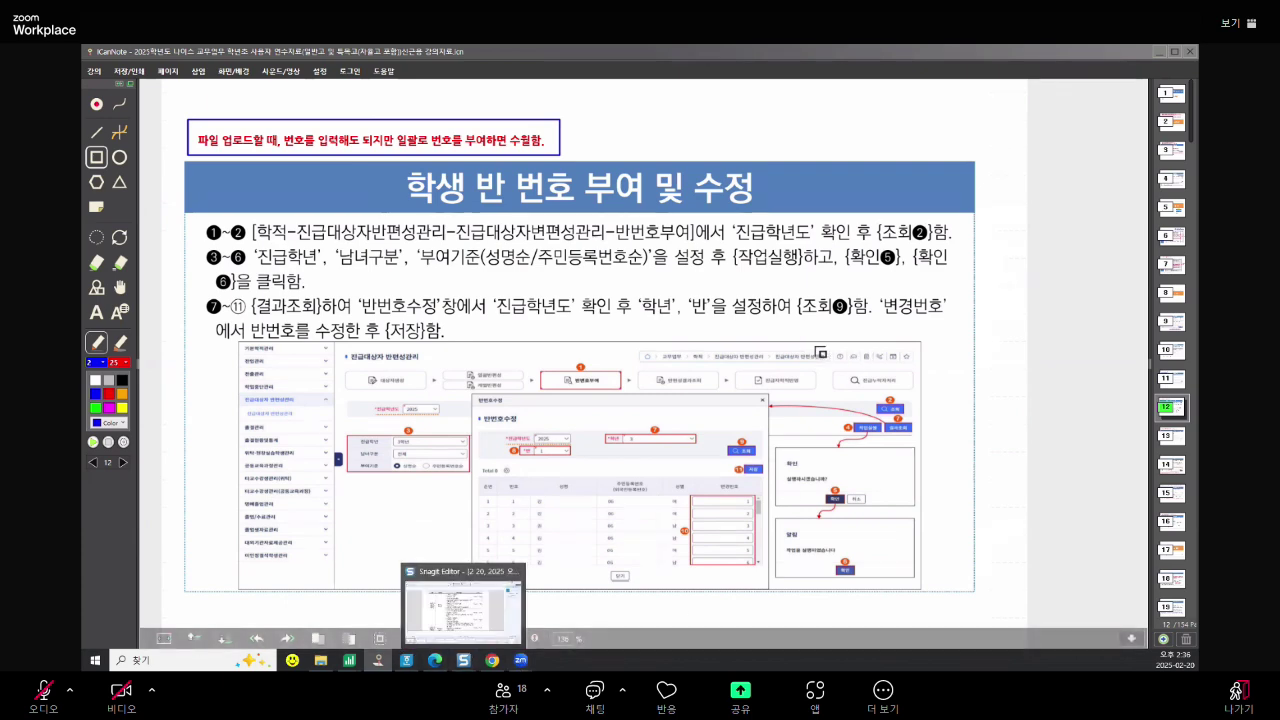
left_click(1172, 440)
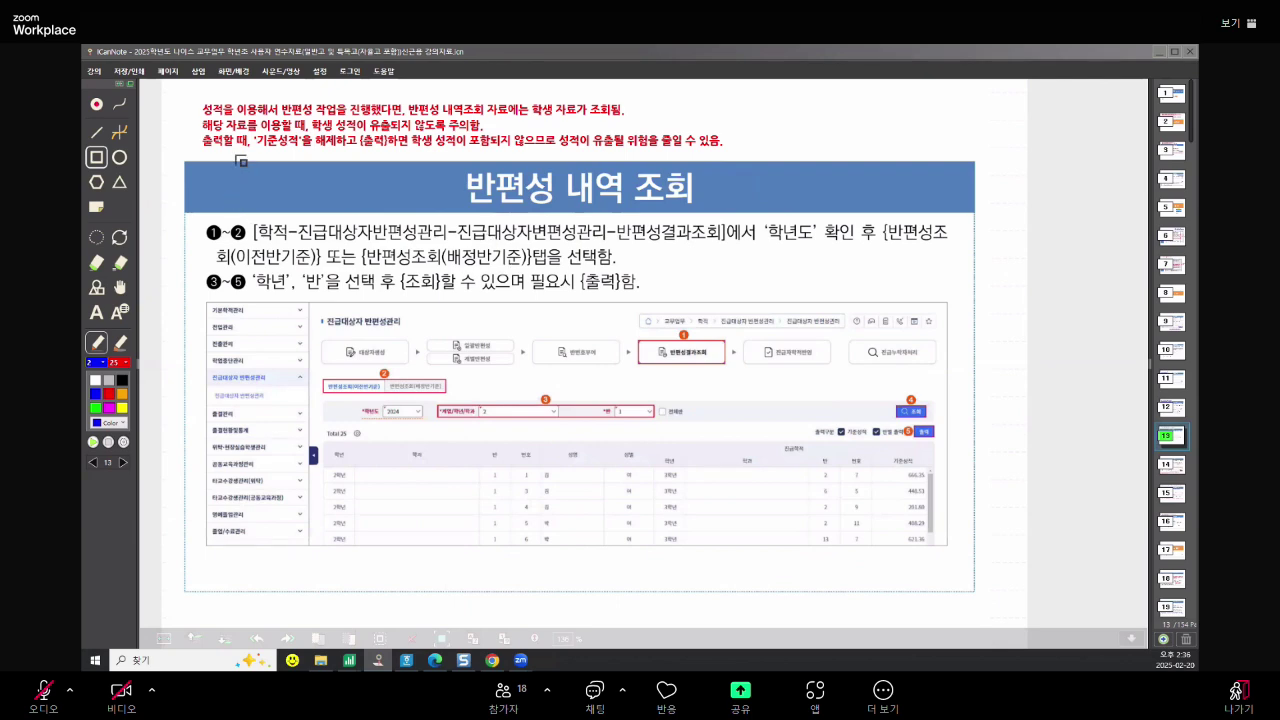
Switch back to NEIS and view 반편성결과관리 under 일괄반편성 with 성적 as the 반편성기준
left_click(492, 660)
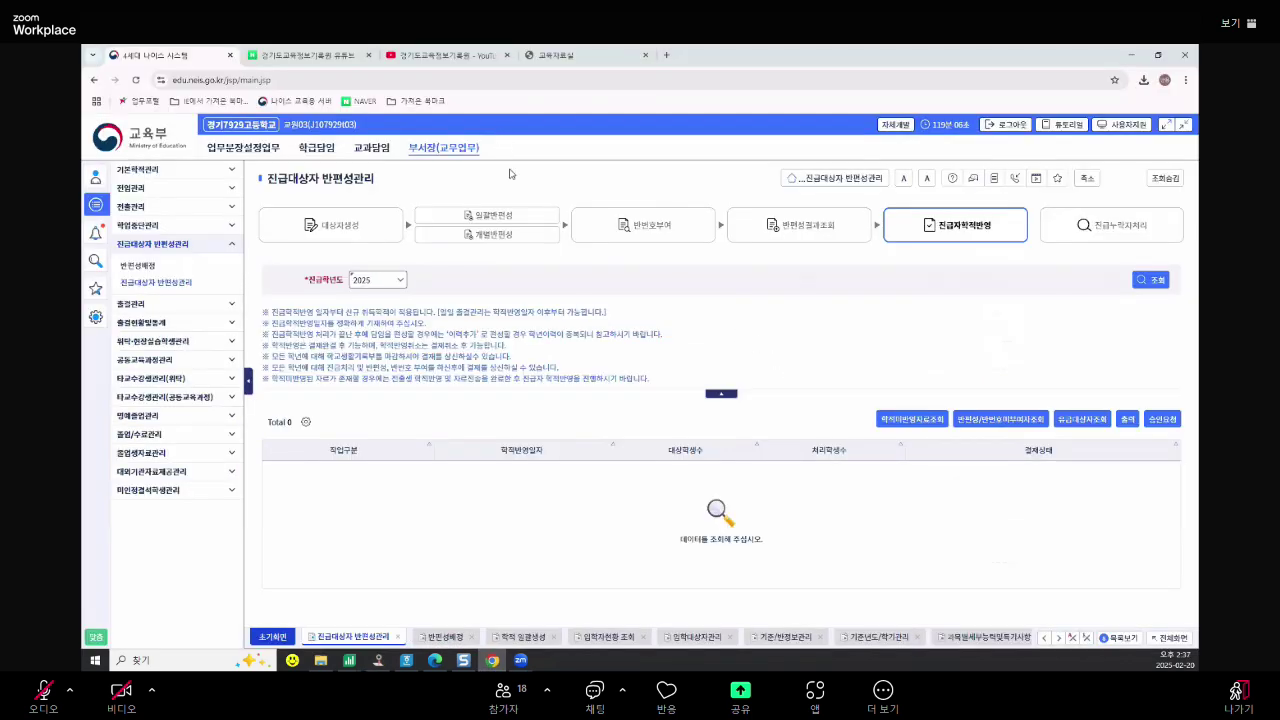
left_click(500, 216)
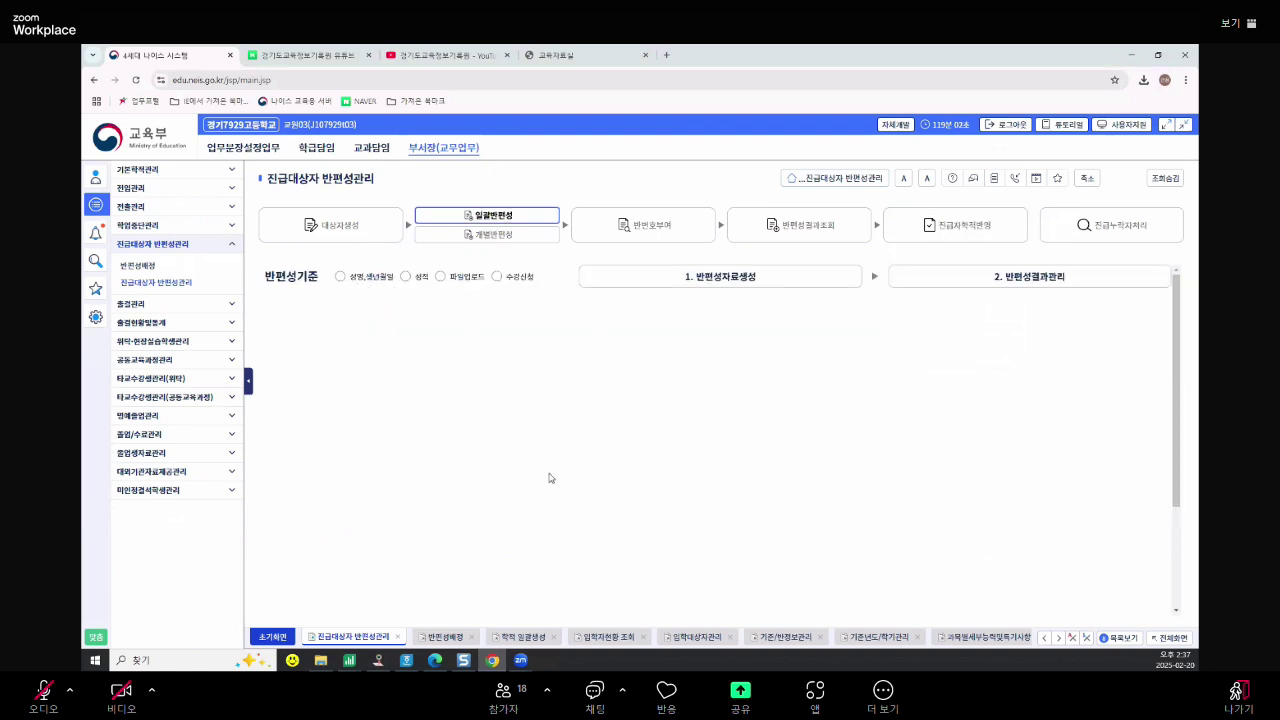
left_click(406, 277)
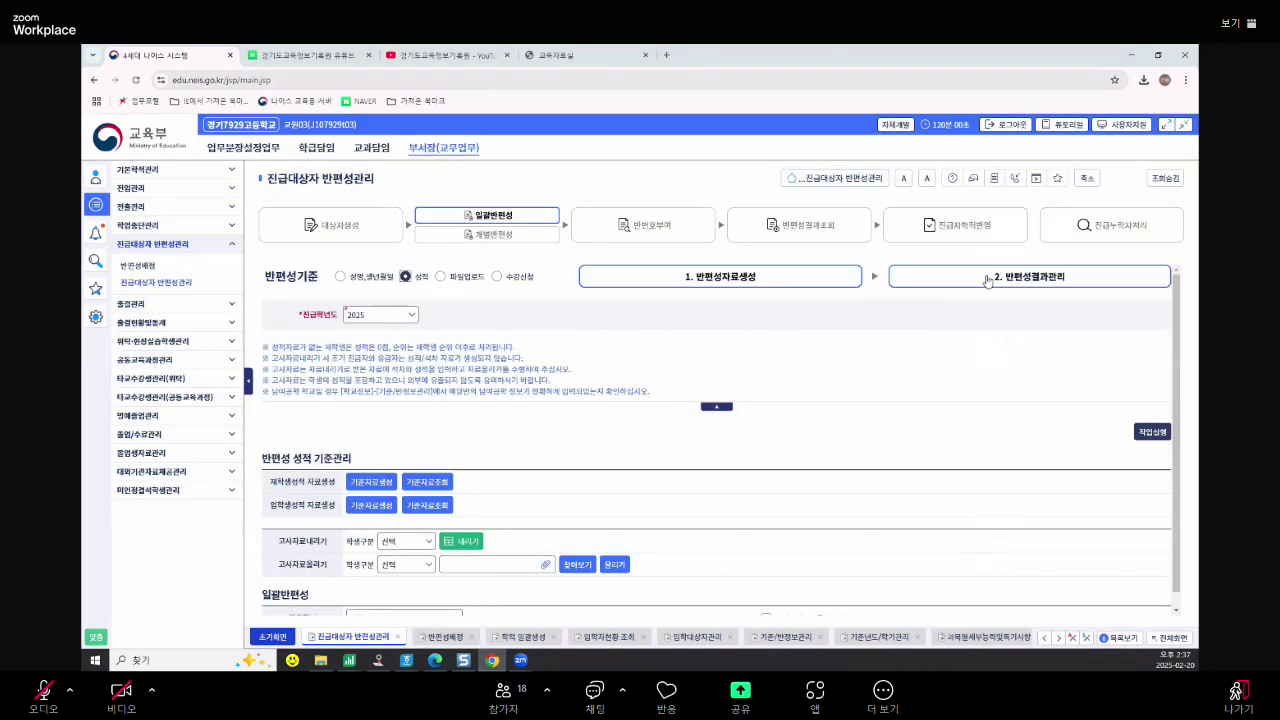
left_click(986, 281)
Review the grade 1, class 1 results in 반편성결과조회 by 이전반기준 for 2024 and by 배정반기준 for 2025
left_click(800, 230)
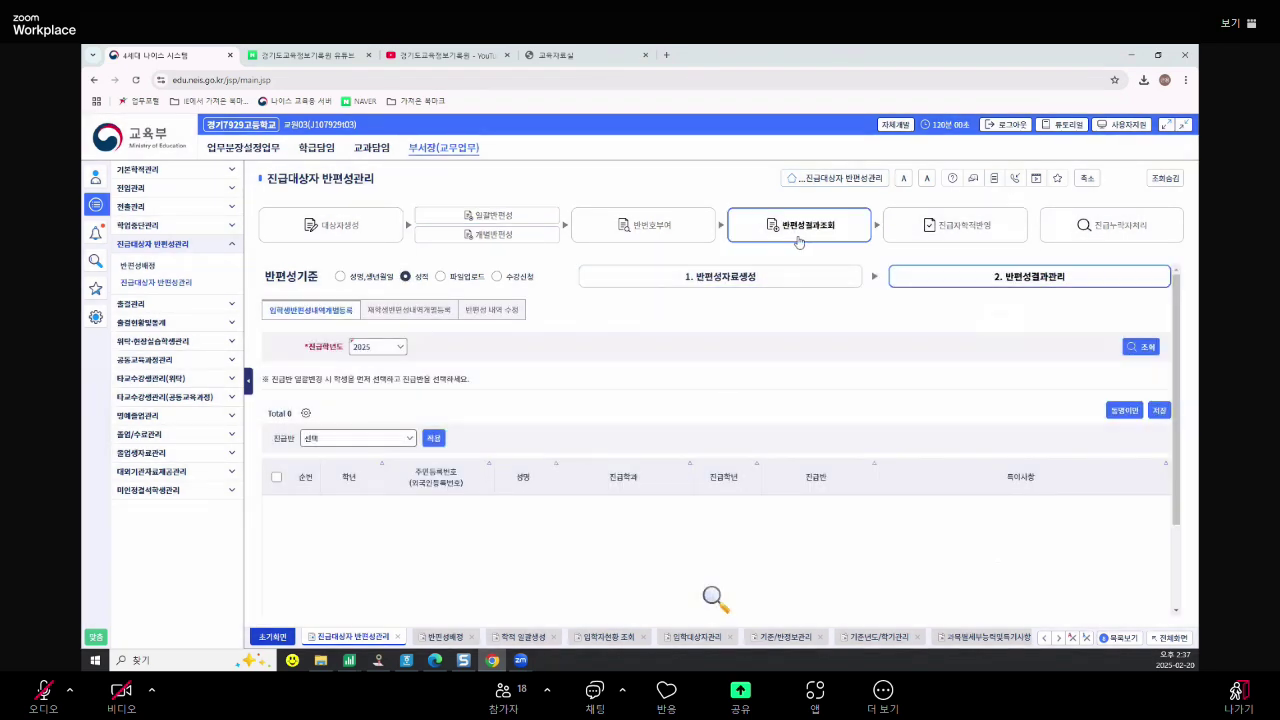
left_click(1152, 313)
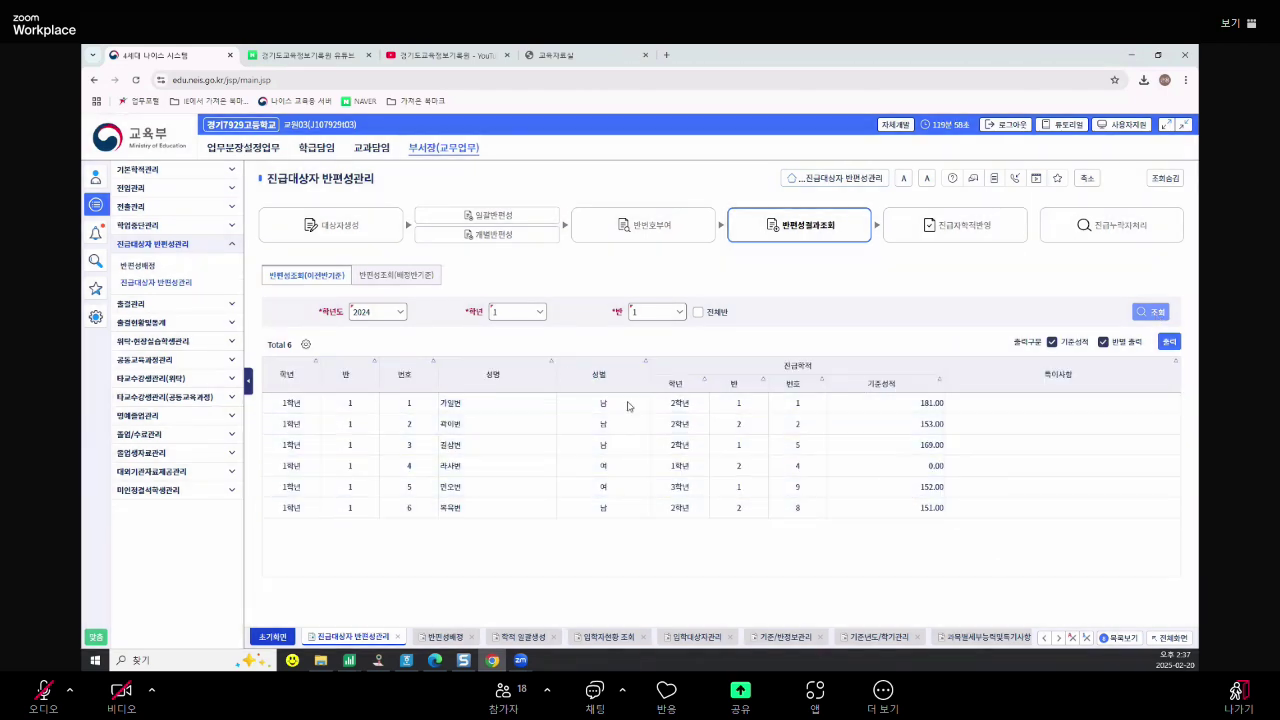
left_click(396, 275)
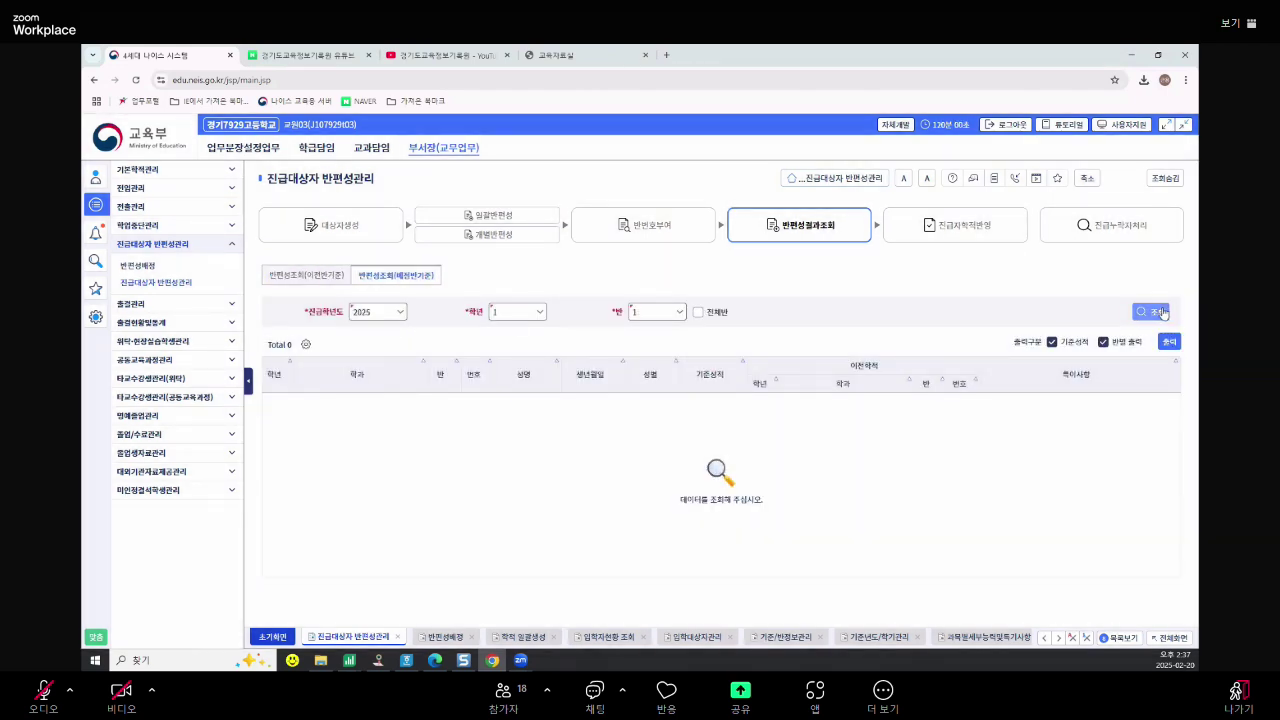
left_click(1152, 312)
scroll(818, 484, "down", 3)
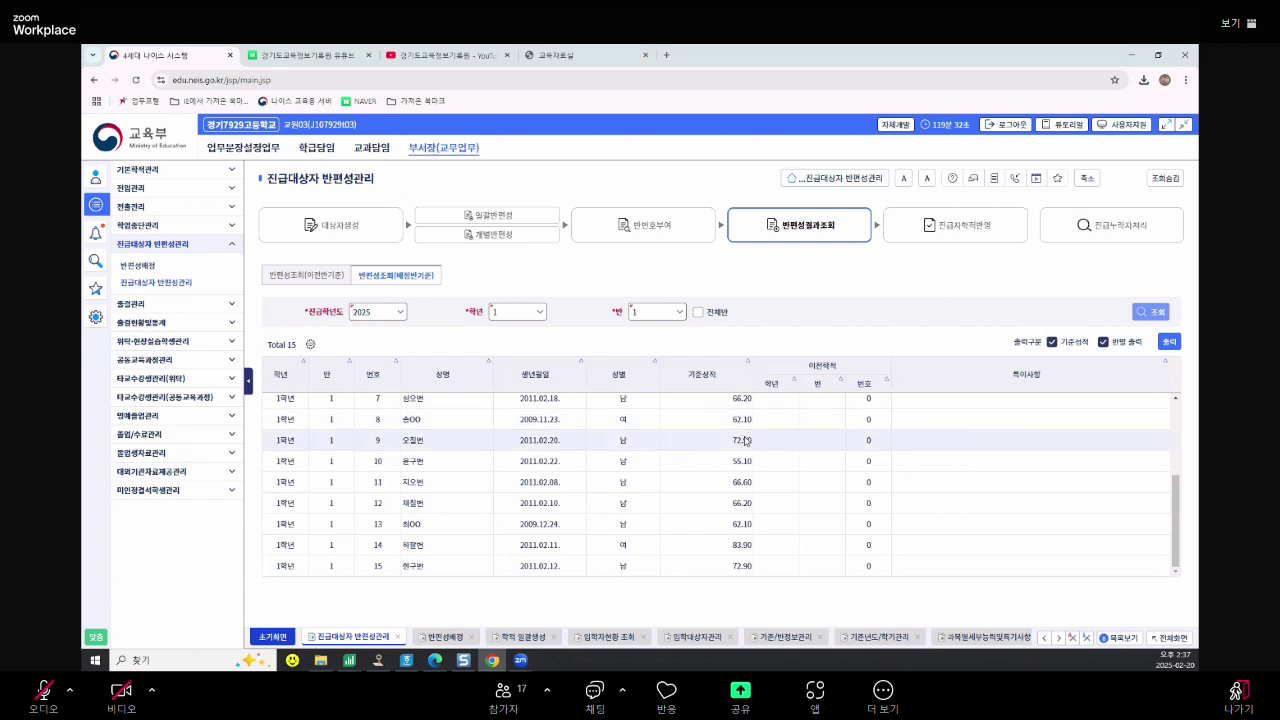
left_click(880, 460)
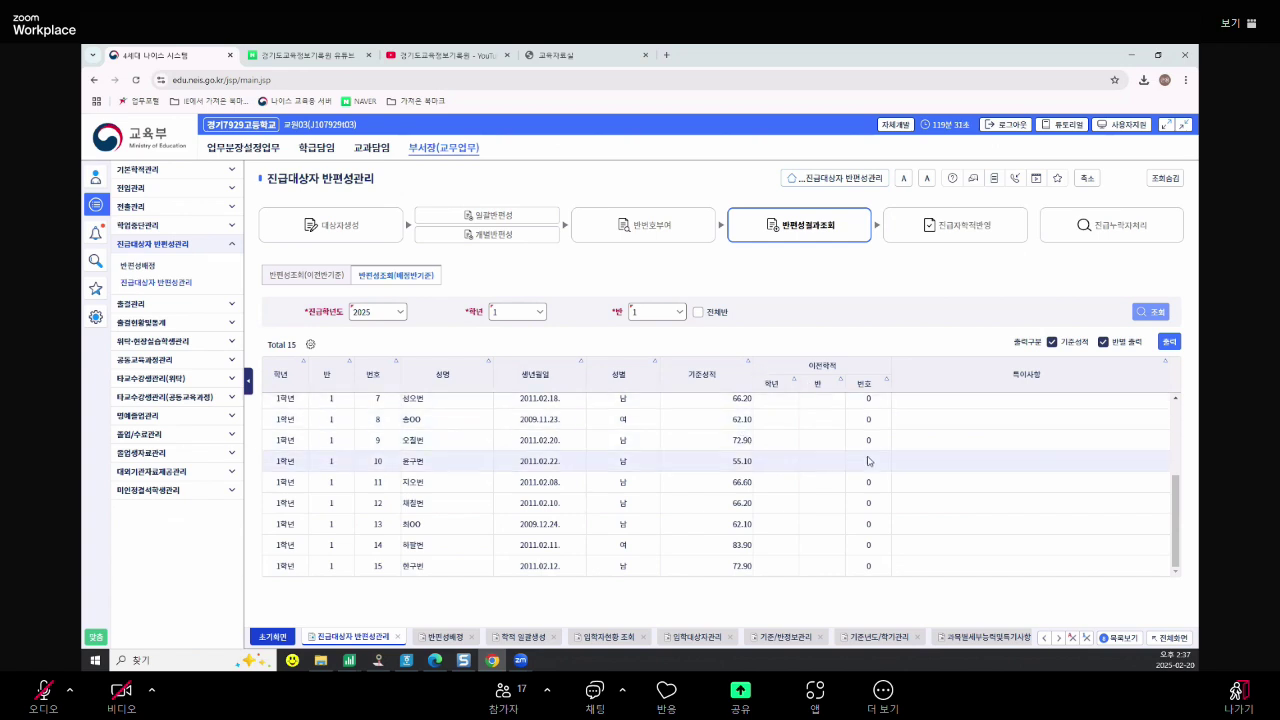
Exclude 기준성적 from the printout, preview the 반편성내역[배정반기준] report and close the preview
left_click(1051, 342)
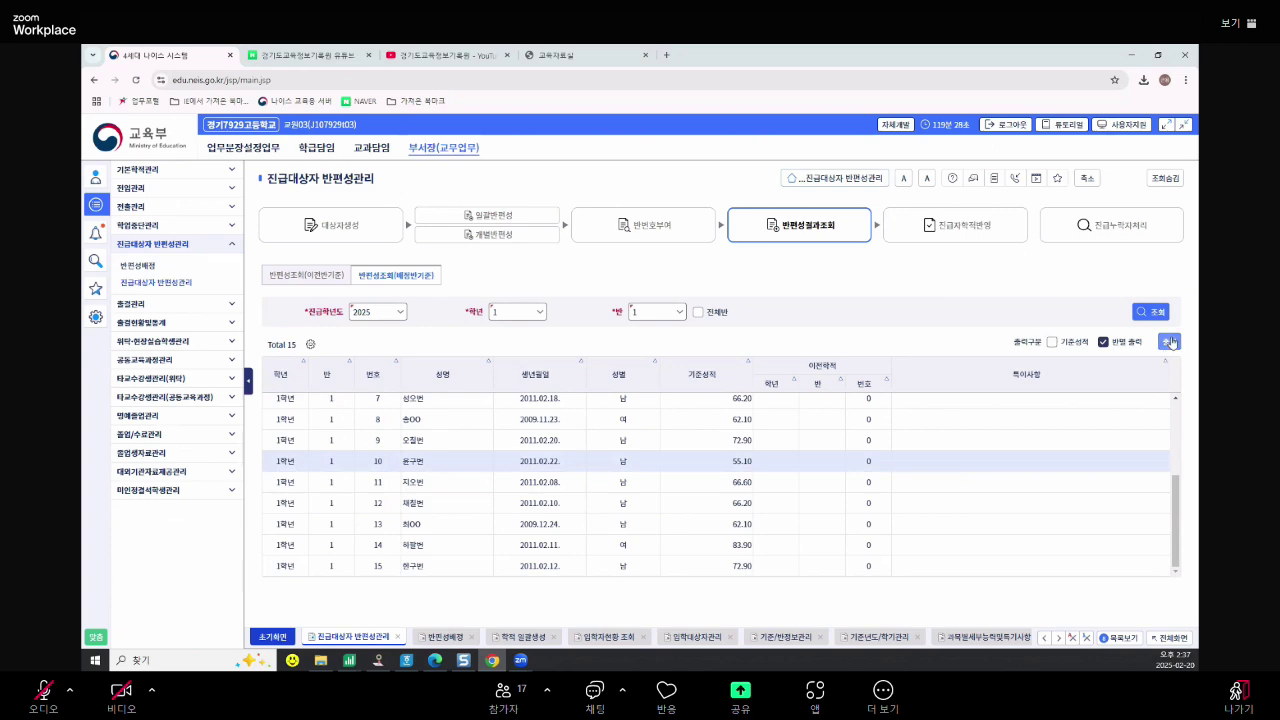
left_click(1168, 341)
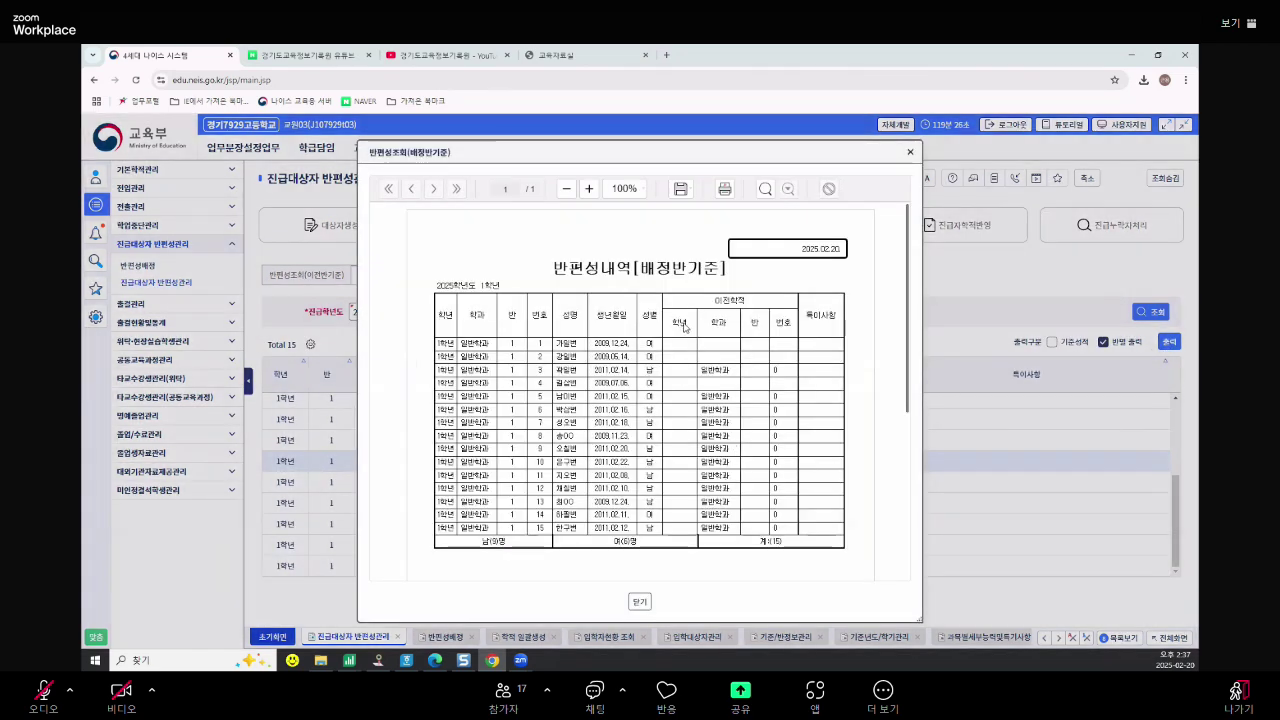
left_click(639, 602)
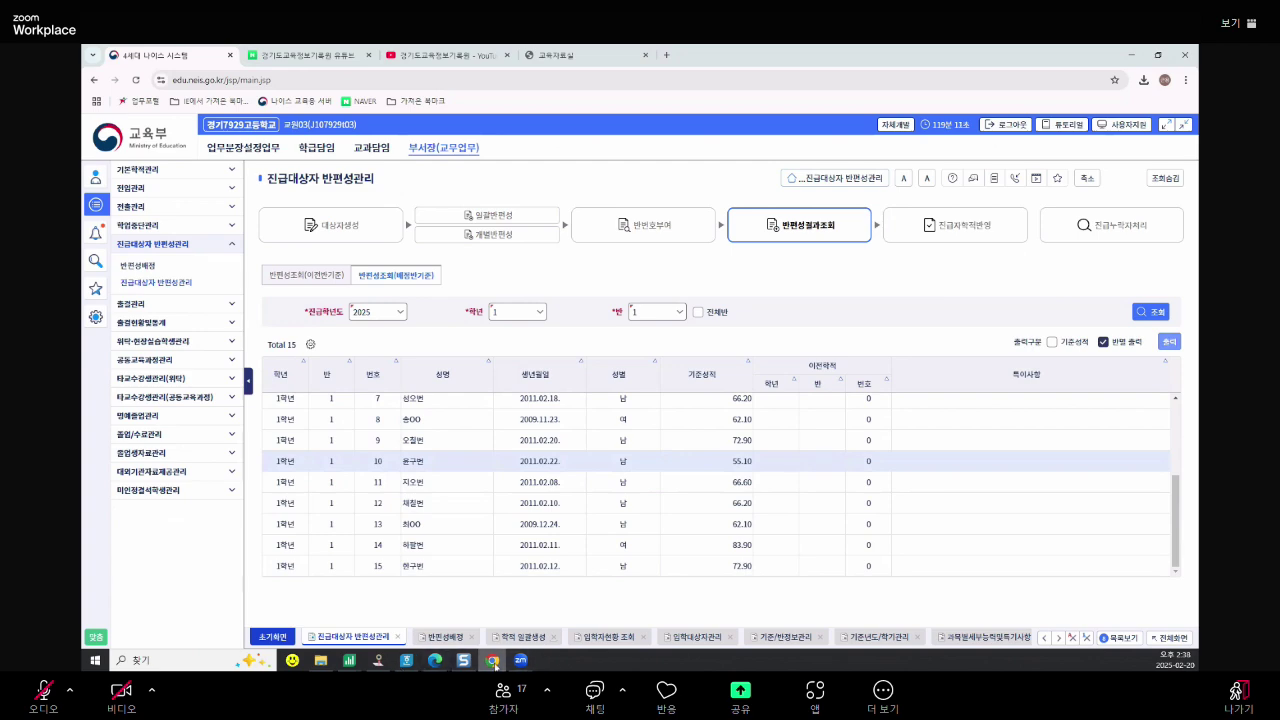
Switch to iCanNote, box the slide 13 note about printing without 기준성적, and go to slide 14
left_click(378, 660)
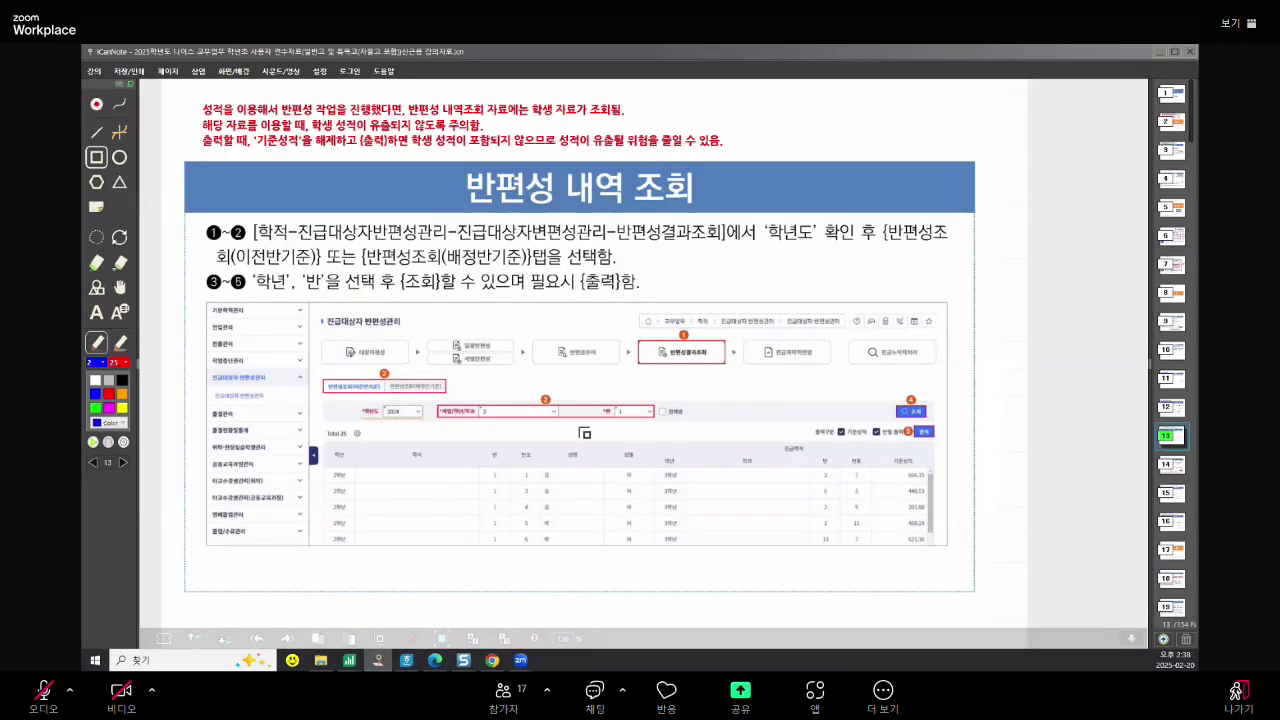
left_click_drag(184, 130, 600, 148)
left_click_drag(704, 157, 747, 157)
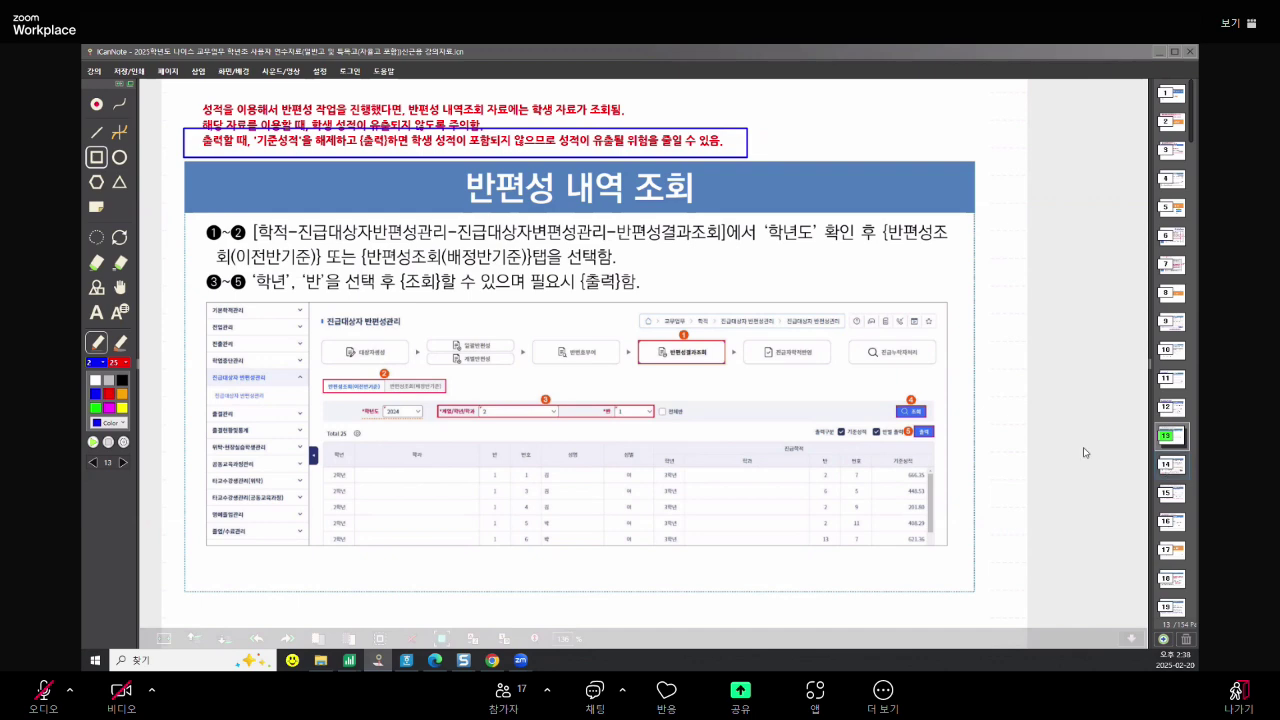
scroll(1085, 452, "down", 3)
scroll(689, 400, "down", 1)
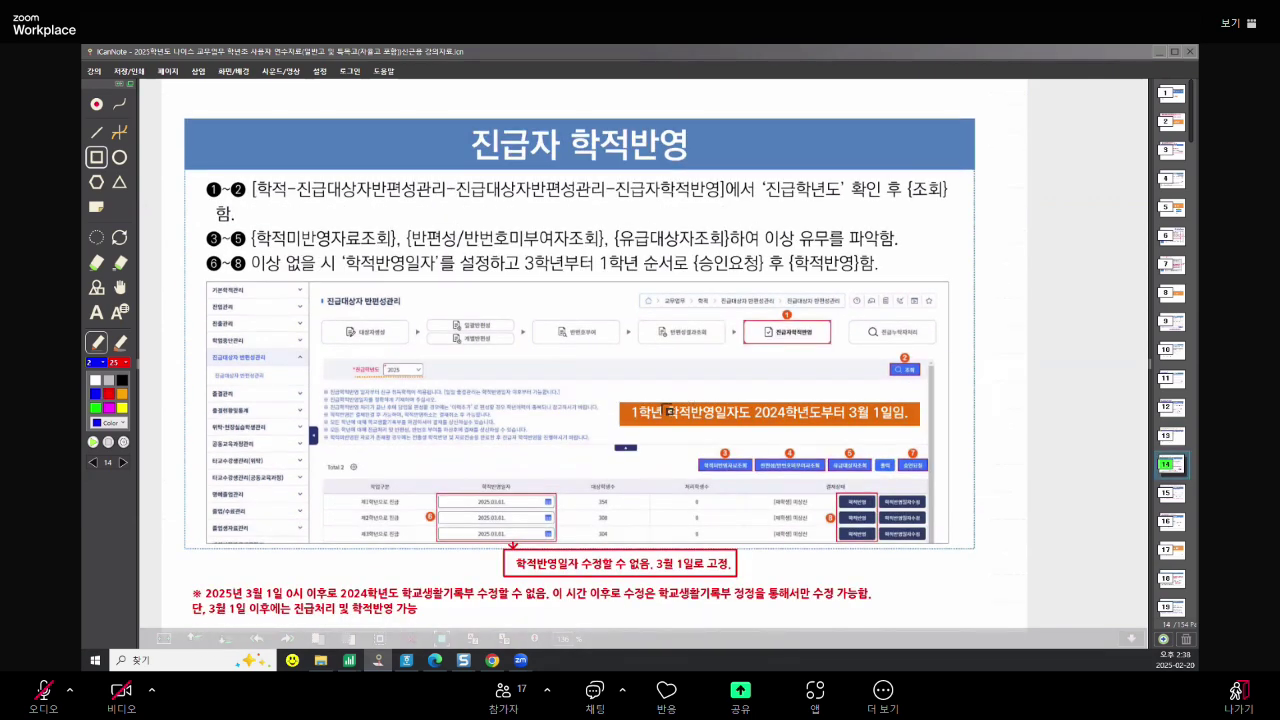
Switch back to NEIS and query the 진급자학적반영 list for 진급학년도 2025
left_click(492, 660)
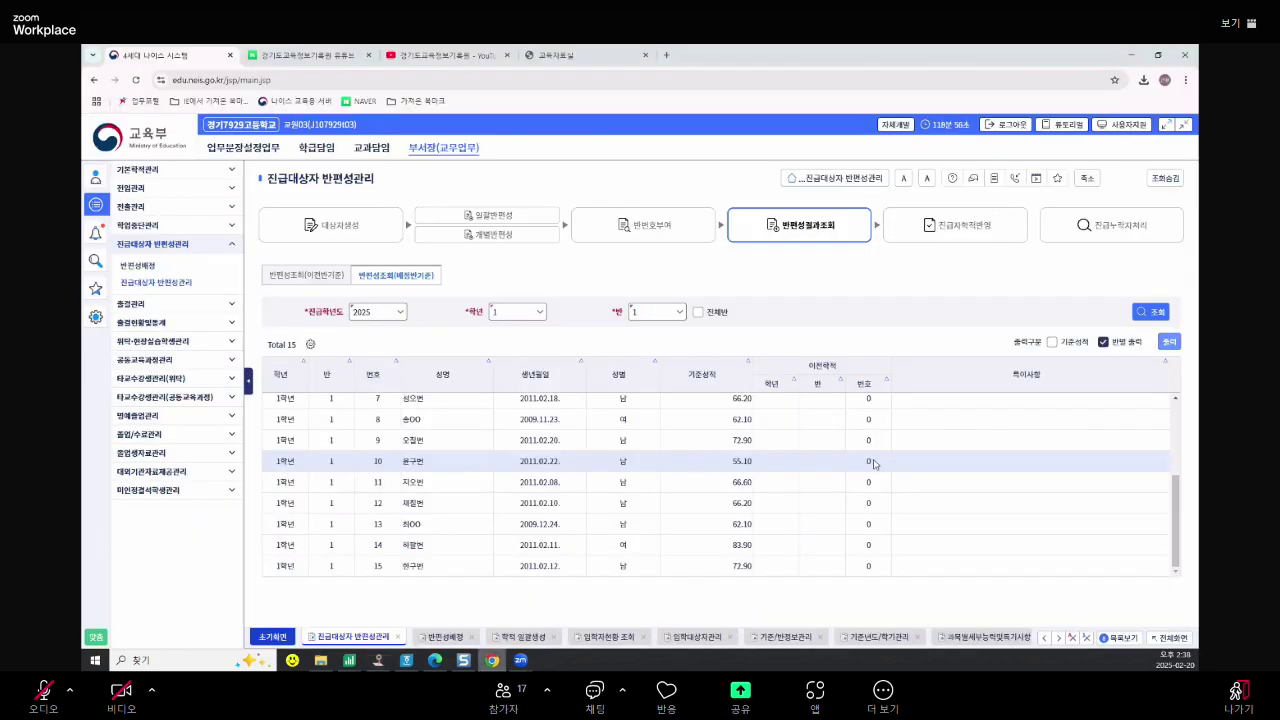
left_click(977, 239)
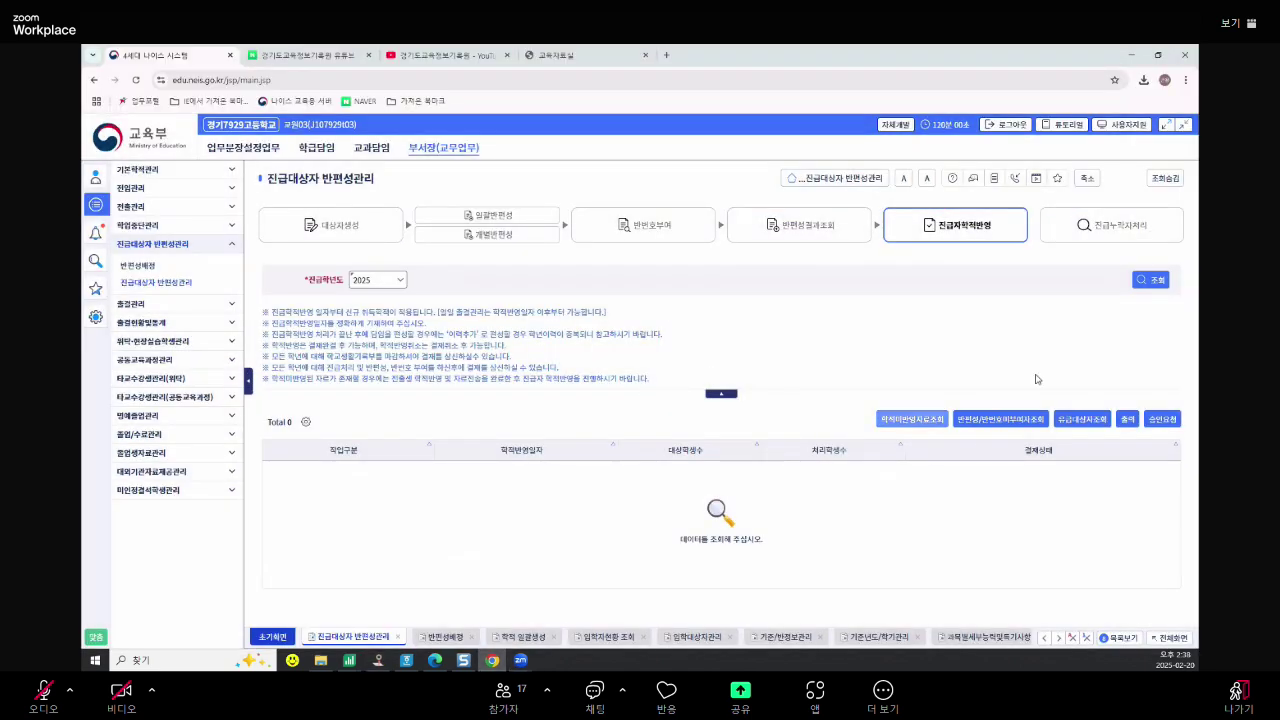
left_click(1151, 281)
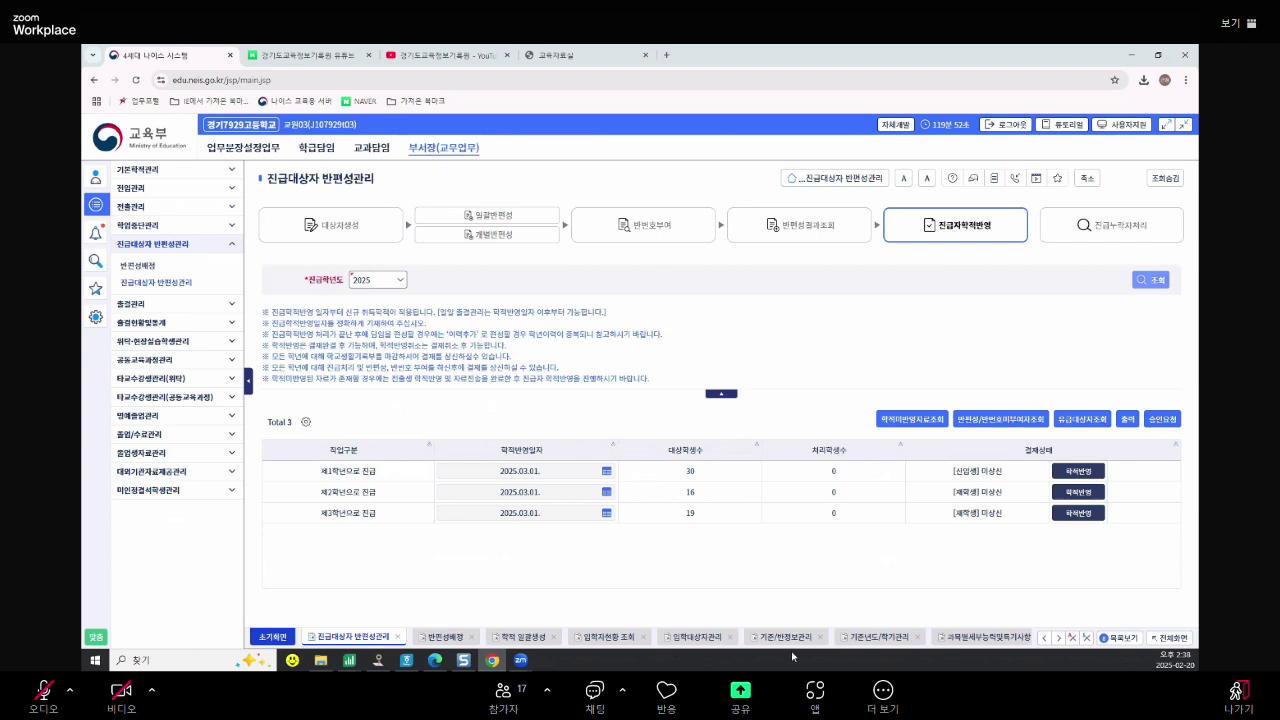
Try to run 학적반영 for the 제1학년으로 진급 and 제3학년으로 진급 rows
left_click(1077, 475)
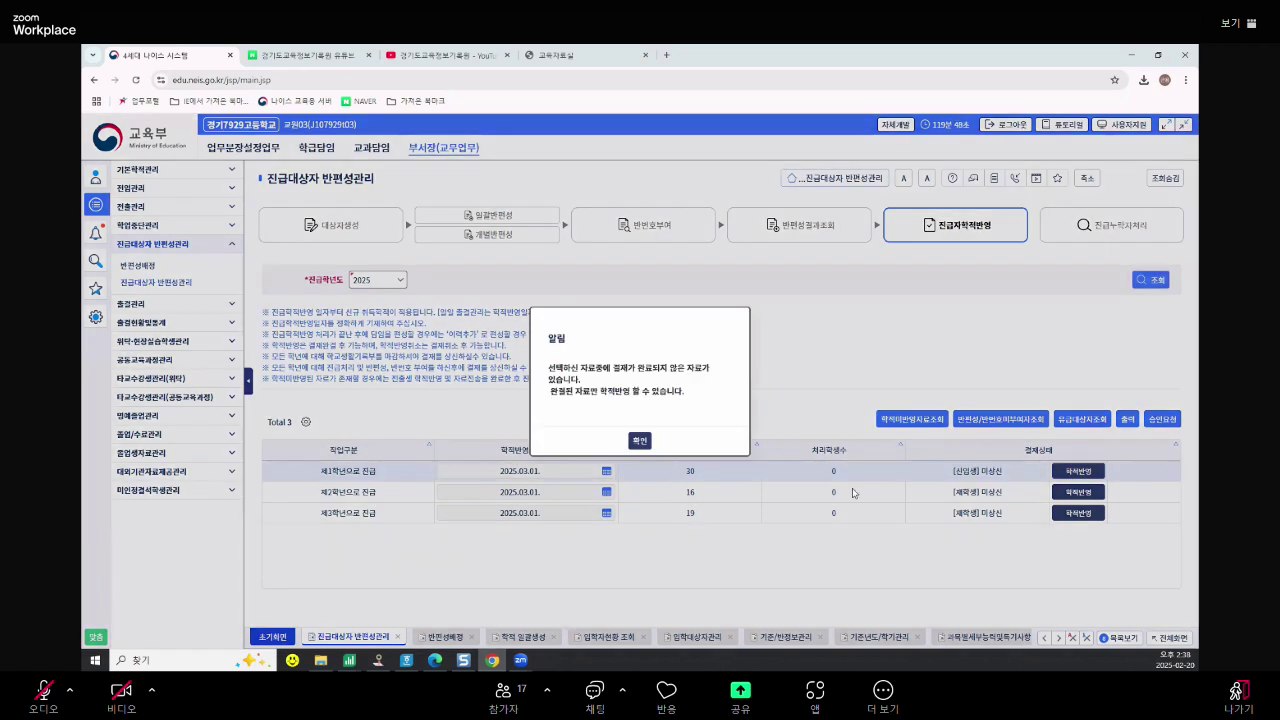
left_click(640, 440)
left_click(1058, 515)
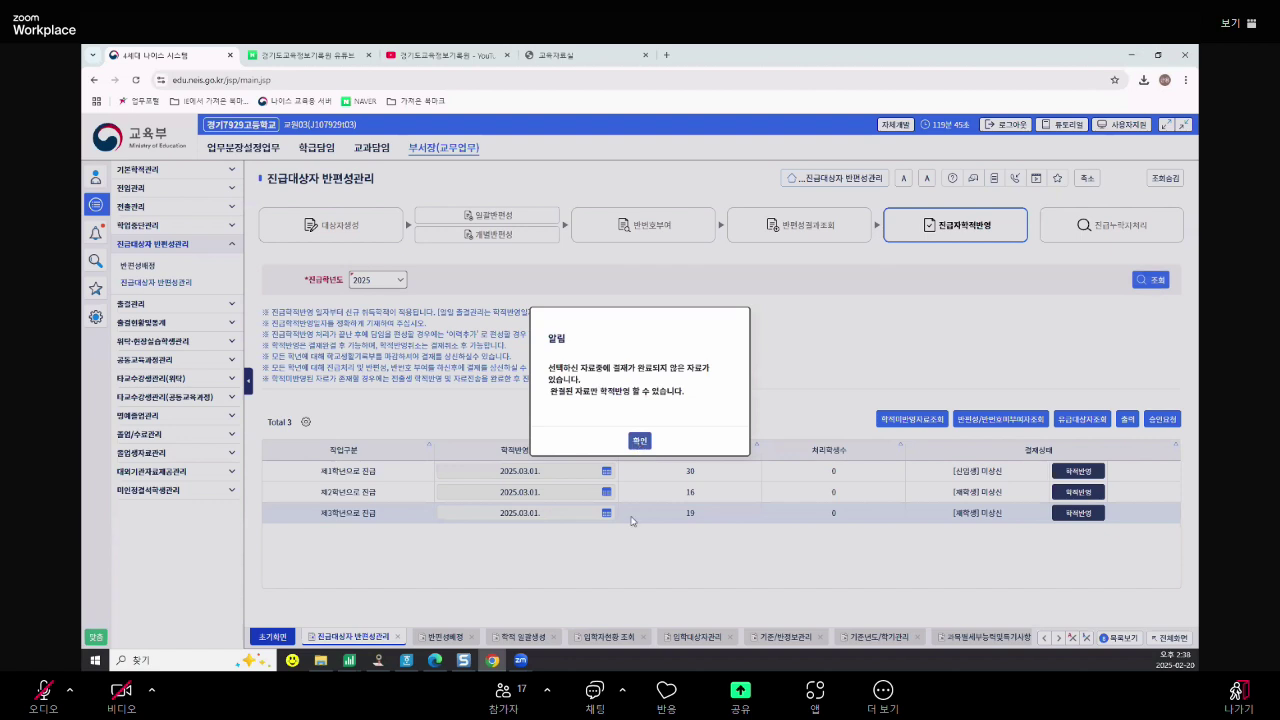
left_click(639, 442)
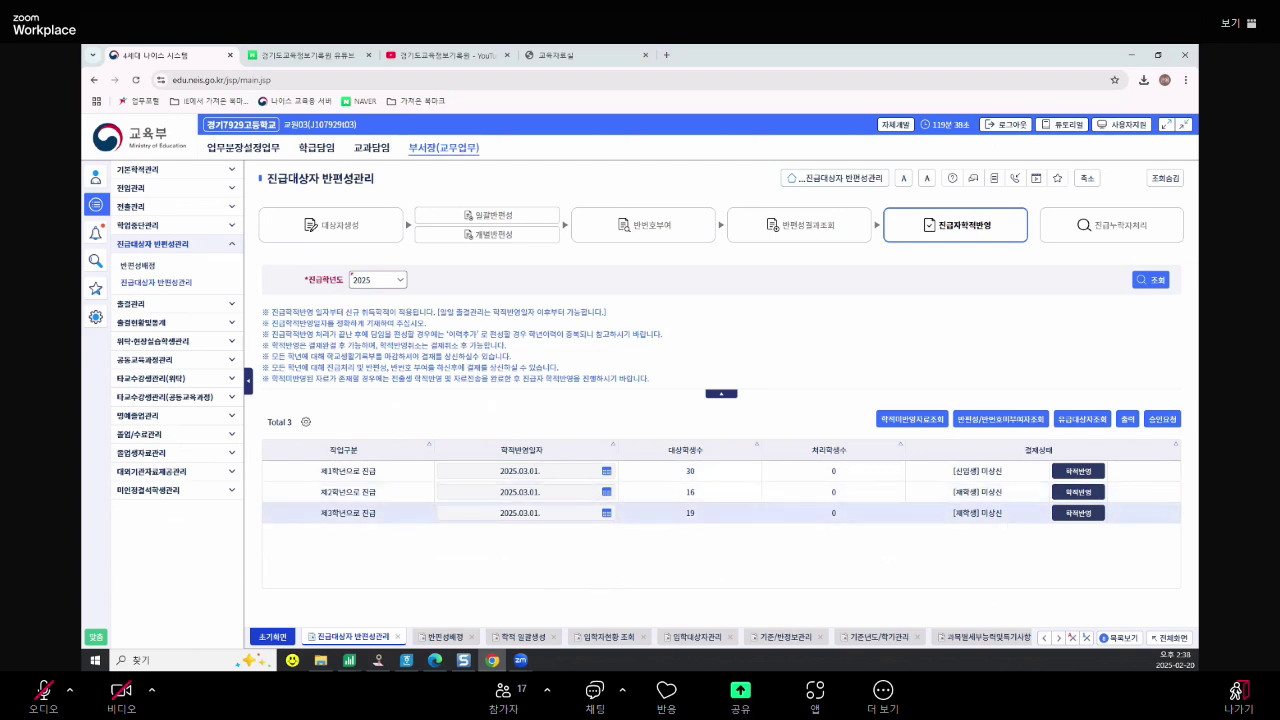
Switch to iCanNote, box the phrase "진급처리 및 학적반영 가능" at the foot of slide 14, and undo the box
left_click(380, 661)
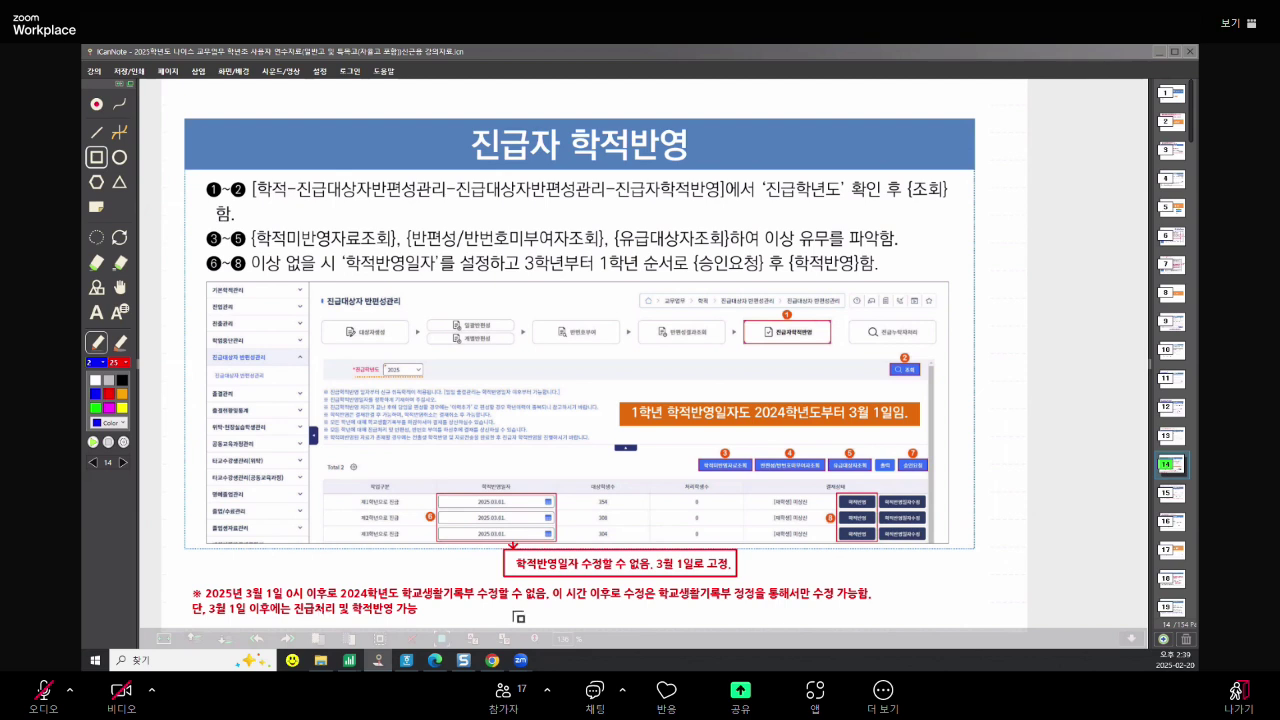
left_click_drag(292, 599, 433, 618)
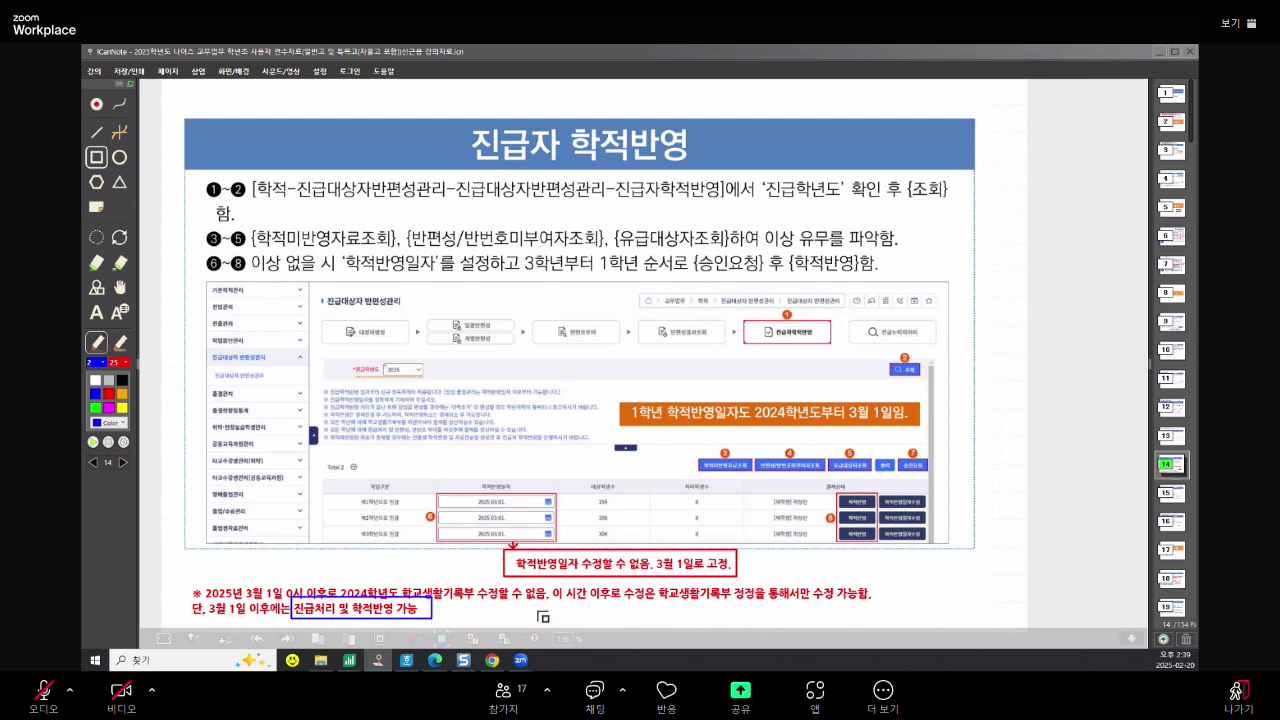
key("ctrl+z")
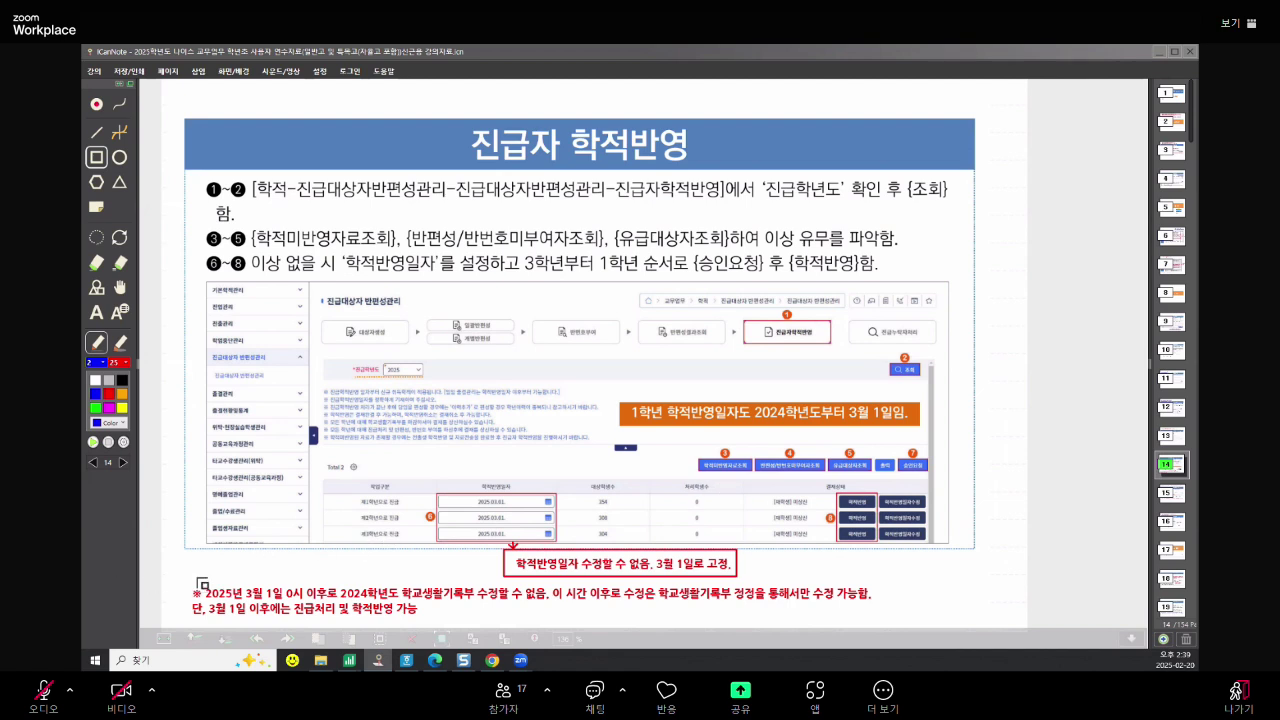
Box the orange 3월 1일 note and the 학적반영일자 date column on slide 14, and go to slide 15
left_click_drag(601, 387, 939, 437)
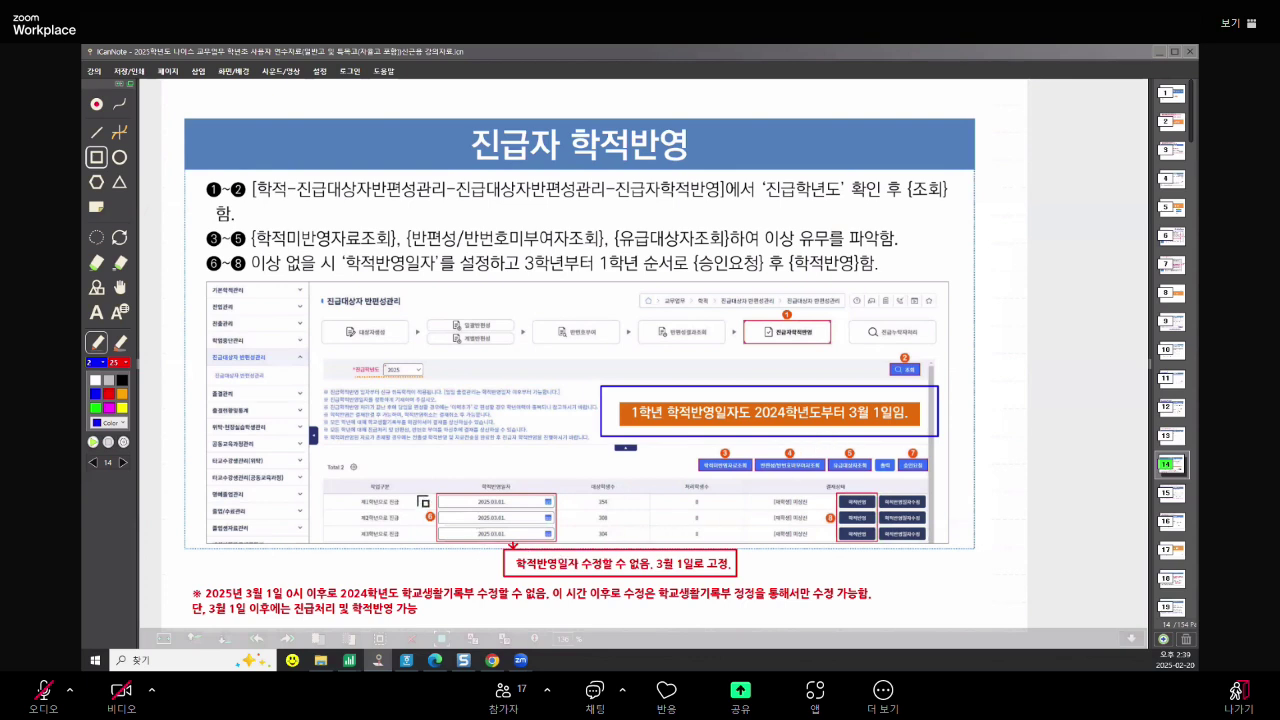
left_click_drag(410, 488, 594, 571)
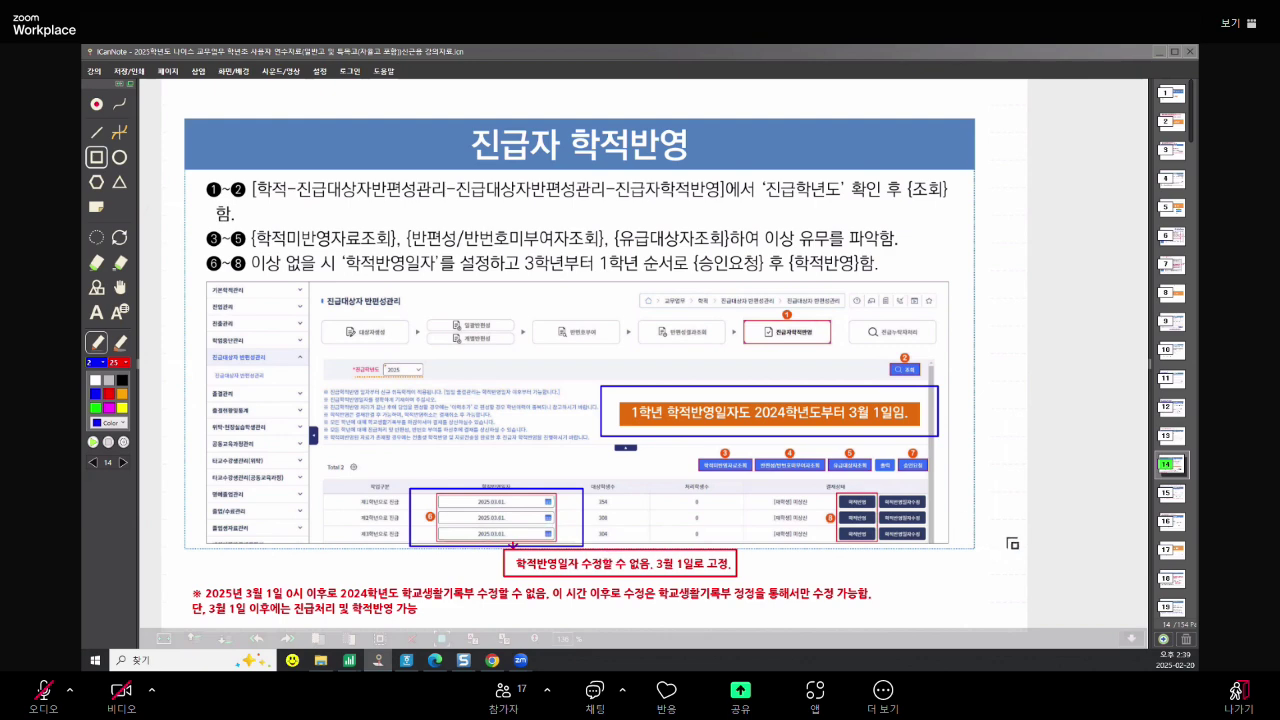
left_click(1168, 494)
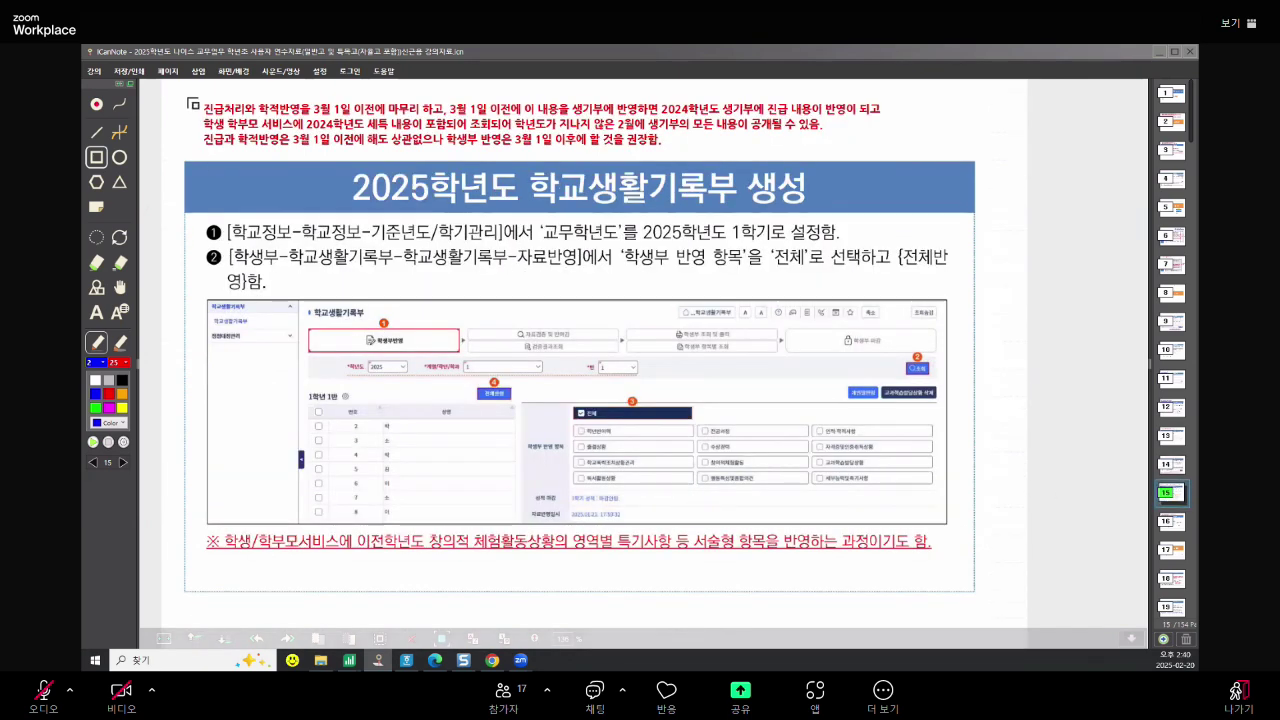
Box the red note above the slide 15 title about reflecting promotions in 생기부, and go to slide 16
left_click_drag(188, 92, 904, 159)
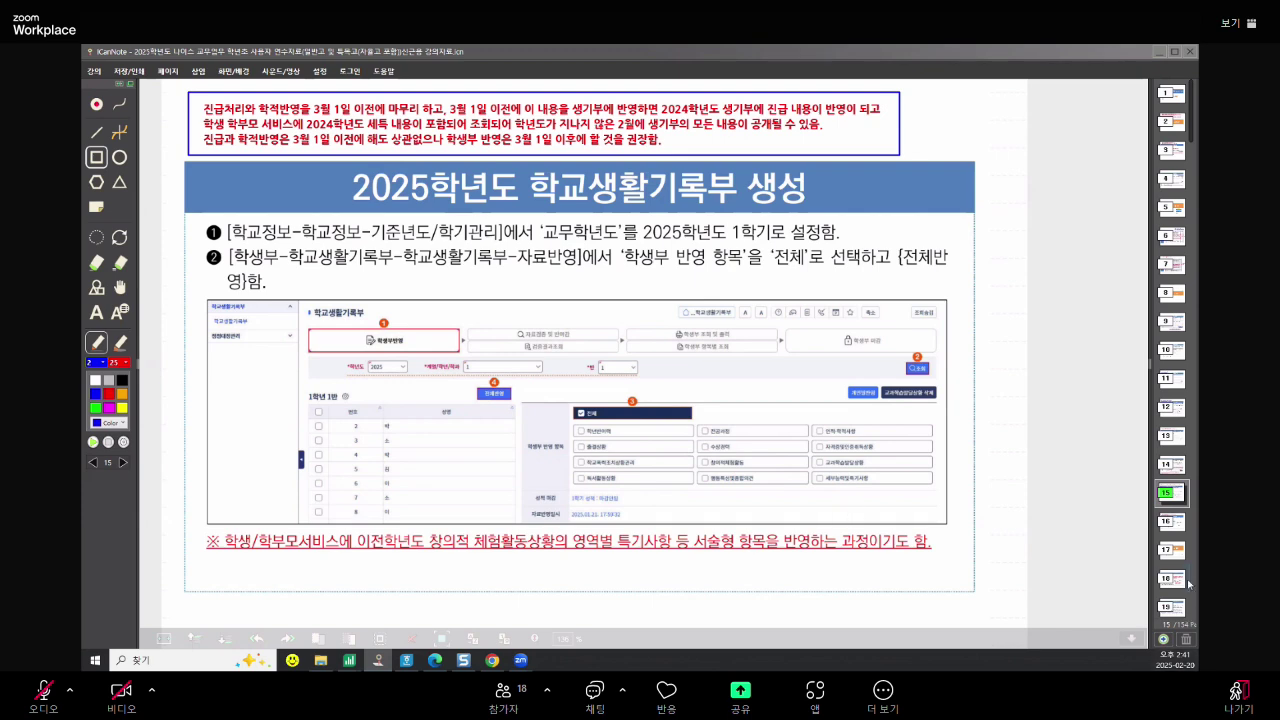
left_click(1172, 522)
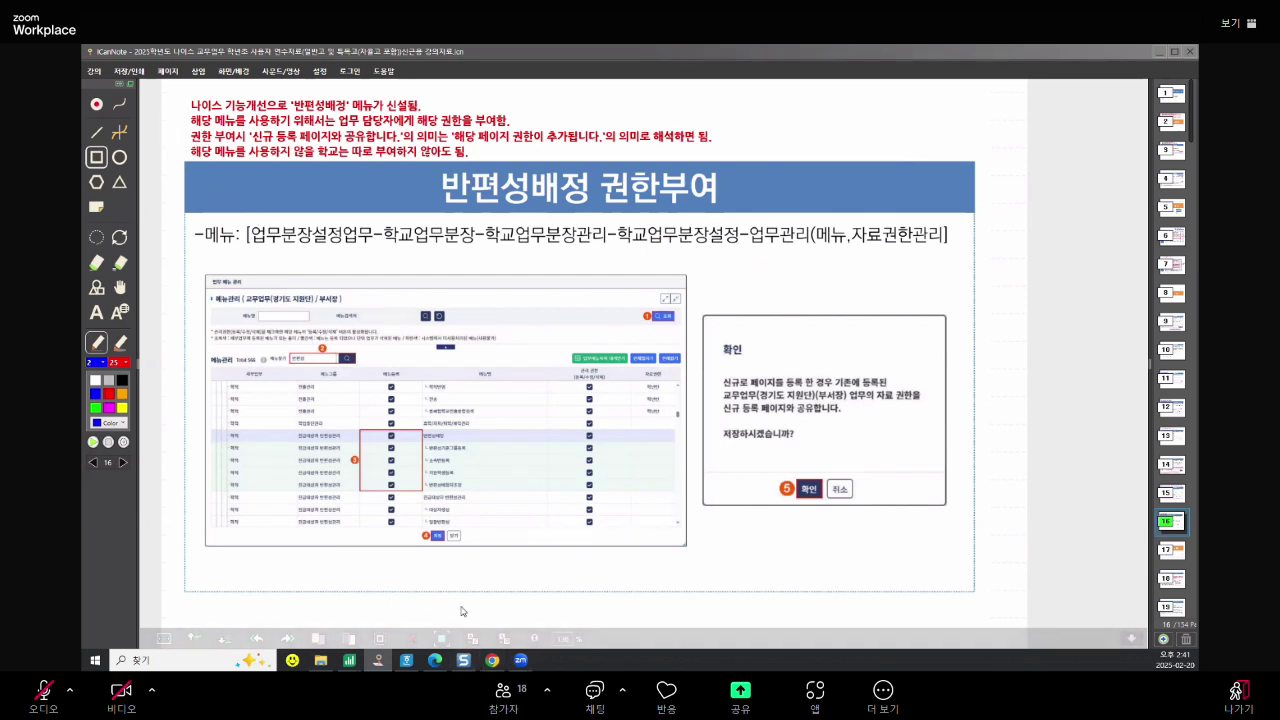
Switch to NEIS, open 반편성배정, and query the 반편성기준그룹등록 list for 진급학년도 2025
left_click(492, 660)
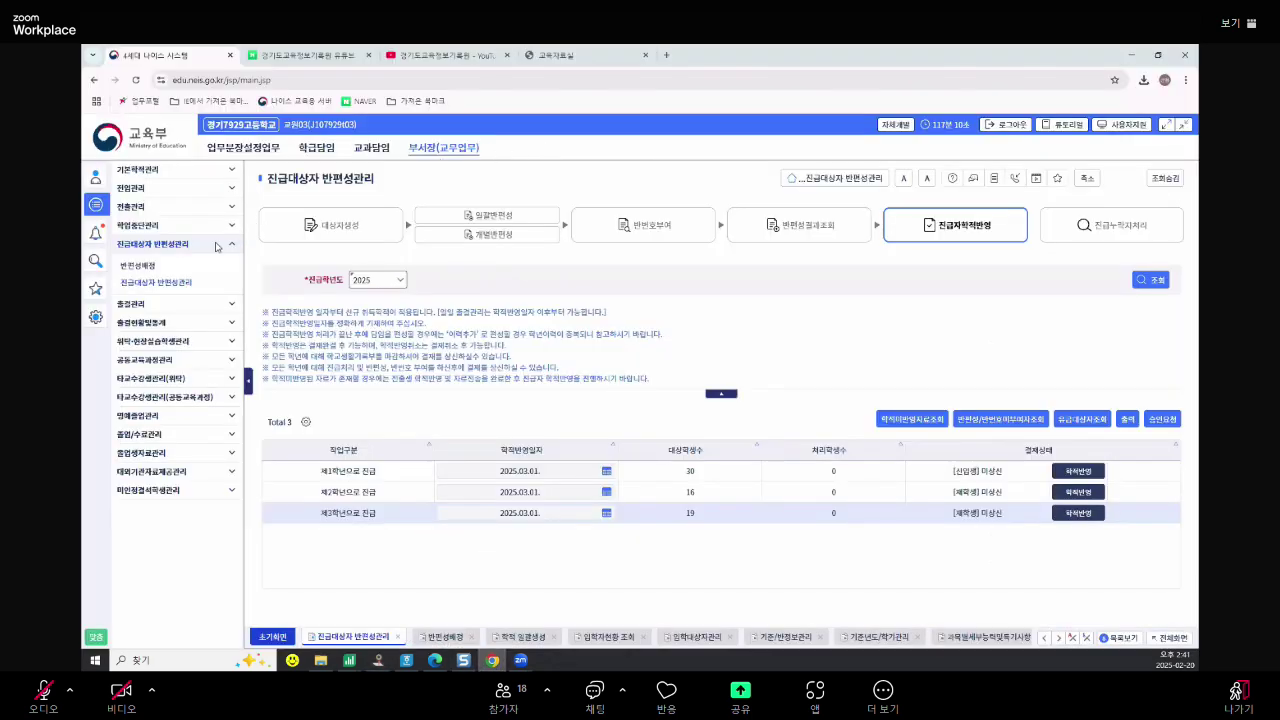
left_click(140, 266)
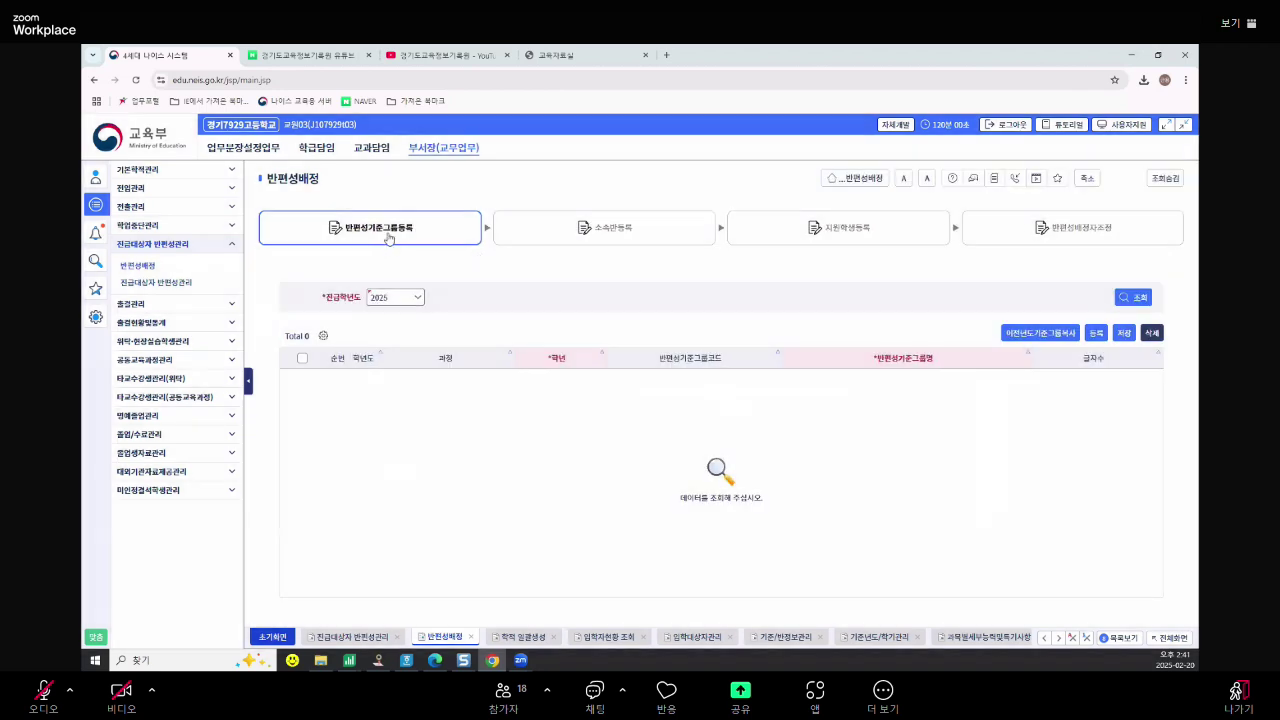
left_click(570, 245)
left_click(1133, 300)
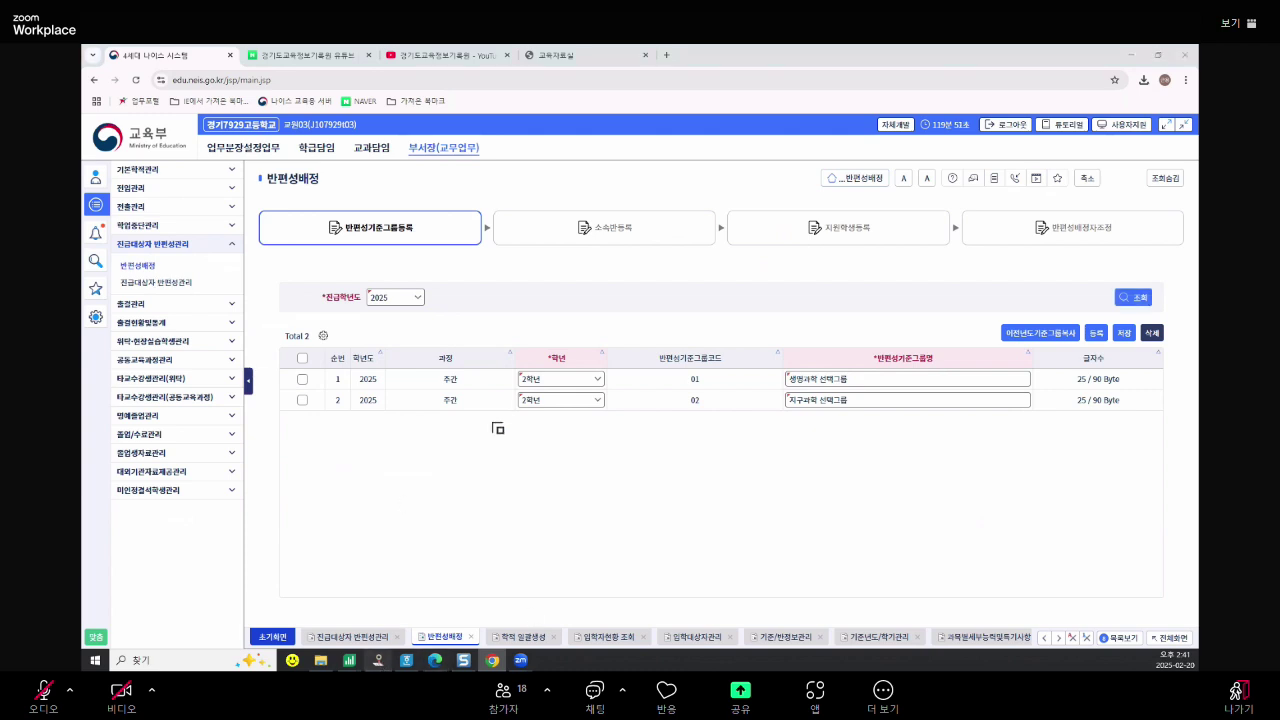
Switch to iCanNote, box the checked 반편성배정 menu rows on slide 16, and return to NEIS
key("alt+Tab")
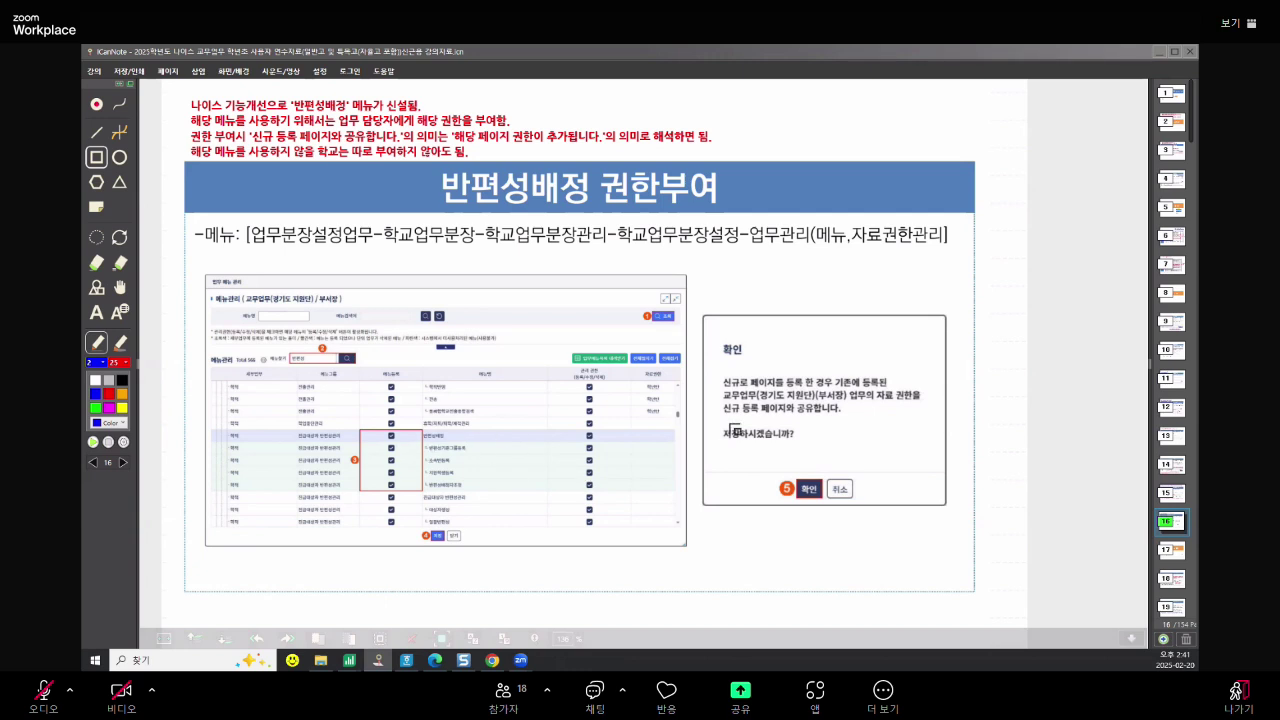
mouse_move(351, 428)
left_mouse_down()
mouse_move(432, 497)
mouse_move(513, 499)
left_mouse_up()
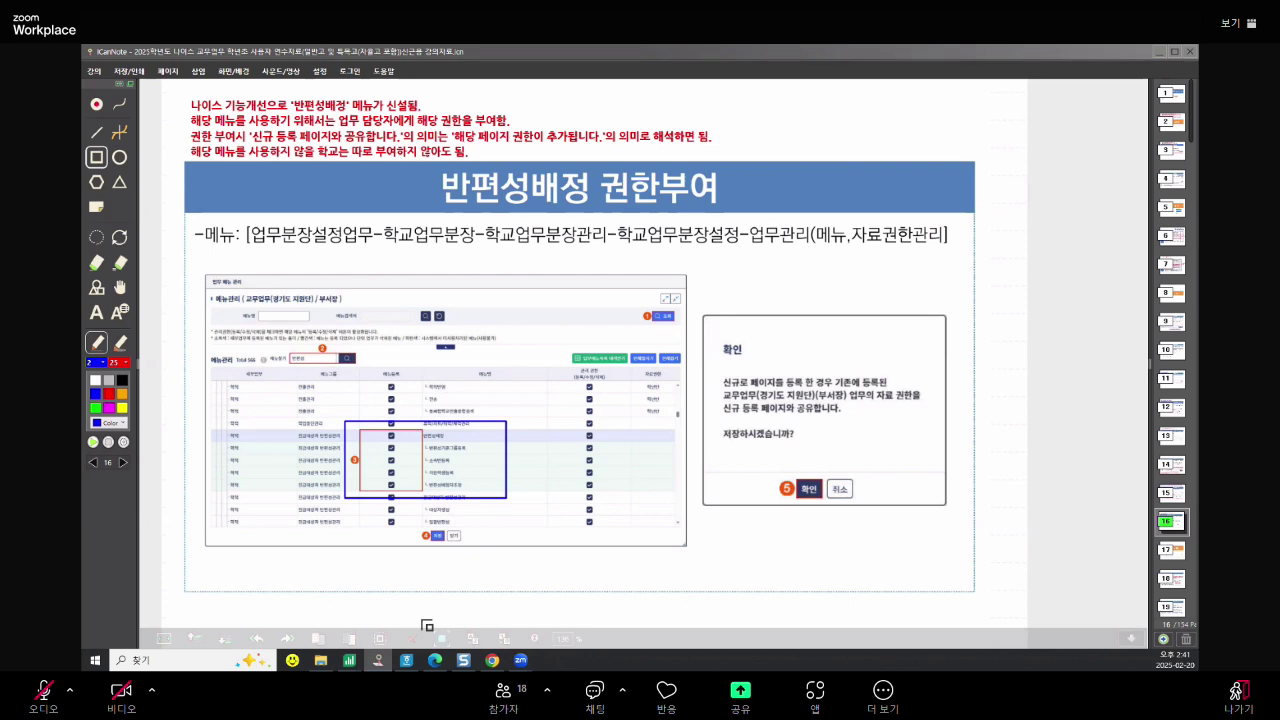
left_click(492, 660)
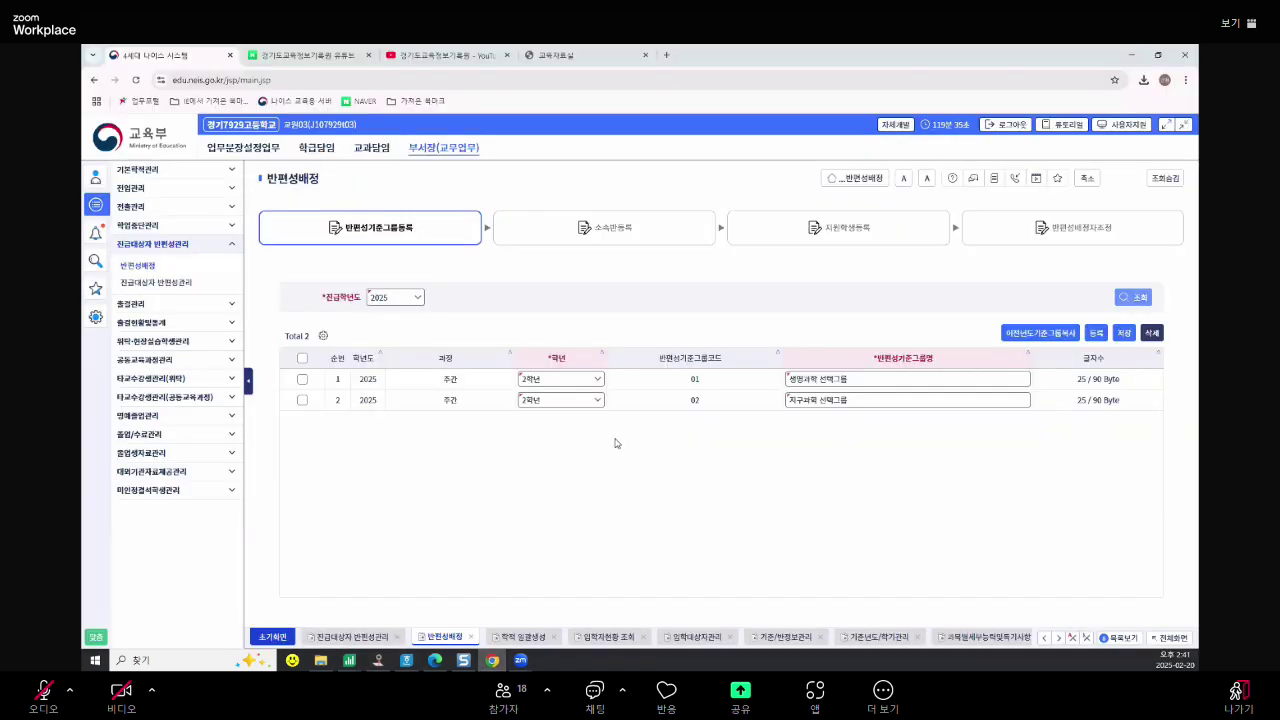
Add a blank 반편성기준그룹 row, view its 학년 choices, and discard the row by querying the list again
left_click(1094, 336)
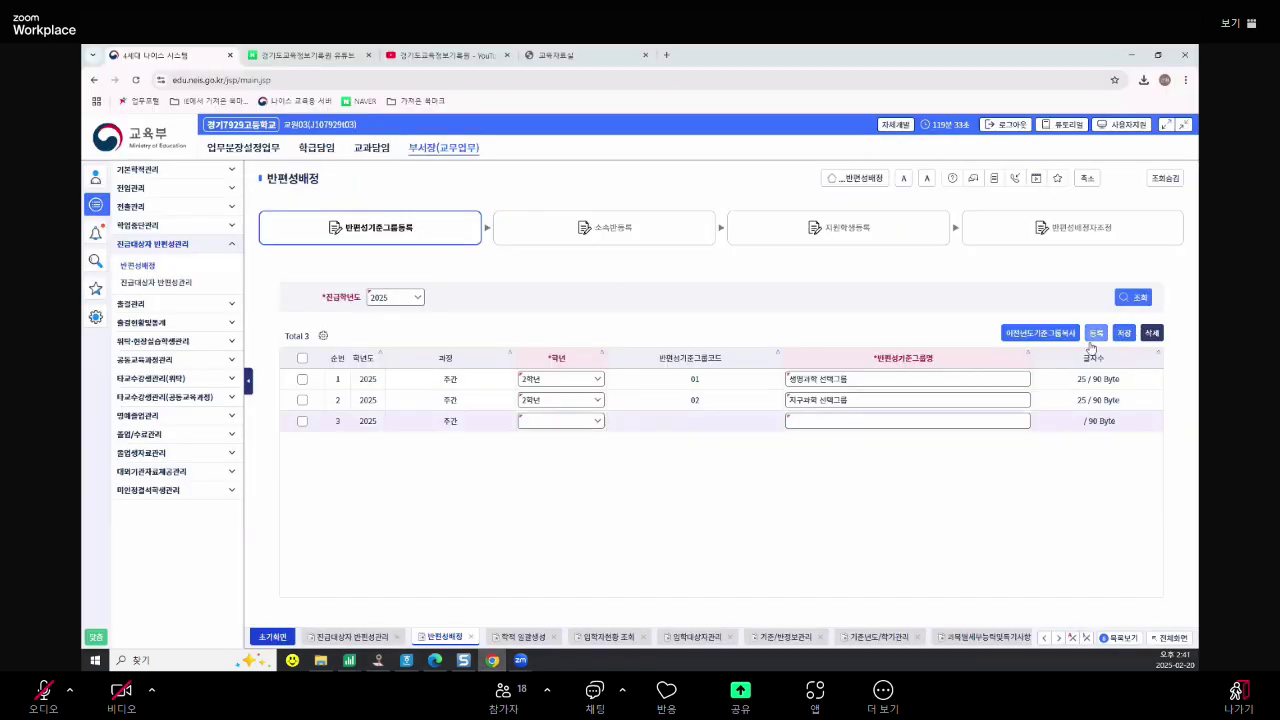
left_click(586, 421)
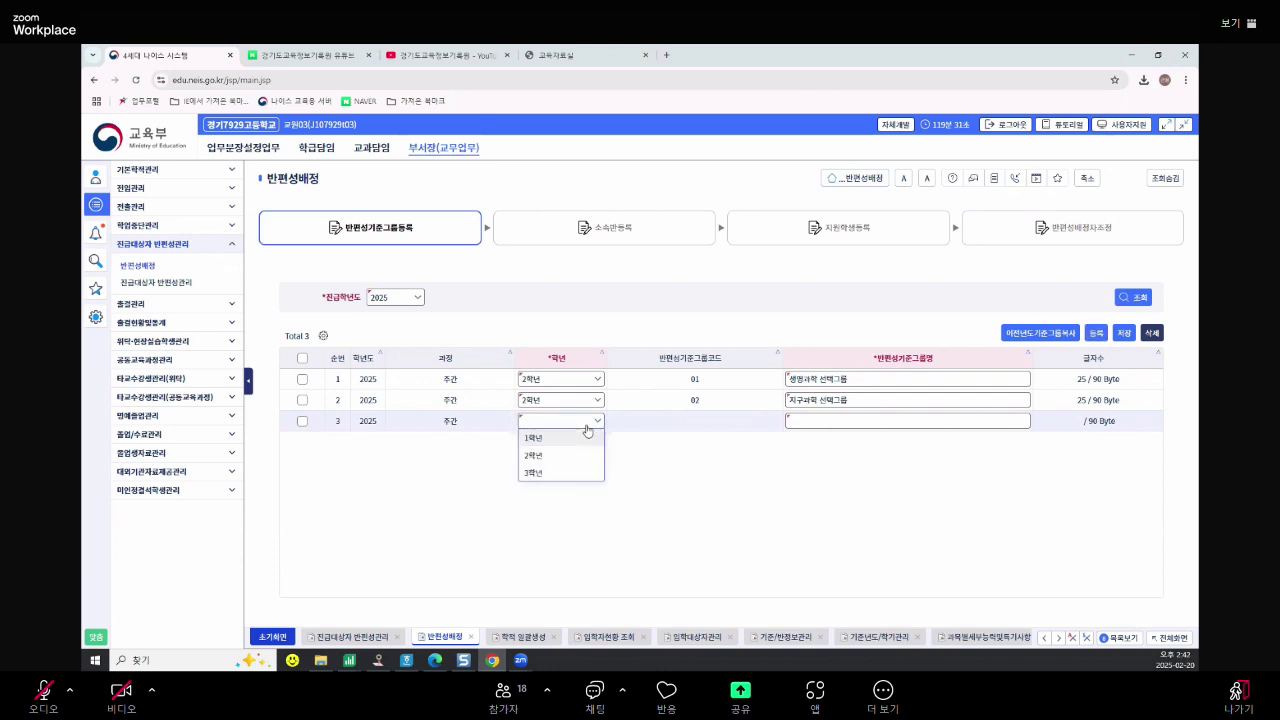
left_click(657, 466)
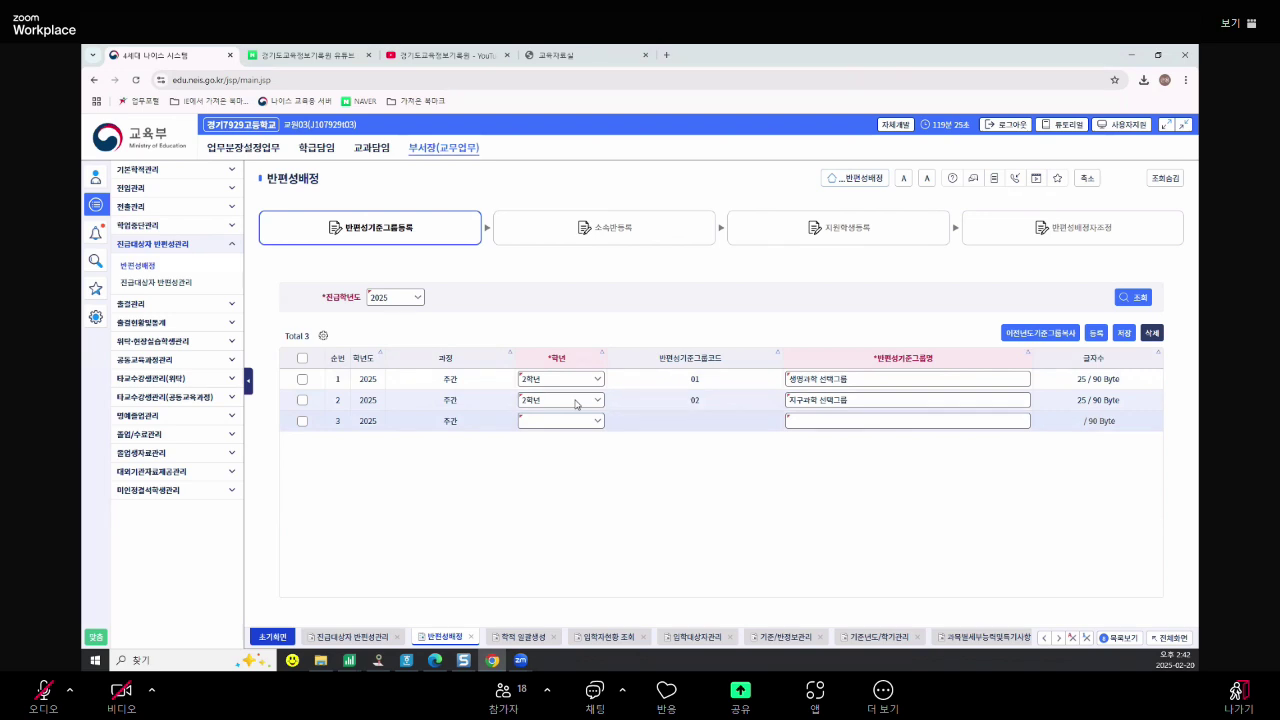
left_click(1116, 302)
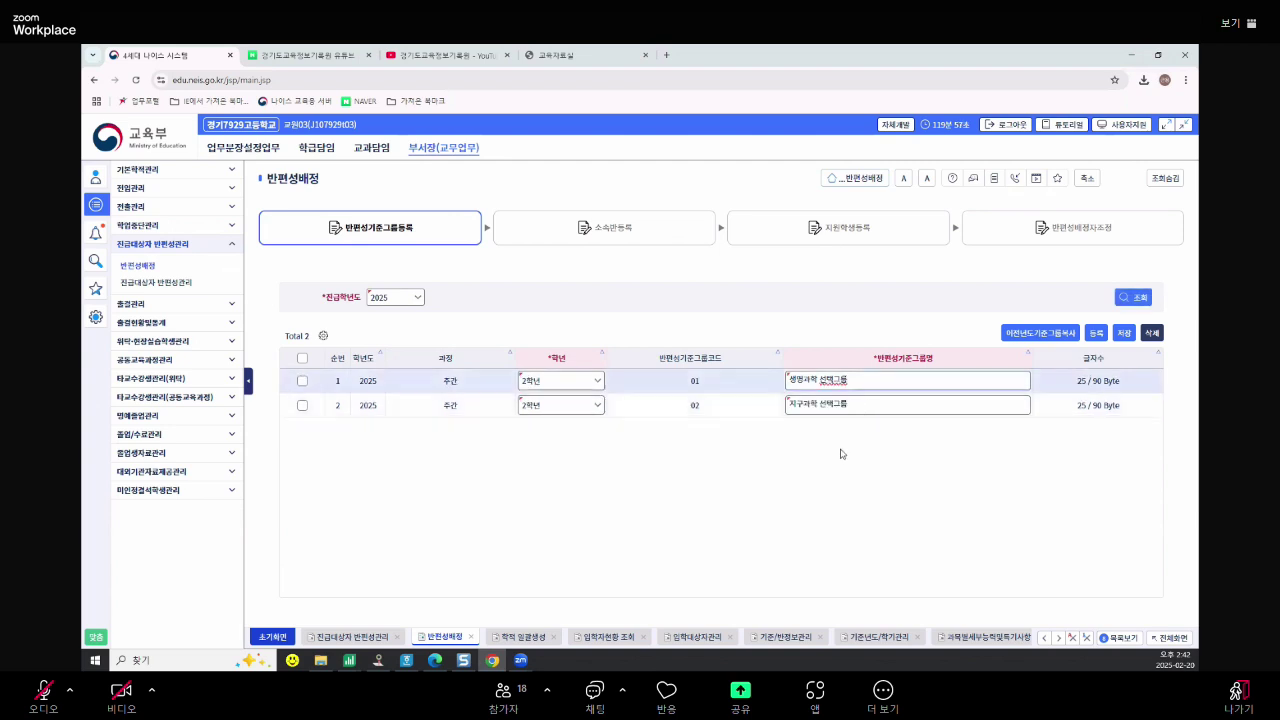
left_click(875, 404)
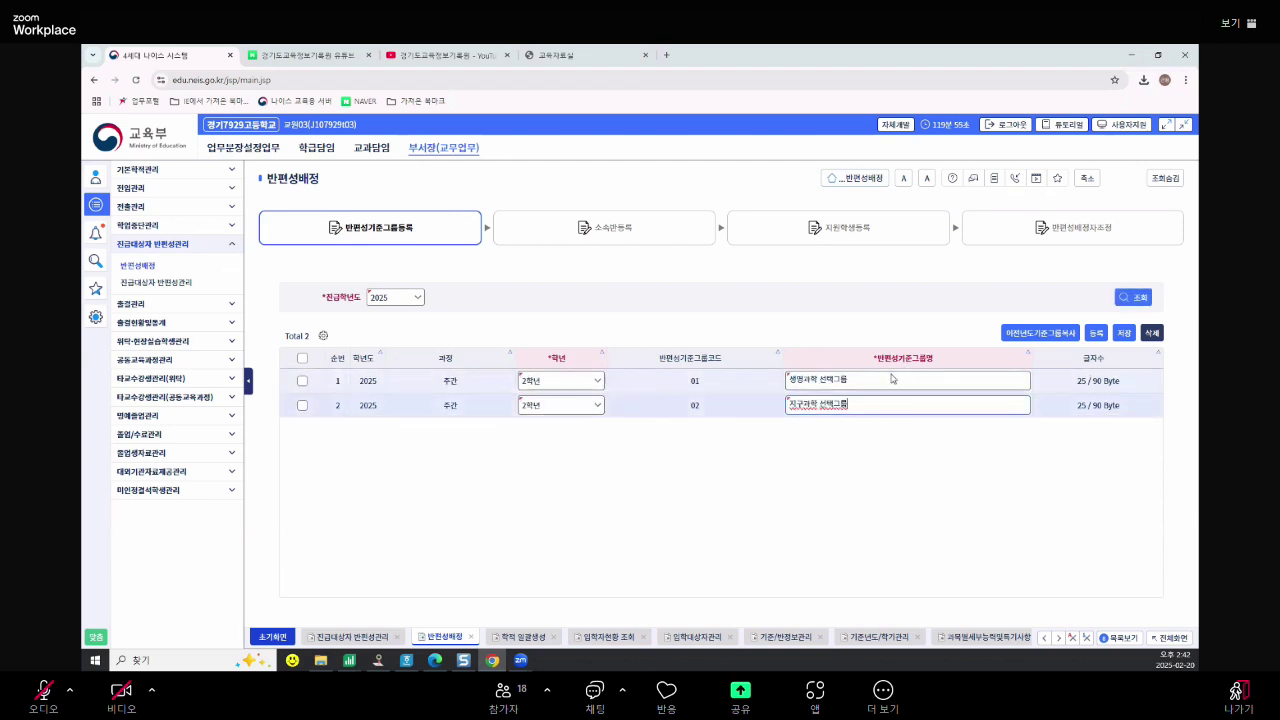
Open 소속반등록 and query the 학년 2 classes for 진급학년도 2025 to view their 반편성기준그룹
left_click(660, 226)
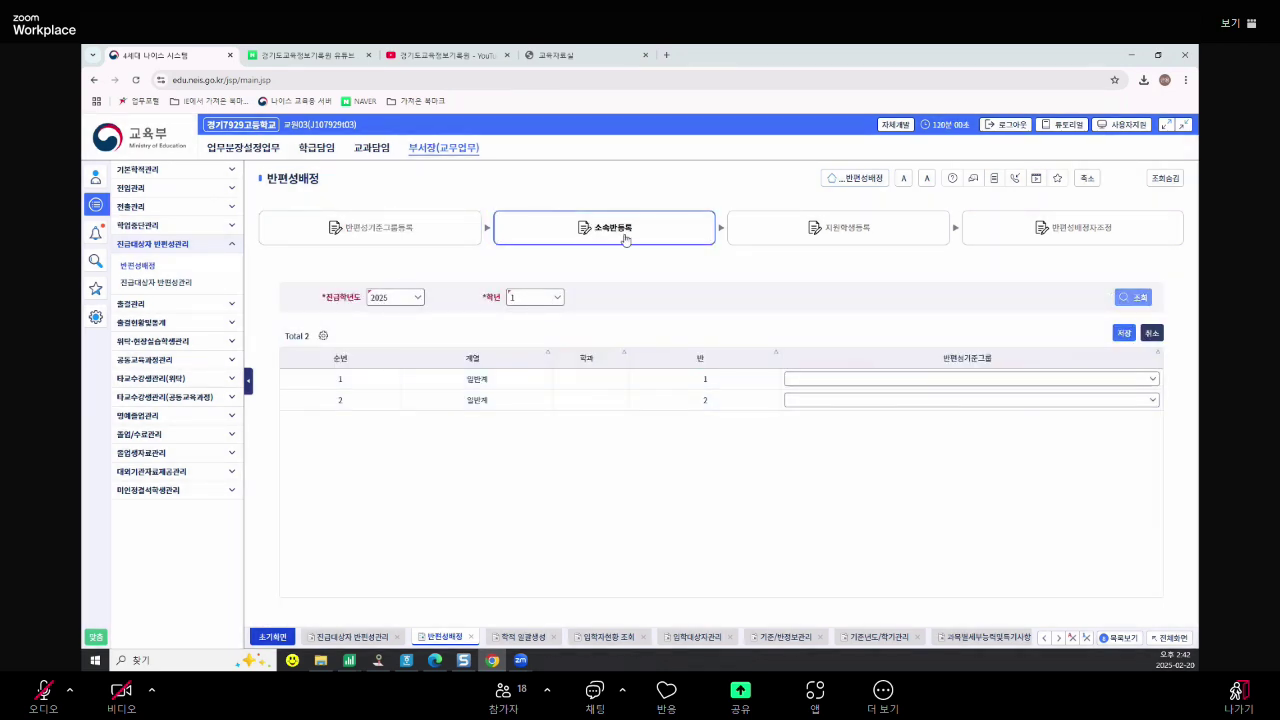
left_click(556, 298)
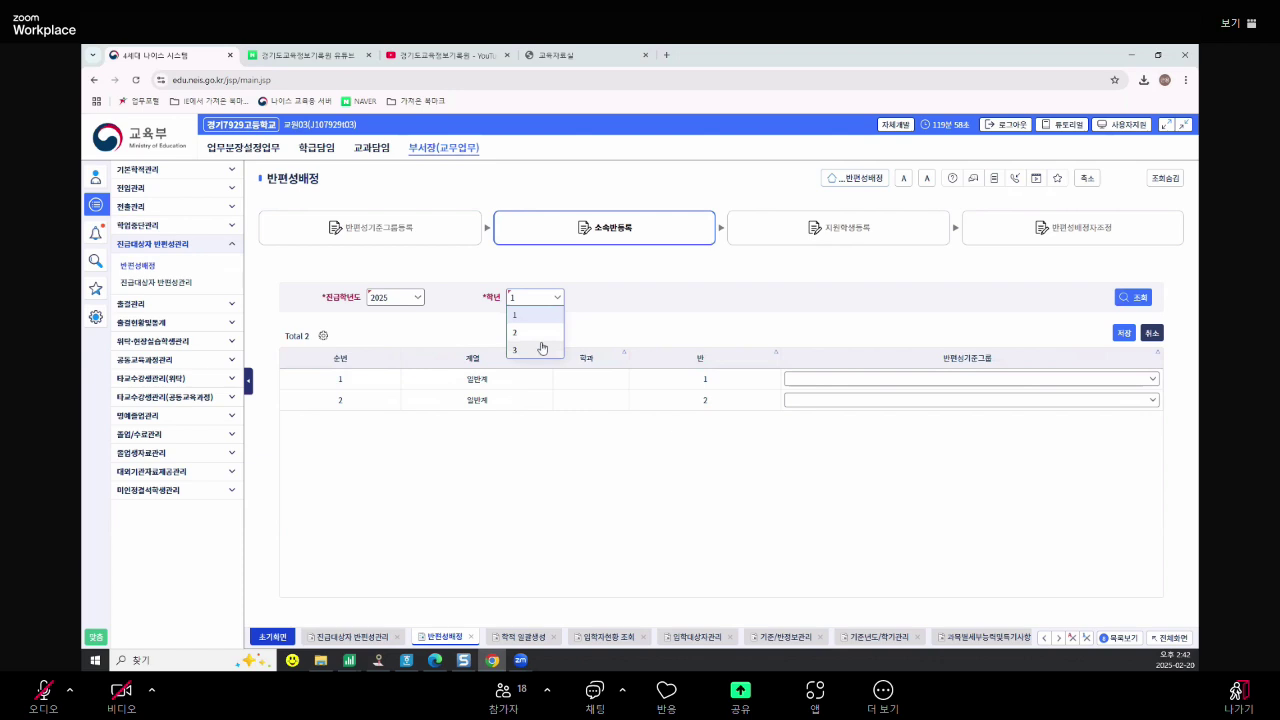
left_click(540, 344)
left_click(1133, 297)
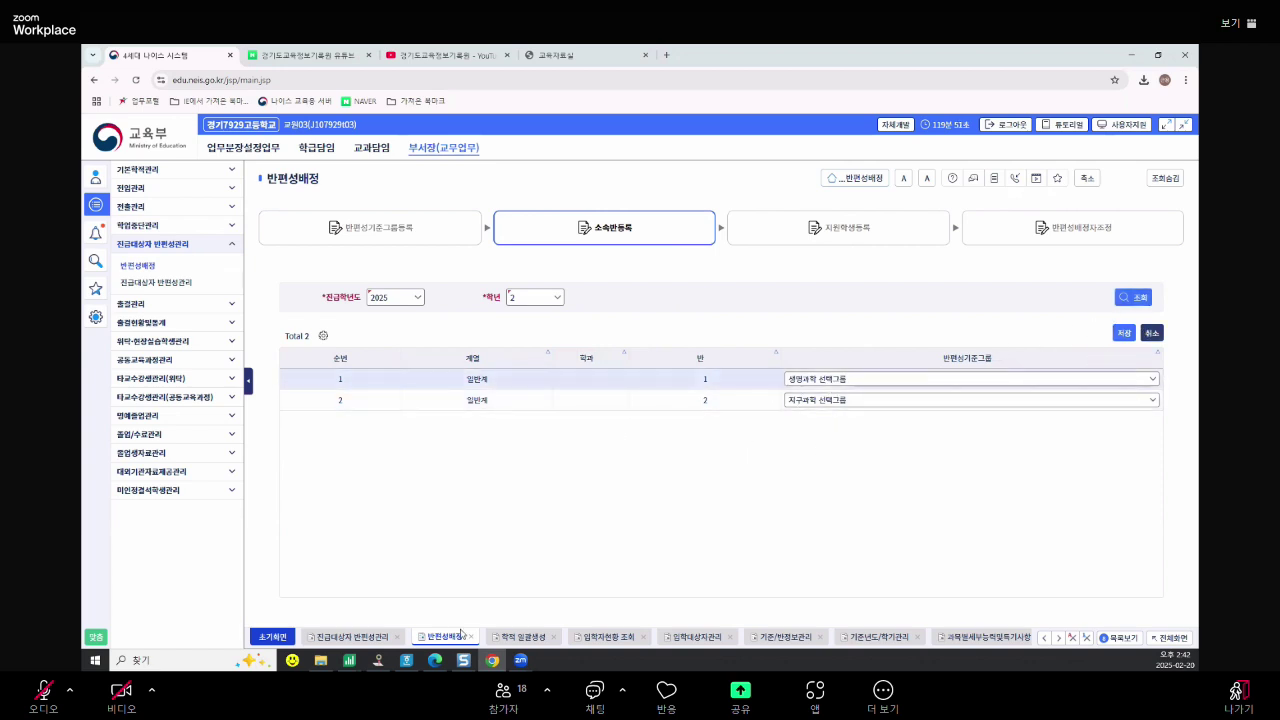
left_click(818, 401)
left_click(697, 469)
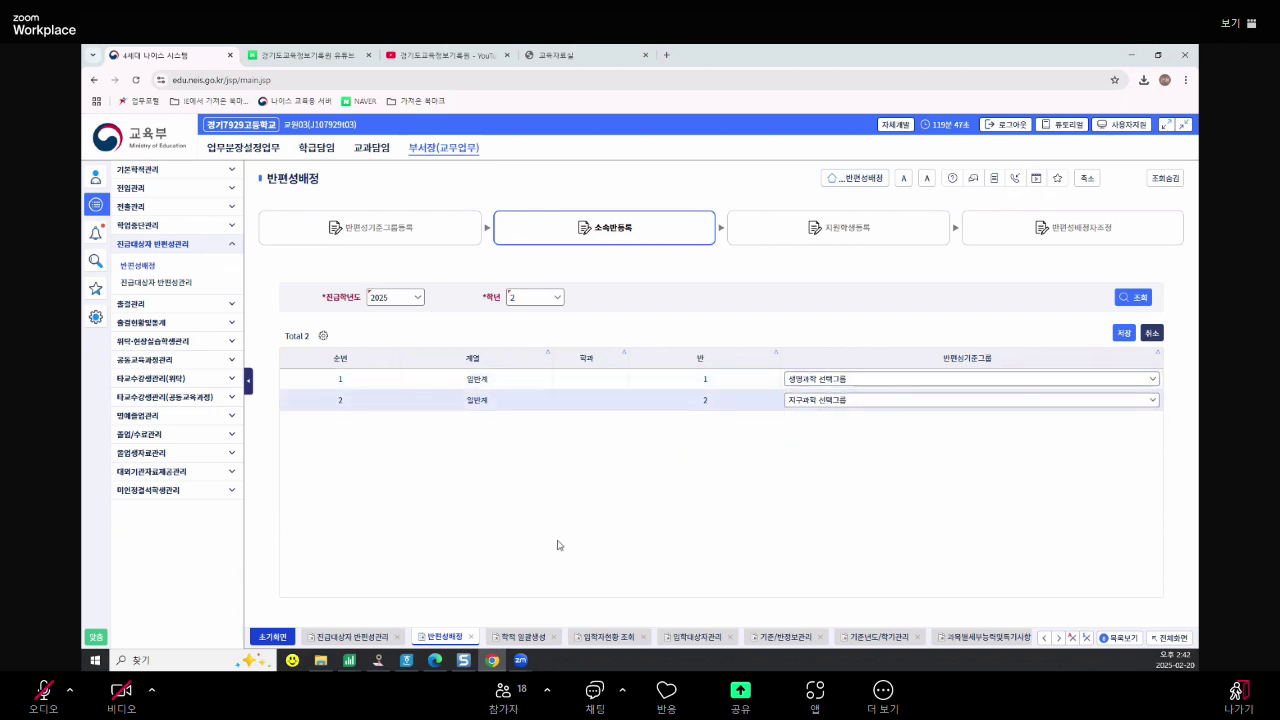
Query the 학년 1 classes in 소속반등록 and check the 반편성기준그룹 choices for class 1
left_click(543, 298)
left_click(520, 312)
left_click(1134, 297)
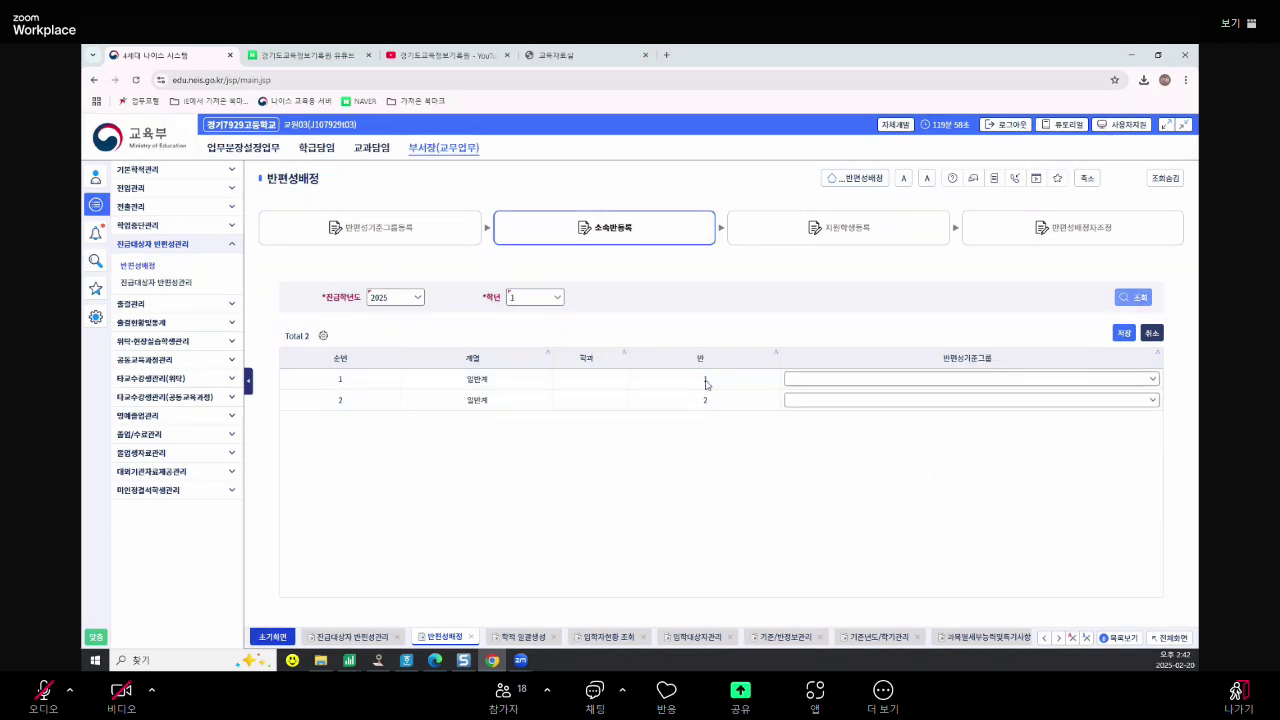
left_click(1154, 384)
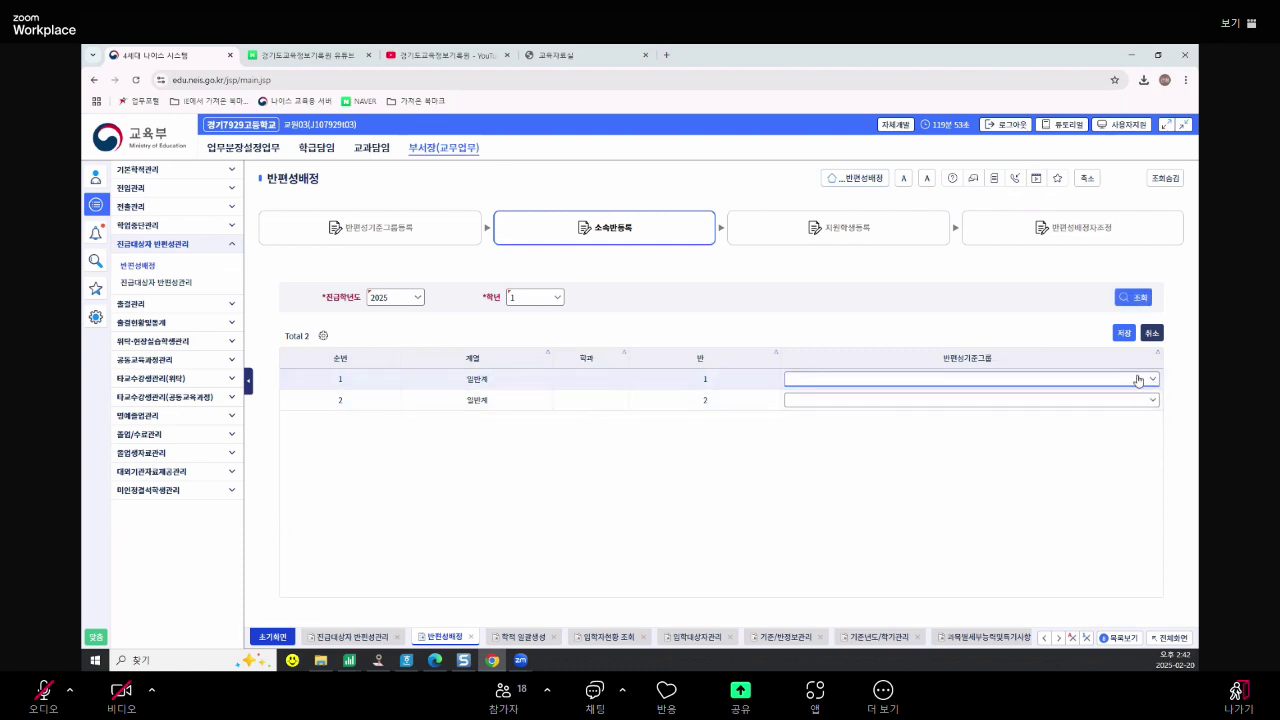
Return 소속반등록 to 학년 2, query it, and review the 반편성기준그룹 choices for class 1
left_click(535, 298)
left_click(530, 327)
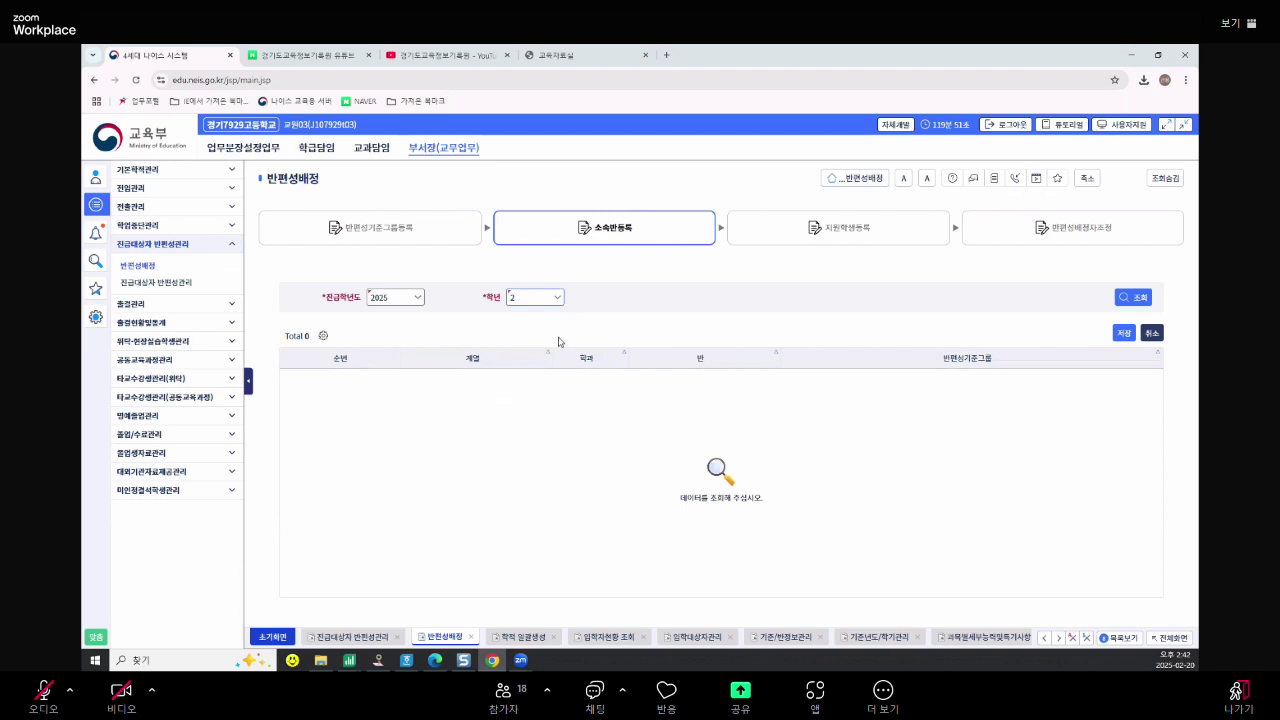
left_click(1136, 297)
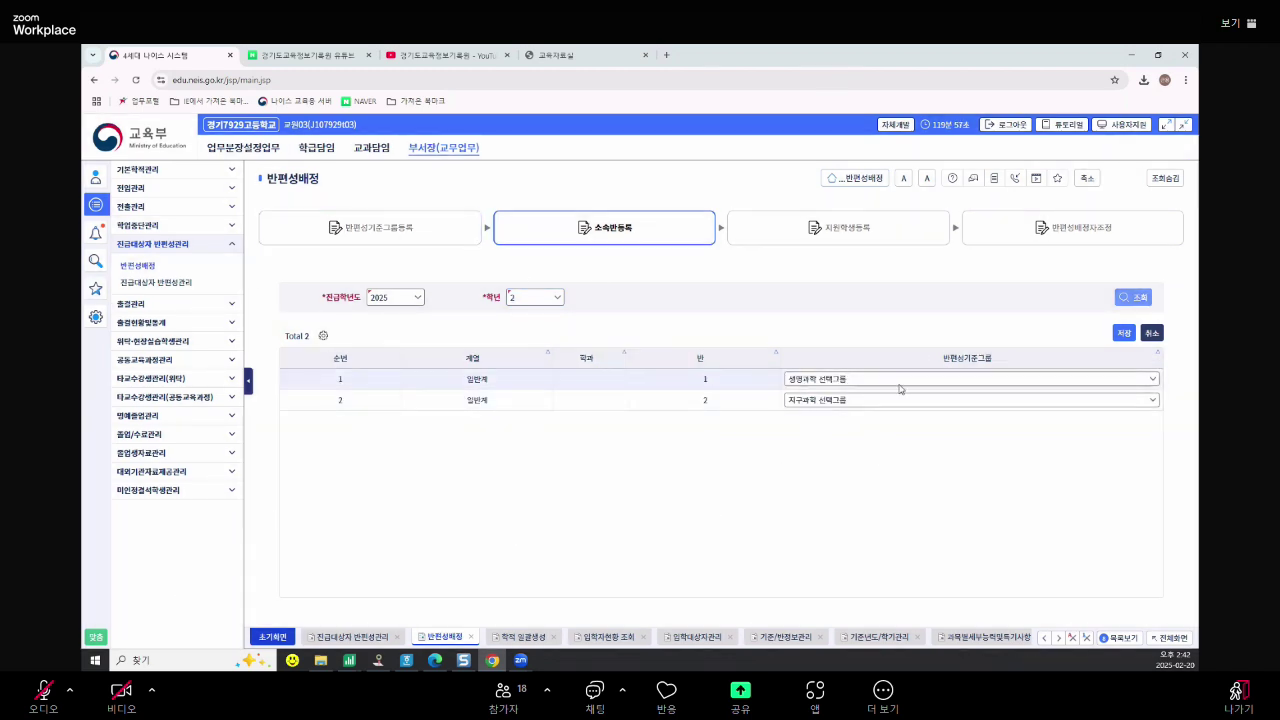
left_click(946, 382)
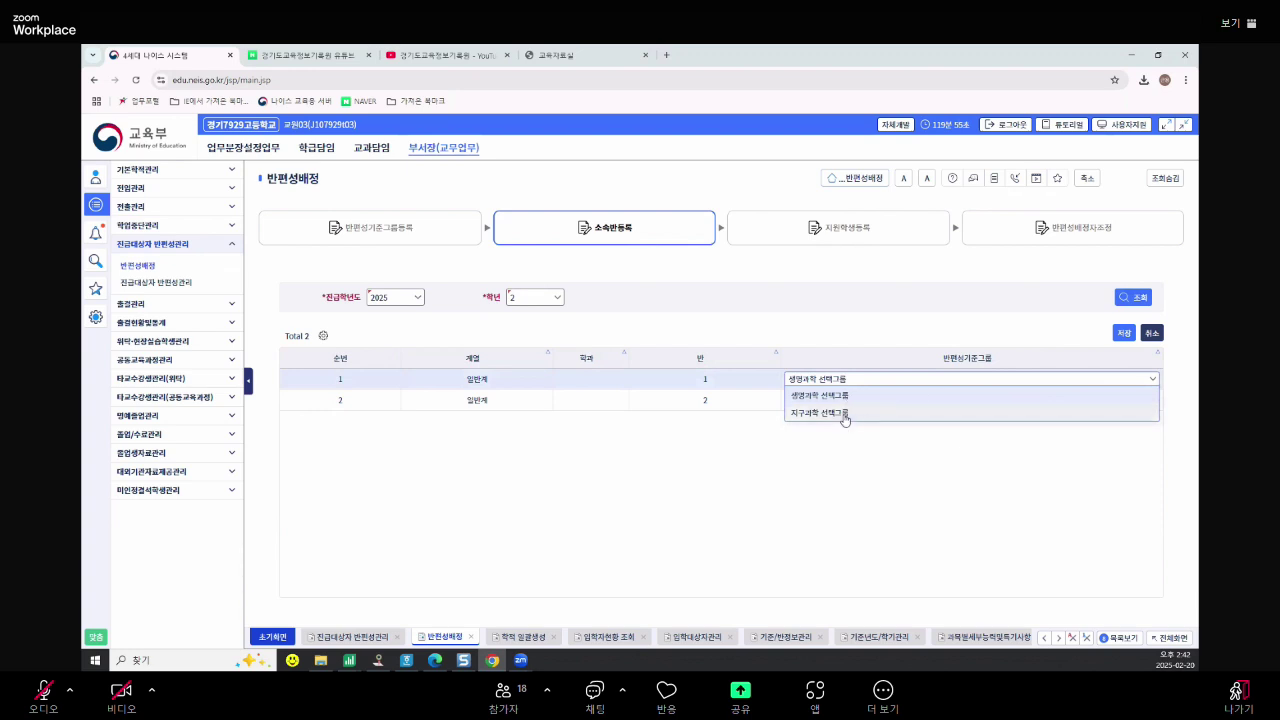
left_click(830, 474)
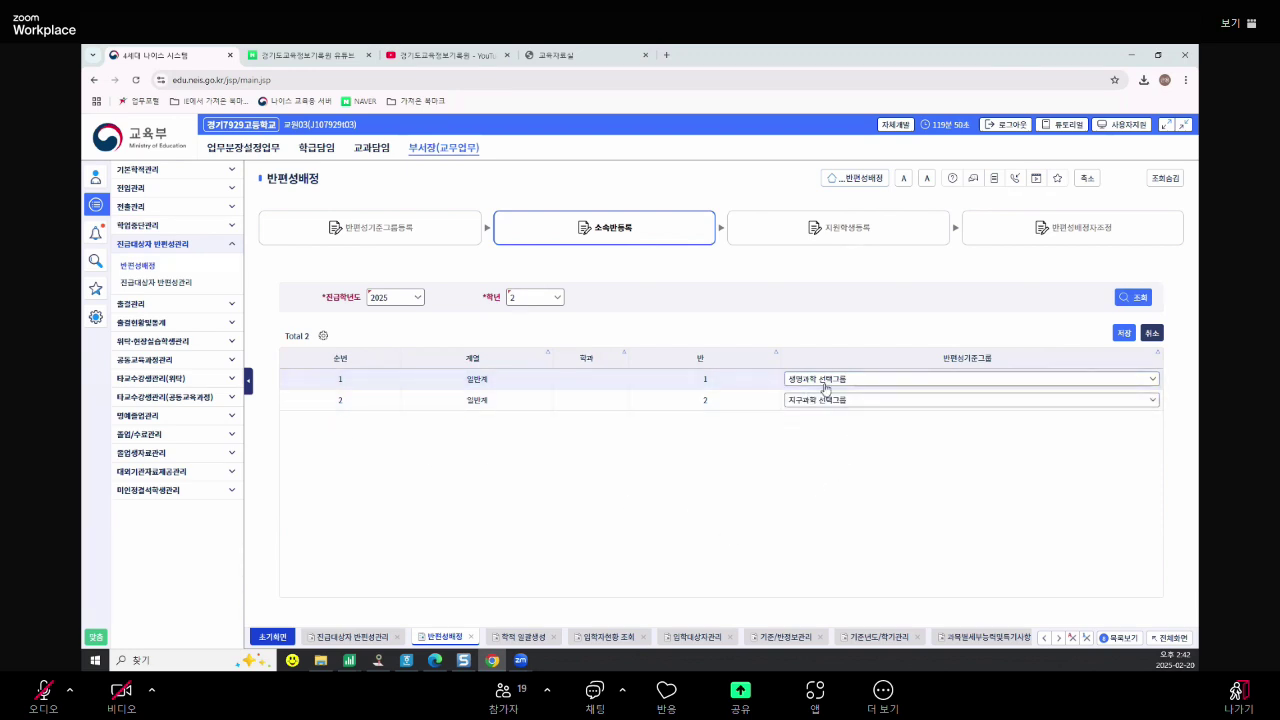
left_click(700, 404)
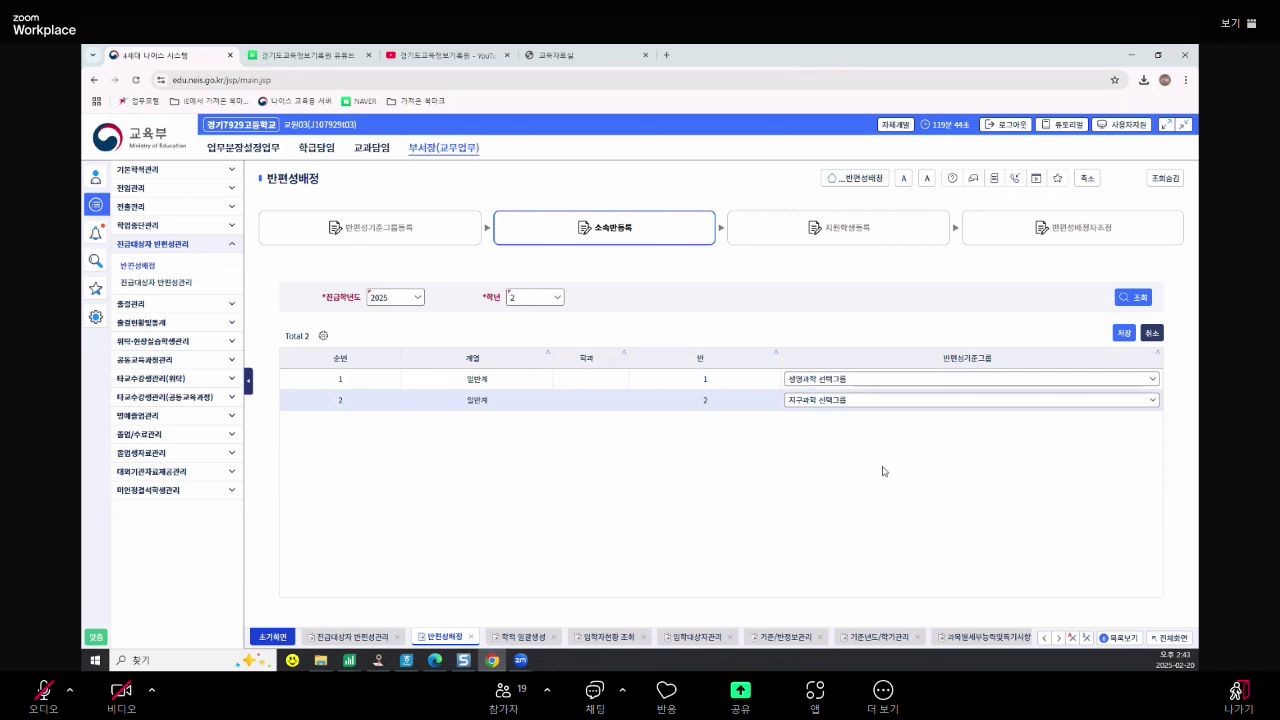
Open 지원학생등록 and query the students of 학년도 2024, 학년 1, 반 1
left_click(868, 227)
left_click(1140, 298)
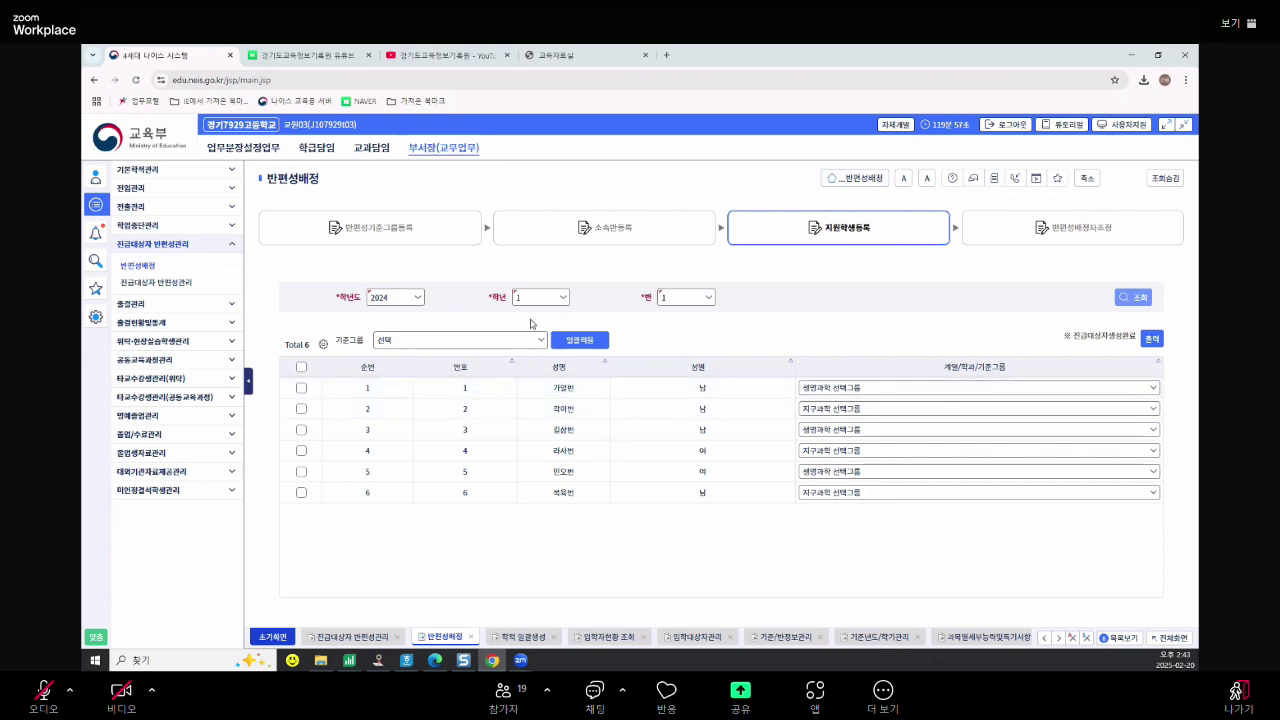
left_click(521, 303)
left_click(699, 351)
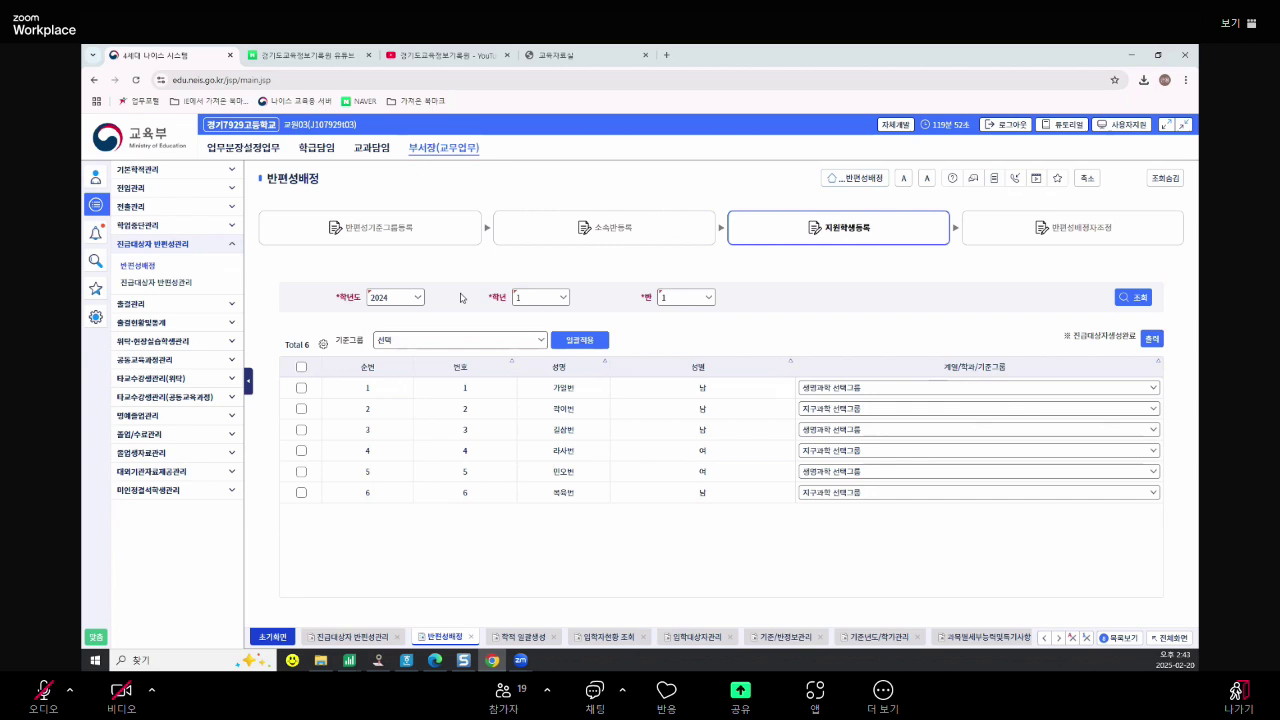
Examine the 계열/학과/기준그룹 choices for the first two students without changing their groups
left_click(984, 389)
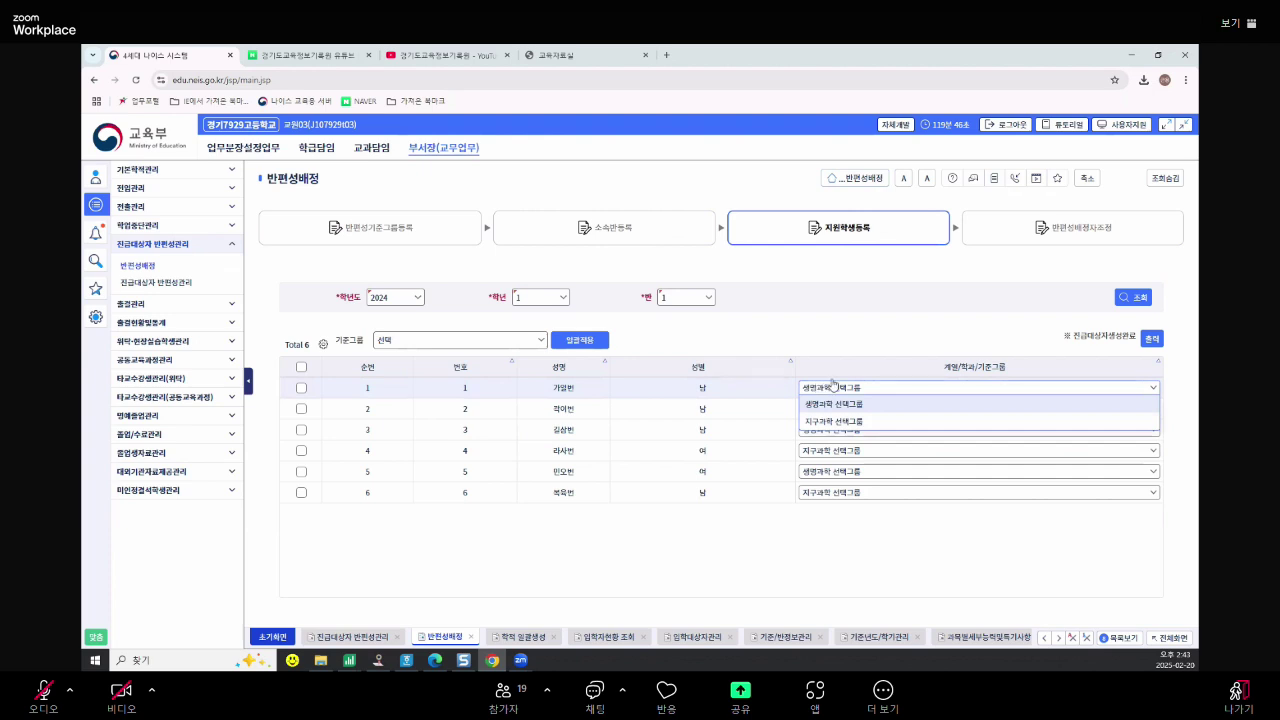
left_click(776, 604)
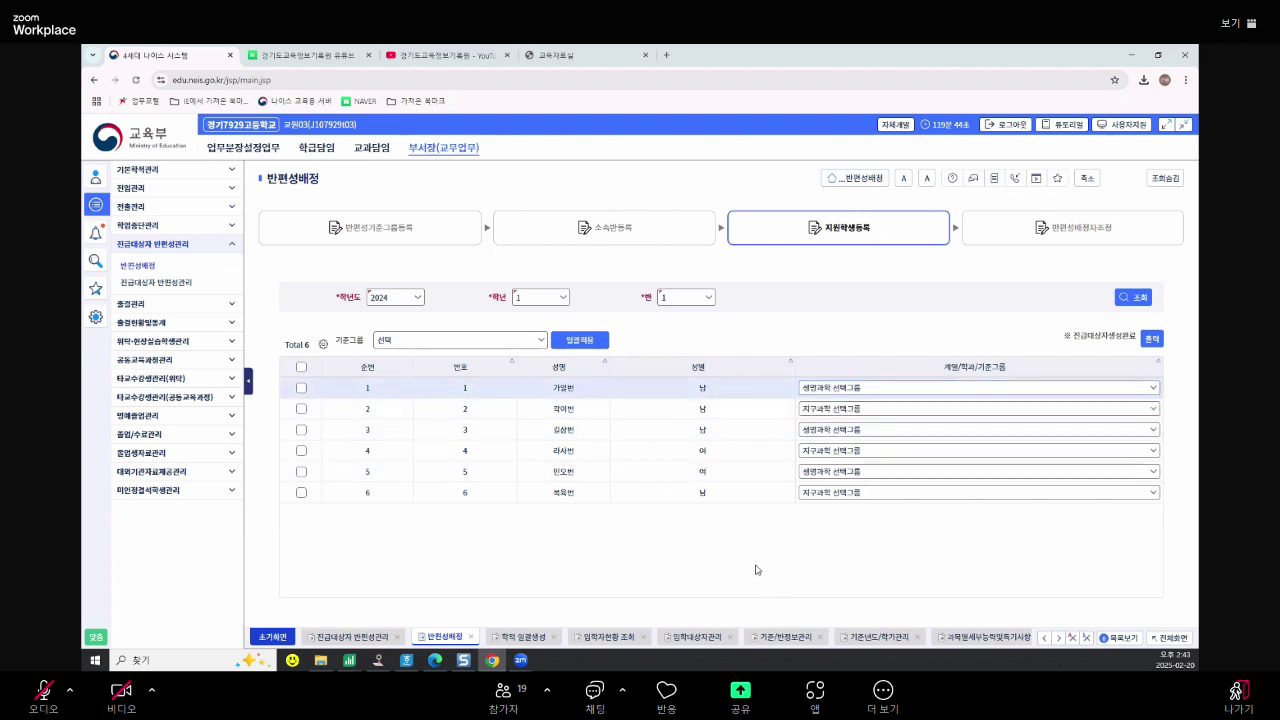
left_click(857, 388)
left_click(613, 413)
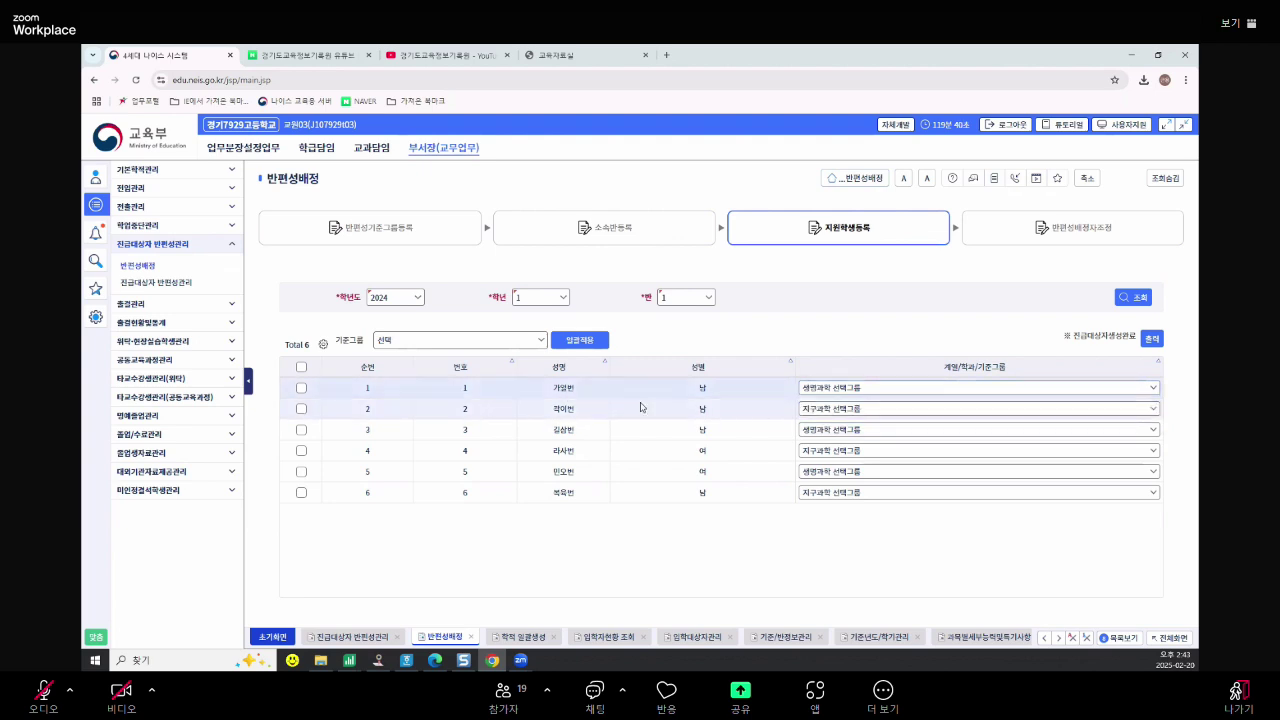
left_click(829, 419)
left_click(907, 545)
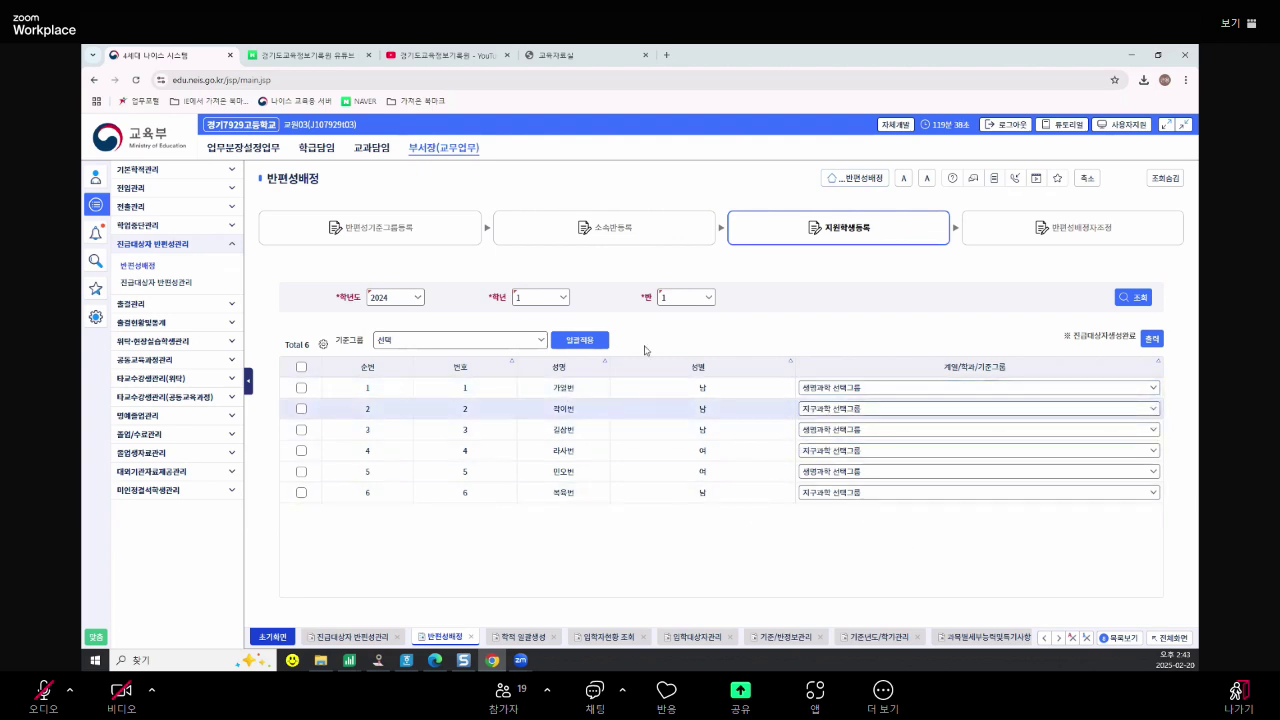
Query the 지원학생등록 student list for 반 2 of 학년 1
left_click(710, 298)
left_click(680, 325)
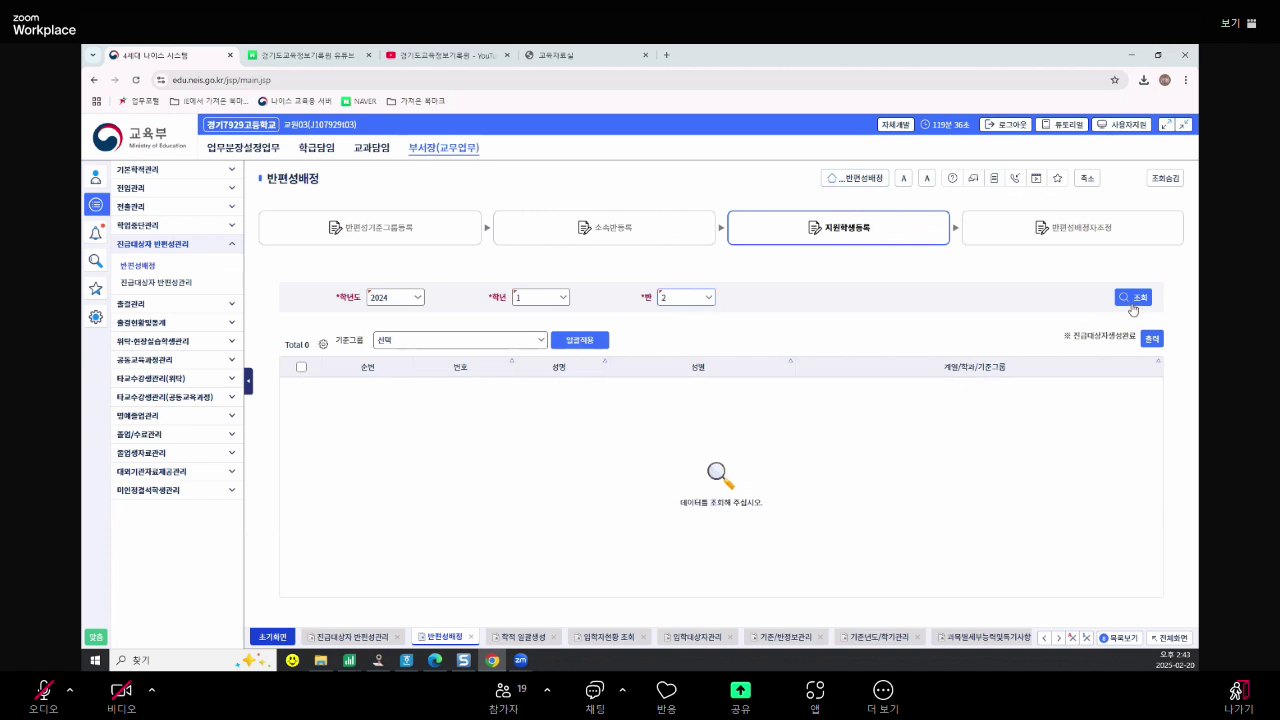
left_click(1134, 297)
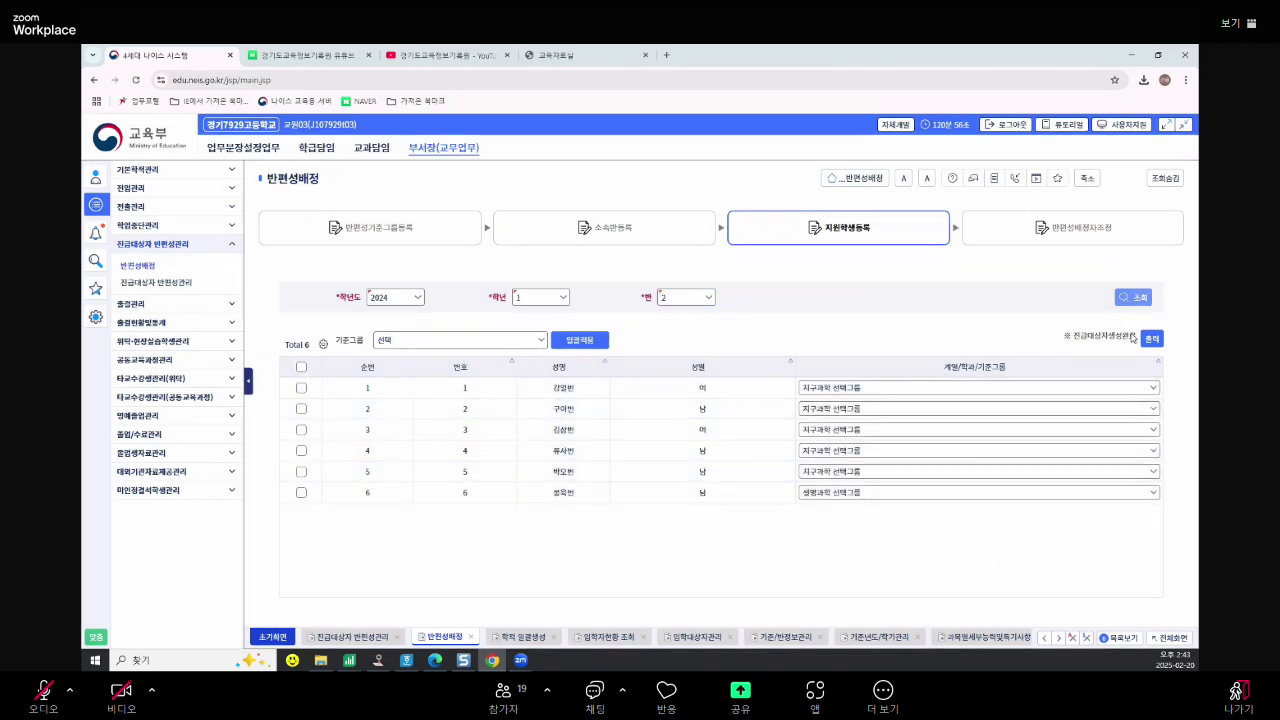
Open 반편성배정자조정, query 학년도 2024, 학년 1, and list the 생명과학 선택그룹 and 지구과학 선택그룹 students side by side
left_click(1094, 240)
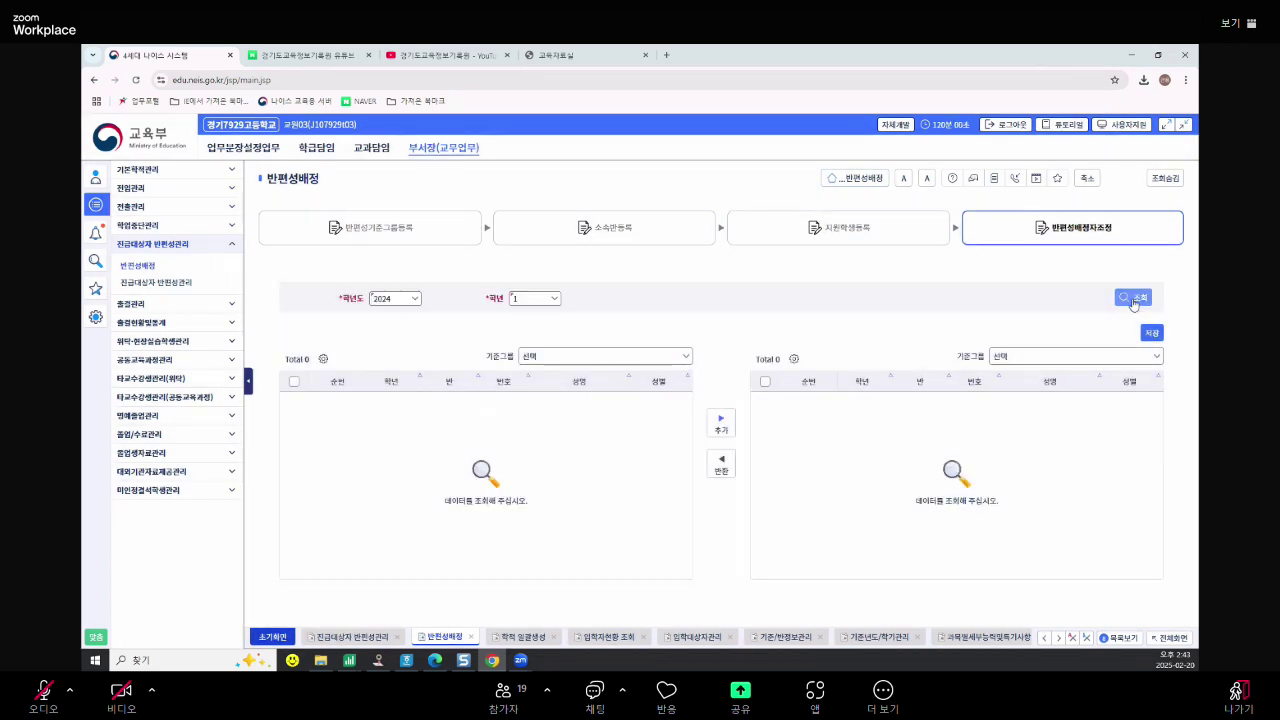
left_click(1133, 298)
left_click(597, 356)
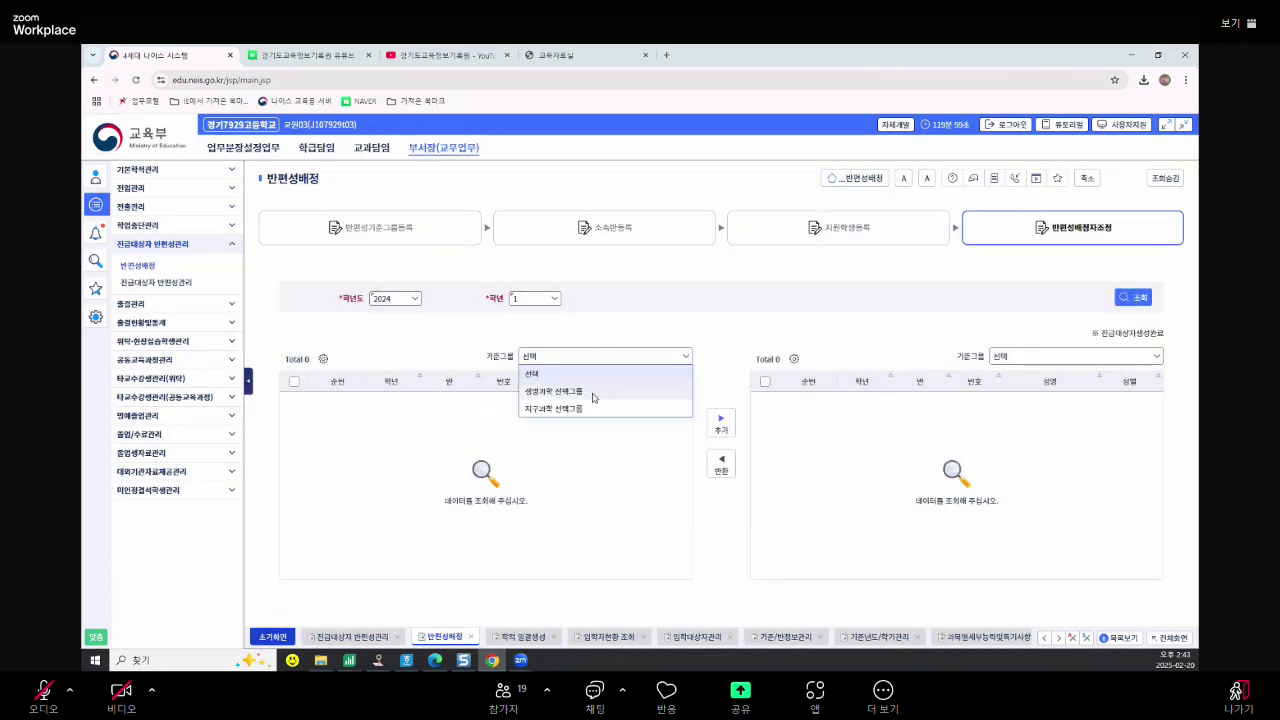
left_click(560, 389)
left_click(1031, 357)
left_click(1049, 408)
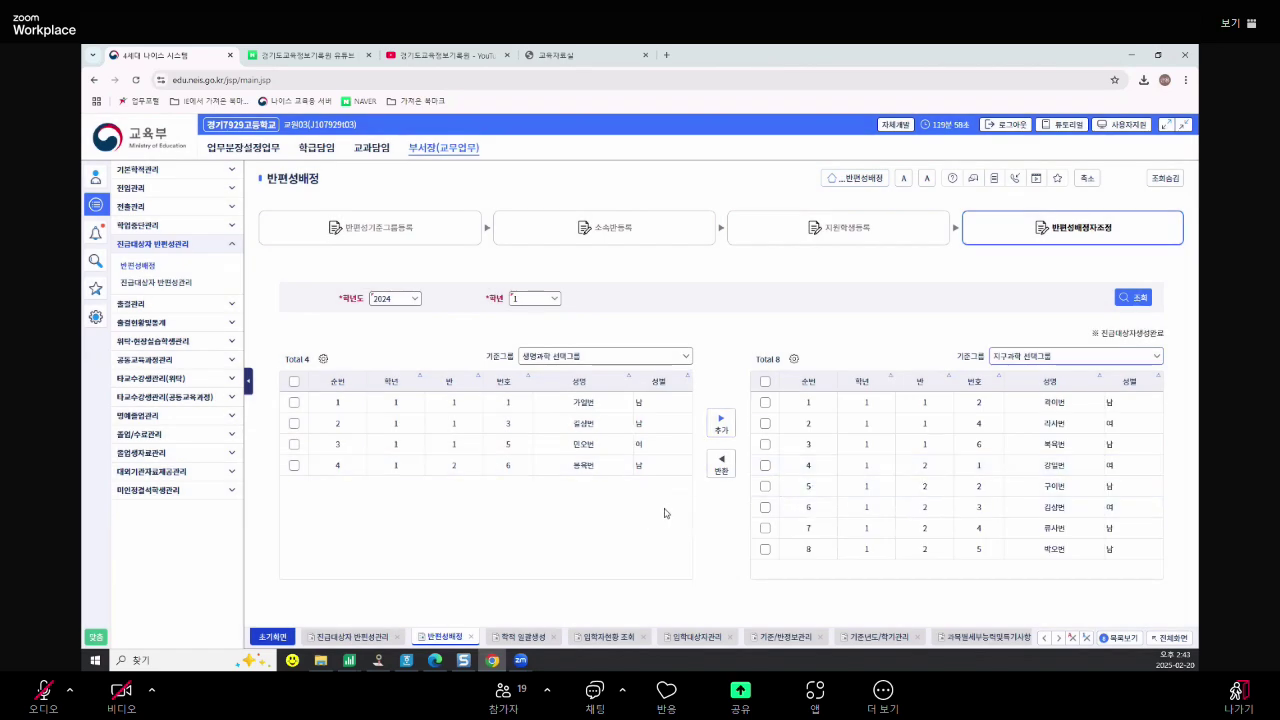
left_click(636, 444)
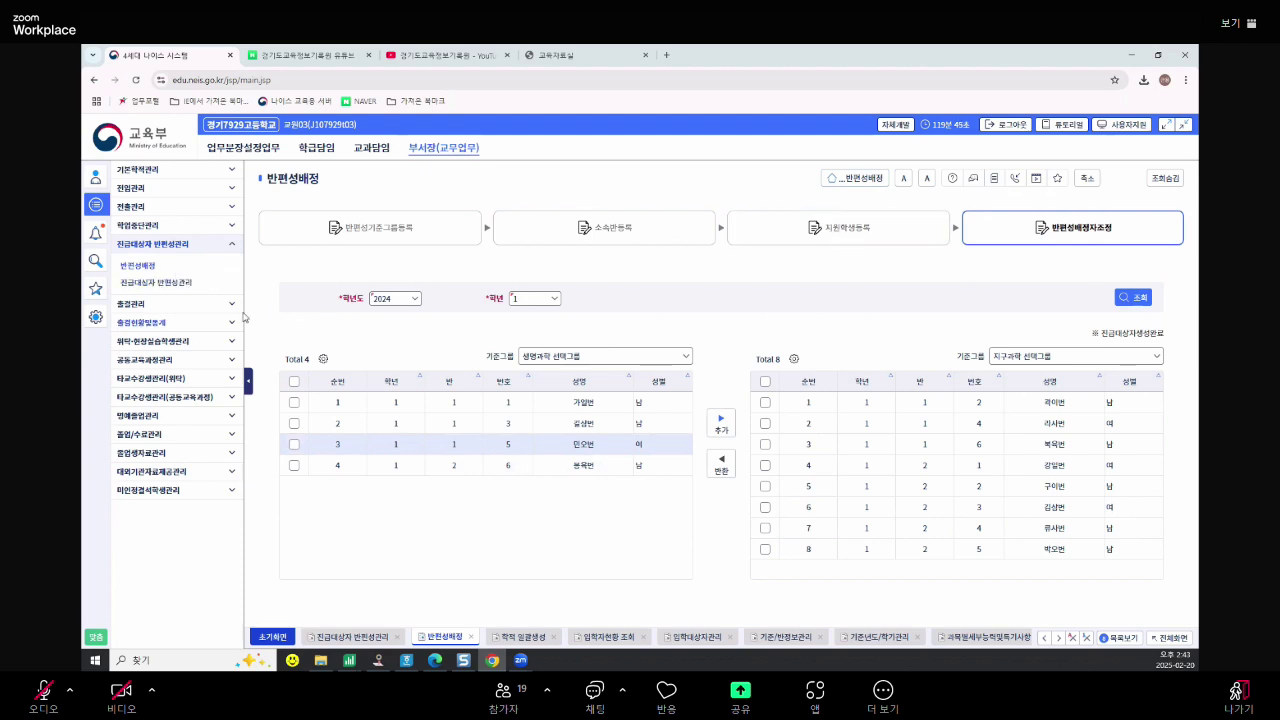
Open 일괄반편성 in 진급대상자 반편성관리 and review the options of the 성명,생년월일 and 성적 criteria
left_click(156, 283)
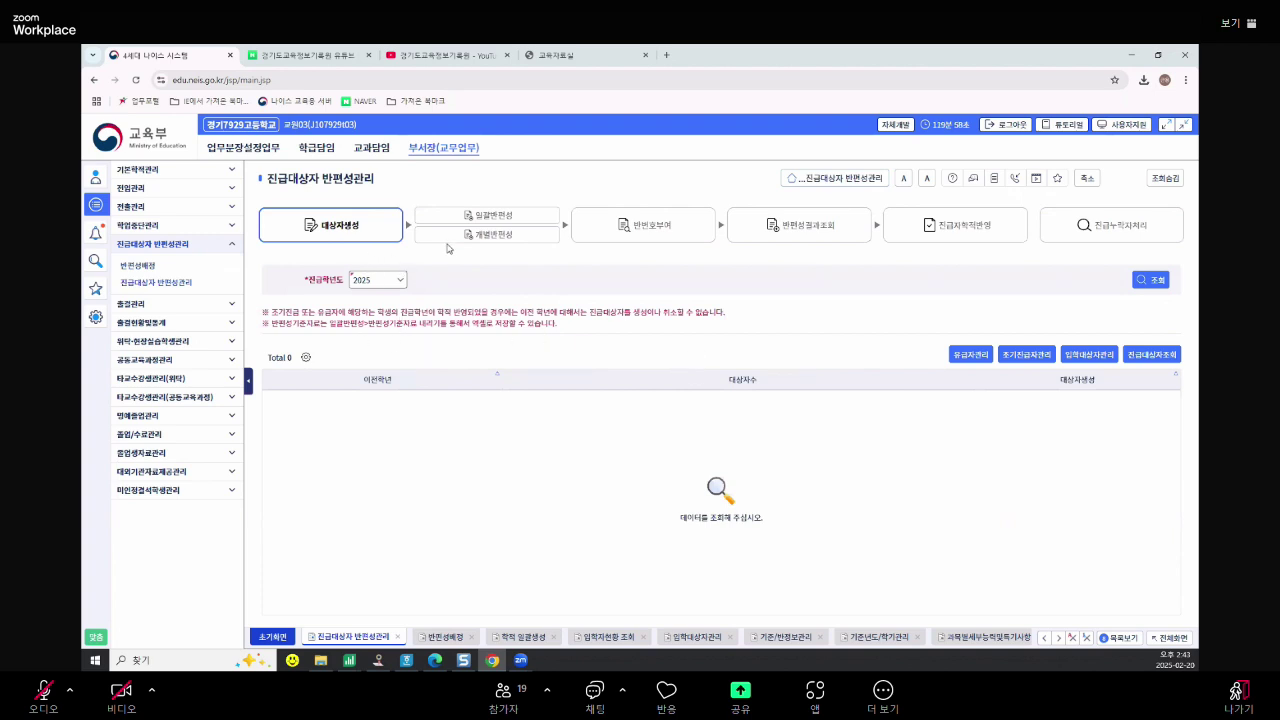
left_click(488, 216)
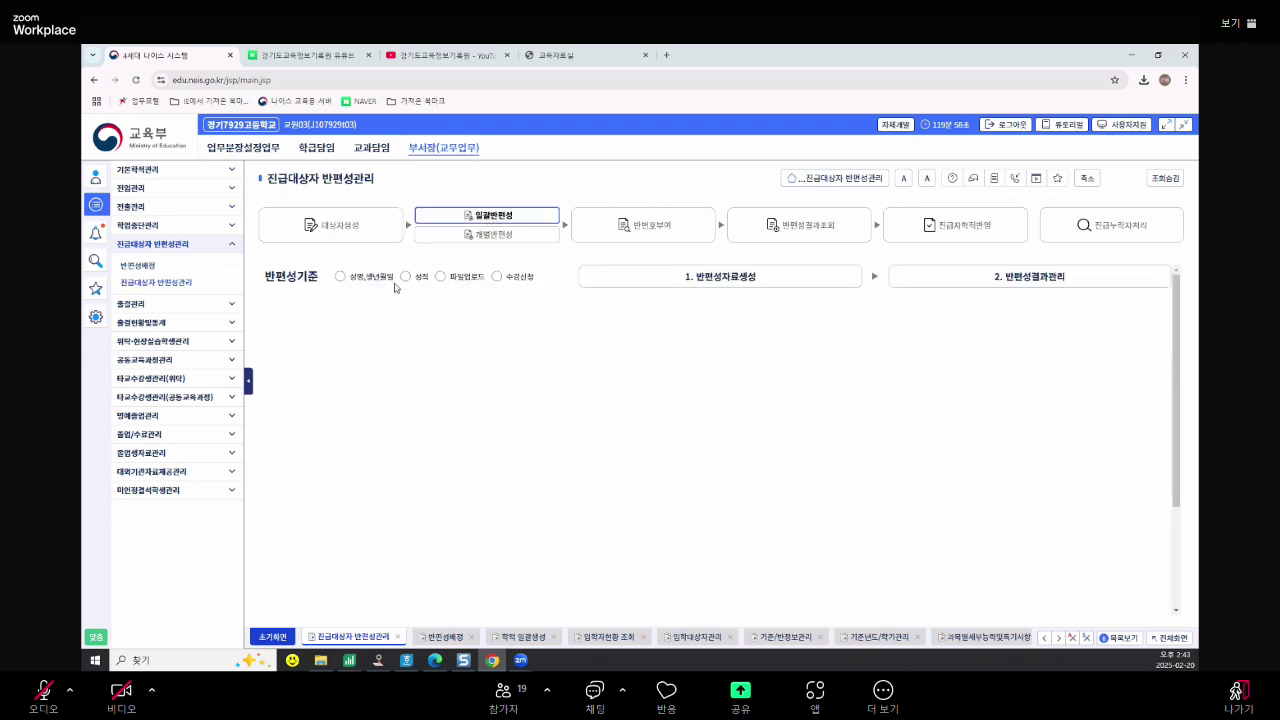
left_click(340, 276)
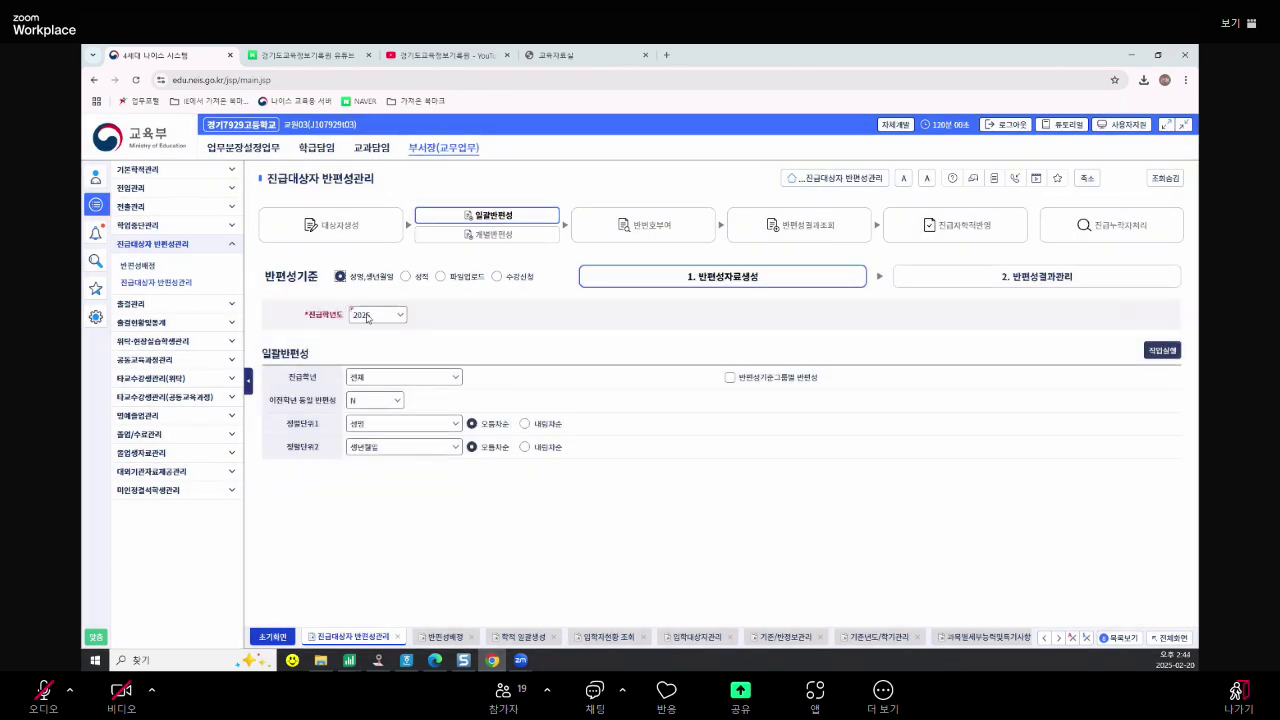
left_click(406, 277)
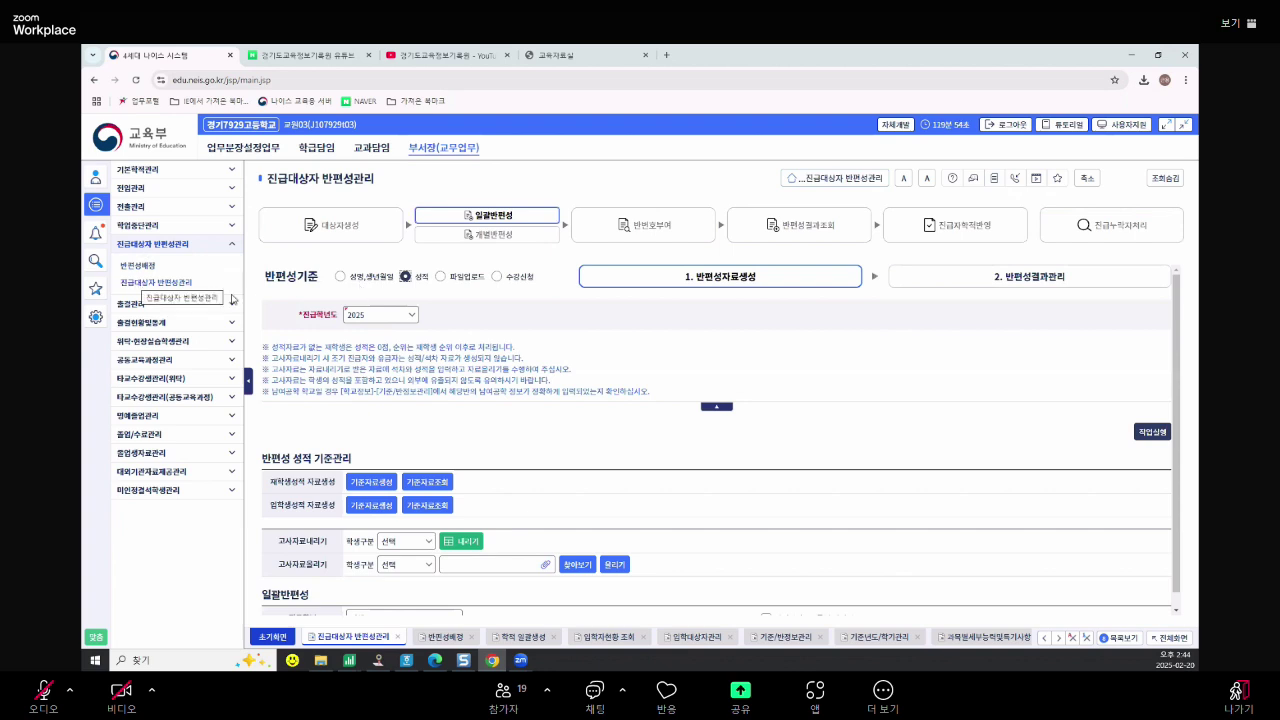
Run 일괄반편성 by 성명,생년월일 for 진급학년 2학년 with 반편성기준그룹별 반편성 enabled
left_click(341, 278)
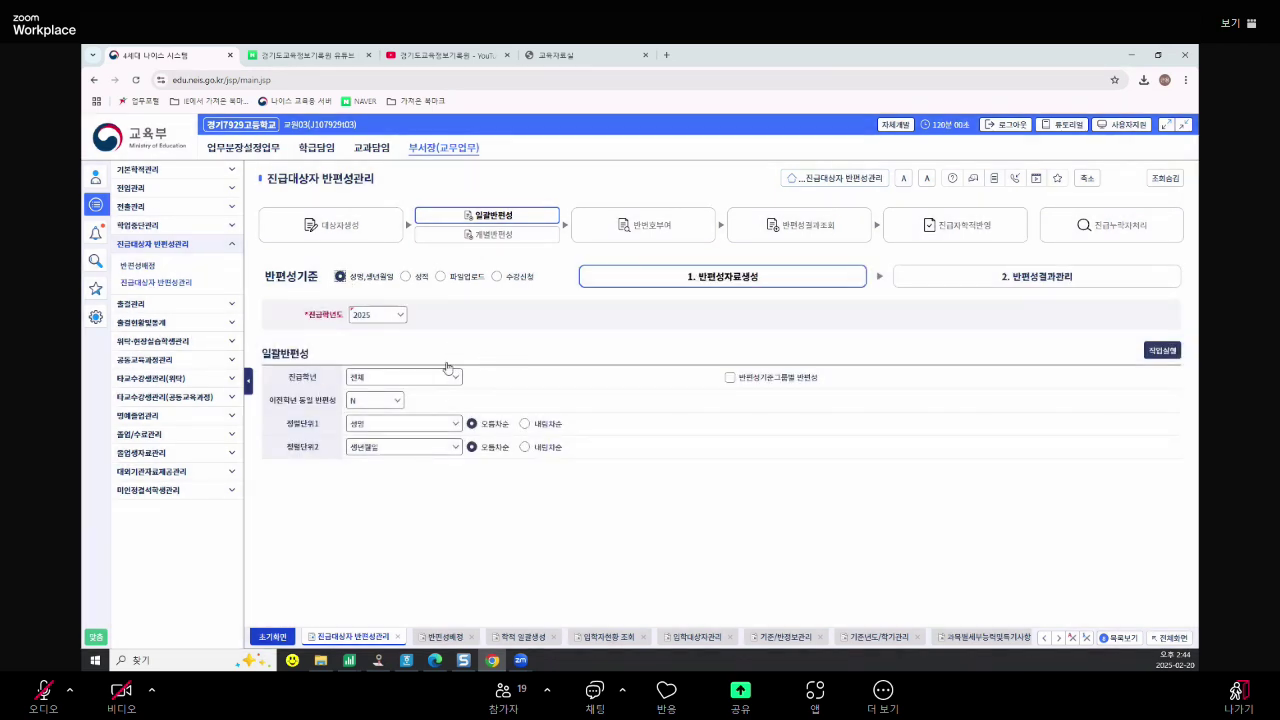
left_click(416, 378)
left_click(393, 434)
left_click(731, 379)
left_click(1158, 358)
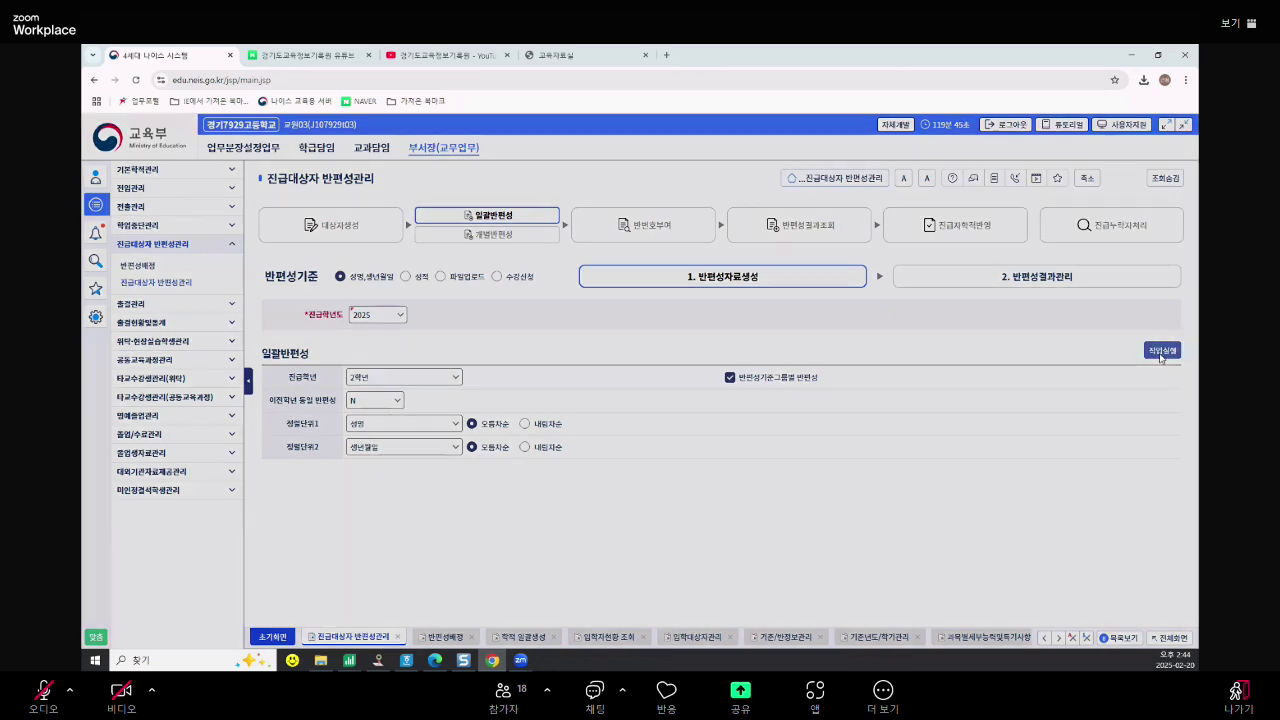
left_click(640, 441)
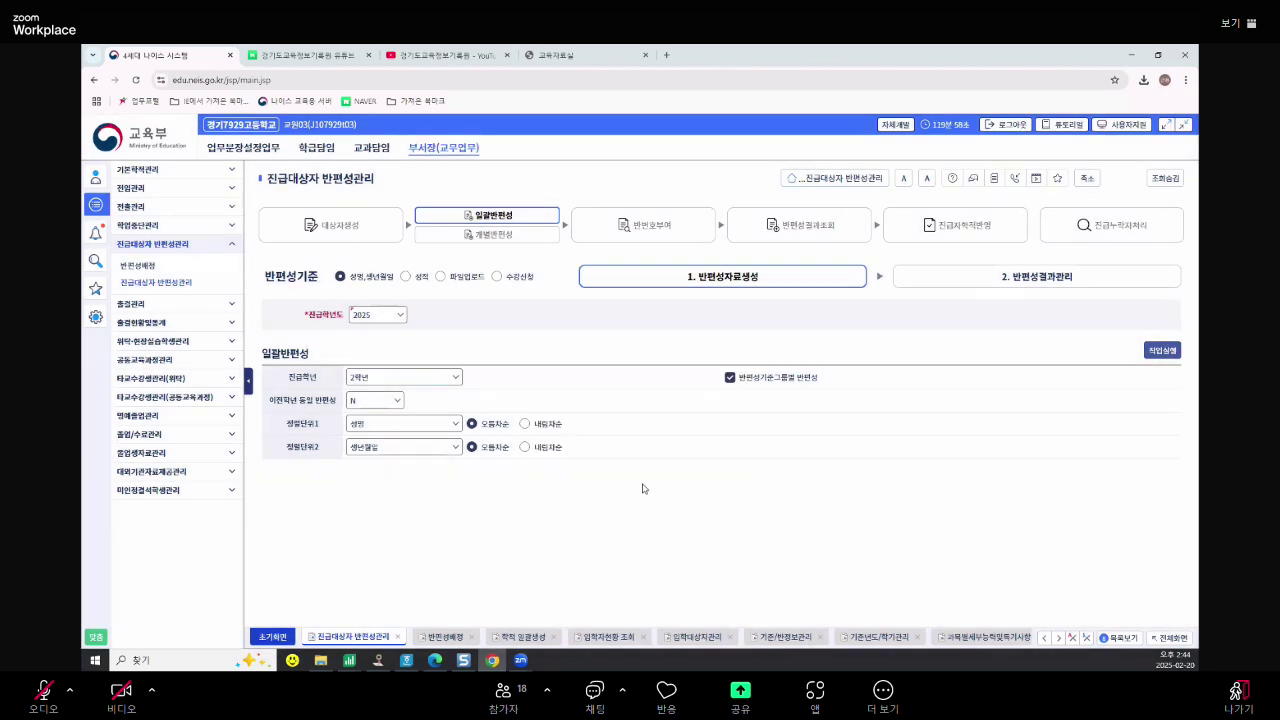
Open 반편성결과관리, query the 입학생 class assignments for 진급학년도 2025, and look through the student list
left_click(1012, 279)
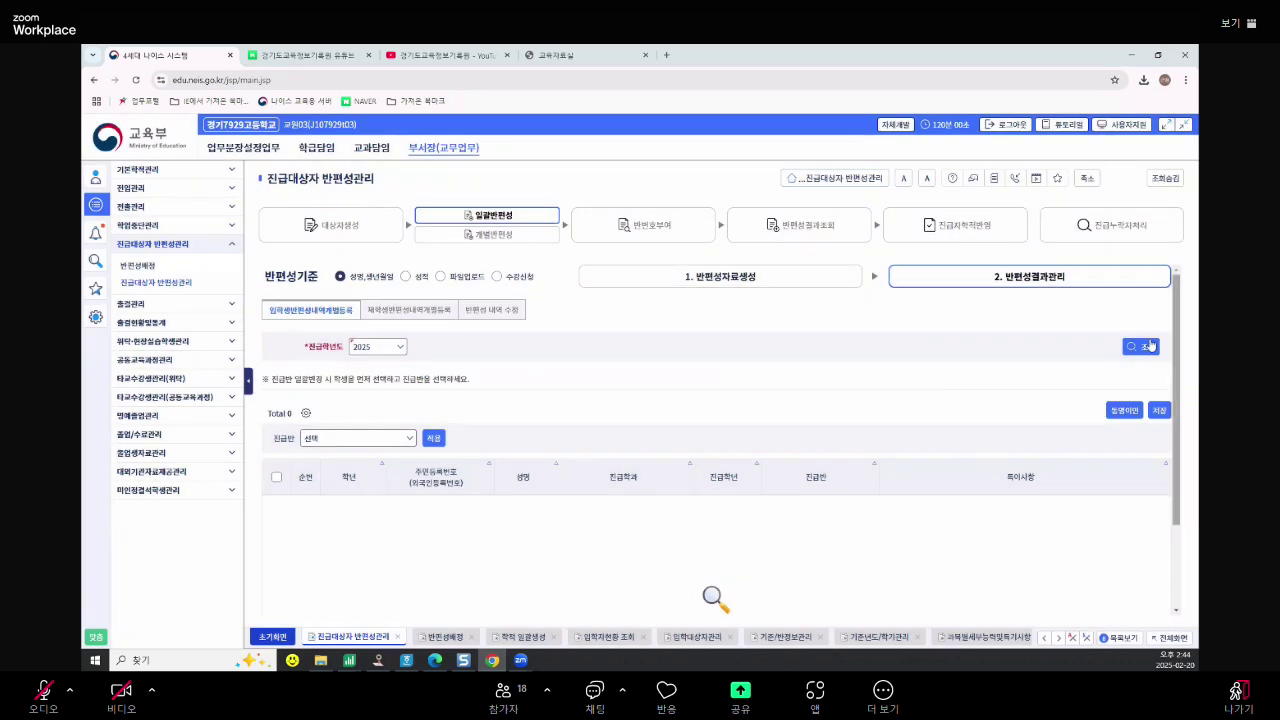
left_click(1143, 347)
scroll(795, 587, "down", 2)
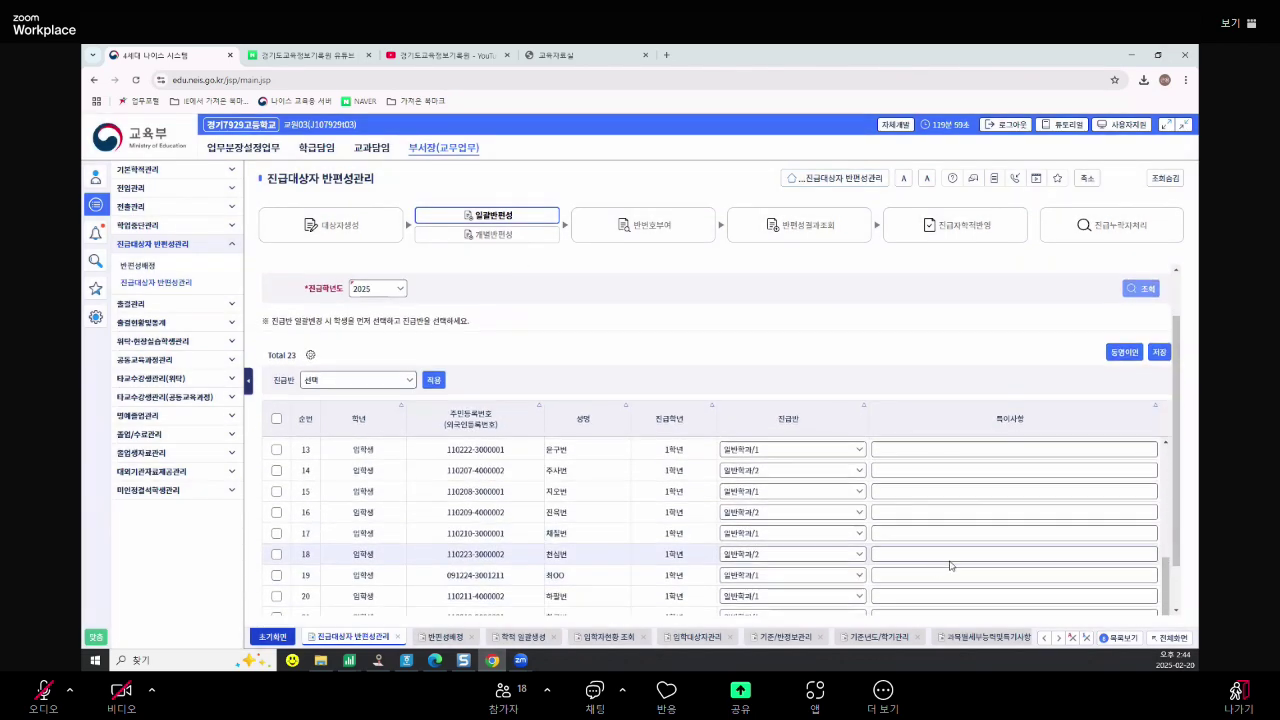
scroll(586, 545, "up", 3)
scroll(583, 554, "up", 3)
scroll(585, 556, "down", 3)
scroll(505, 272, "down", 2)
scroll(505, 272, "up", 3)
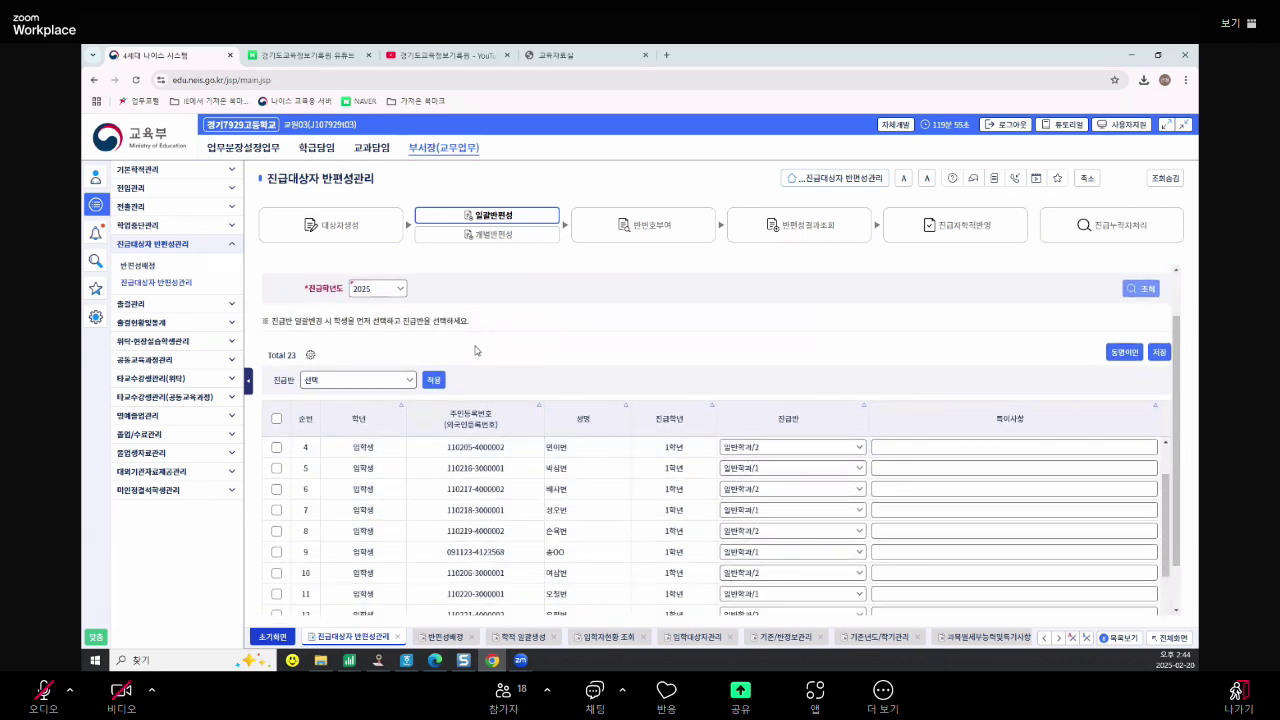
In 반편성 내역 수정, query 학년 2 for 2025 and compare the students of 반 1 and 반 2
left_click(493, 312)
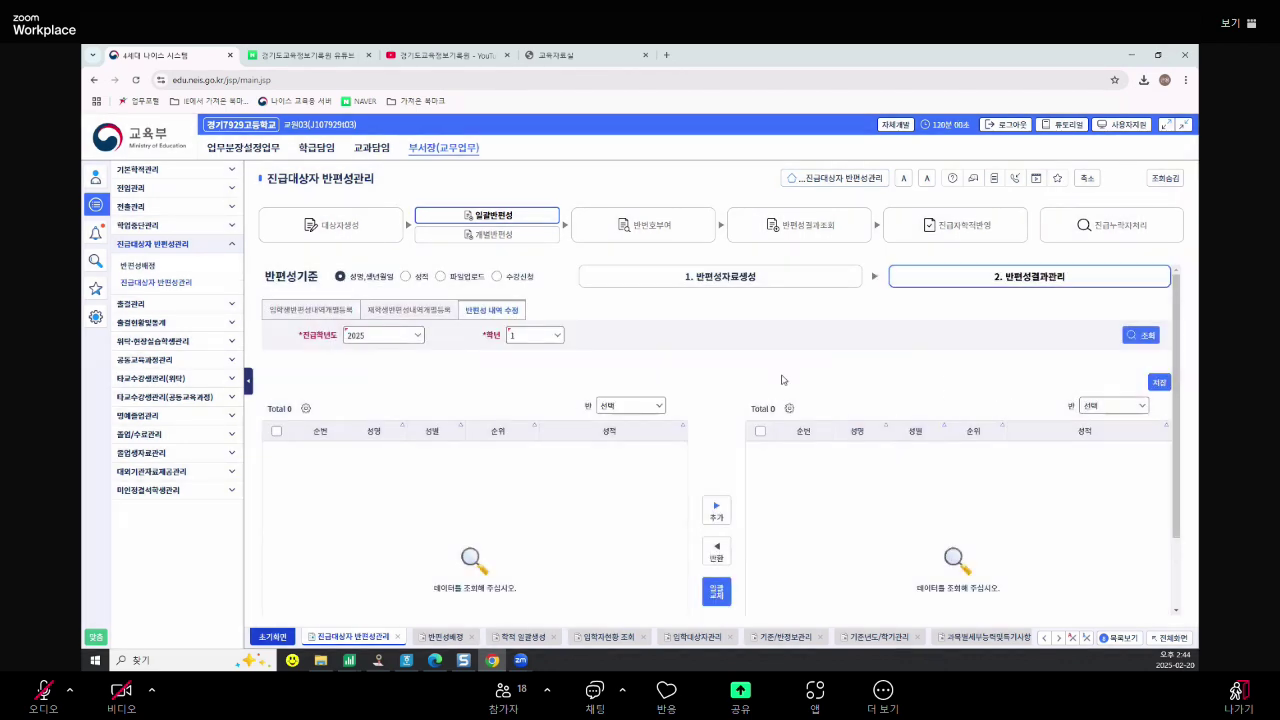
left_click(530, 336)
left_click(534, 364)
left_click(622, 407)
left_click(630, 424)
left_click(1138, 335)
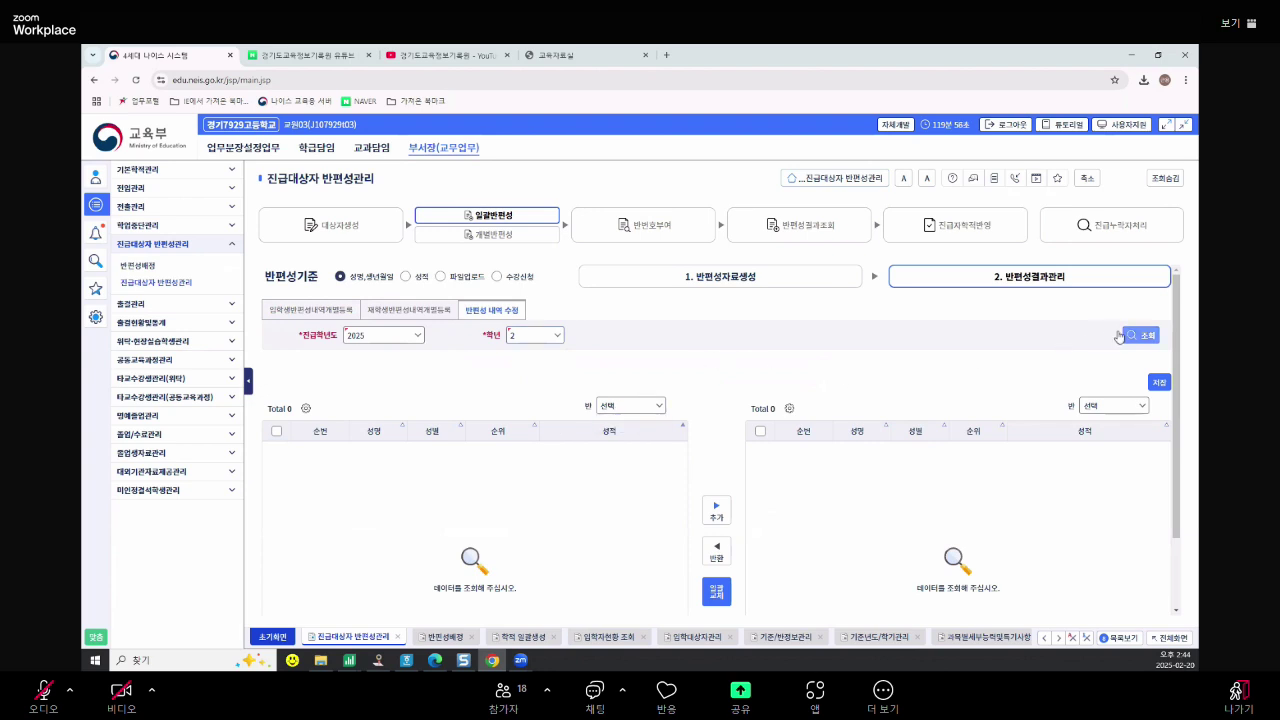
left_click(647, 405)
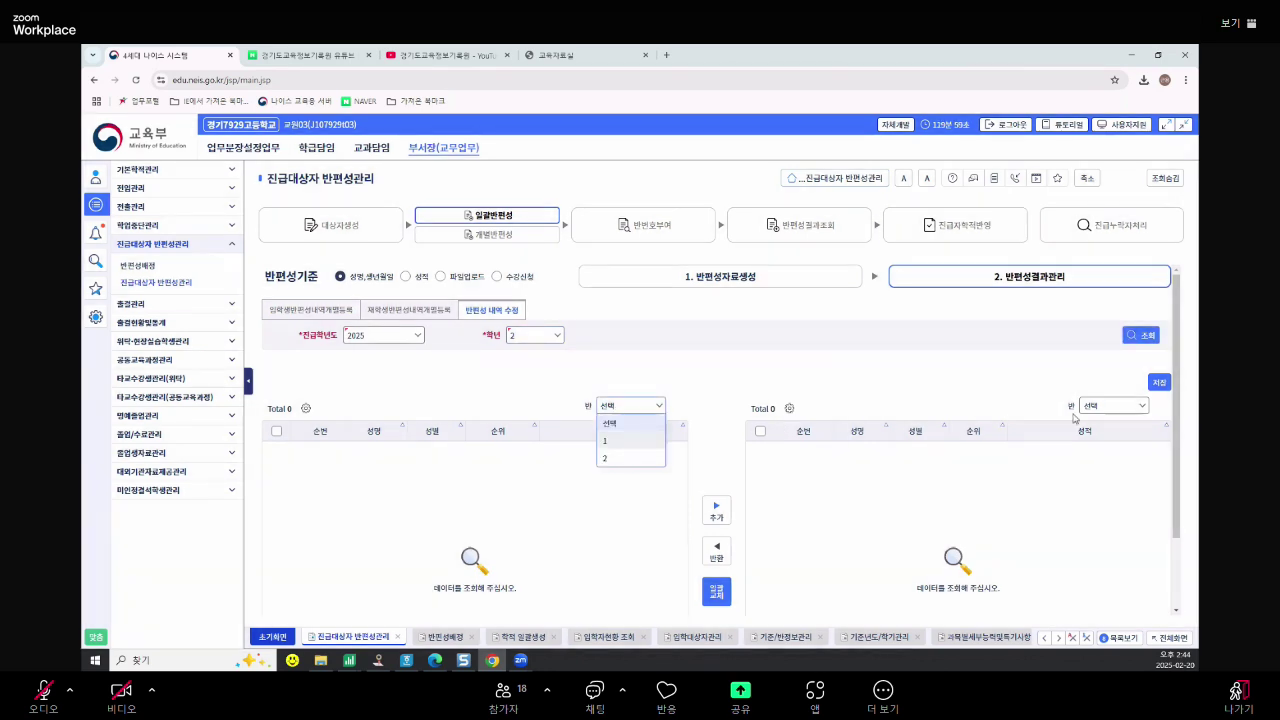
left_click(604, 441)
left_click(1114, 405)
left_click(1106, 458)
scroll(907, 514, "down", 1)
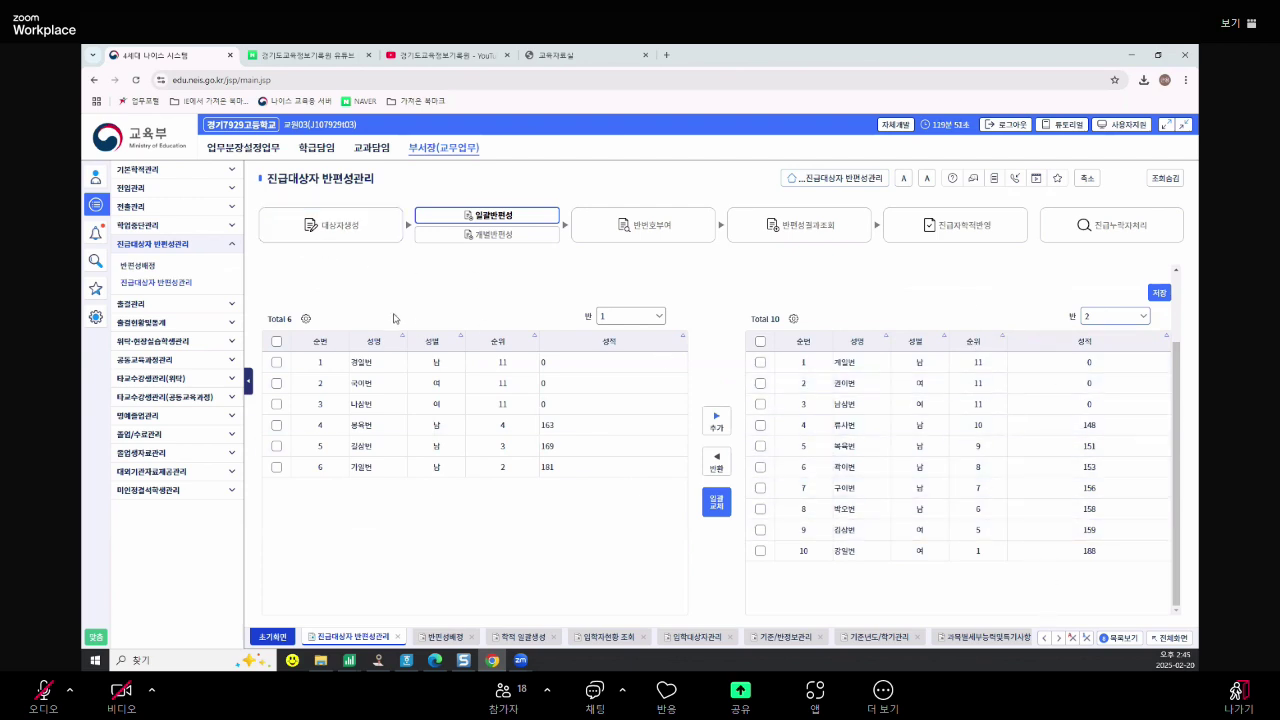
Return to 반편성배정자조정 in 반편성배정 and query 학년 1 again to compare the 생명과학 and 지구과학 선택그룹 student lists
left_click(138, 265)
left_click(1060, 228)
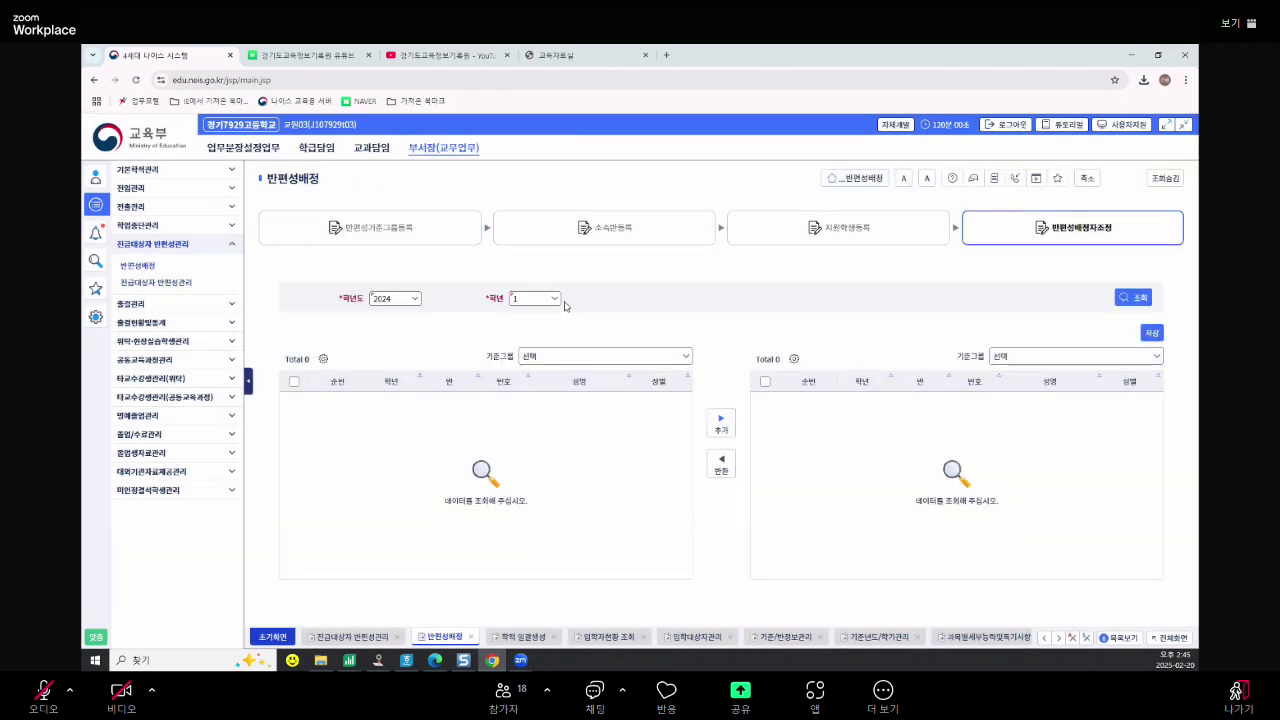
left_click(547, 300)
left_click(650, 370)
left_click(555, 298)
left_click(566, 312)
left_click(1145, 299)
left_click(665, 356)
left_click(646, 391)
left_click(1062, 357)
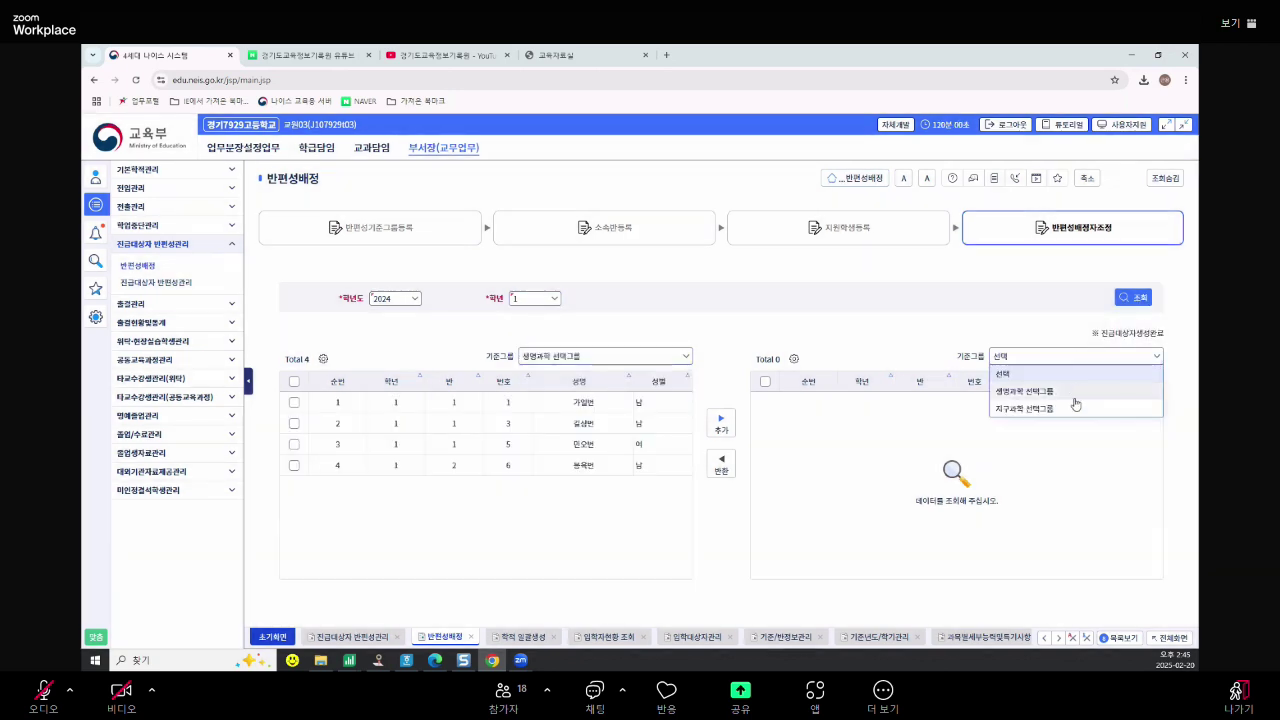
left_click(1046, 410)
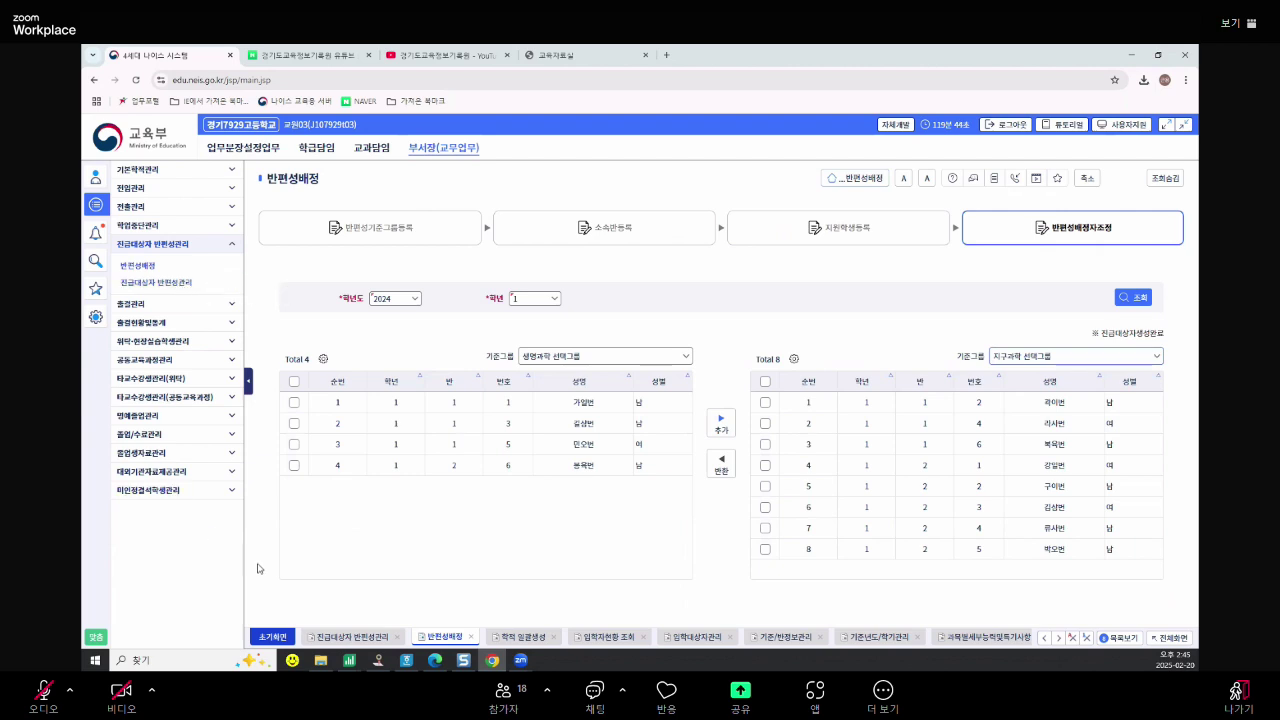
Switch to iCanNote, show page 17, and outline the 사용자매뉴얼 게시판 55번 line temporarily, undoing the outline
key("alt+Tab")
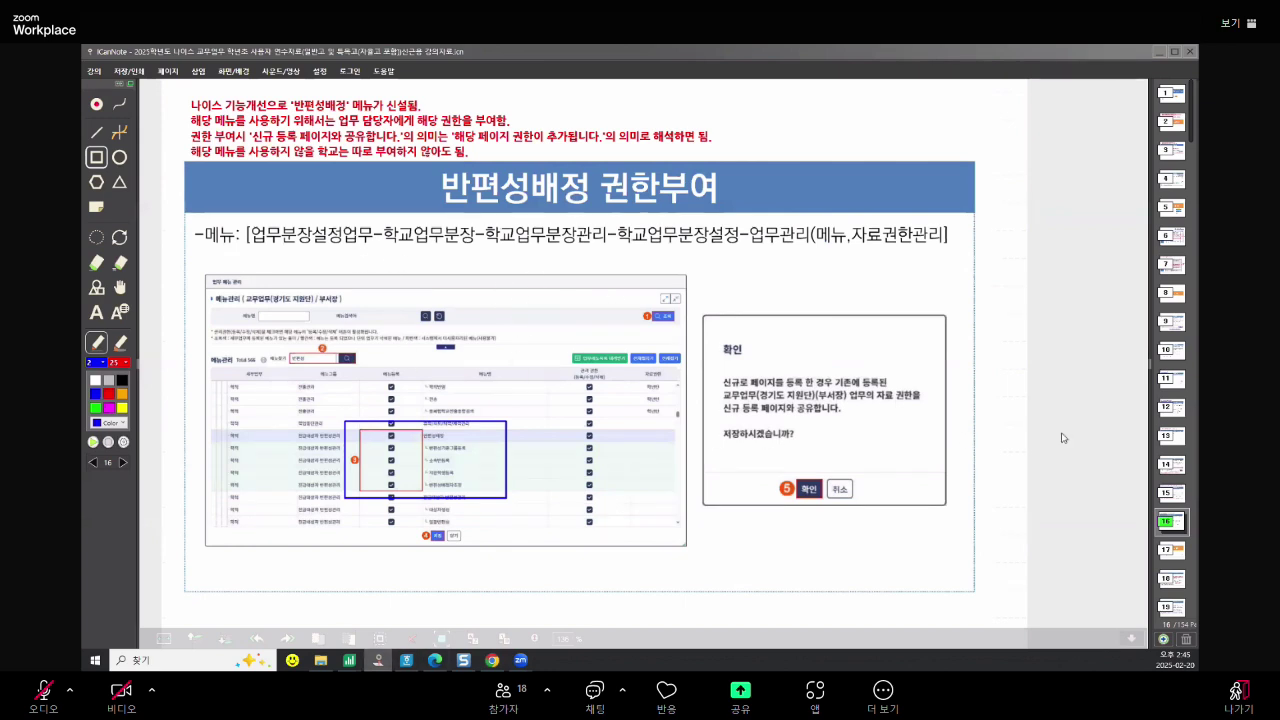
left_click(1171, 551)
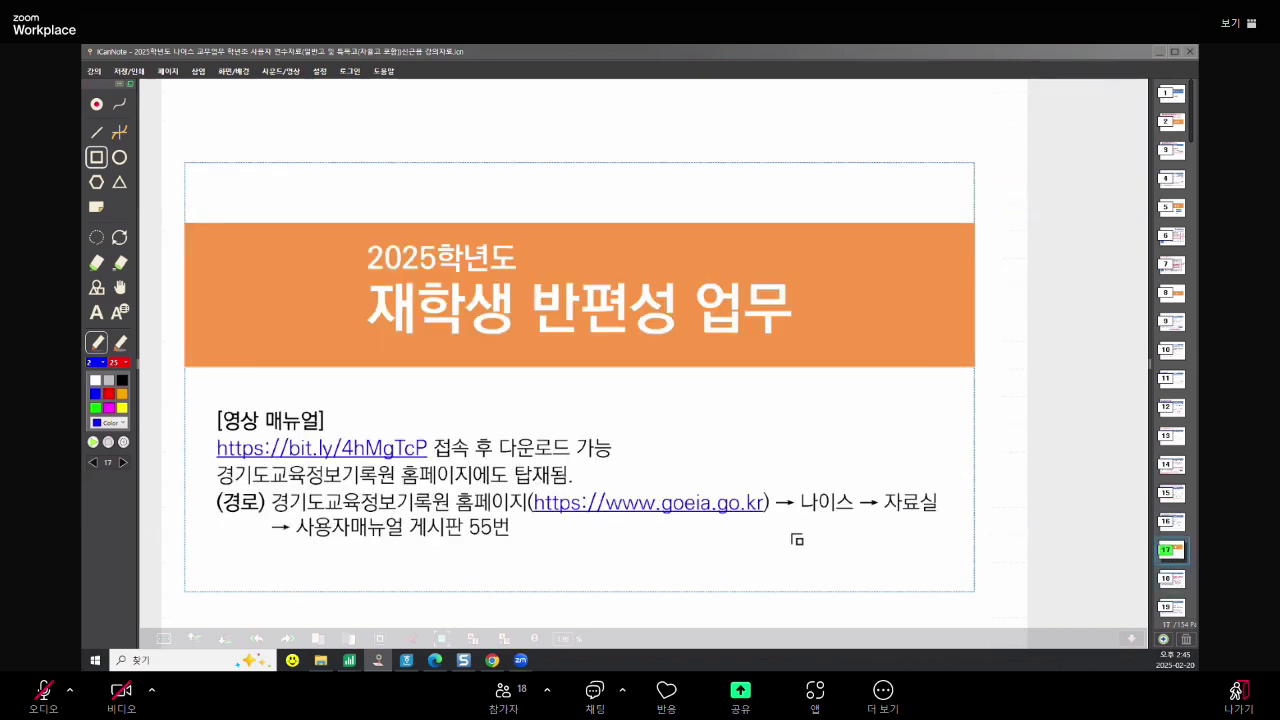
scroll(520, 425, "down", 2)
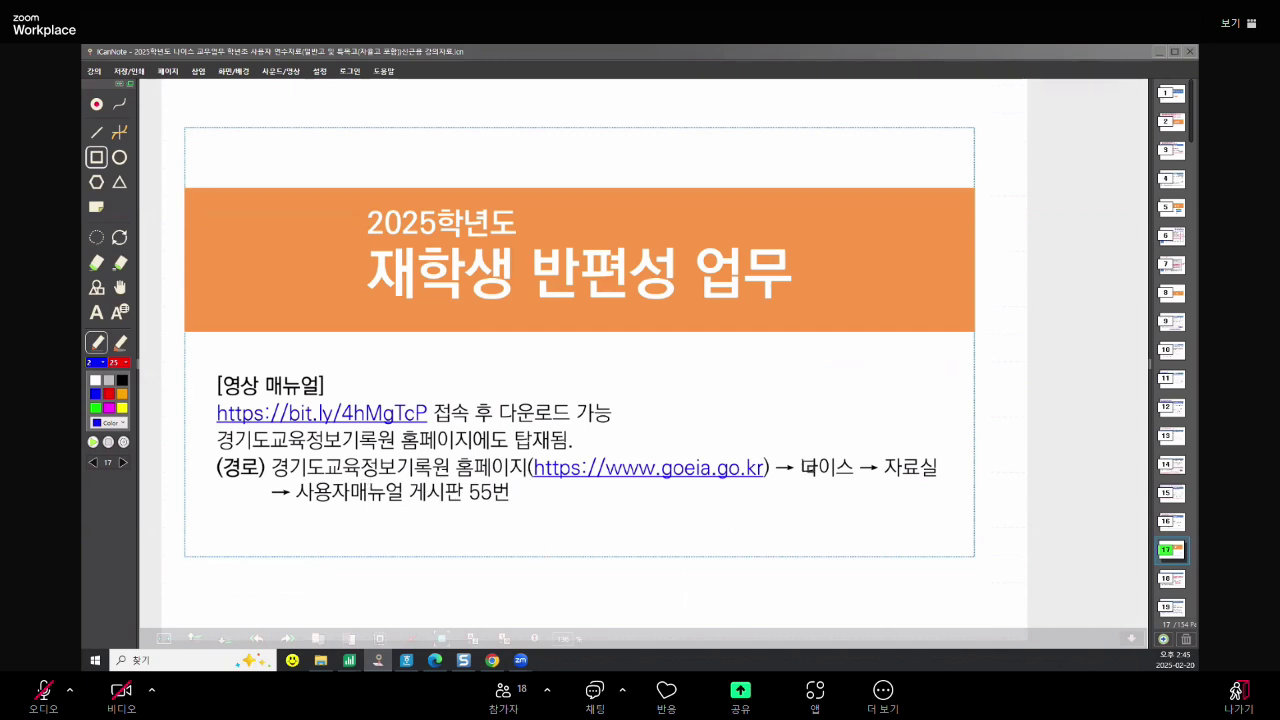
left_click_drag(275, 482, 525, 514)
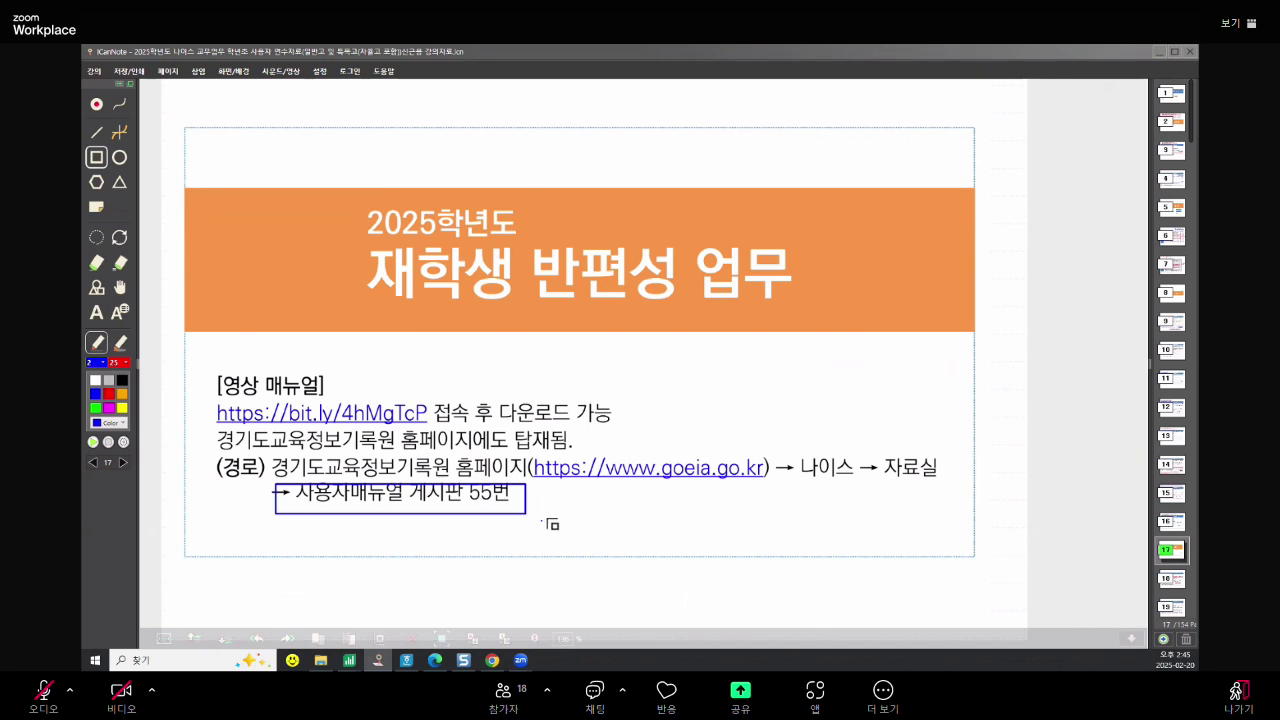
key("ctrl+z")
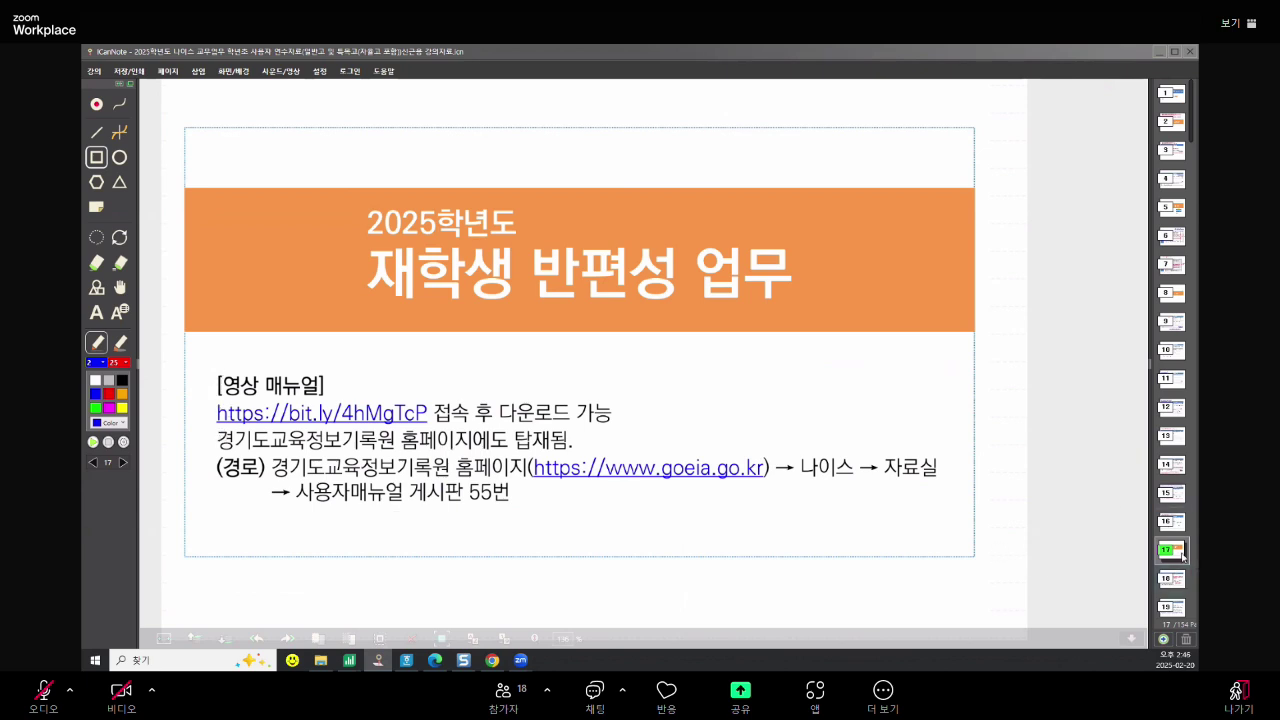
Show page 18 on 재학생 반편성 업무절차 and draw a blue box around the red 반편성기준그룹 note
scroll(1181, 555, "down", 2)
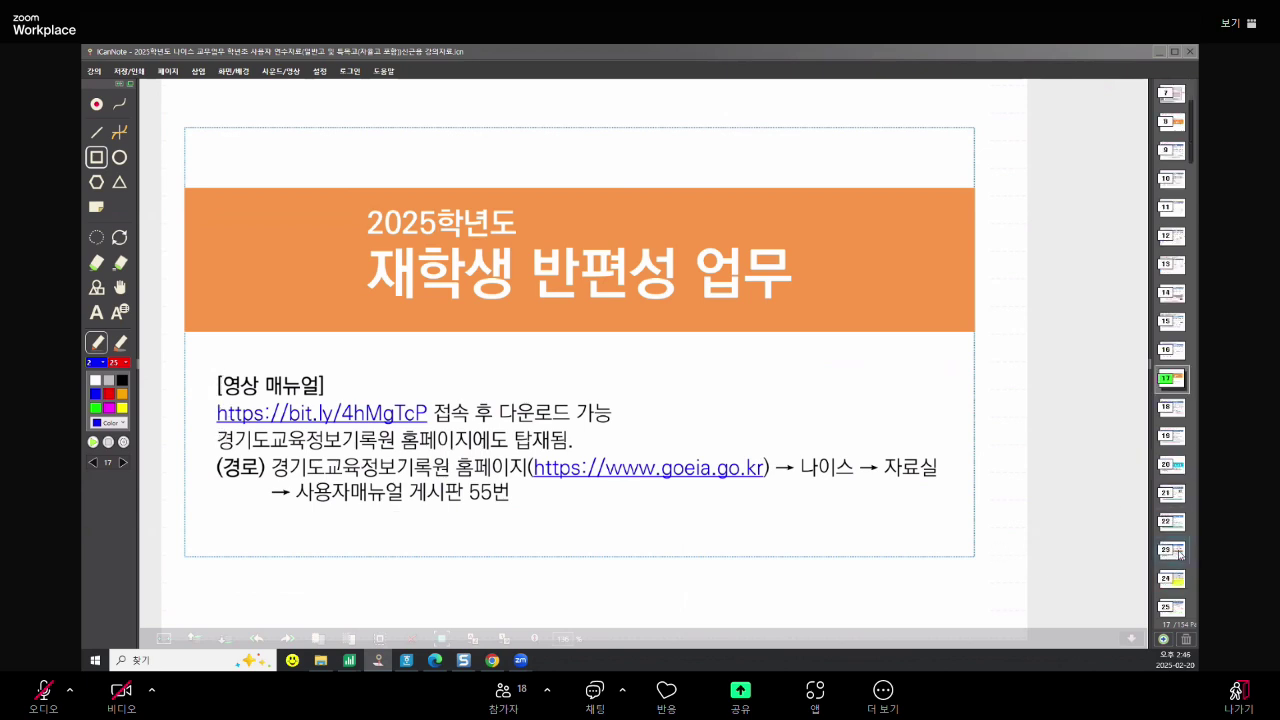
left_click(1178, 408)
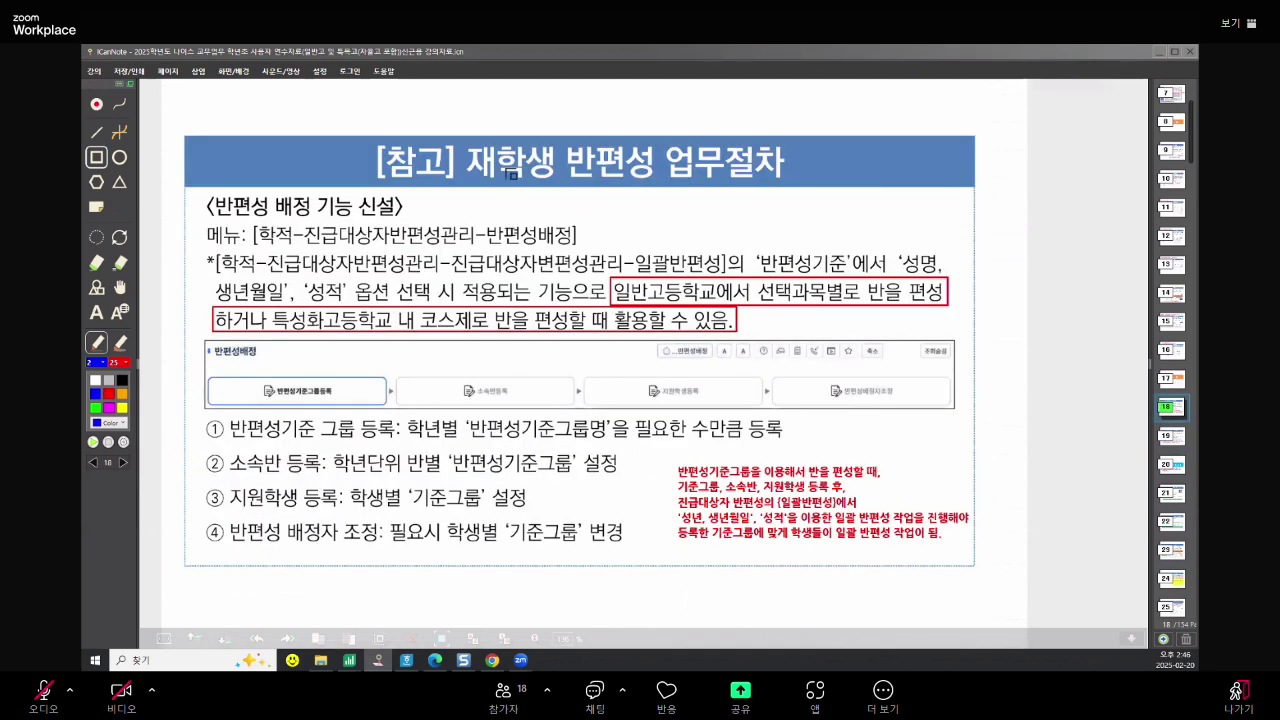
mouse_move(349, 129)
left_mouse_down()
mouse_move(634, 193)
mouse_move(833, 204)
left_mouse_up()
left_click_drag(661, 460, 994, 557)
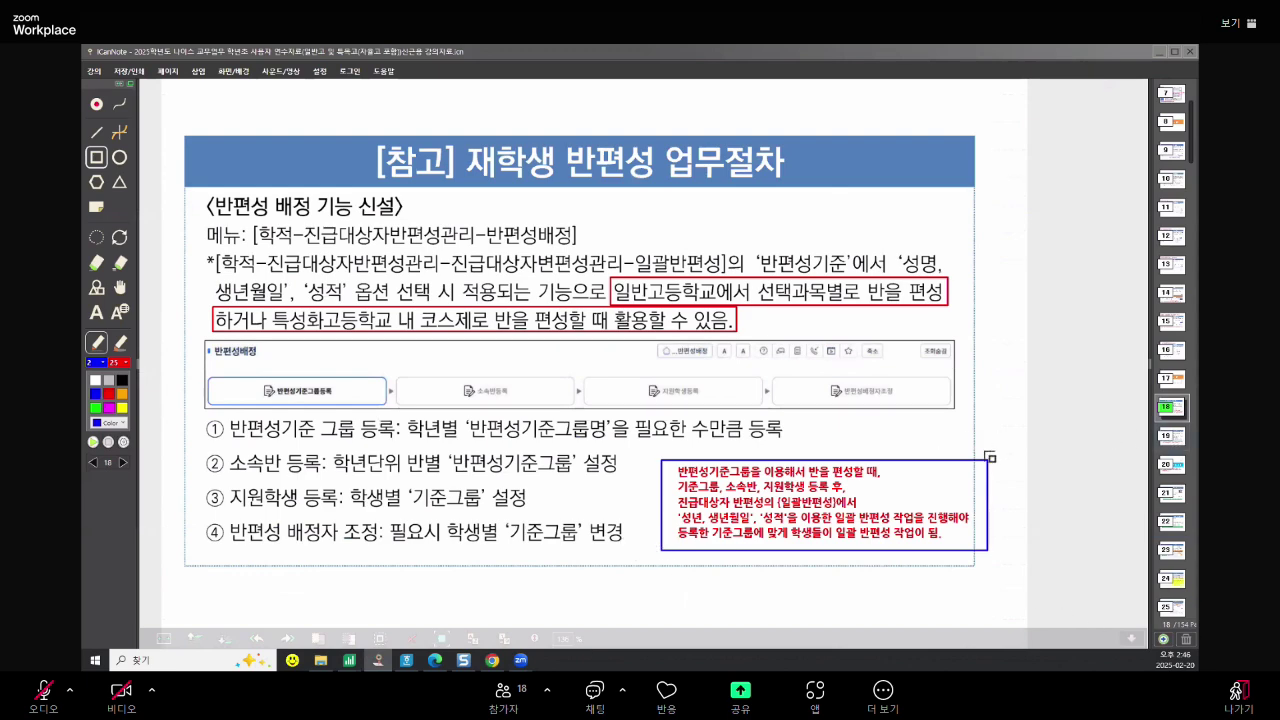
Show page 19 and draw blue boxes around the whole procedure list and around item ⑥ 진급자 학적반영
left_click(1174, 440)
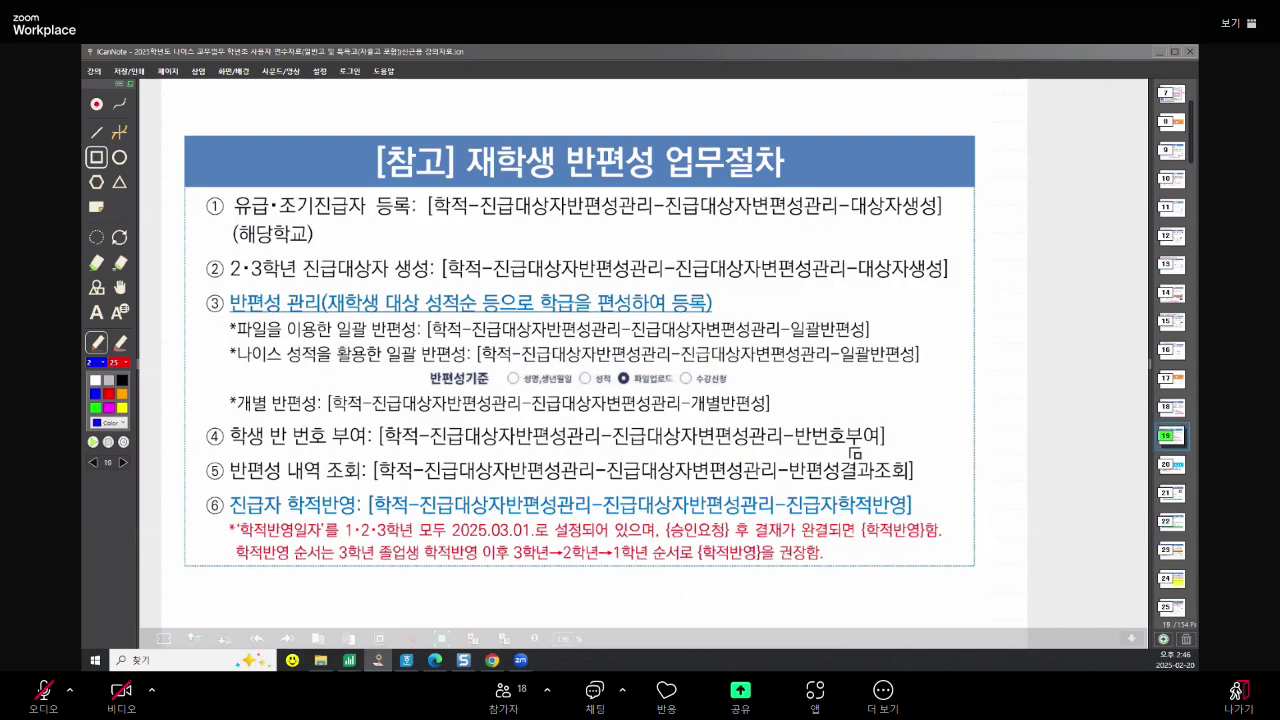
left_click_drag(178, 178, 976, 583)
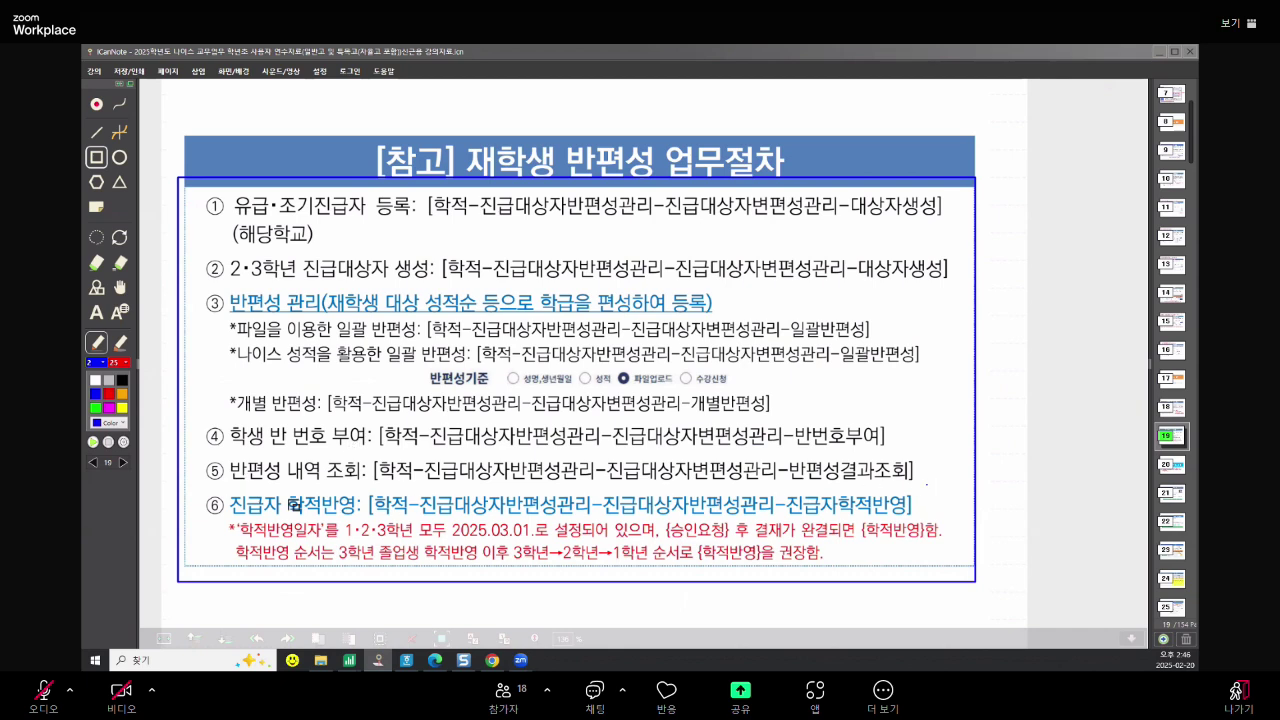
mouse_move(201, 490)
left_mouse_down()
mouse_move(877, 546)
mouse_move(952, 580)
left_mouse_up()
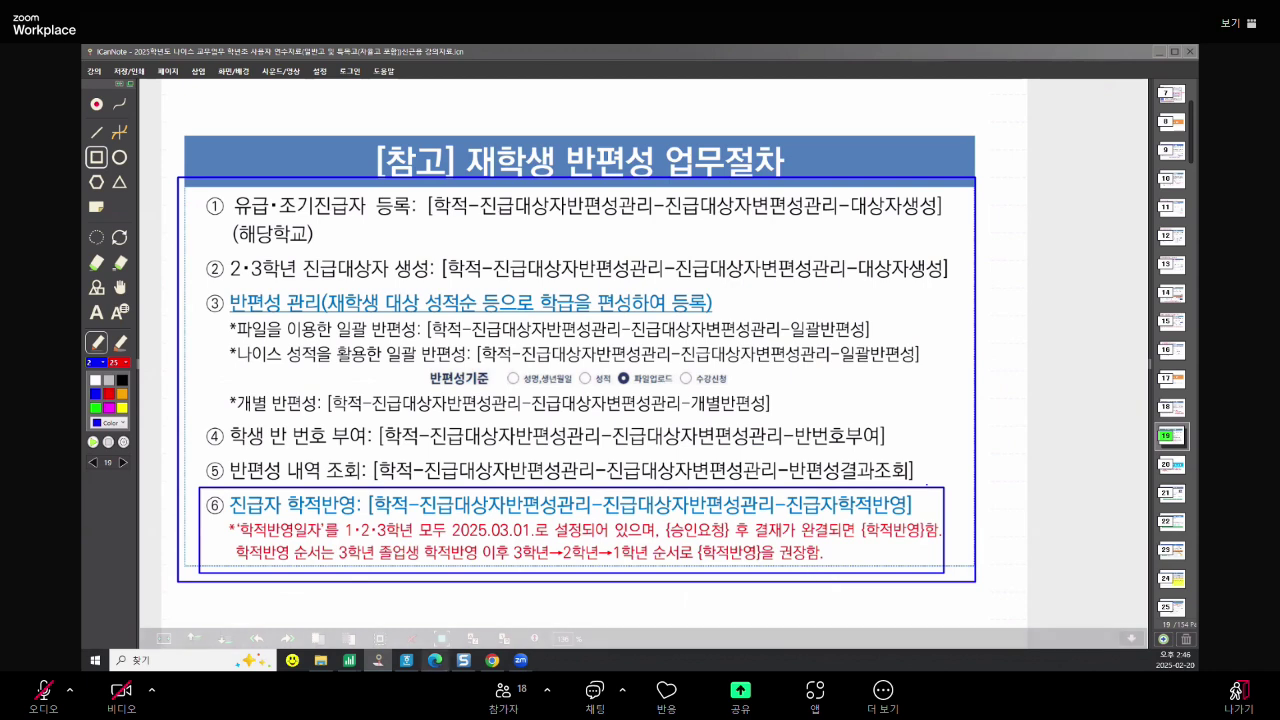
Switch back to NEIS in Chrome and query 진급자학적반영 in 진급대상자 반편성관리 for 진급학년도 2025
left_click(492, 660)
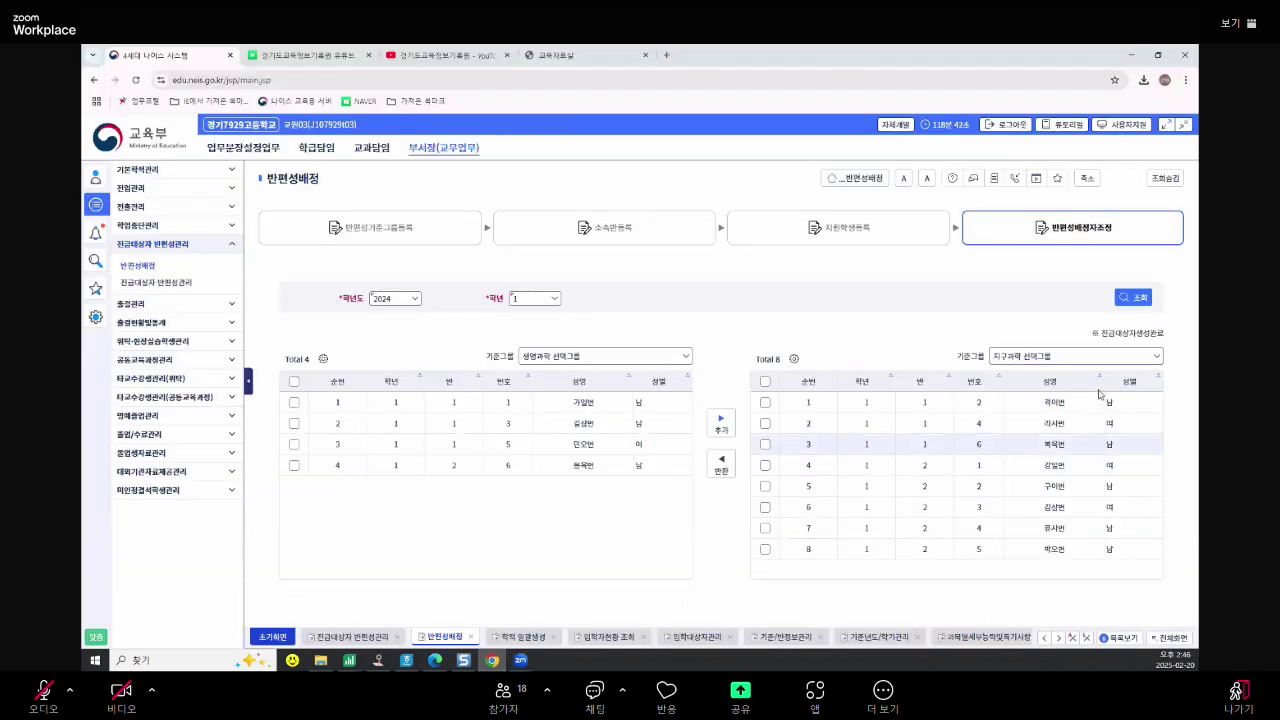
left_click(190, 285)
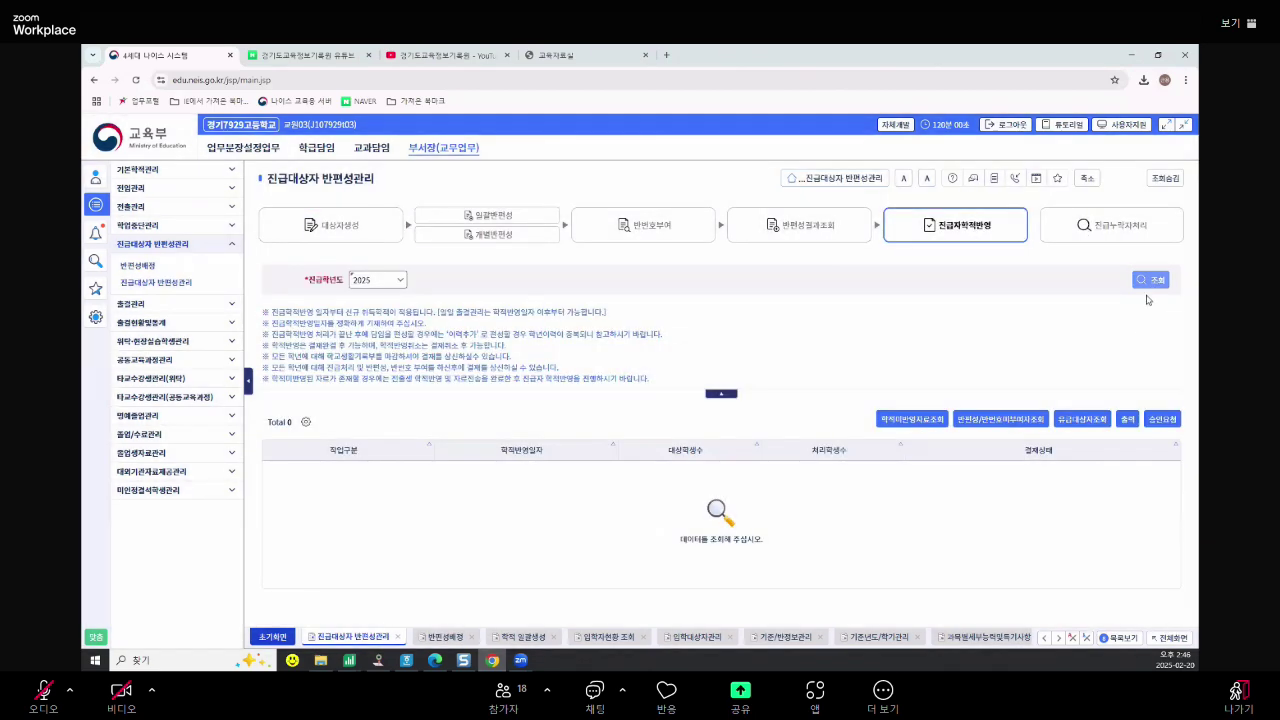
left_click(1152, 280)
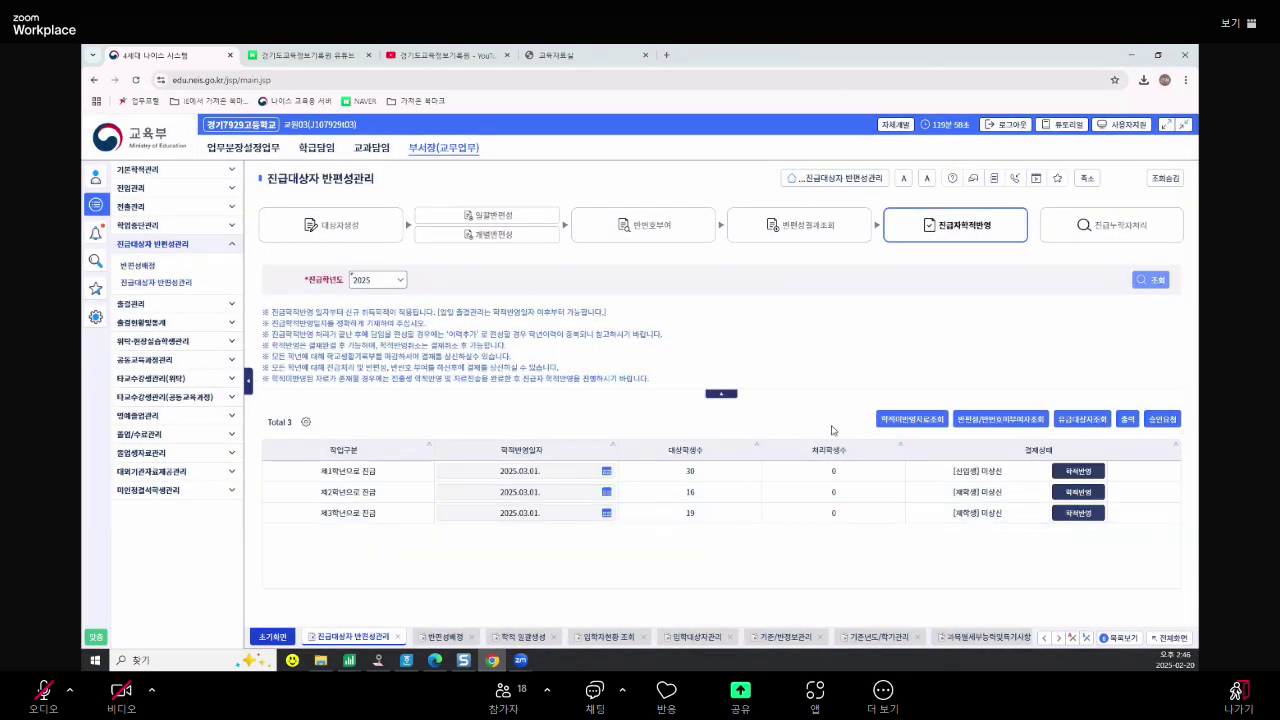
Check 학적미반영자료조회, and query 반편성/반번호미부여자조회 for 진급학년도 2025, 학년 1, closing both windows
left_click(926, 422)
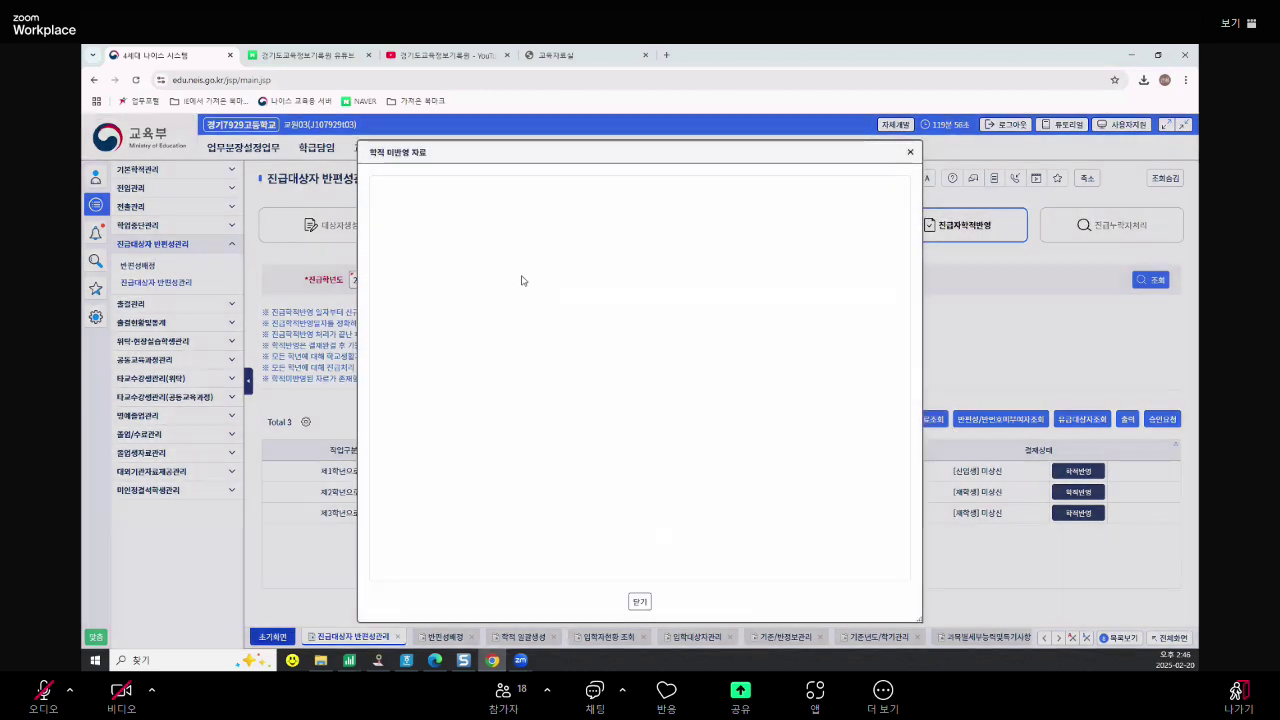
left_click(909, 152)
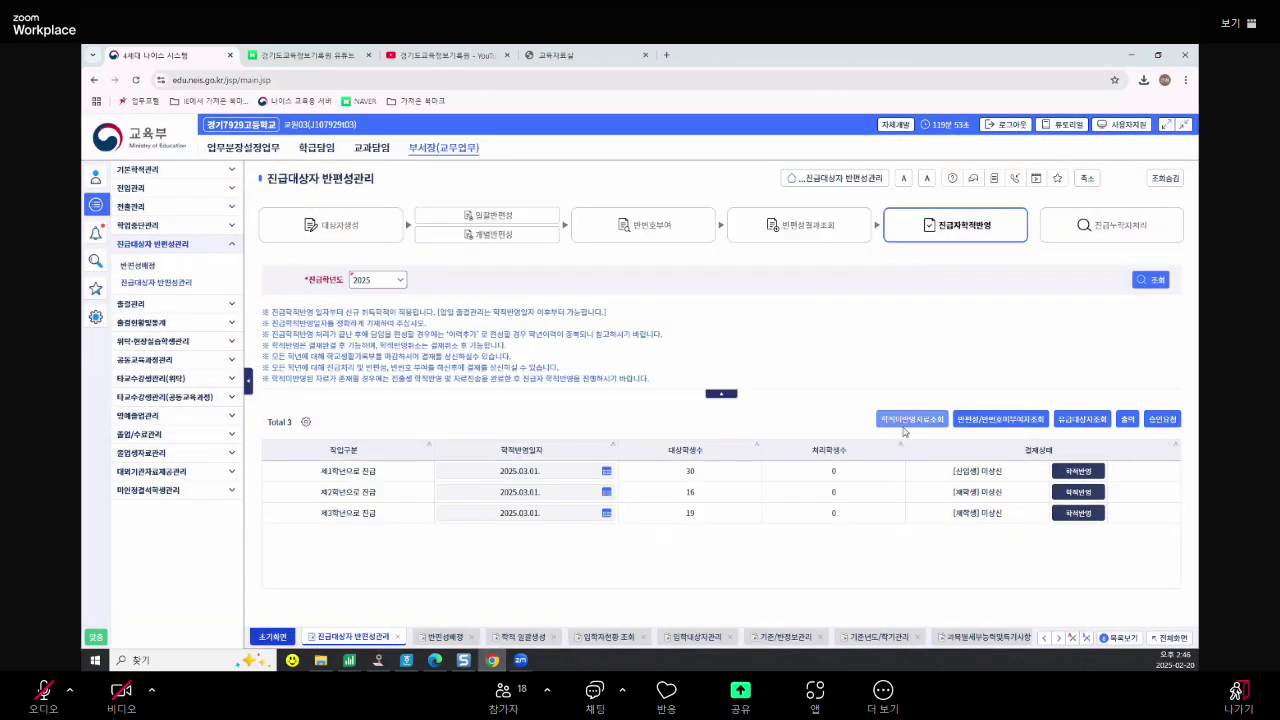
left_click(999, 419)
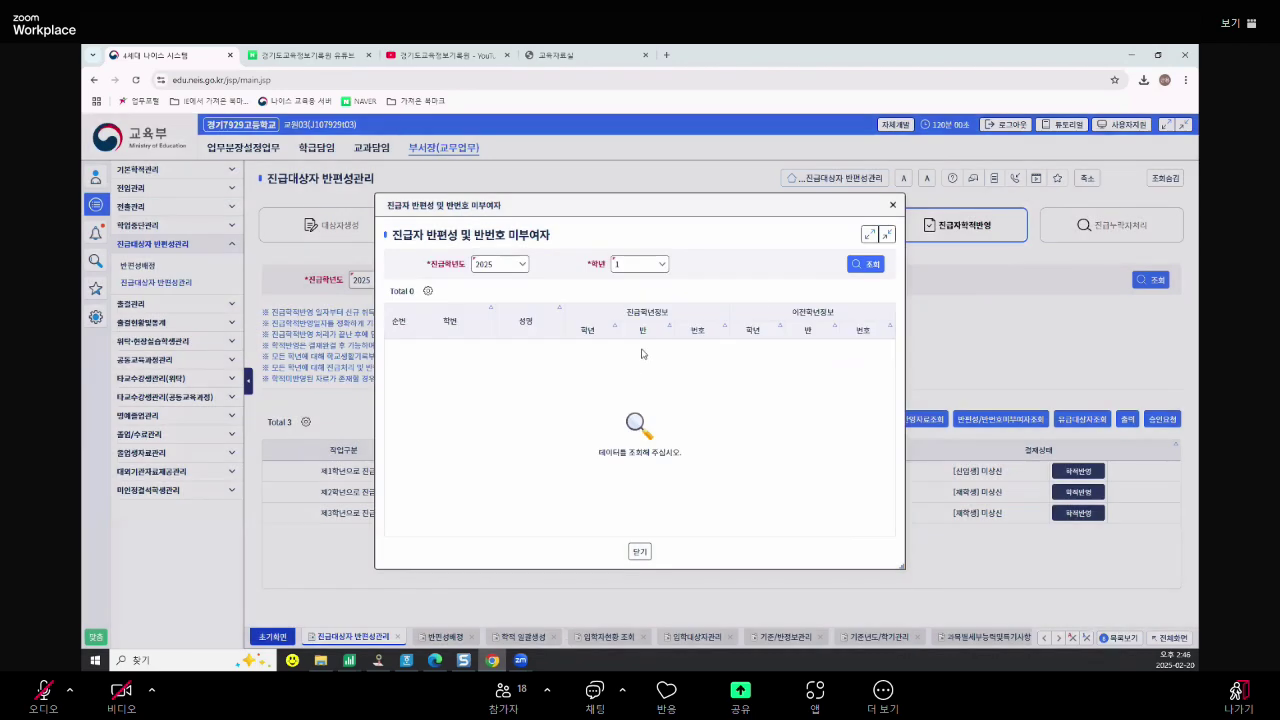
left_click(876, 265)
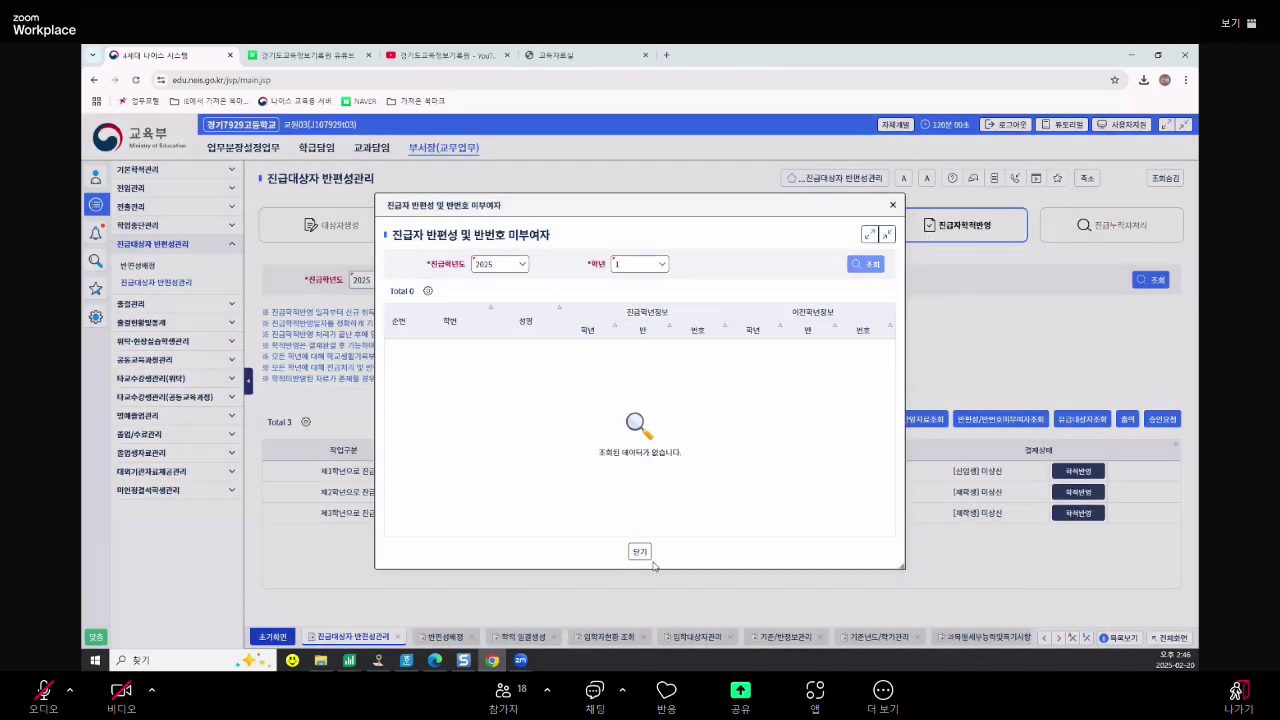
left_click(648, 555)
View 유급대상자조회, close it, and try to submit 승인요청 for the 2025 promotions
left_click(1068, 424)
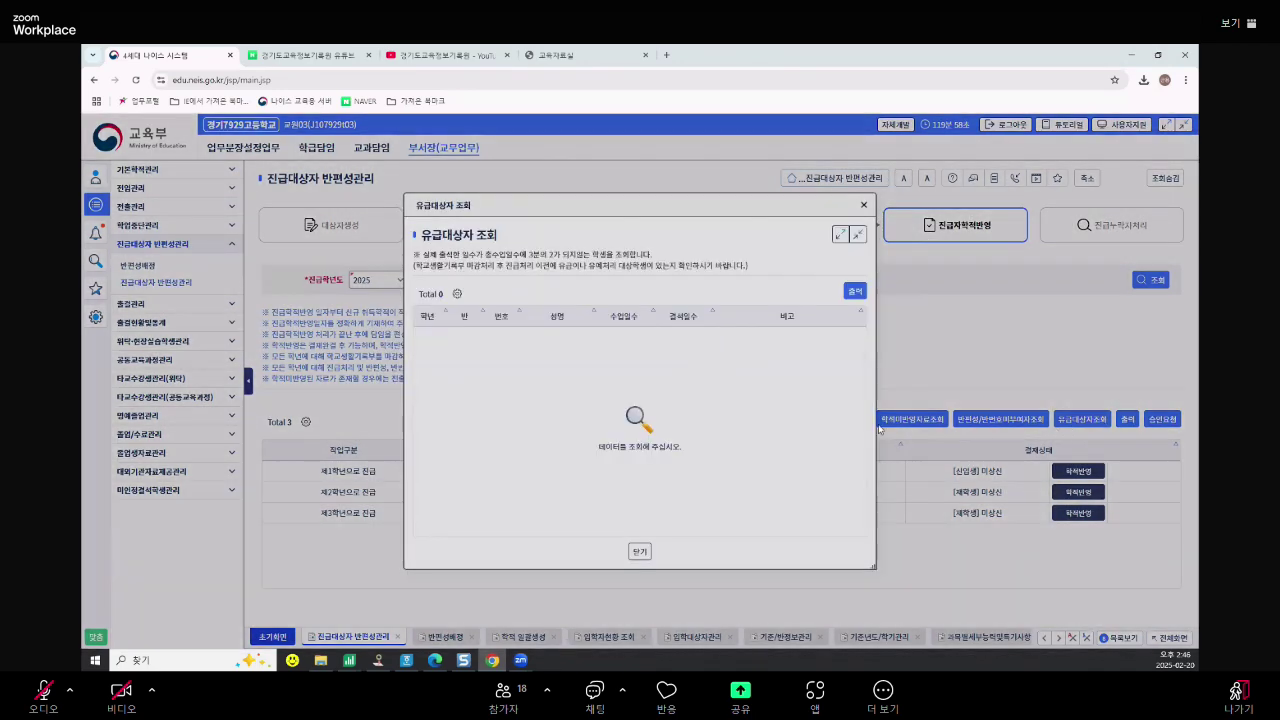
left_click(640, 553)
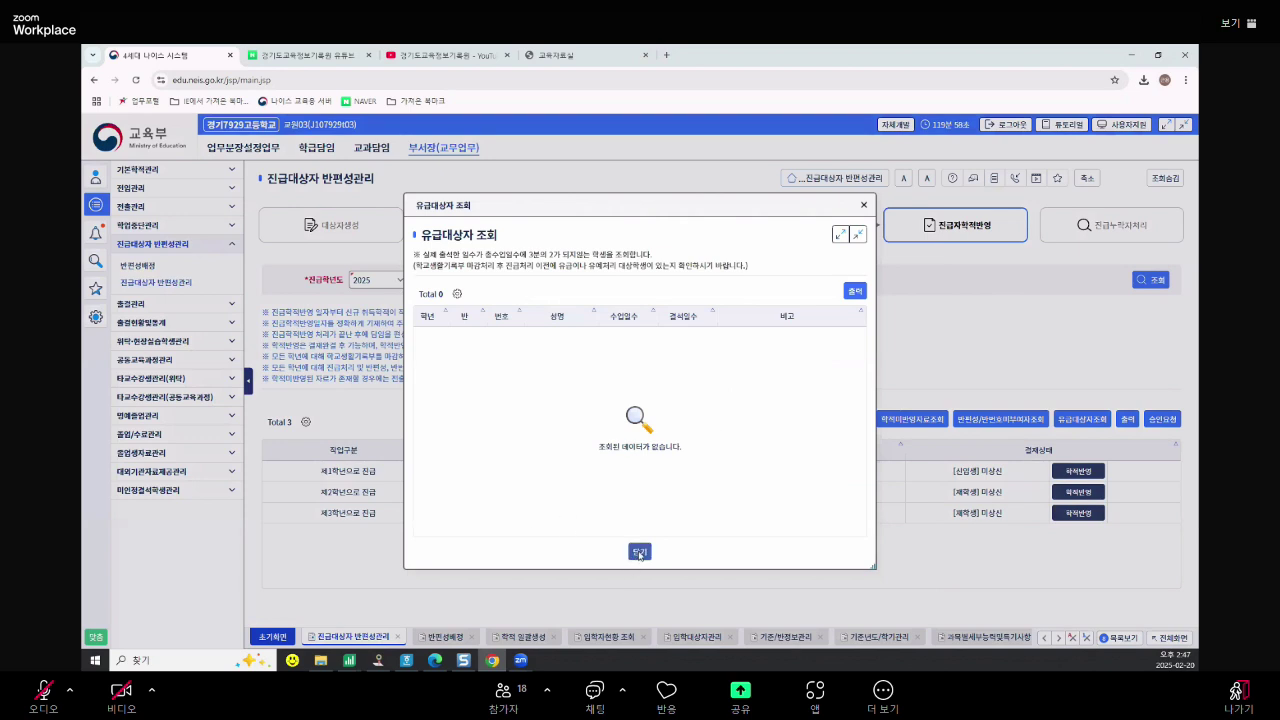
left_click(1162, 422)
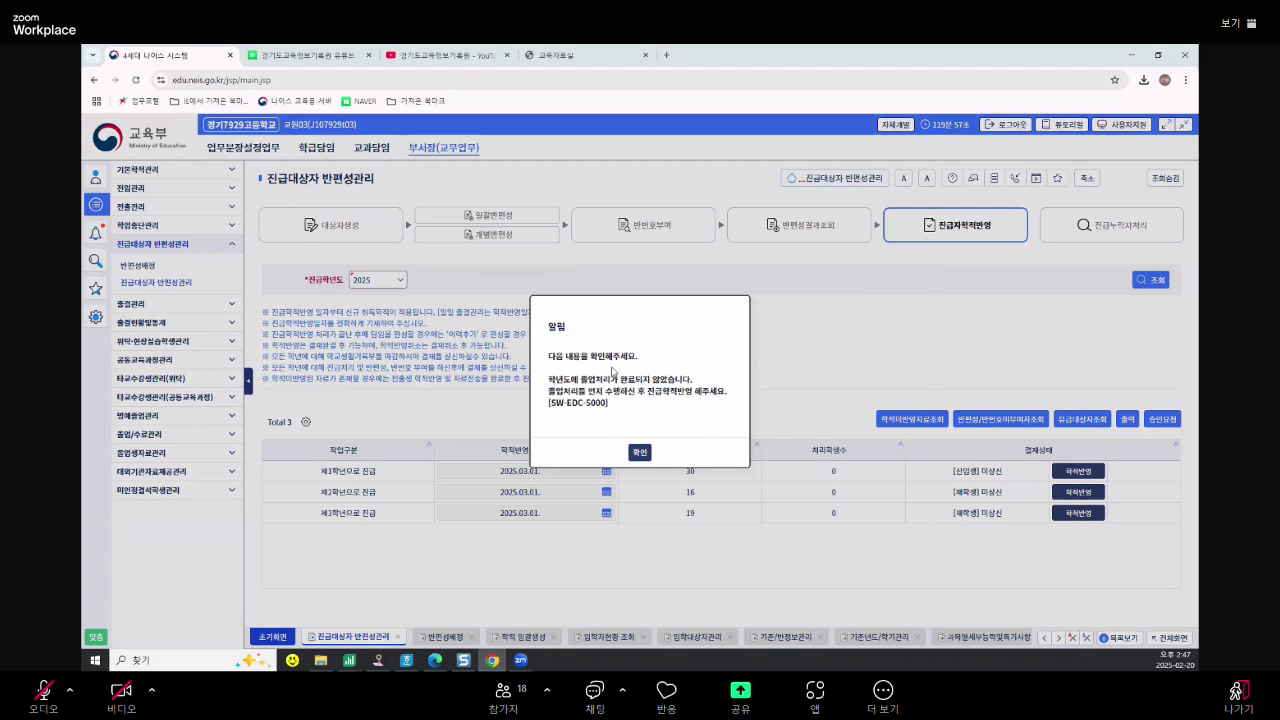
left_click(640, 453)
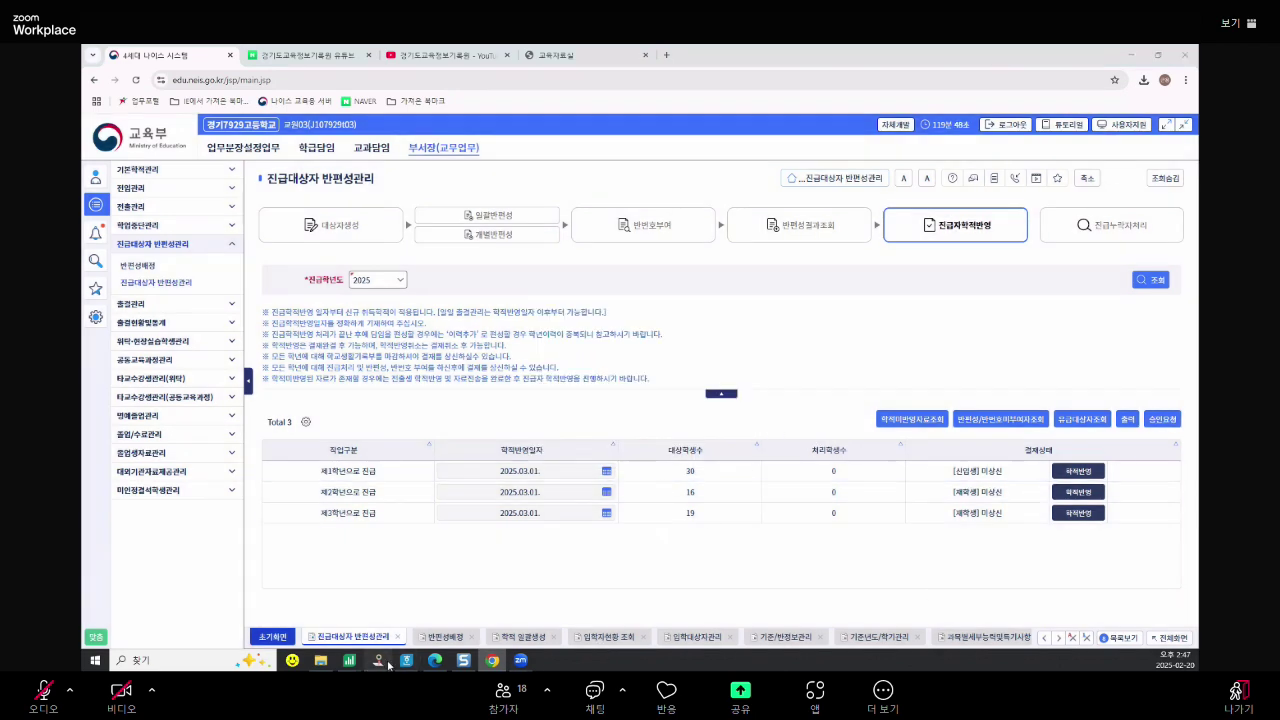
Switch to iCanNote and draw a blue box around the 학적반영 순서 note under item ⑥ on page 19
left_click(799, 587)
mouse_move(217, 540)
left_mouse_down()
mouse_move(484, 566)
mouse_move(857, 571)
left_mouse_up()
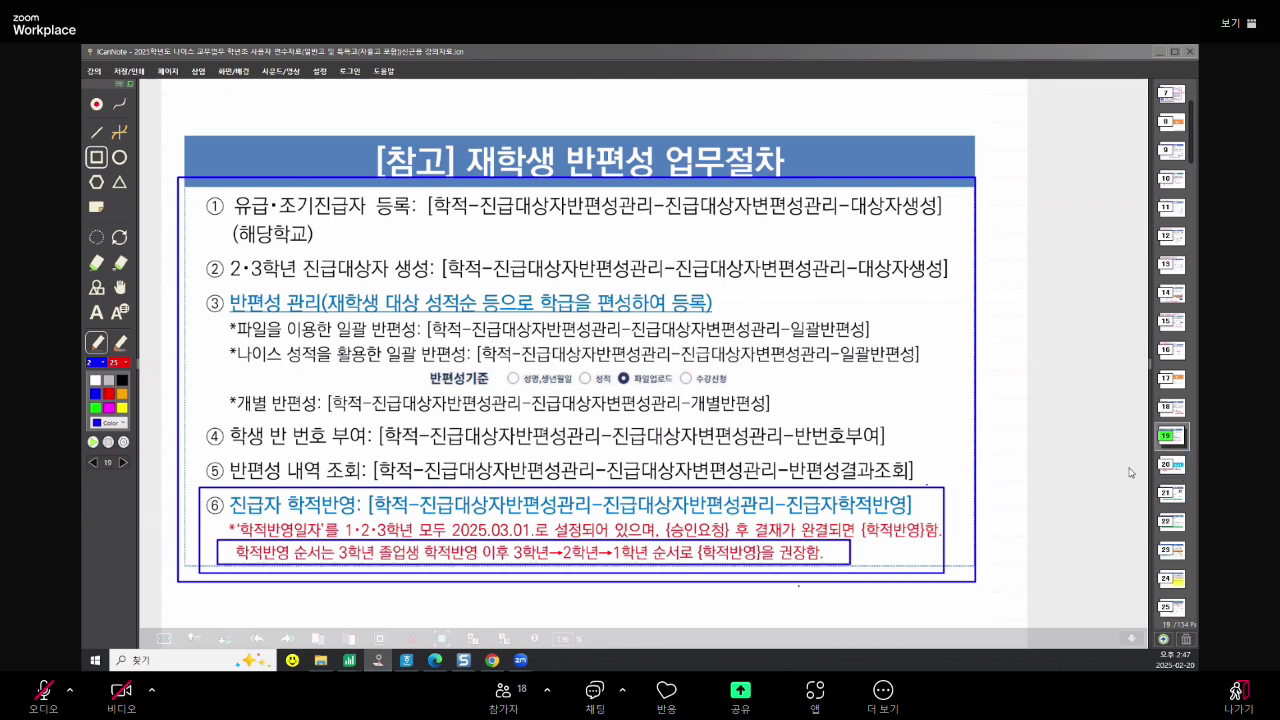
left_click(1170, 470)
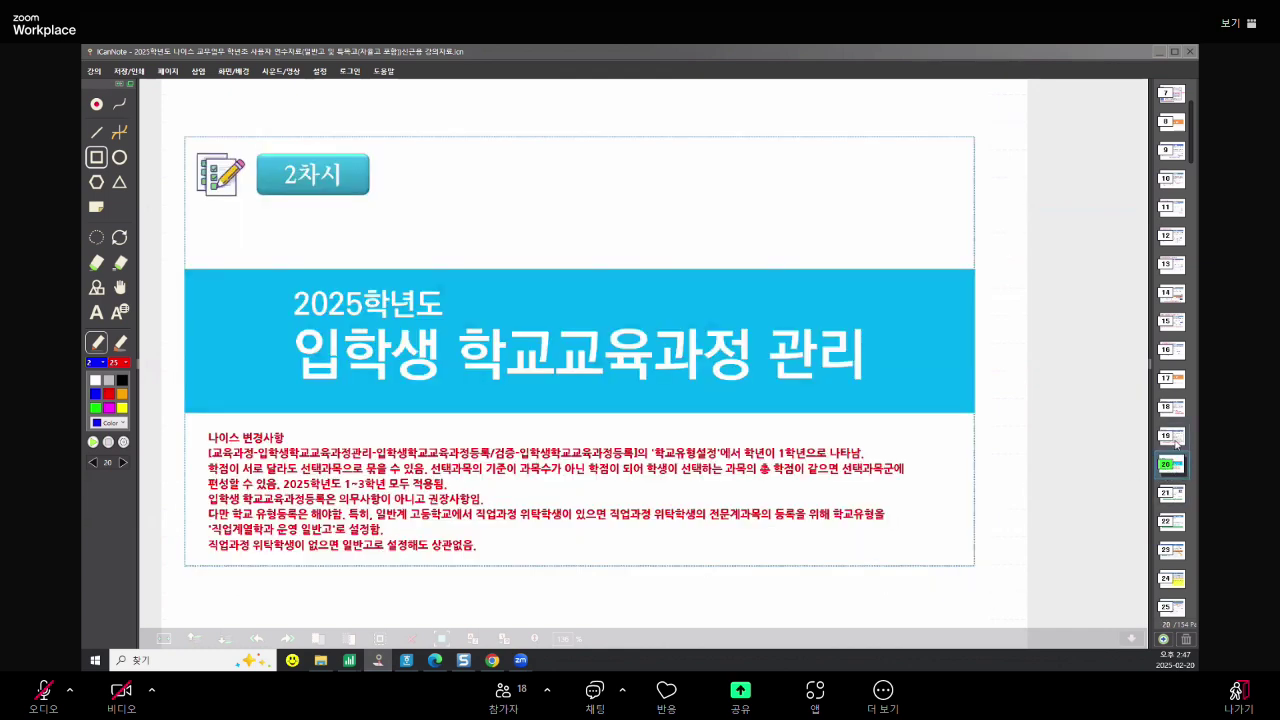
left_click(1176, 443)
left_click(1168, 465)
left_click(1177, 441)
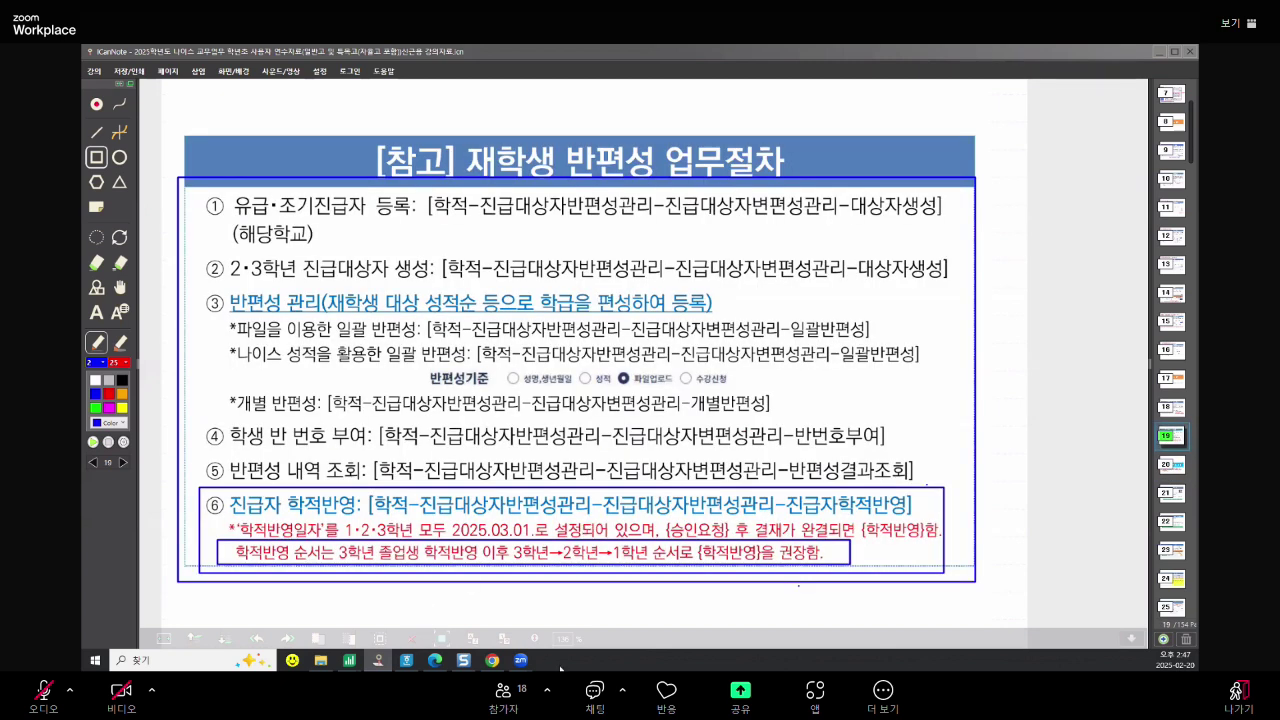
Switch to the NEIS session in Edge and query 진급자학적반영 in 진급대상자 반편성관리 for 진급학년도 2025
left_click(492, 660)
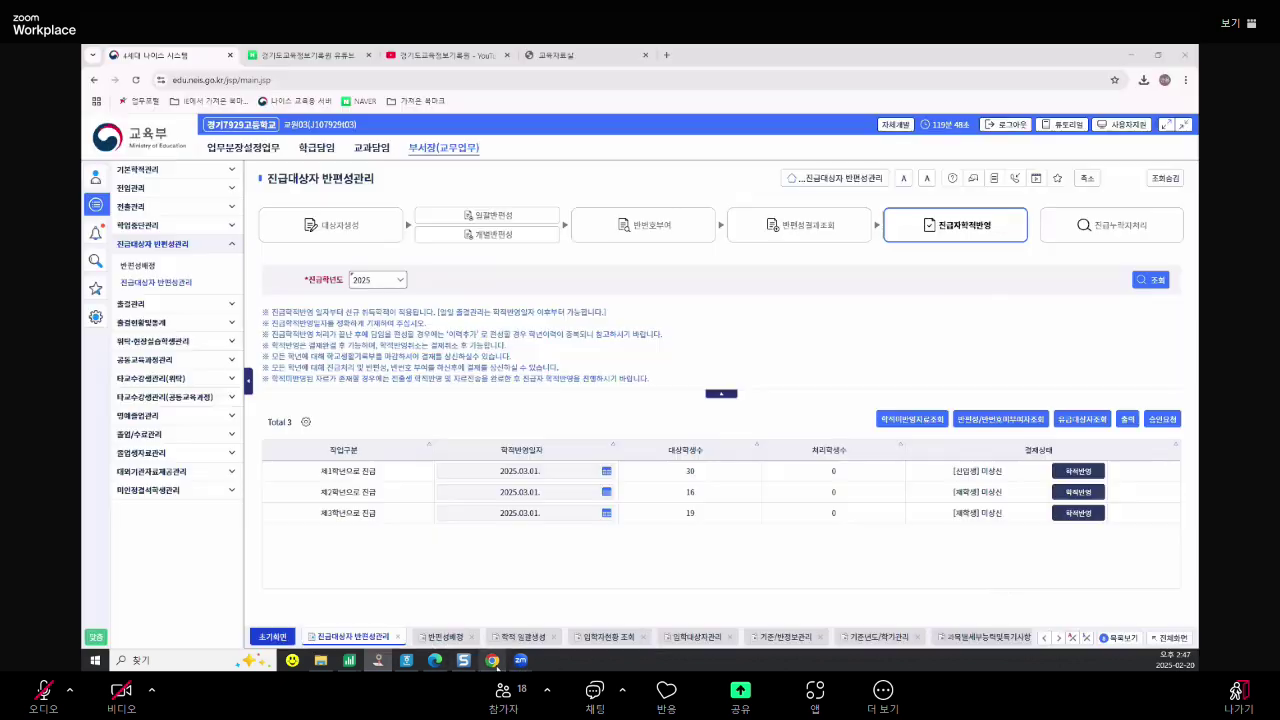
left_click(435, 660)
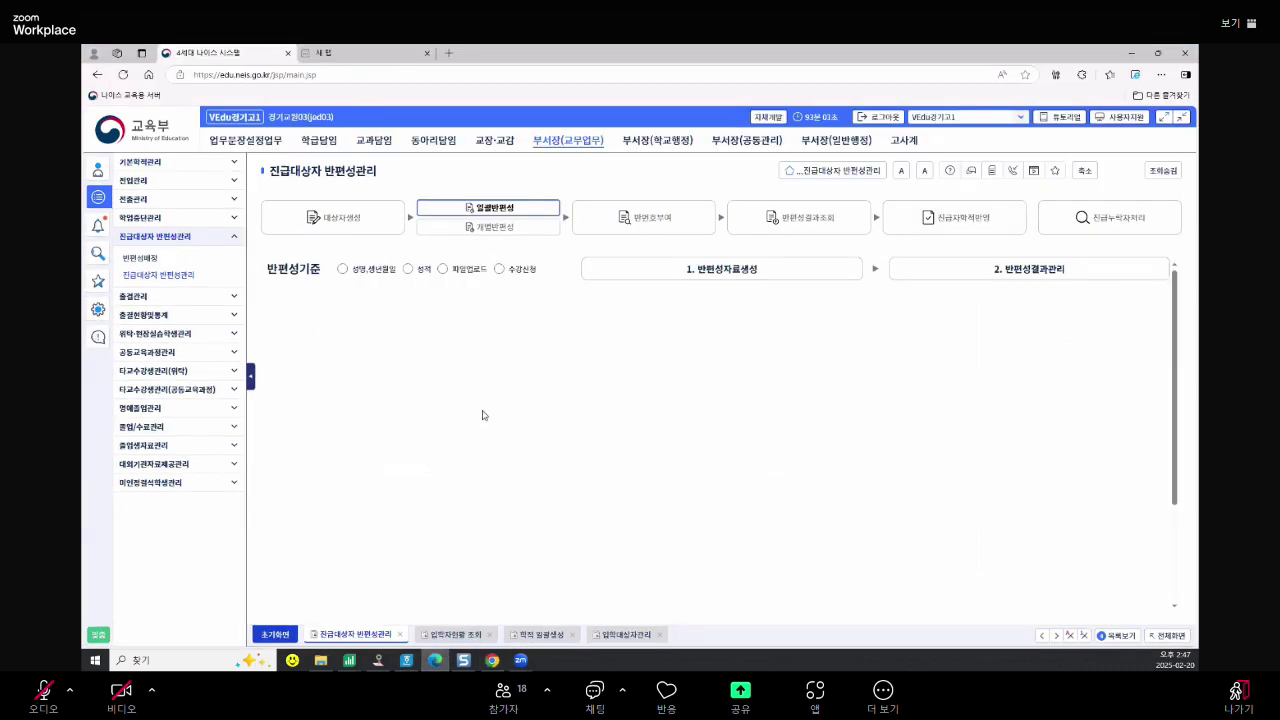
left_click(977, 217)
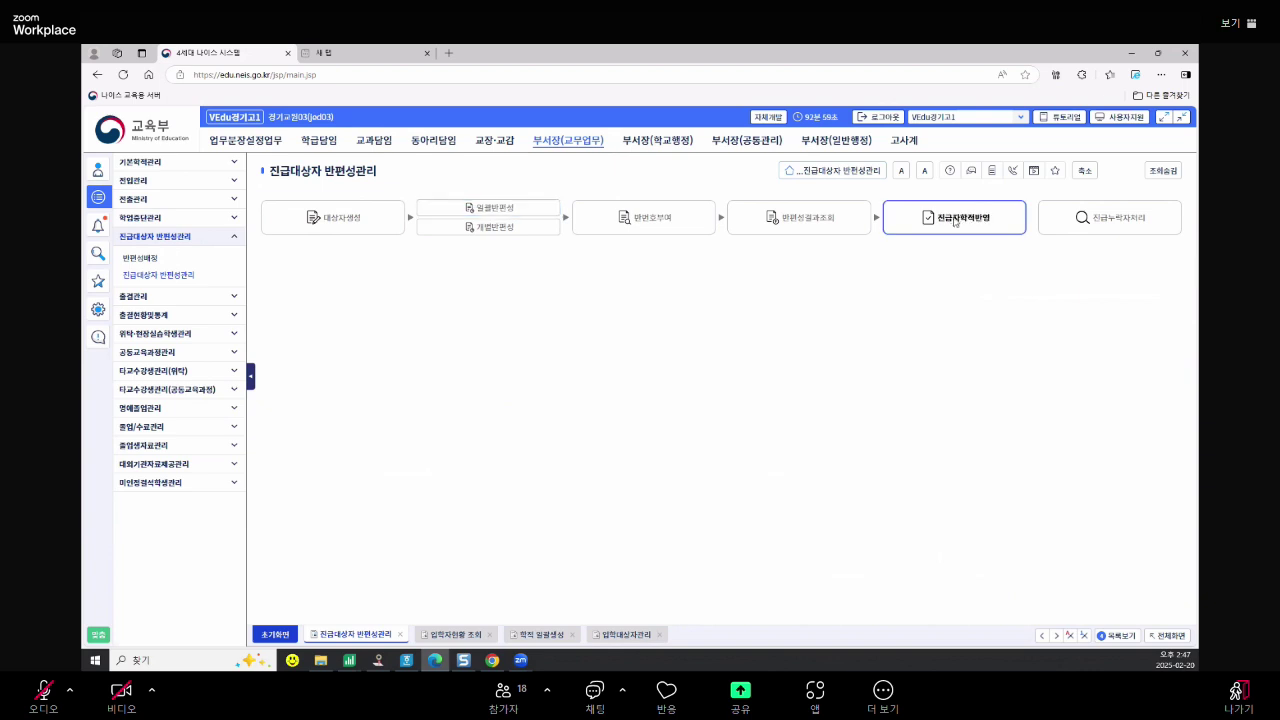
left_click(1148, 272)
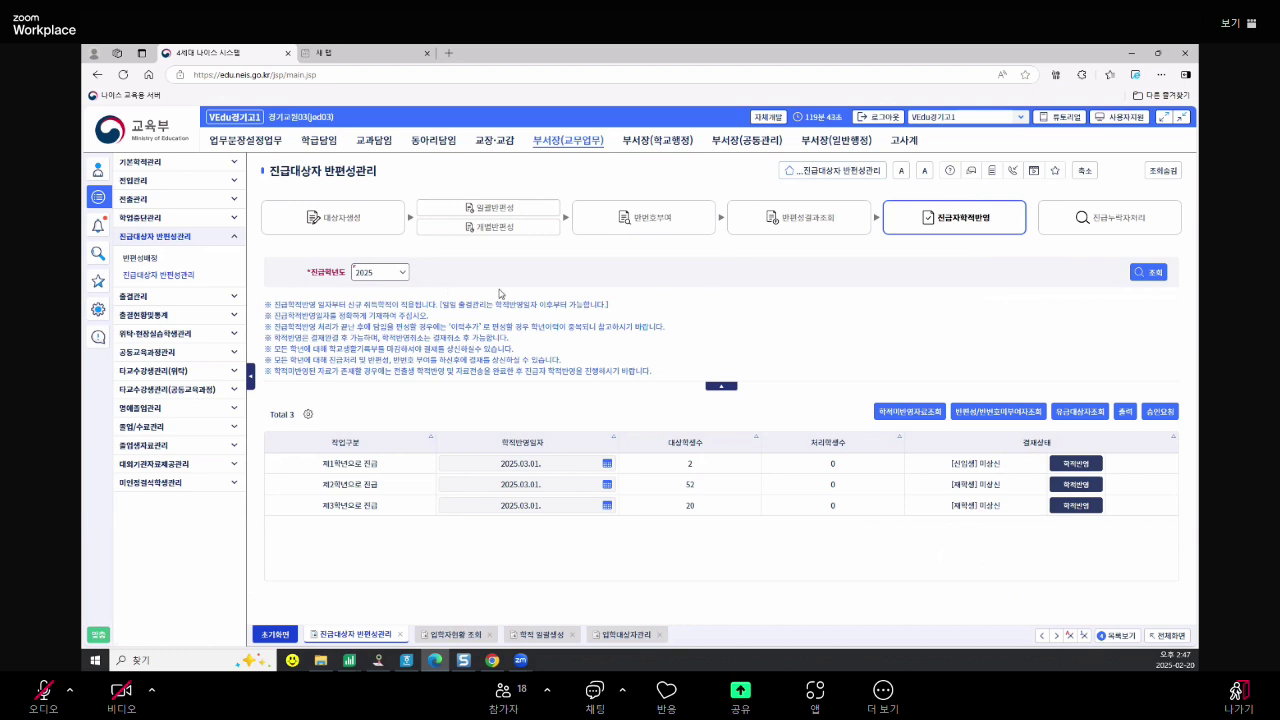
Open 전입관리 and query its 학적반영 list for 학년도 2024, all grades, 2024.03.01. to 2025.02.20
left_click(208, 184)
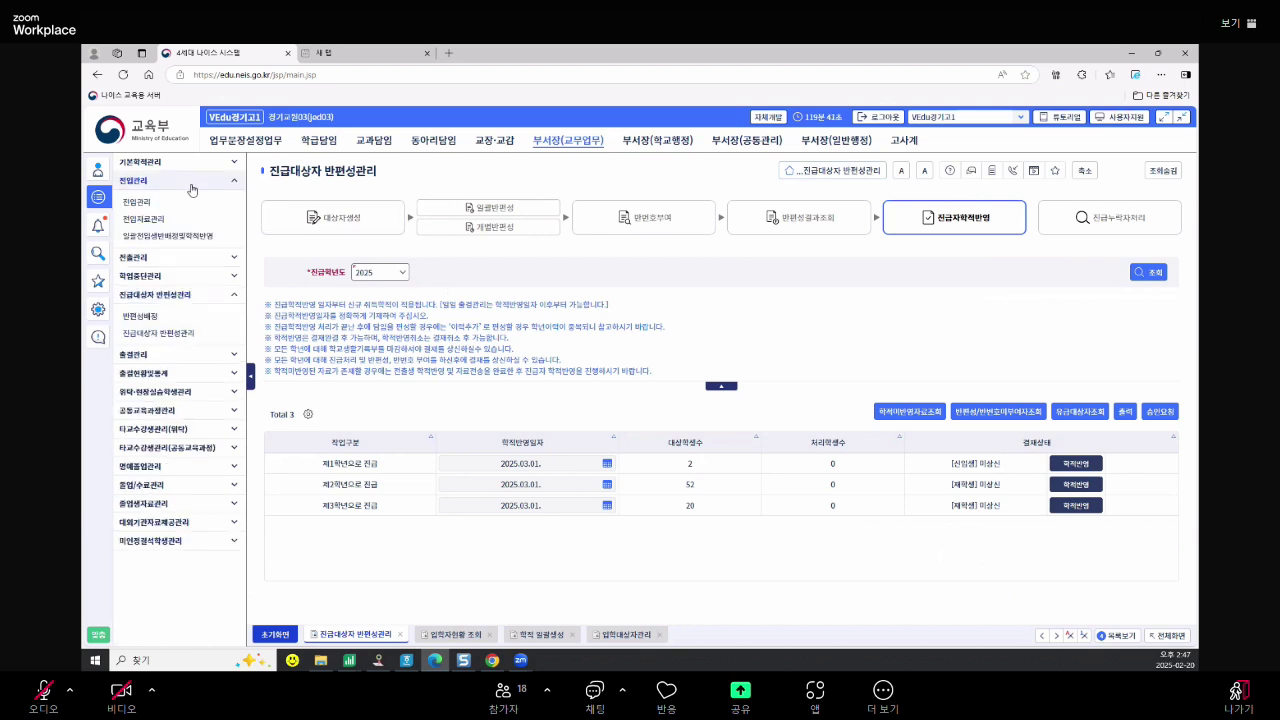
left_click(133, 202)
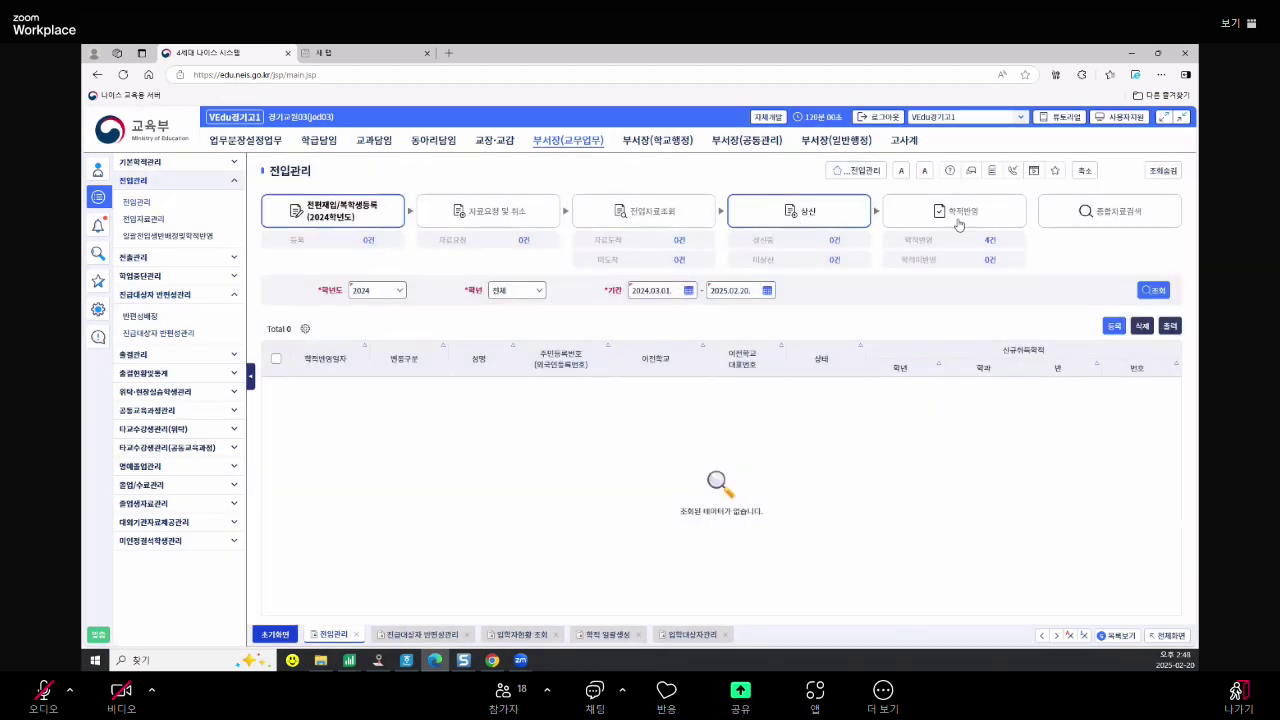
left_click(958, 215)
left_click(1155, 290)
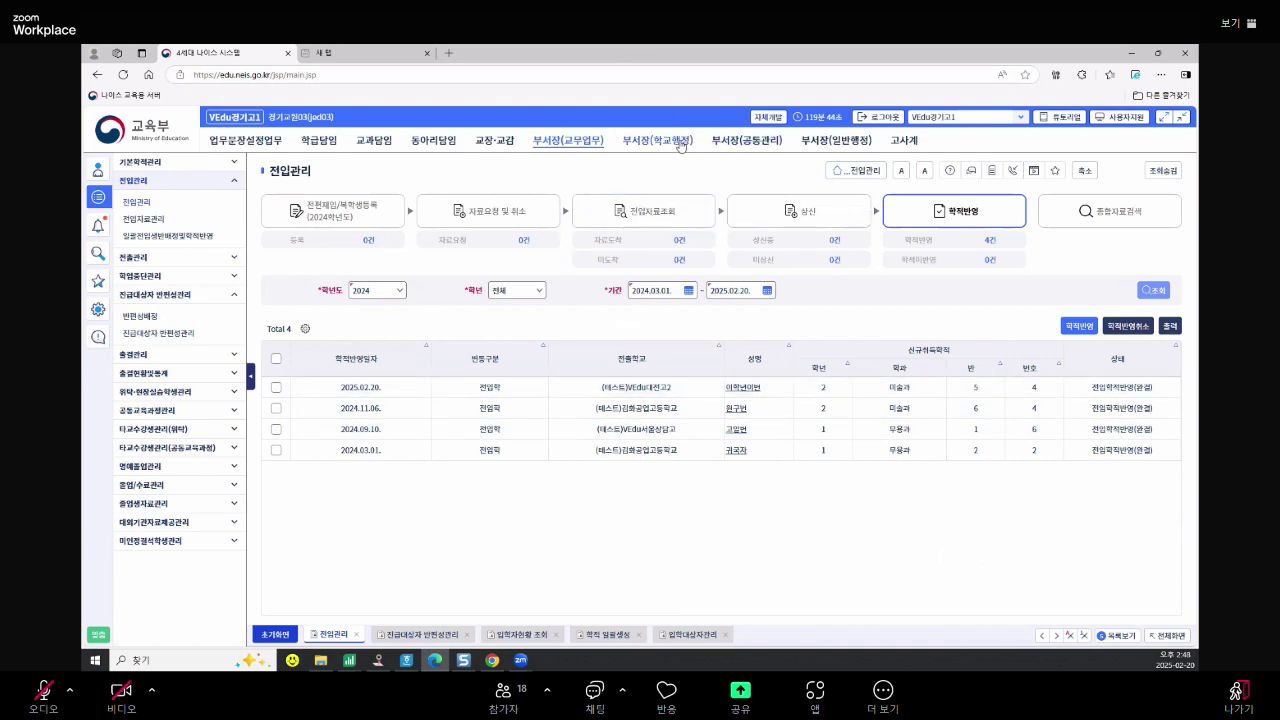
mouse_move(657, 140)
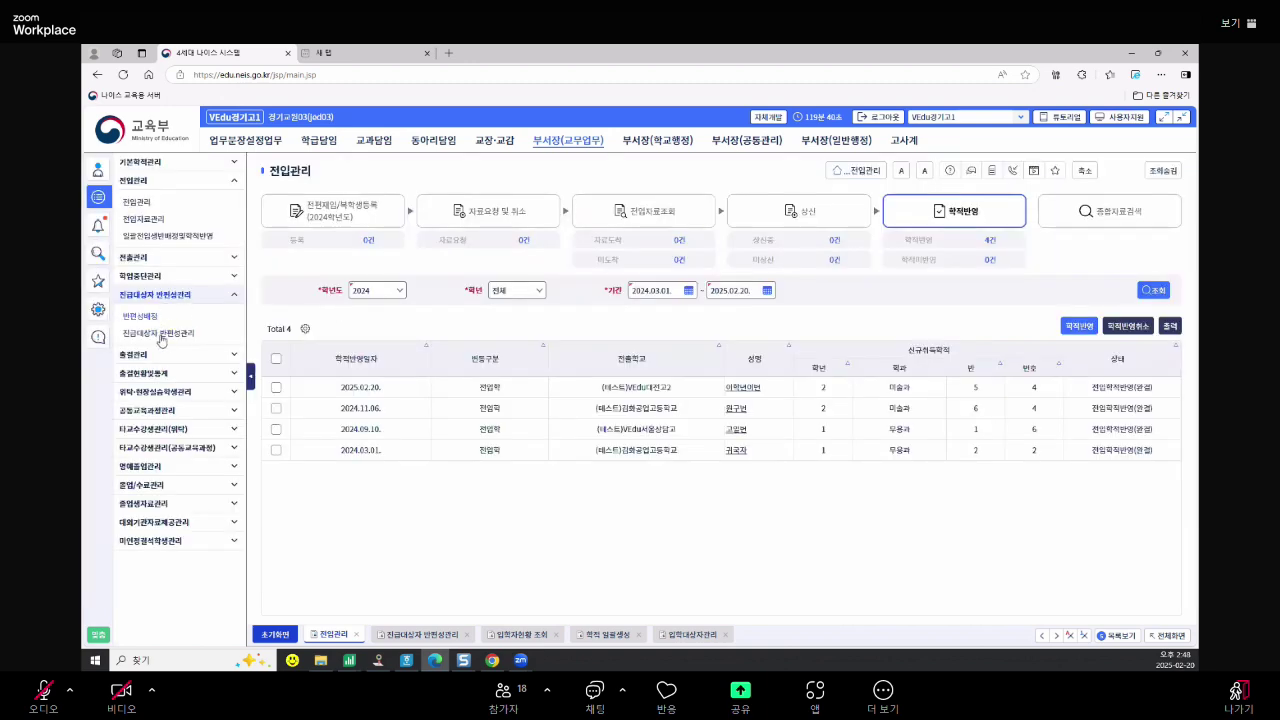
Query 대상자생성 in 진급대상자 반편성관리 for 진급학년도 2025, and open 재학생반편성내역개별등록 under 개별반편성
left_click(162, 336)
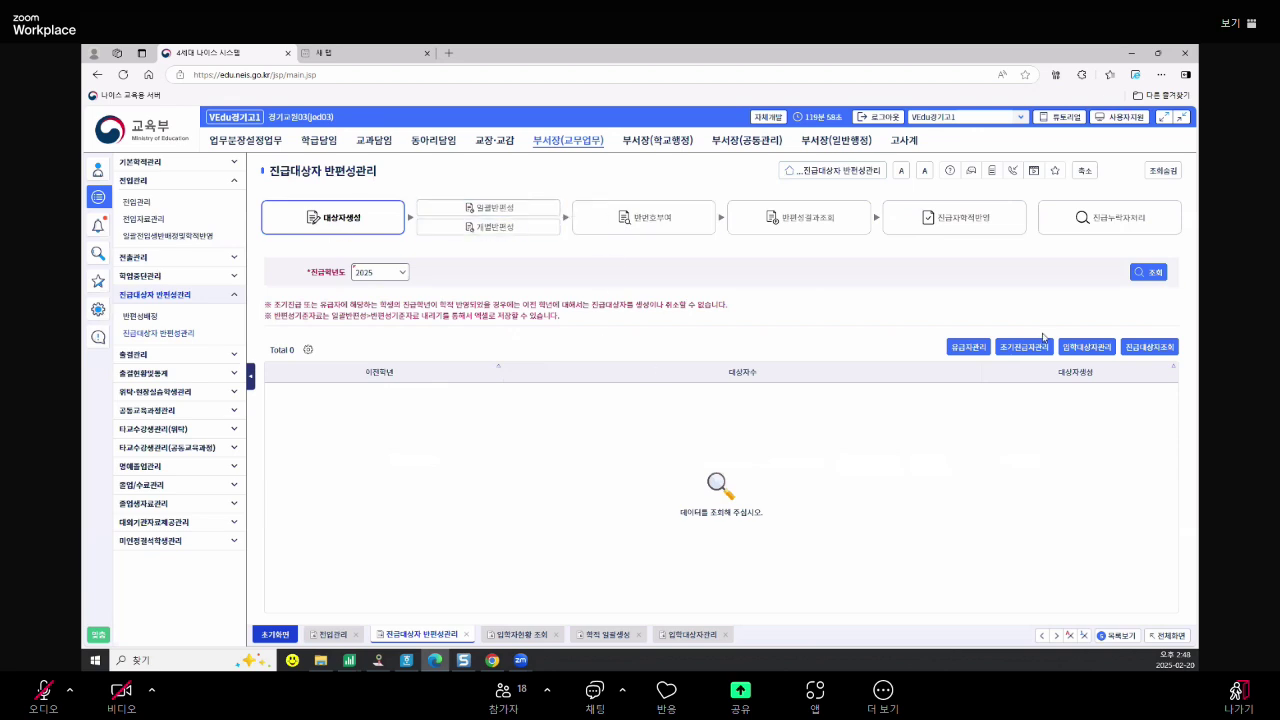
left_click(1150, 272)
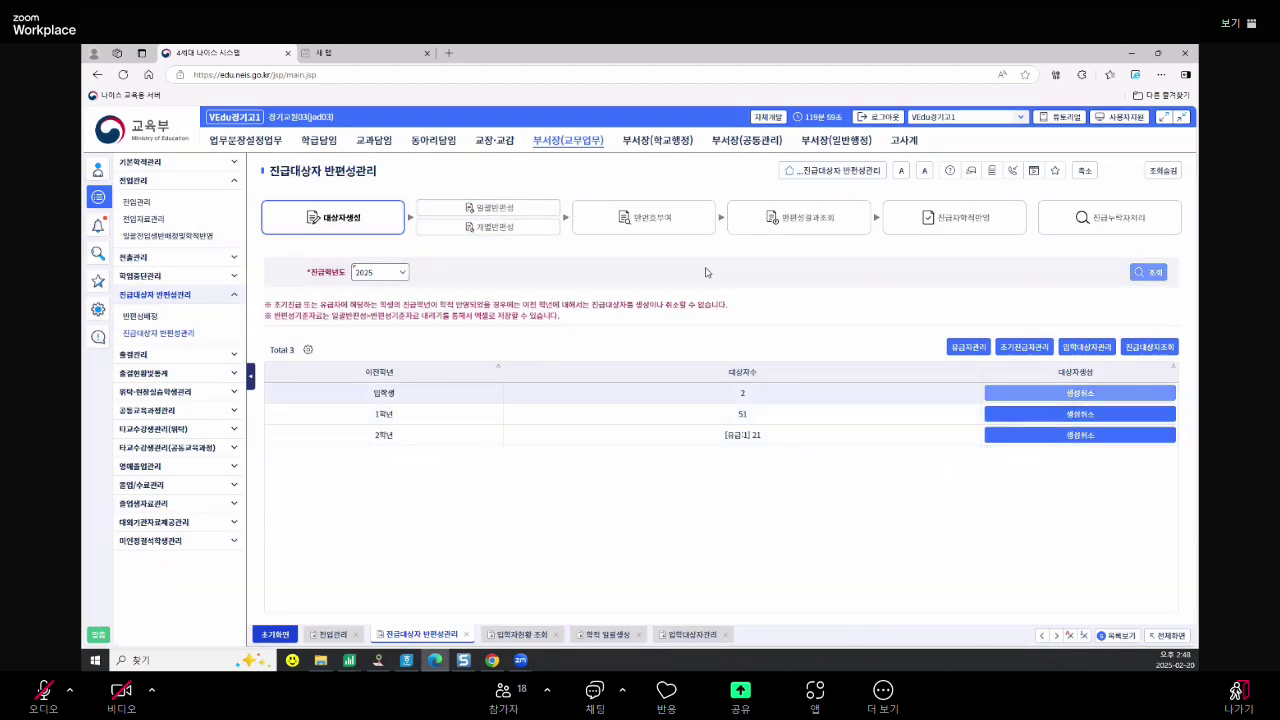
left_click(468, 230)
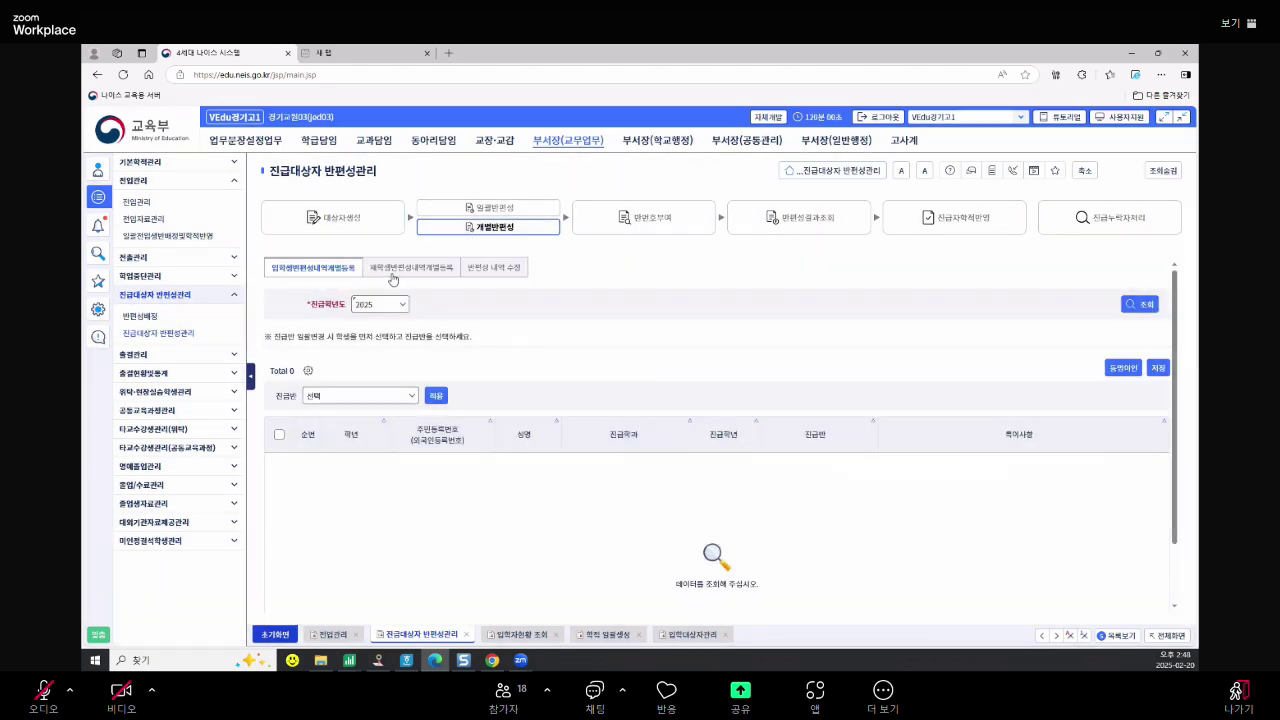
left_click(429, 272)
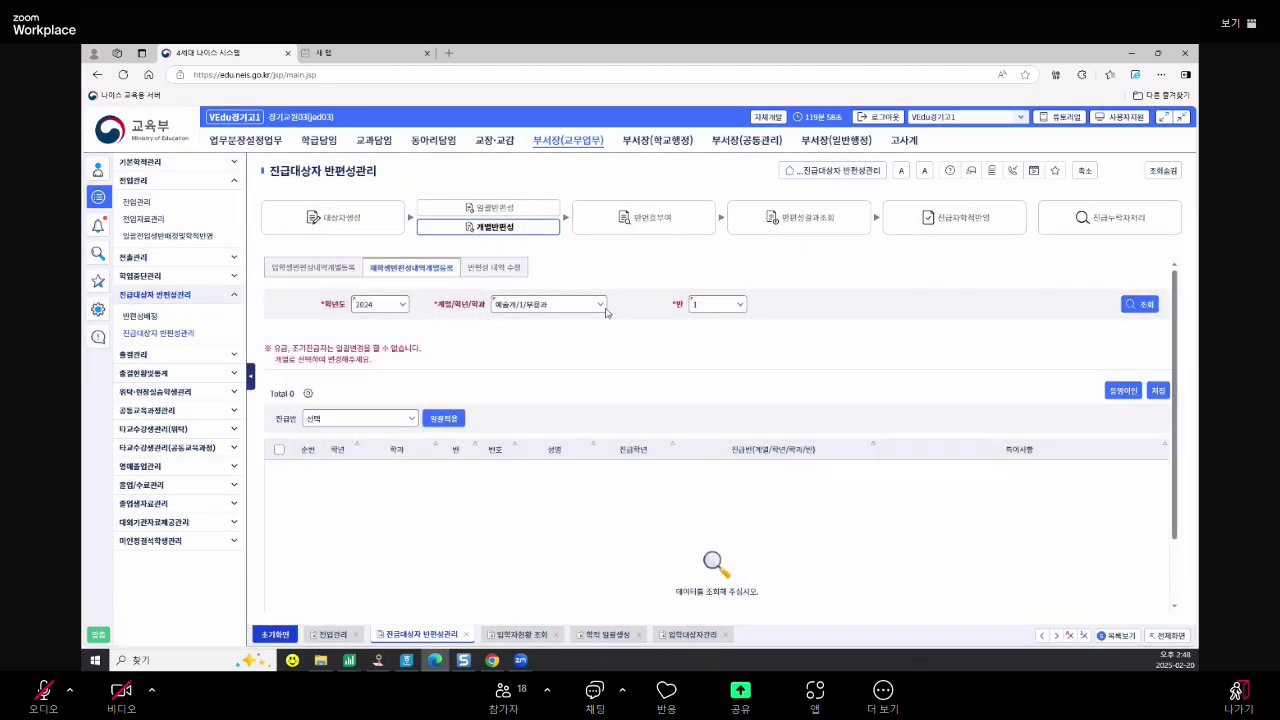
Return to 전입관리 and open the 학적반영 details of the student transferred in on 2025.02.20
left_click(140, 202)
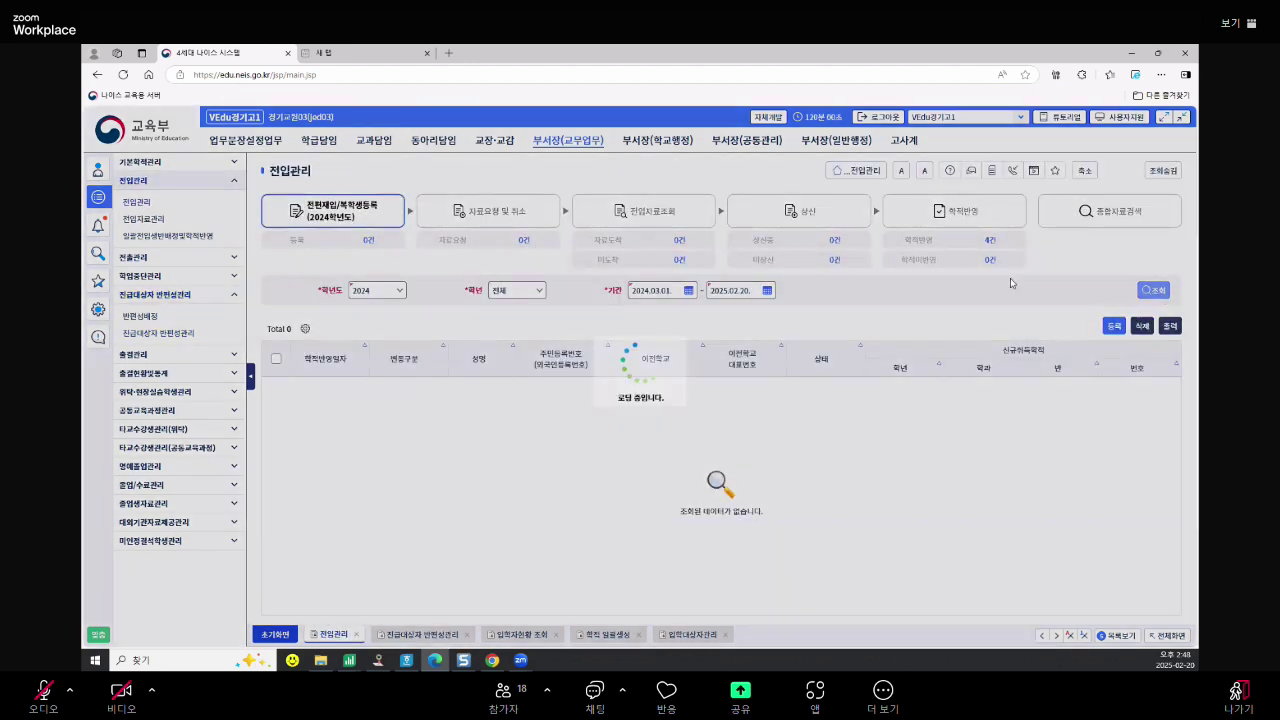
left_click(1018, 222)
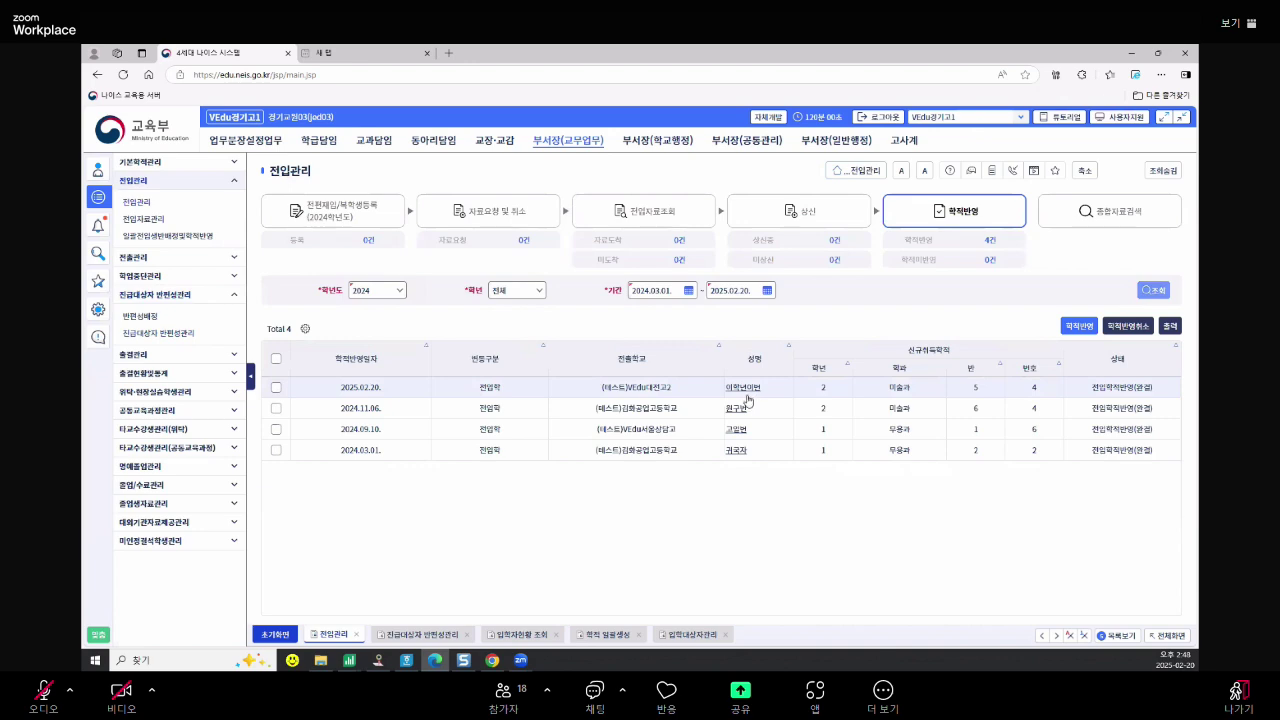
left_click(740, 388)
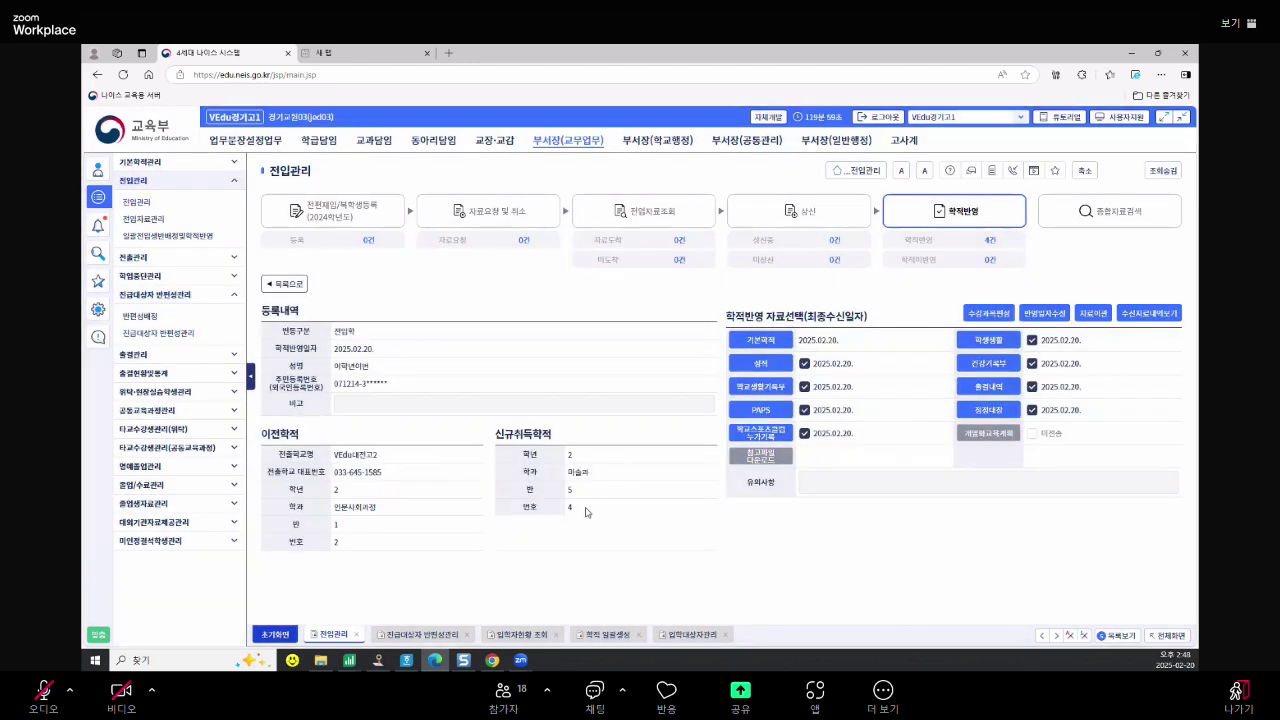
Query 재학생반편성내역개별등록 in 개별반편성 for 학년도 2024, 예술계/2/미술과, 반 5
left_click(158, 333)
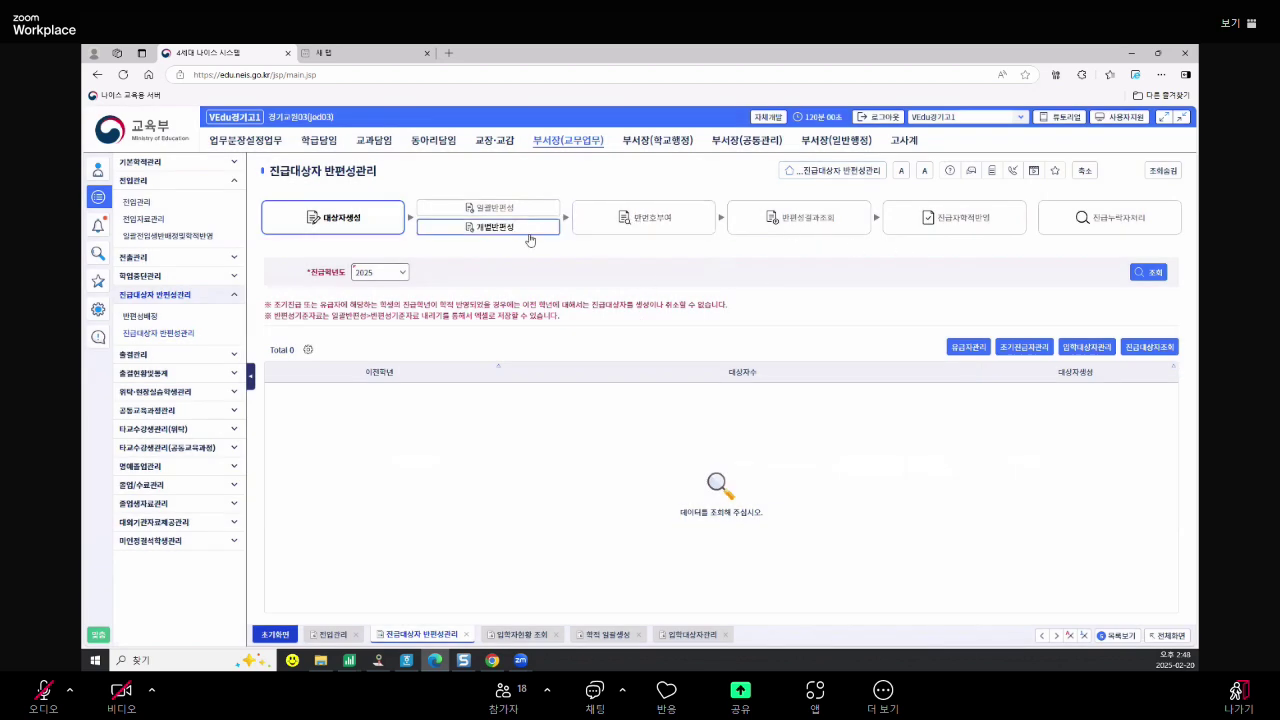
left_click(522, 228)
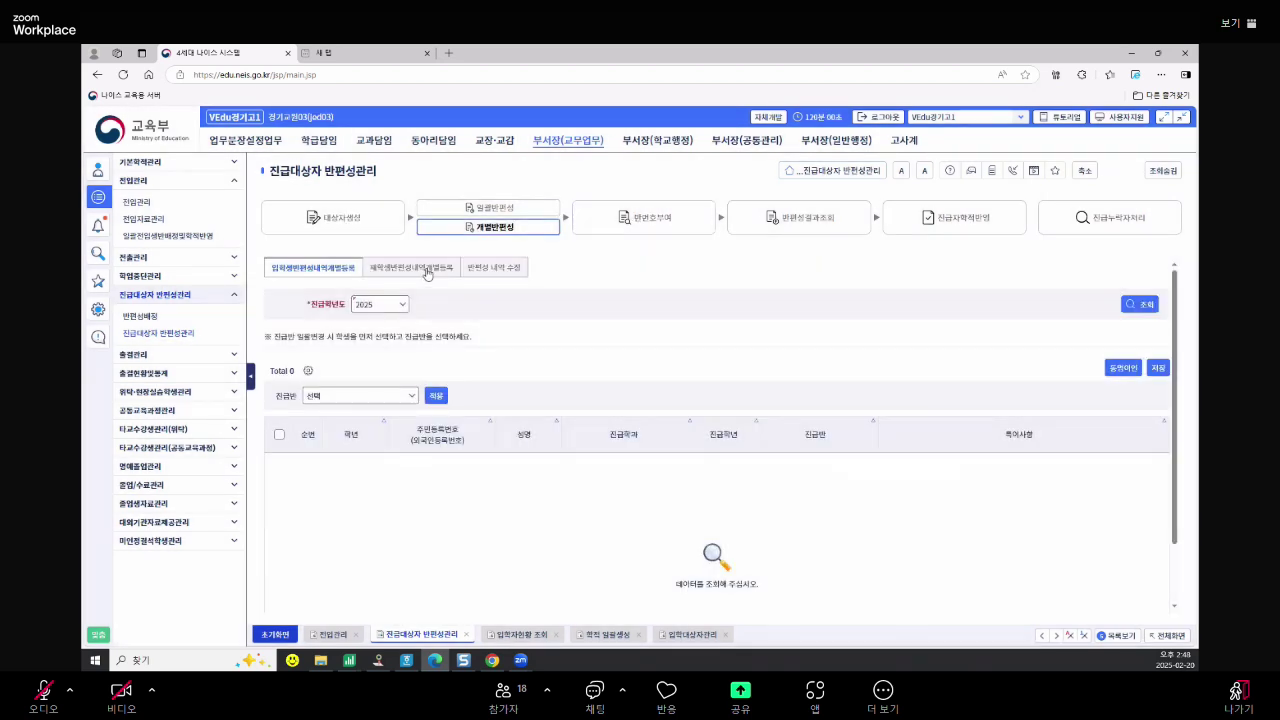
left_click(427, 268)
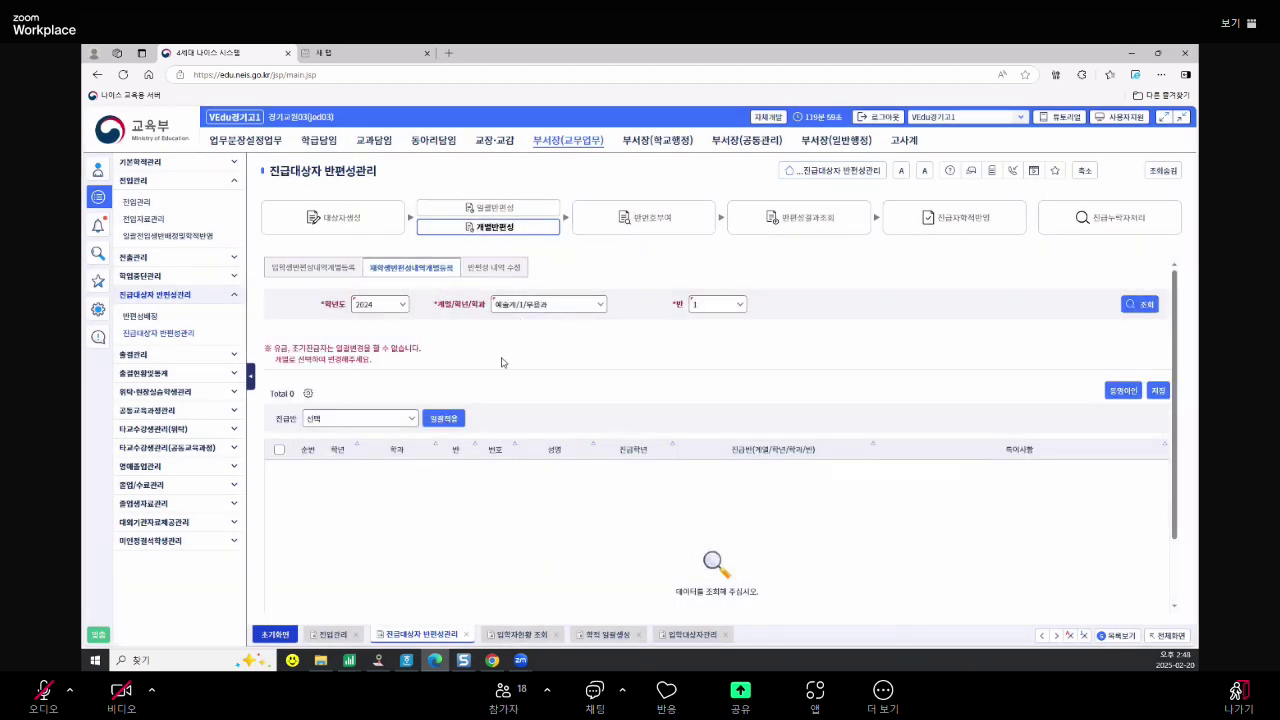
left_click(533, 305)
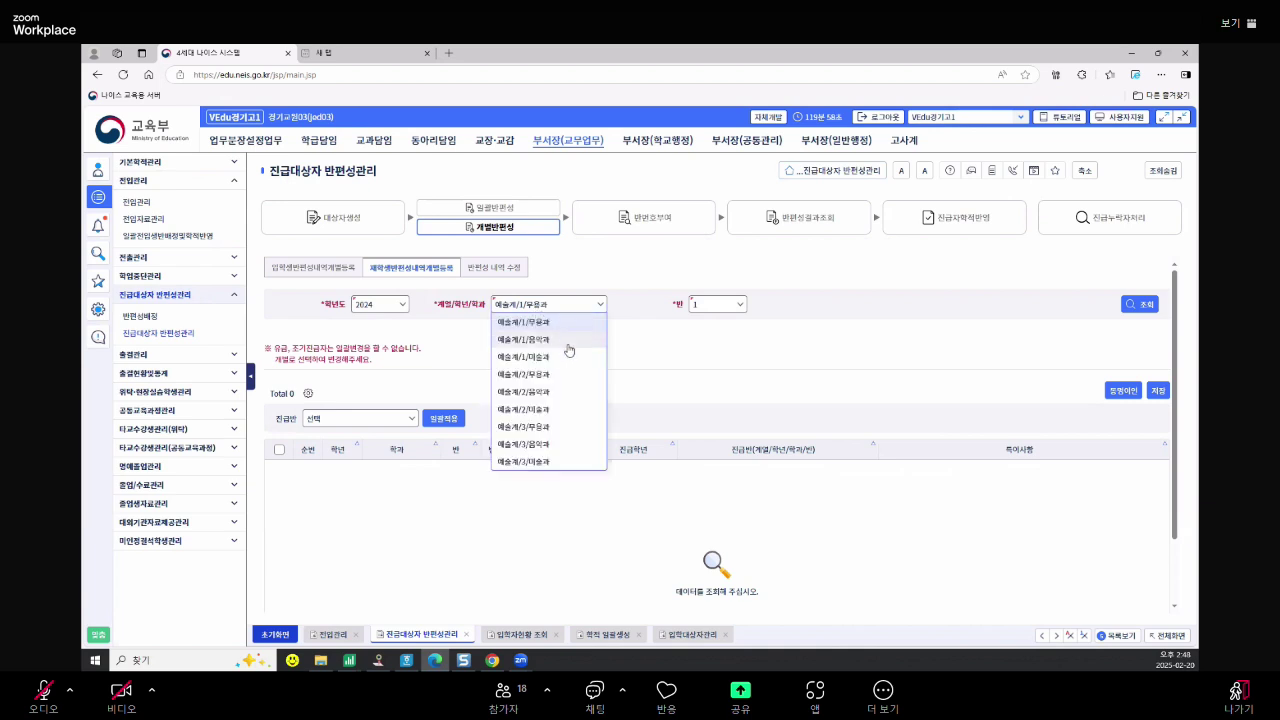
left_click(567, 409)
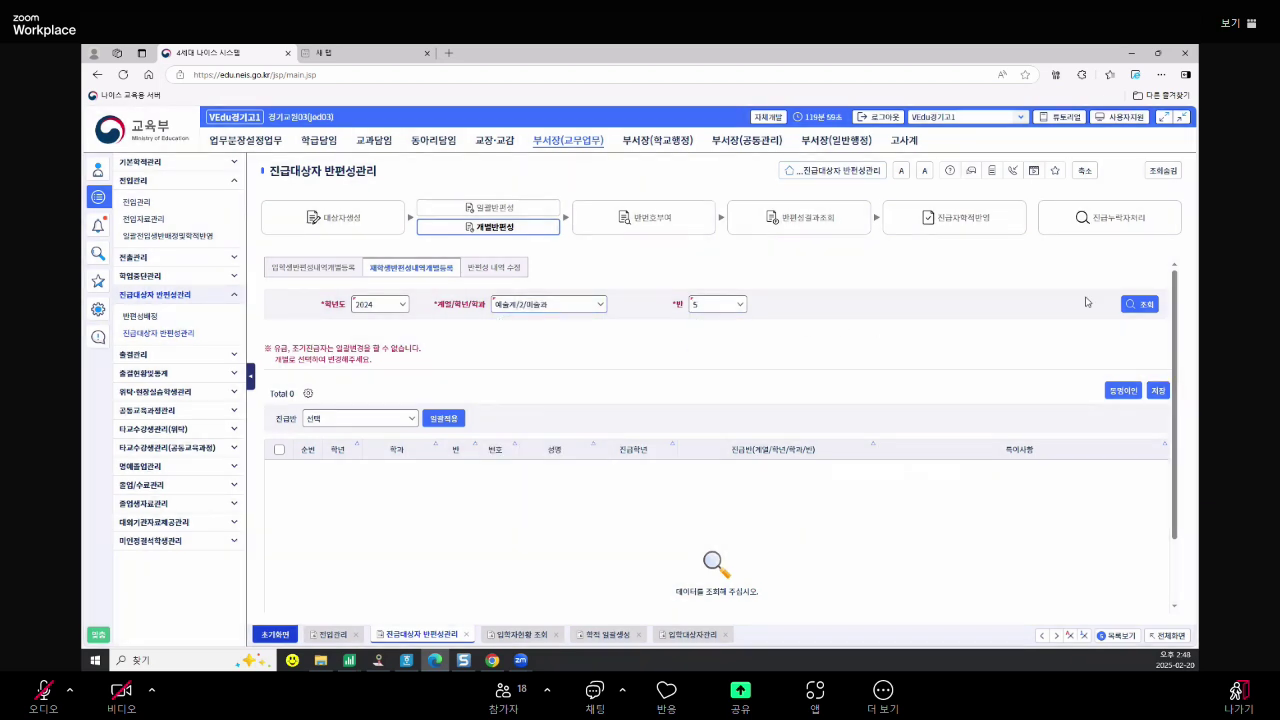
left_click(1157, 304)
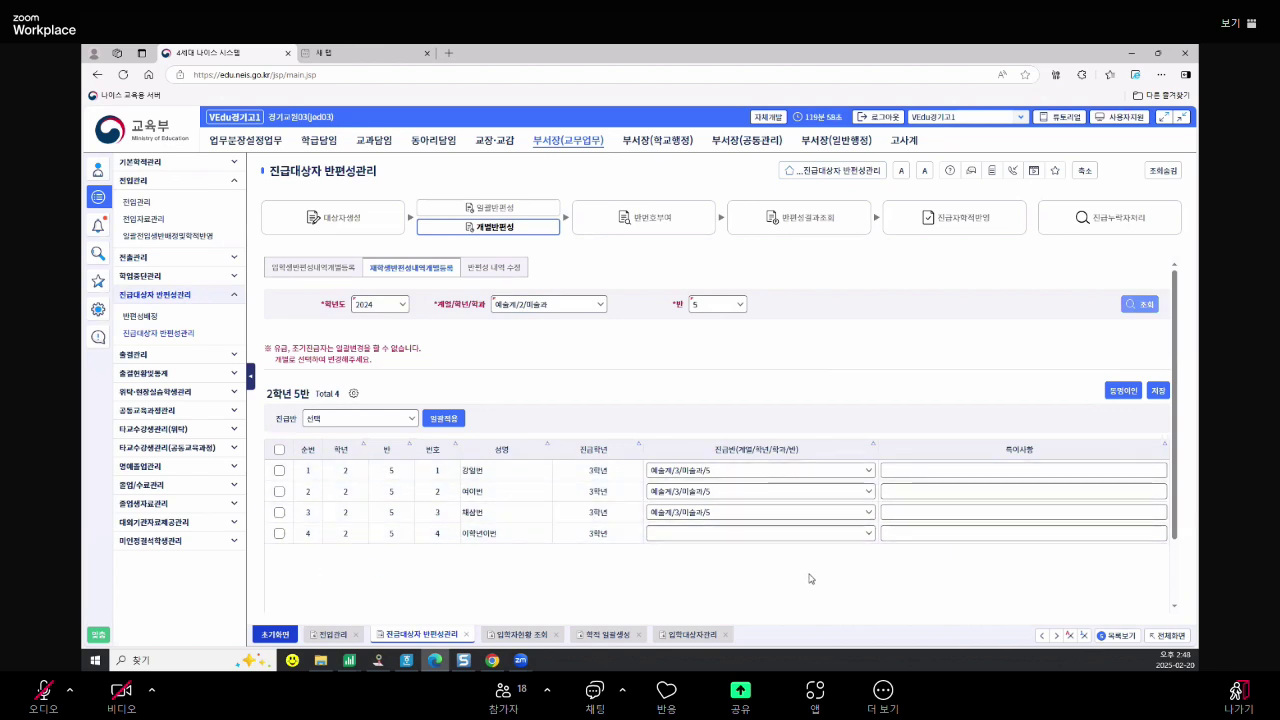
Assign the student with 번호 4 in 2학년 5반 to 진급반 예술계/3/미술과/6 and save the assignment
left_click(840, 533)
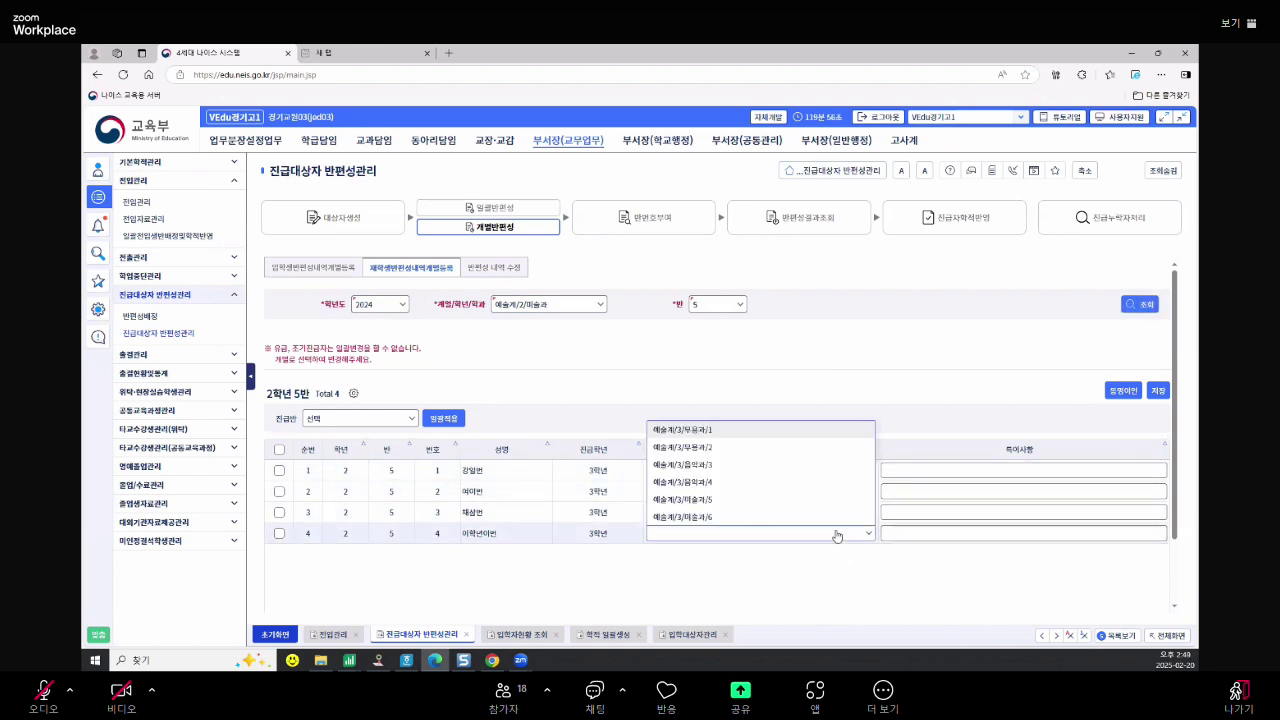
left_click(704, 517)
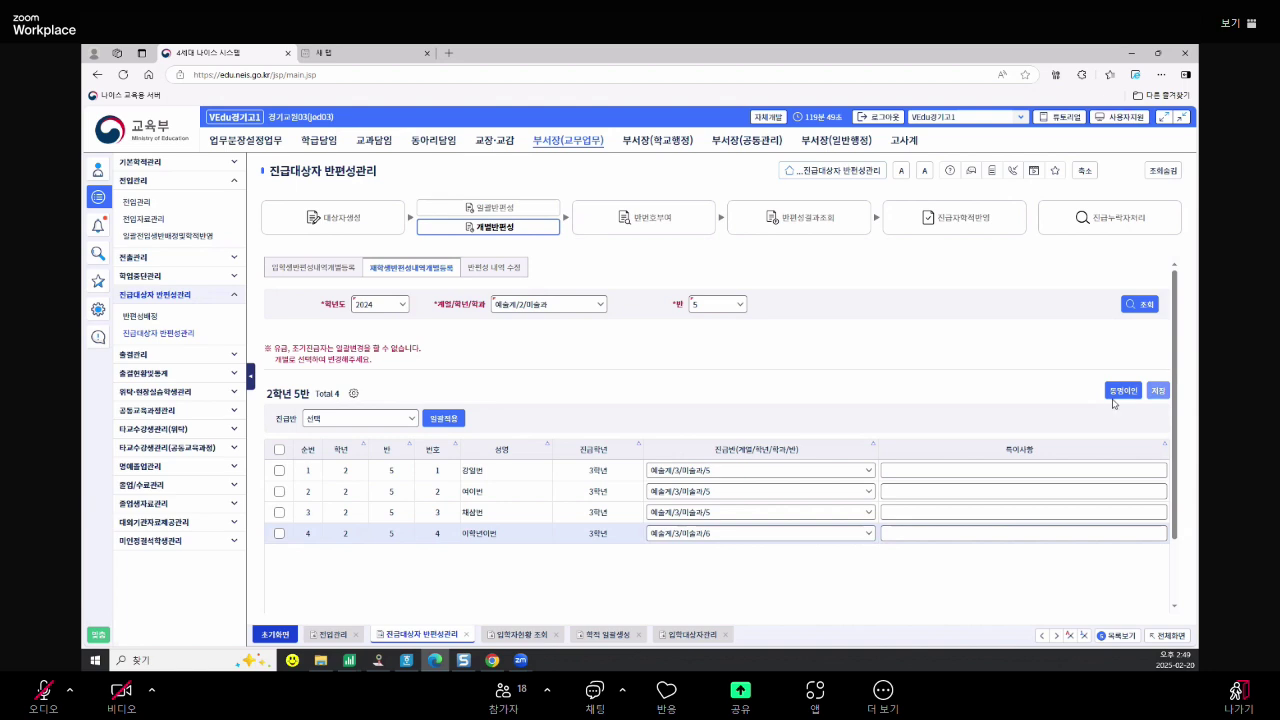
left_click(1157, 390)
left_click(626, 428)
left_click(641, 434)
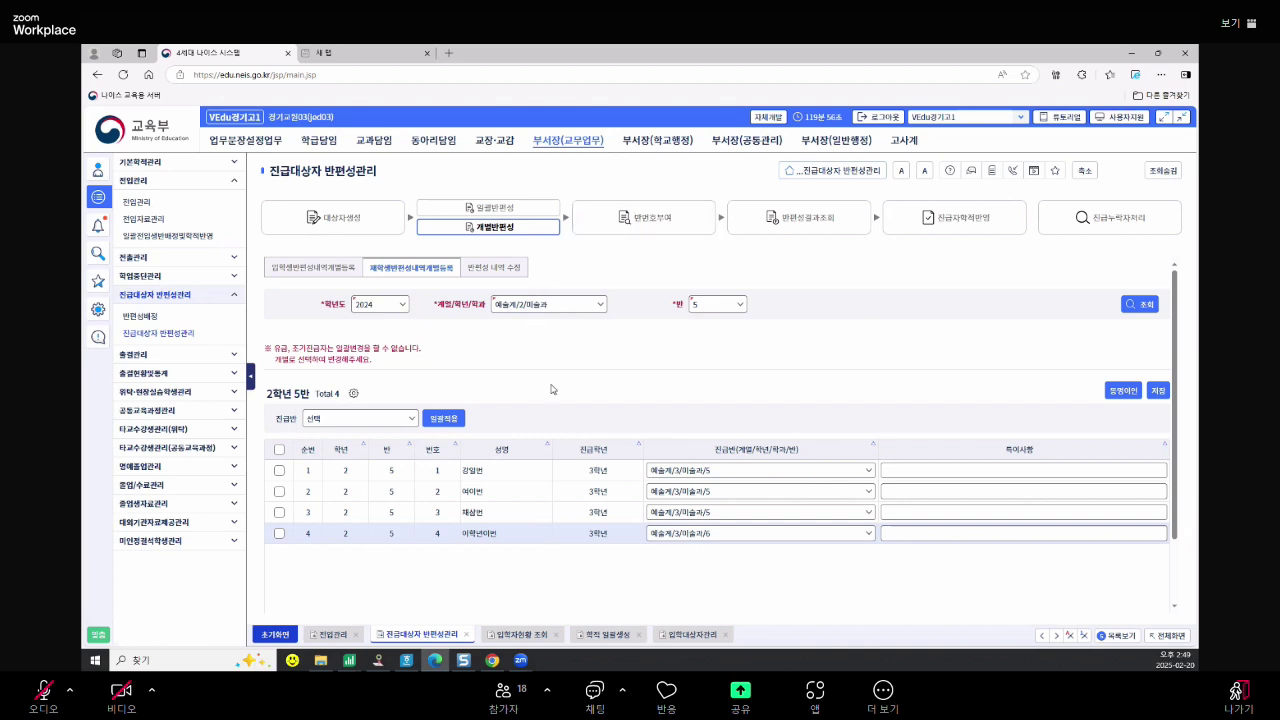
Try to run class number assignment in 반번호부여 for 진급학년도 2025 across 전체 grades, using 성명순 as the 부여기준
left_click(668, 224)
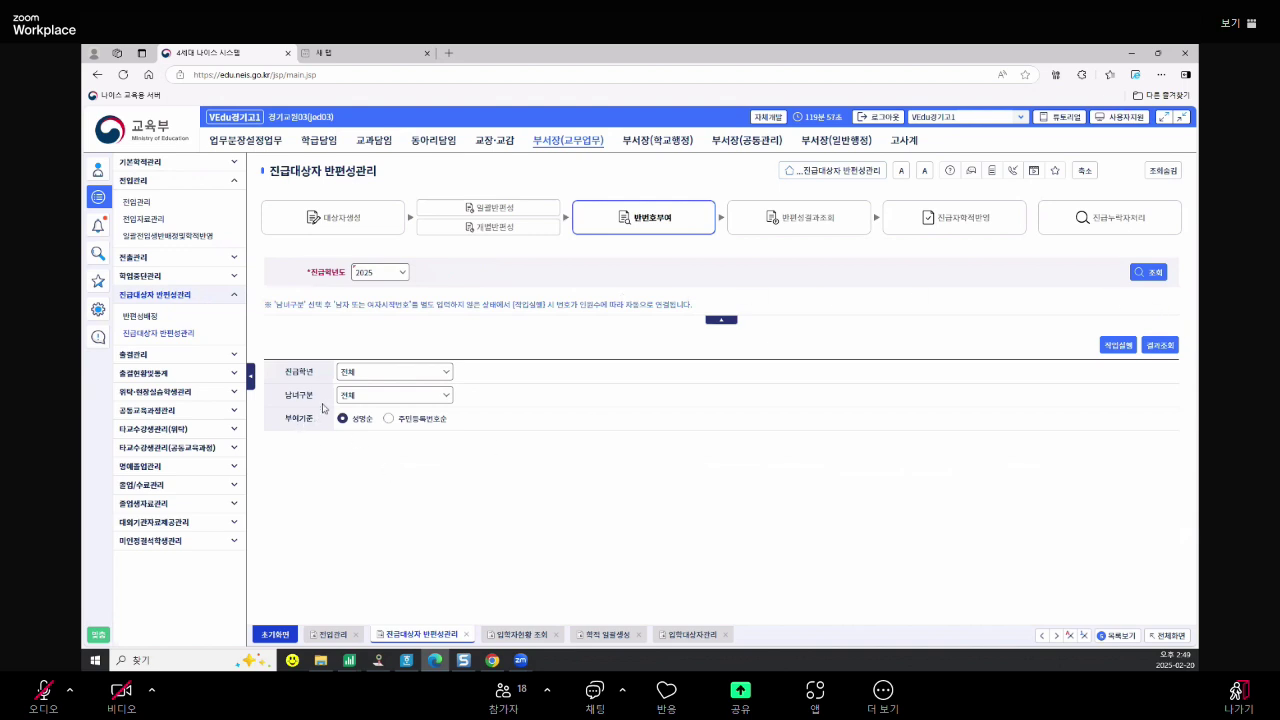
left_click(1117, 345)
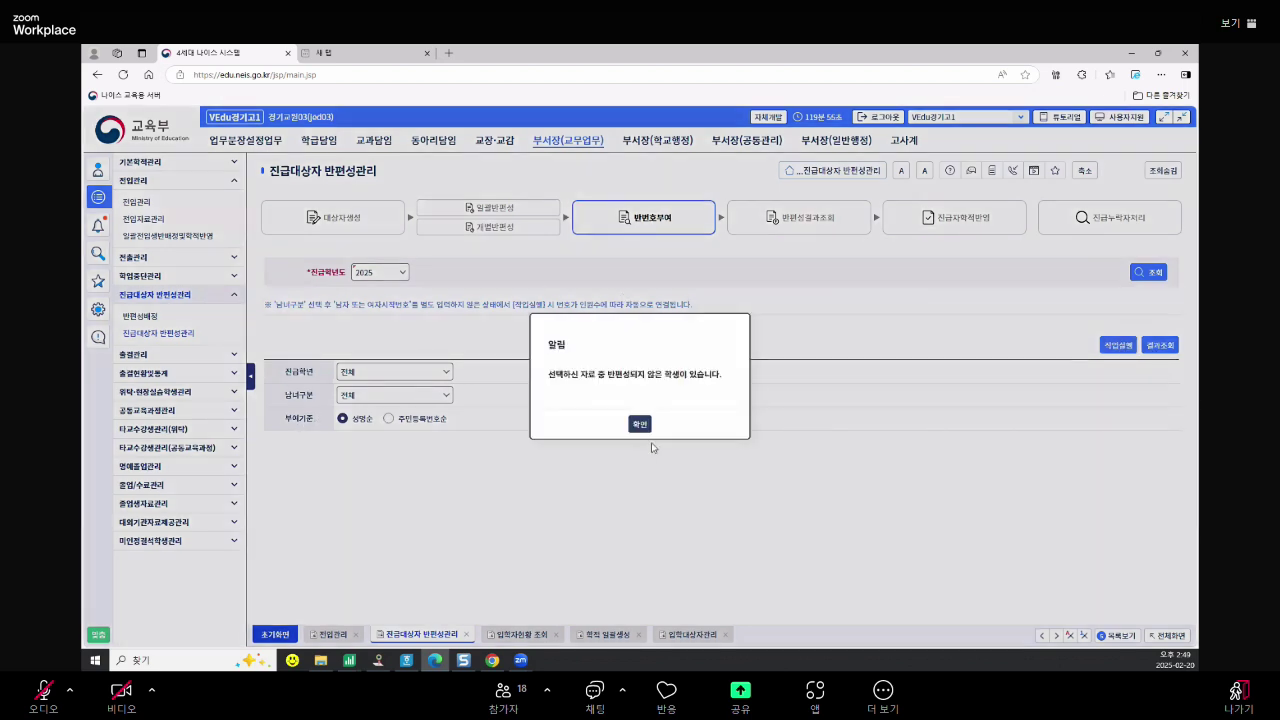
left_click(642, 426)
Set 진급학년 to 3학년 in 반번호부여 and try to run the class number assignment for that grade
left_click(408, 374)
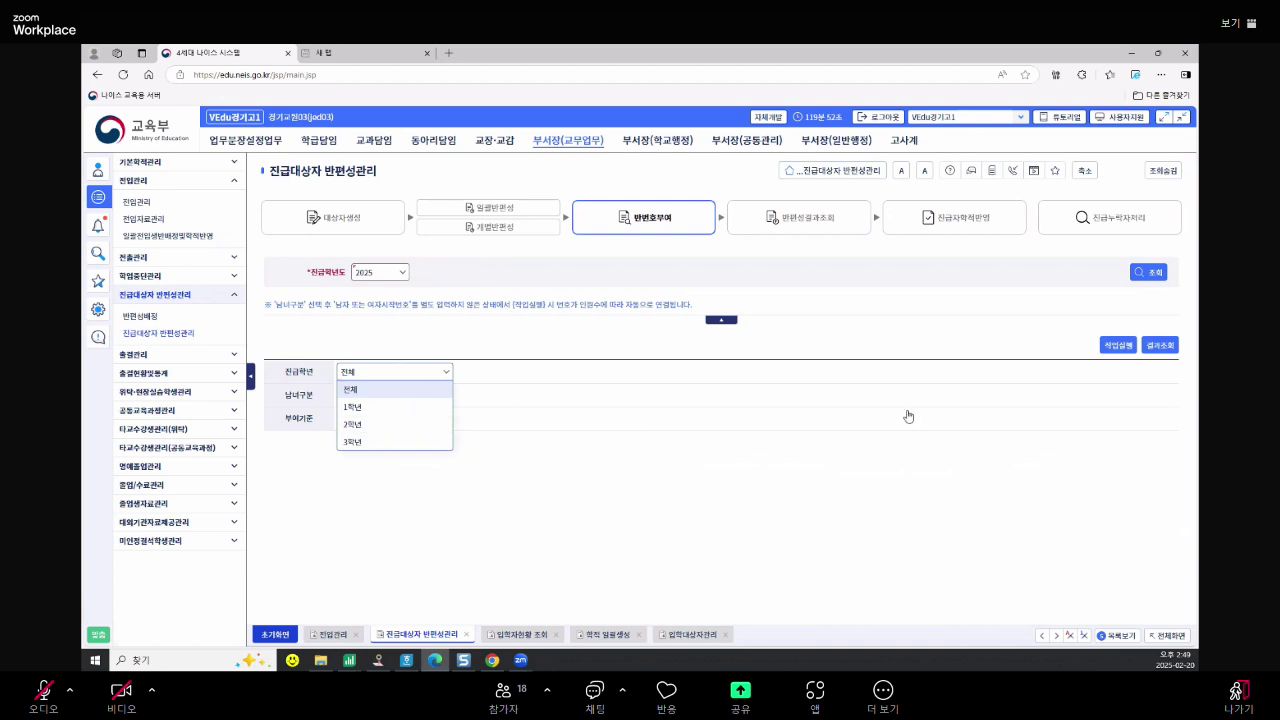
left_click(445, 442)
left_click(1117, 345)
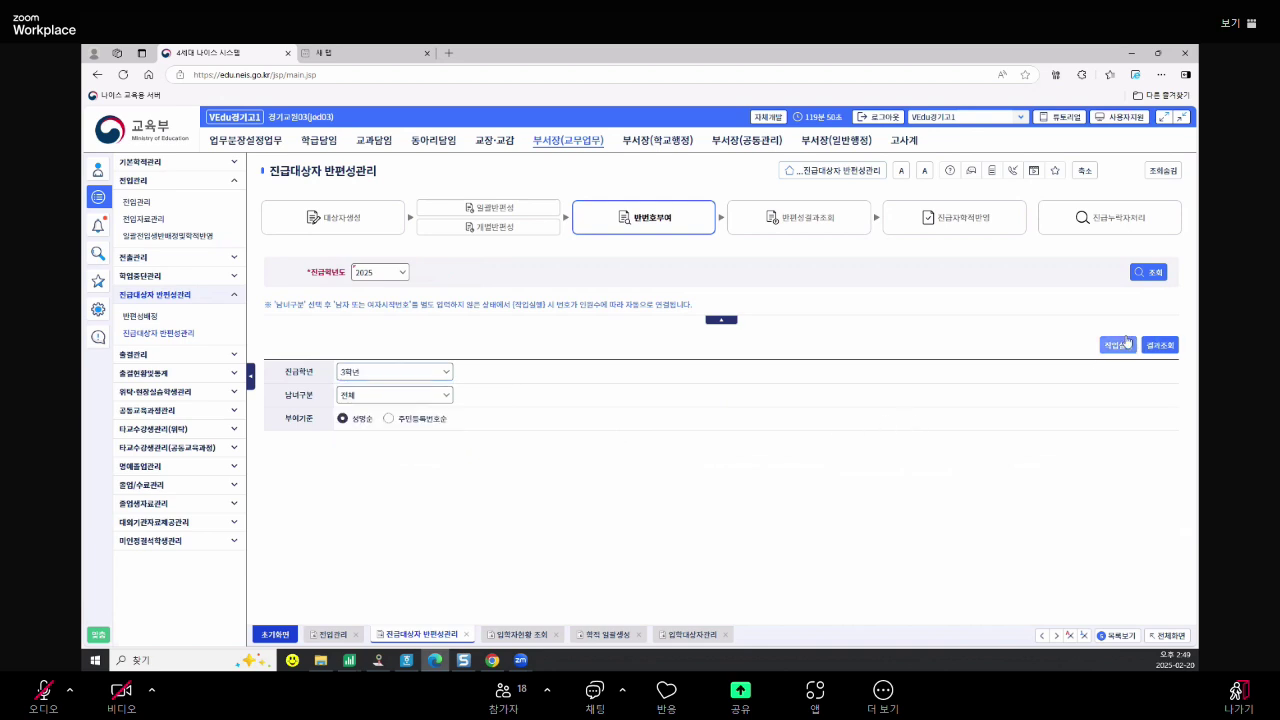
left_click(625, 424)
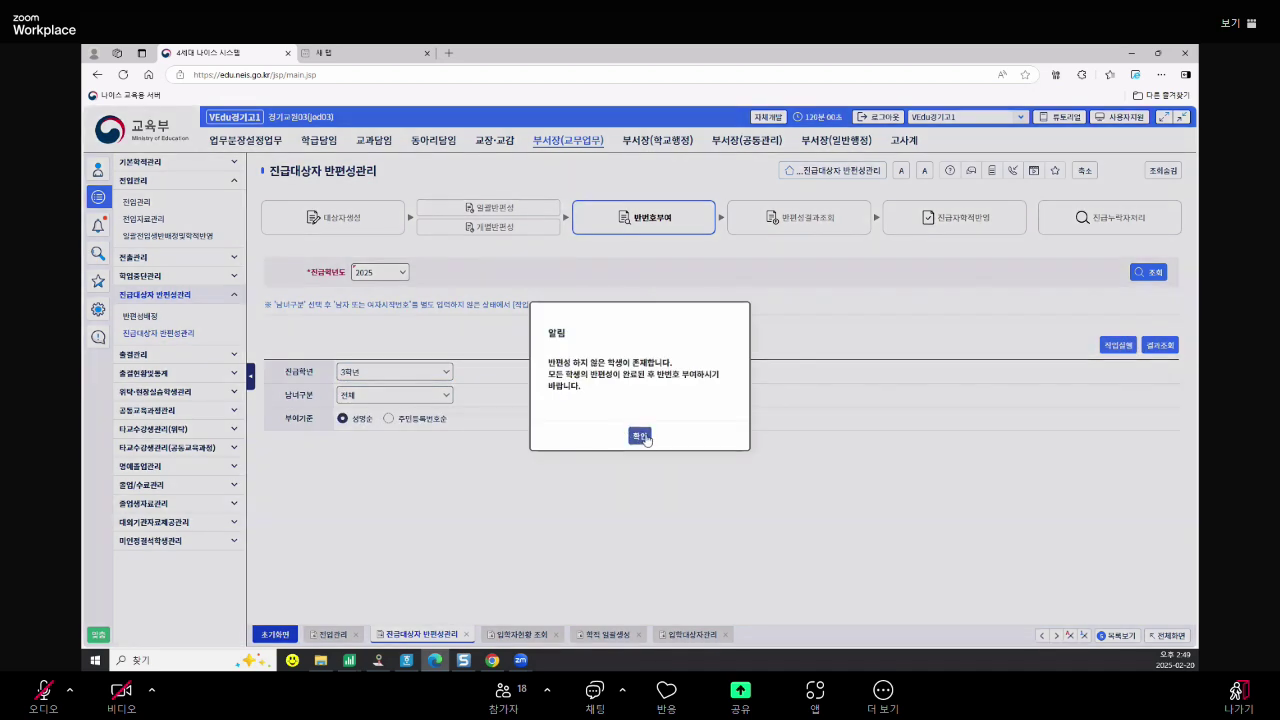
left_click(642, 436)
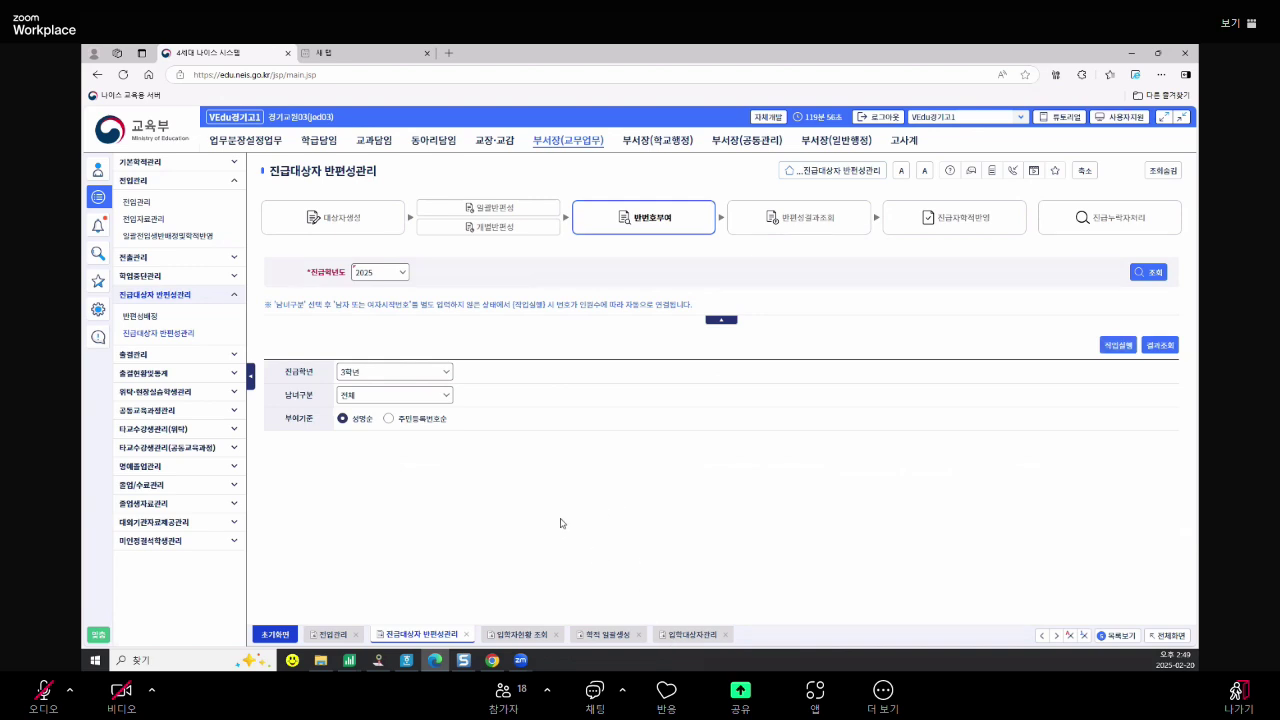
Return to 개별반편성 in 진급대상자 반편성관리
left_click(472, 230)
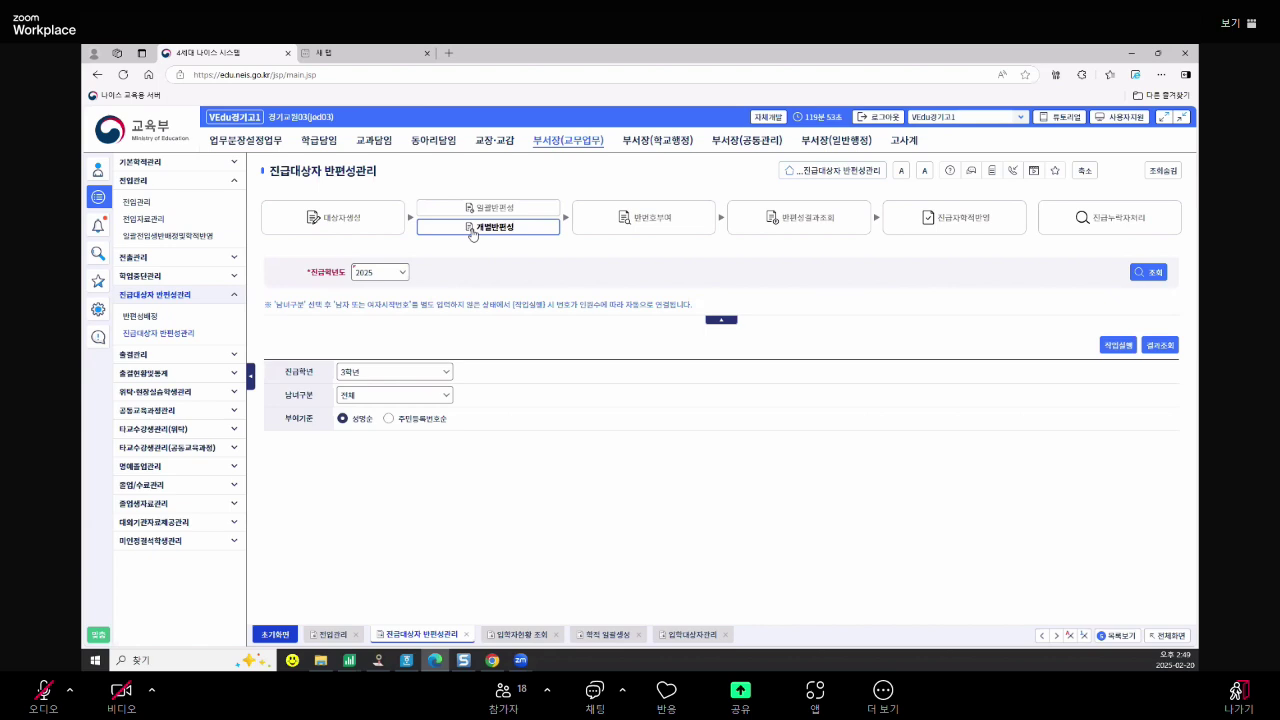